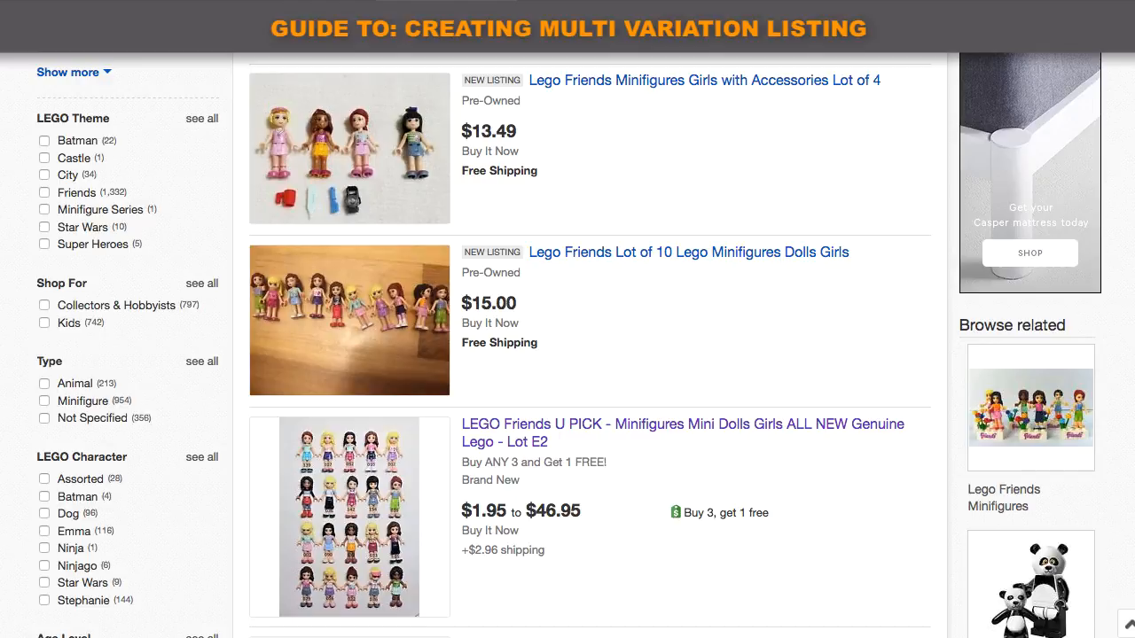
Open the "LEGO Friends U PICK" Lot E2 listing and view its MPN variations 142 and 090.
scroll(634, 55, "down", 4)
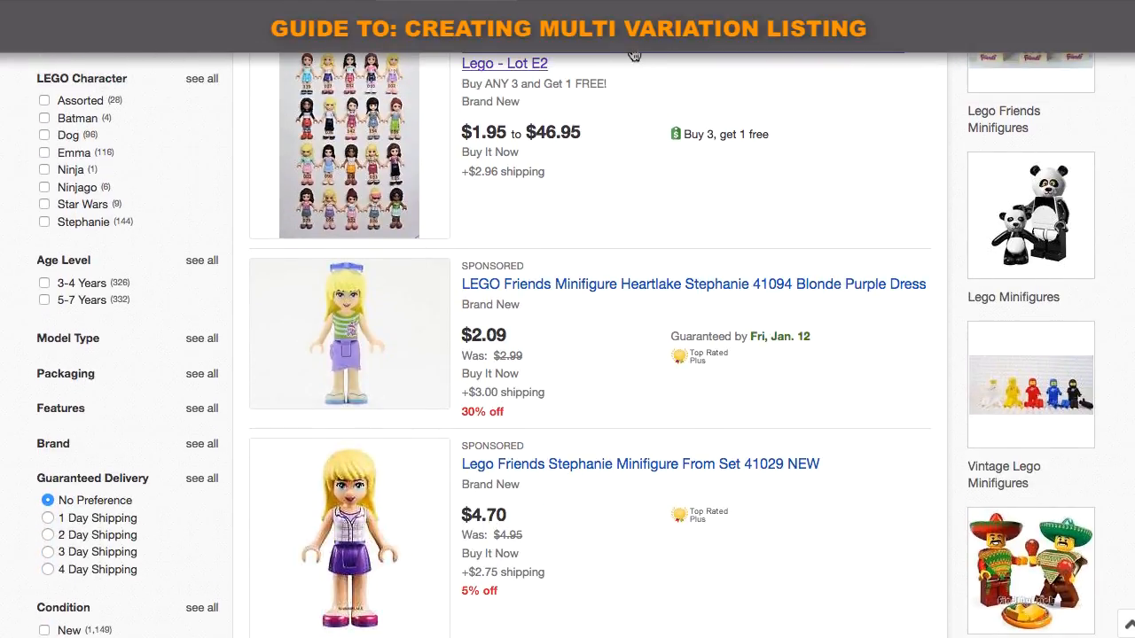
left_click(595, 50)
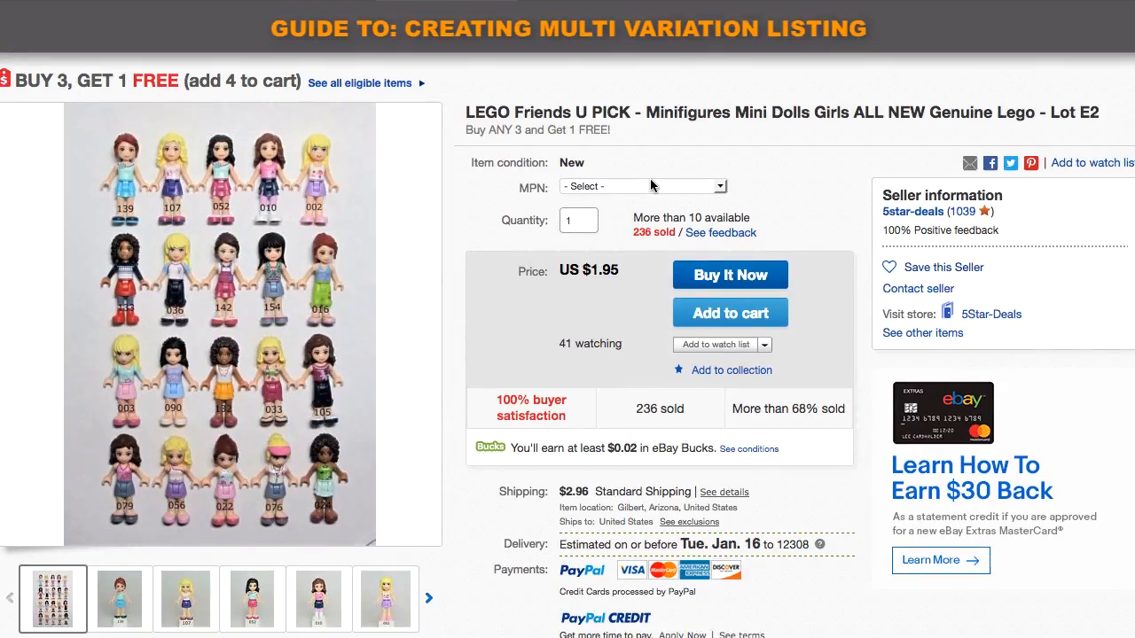
left_click(651, 183)
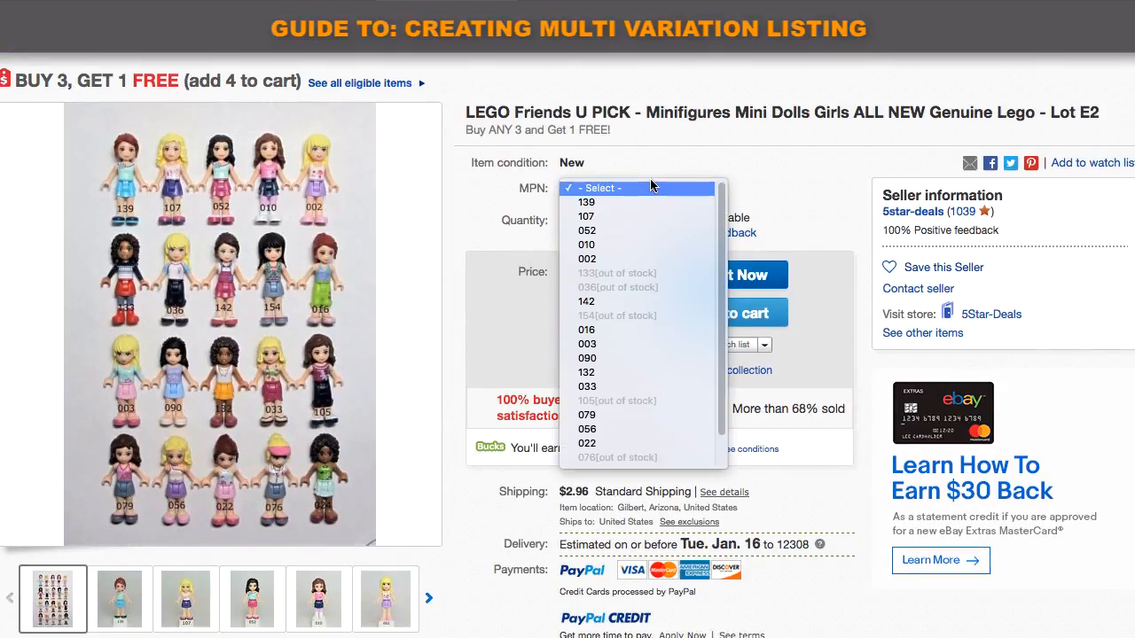
left_click(597, 303)
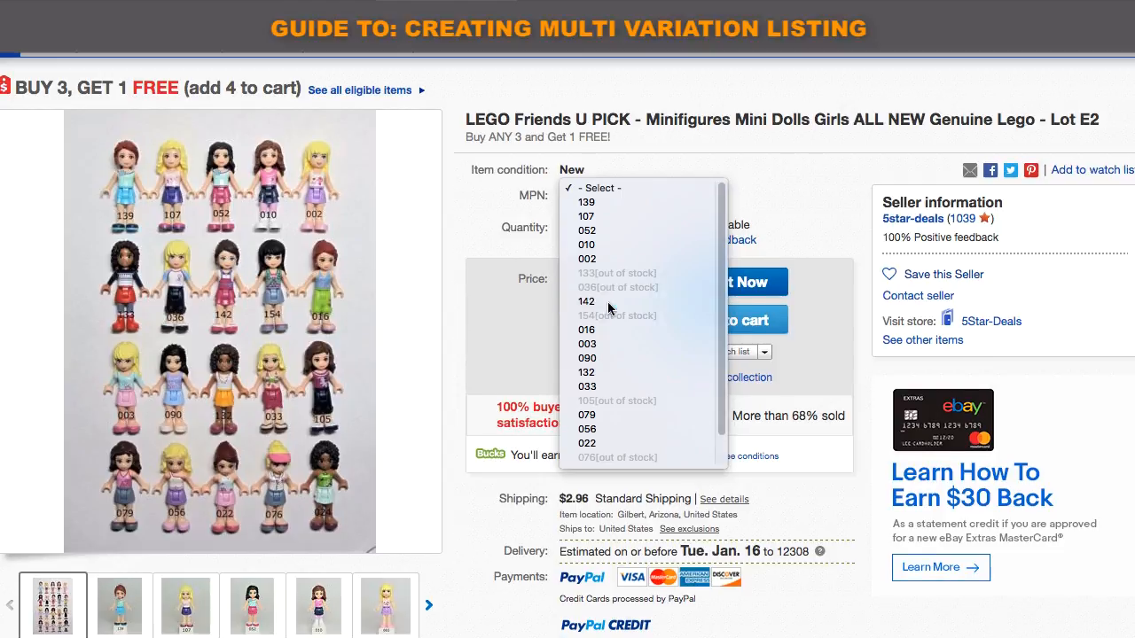
left_click(613, 194)
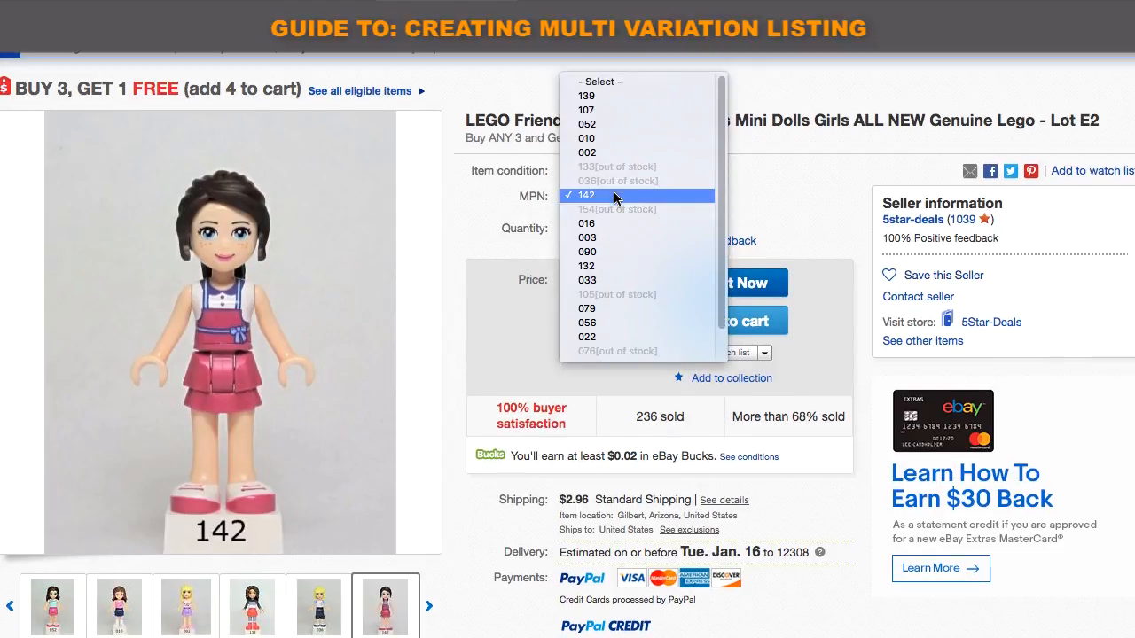
left_click(599, 255)
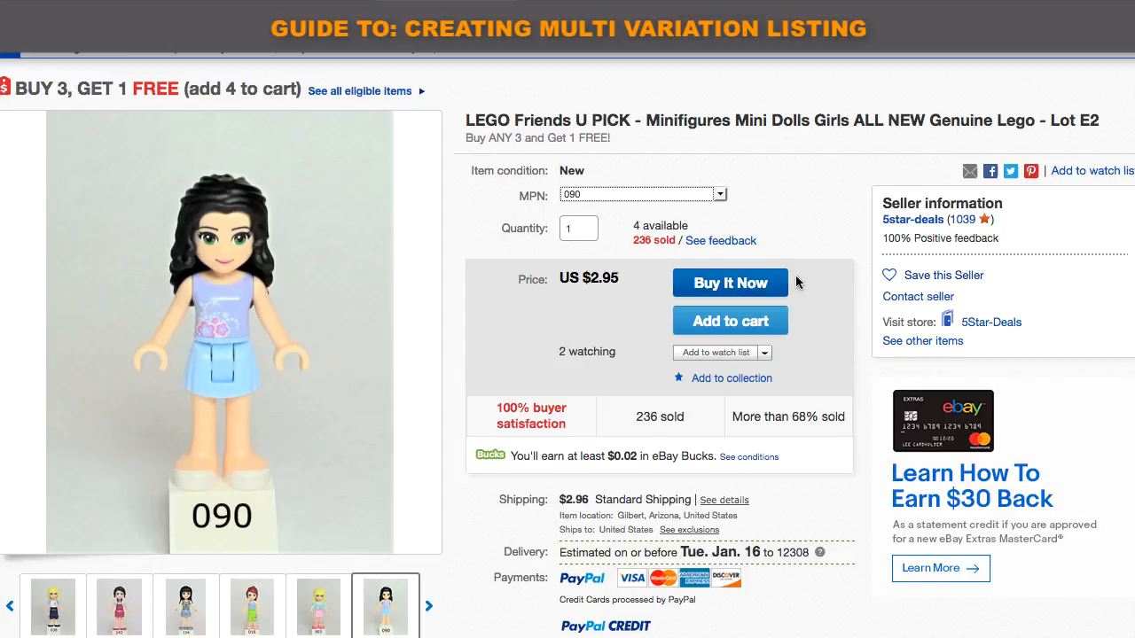
Examine the listing's MPN options to see which minifigures are offered, keeping 090 selected.
scroll(772, 280, "down", 1)
scroll(652, 184, "down", 1)
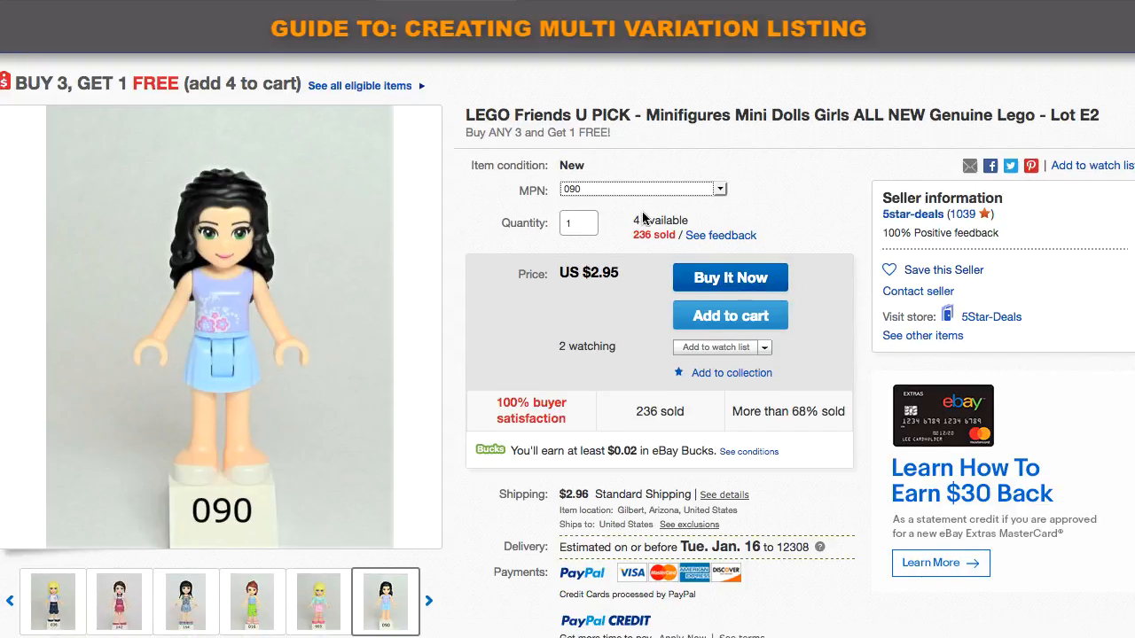
left_click(644, 190)
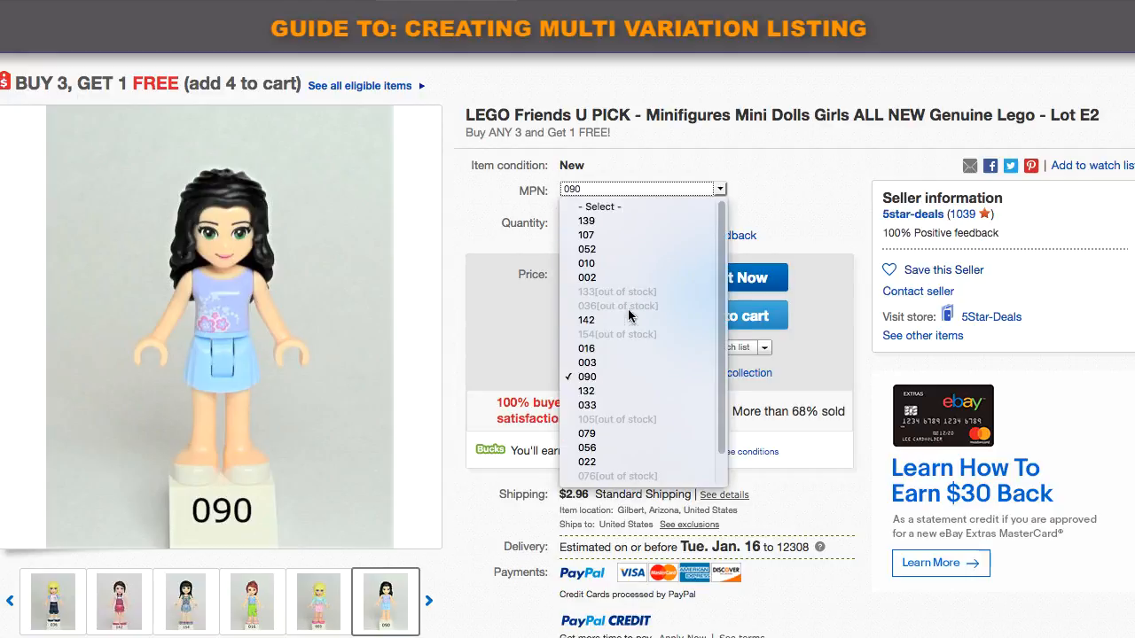
left_click(773, 364)
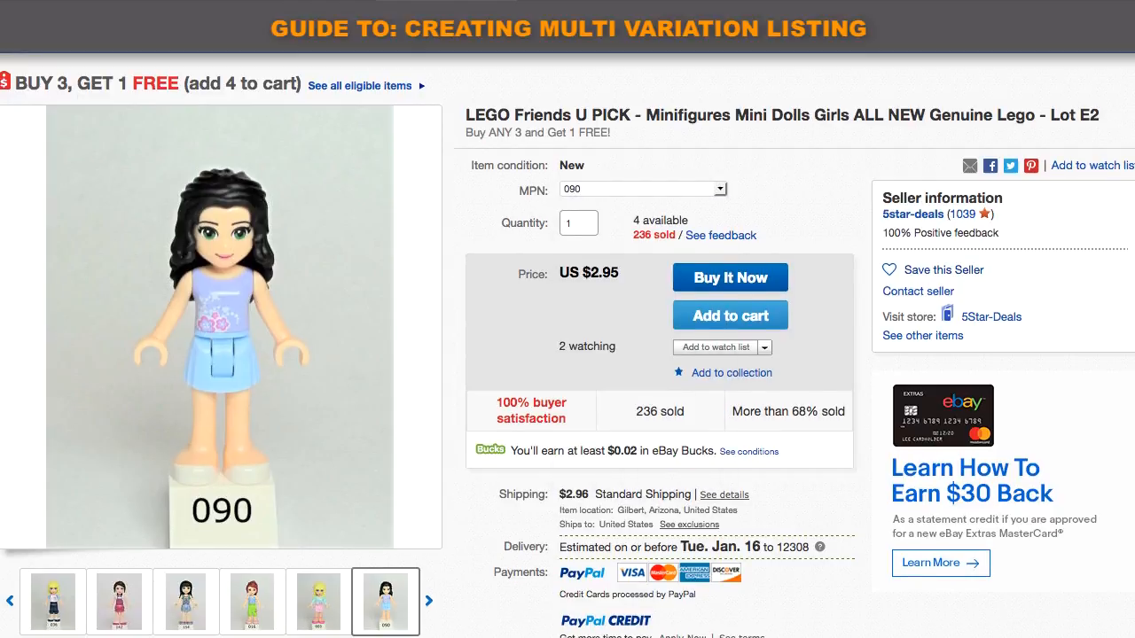
Copy the web address of the LEGO Friends U PICK listing.
right_click(335, 50)
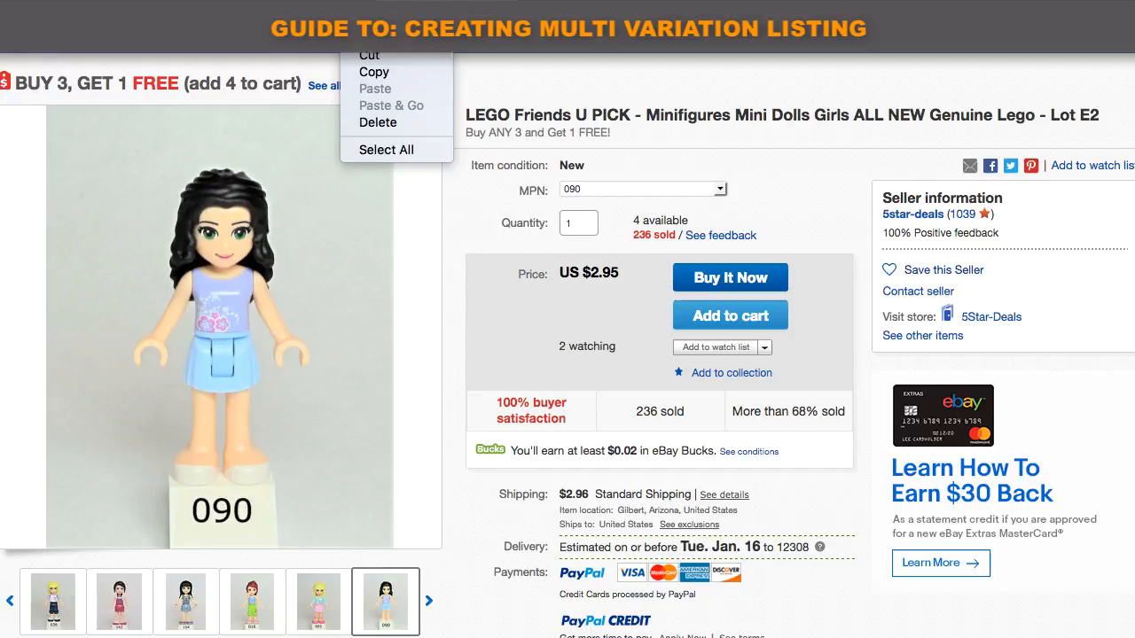
left_click(366, 71)
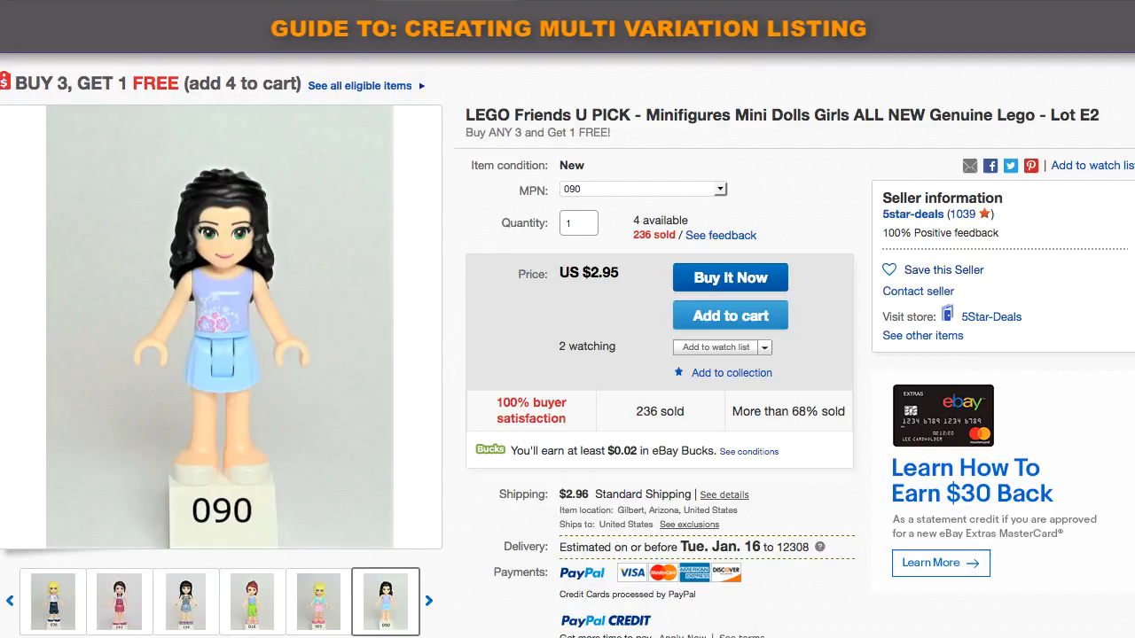
scroll(295, 513, "down", 2)
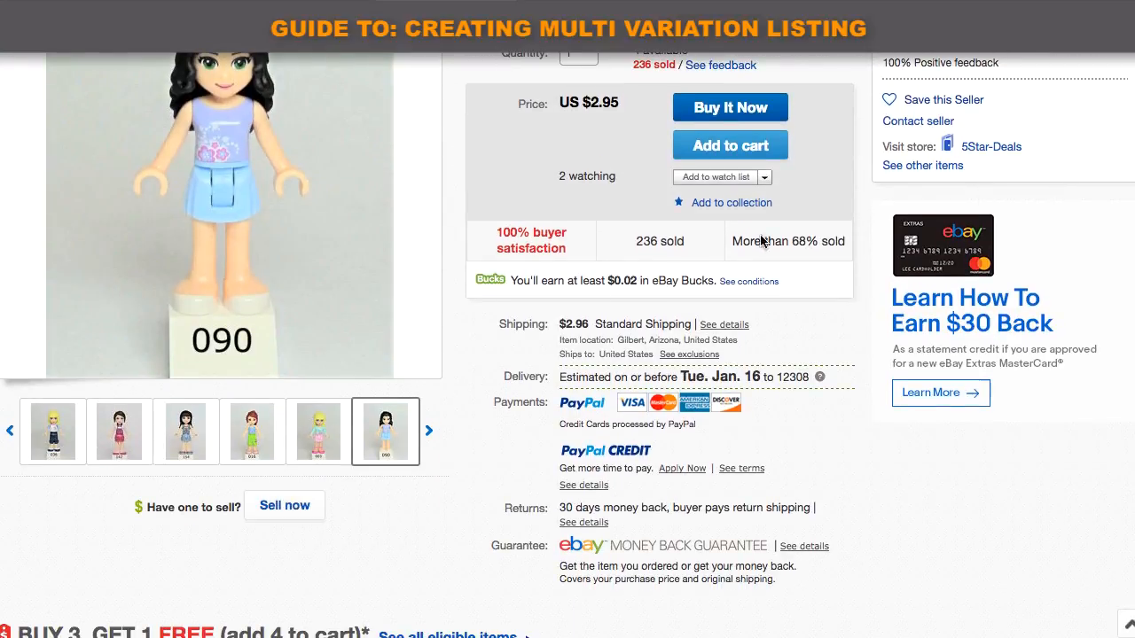
Remove "- Lot E2" from the end of the new listing's title.
mouse_move(236, 183)
mouse_move(147, 440)
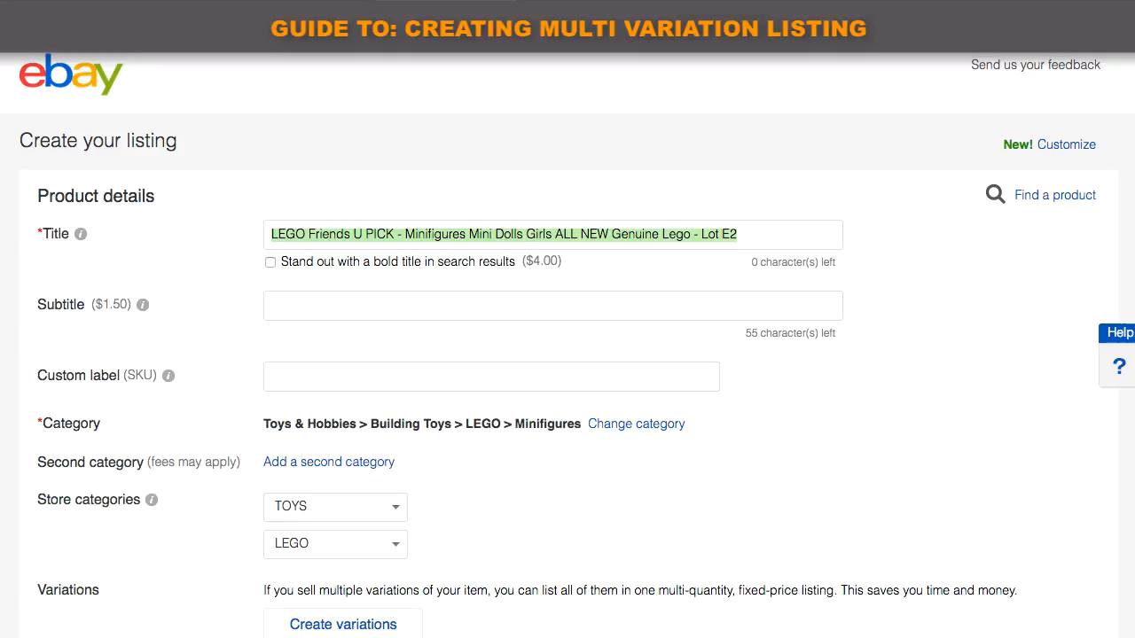
left_click(273, 234)
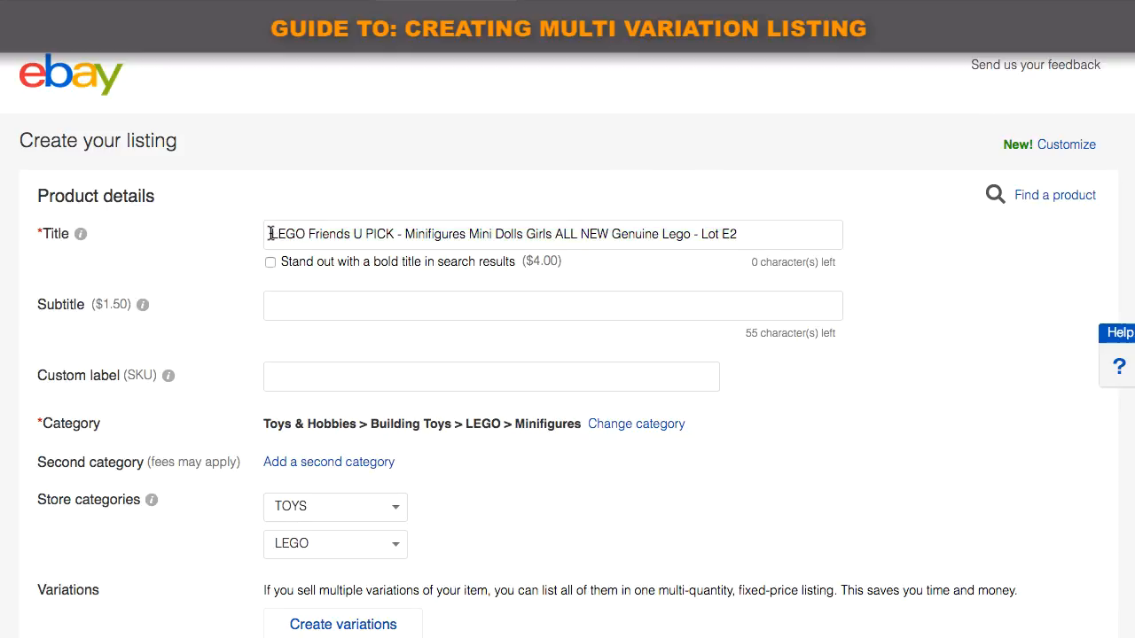
triple_click(830, 230)
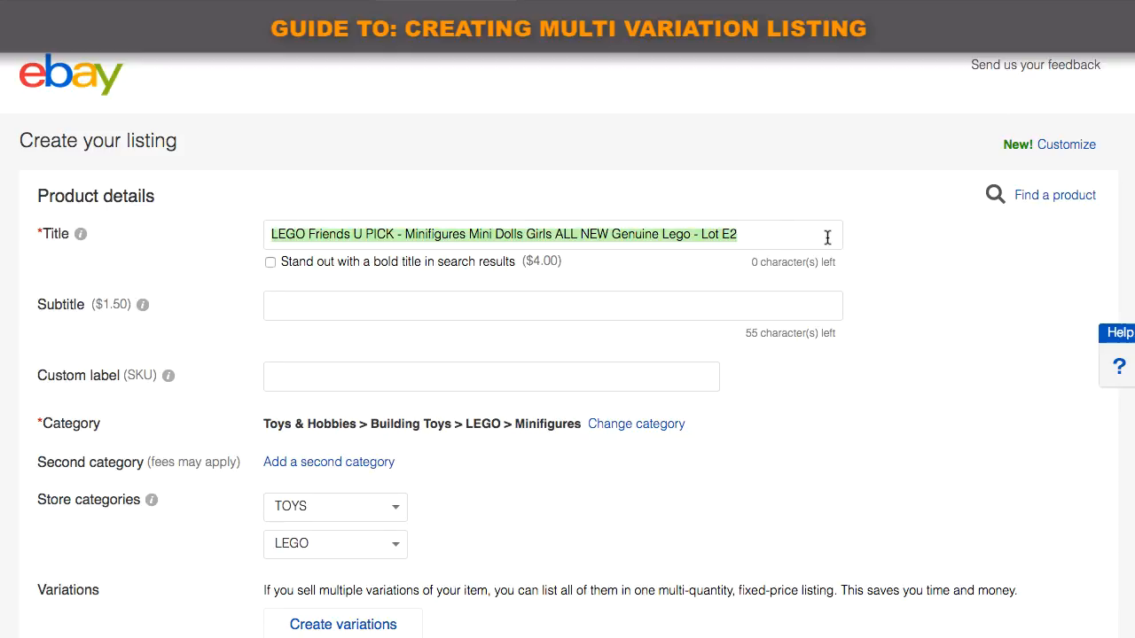
left_click(780, 242)
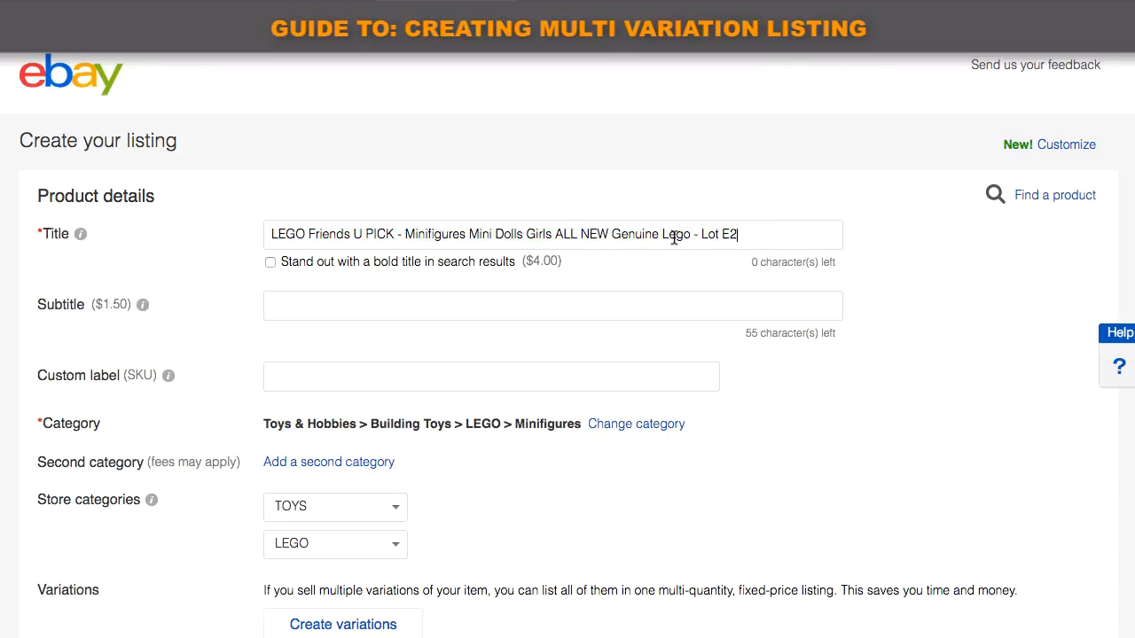
left_click_drag(699, 234, 780, 238)
key("BackSpace")
key("BackSpace")
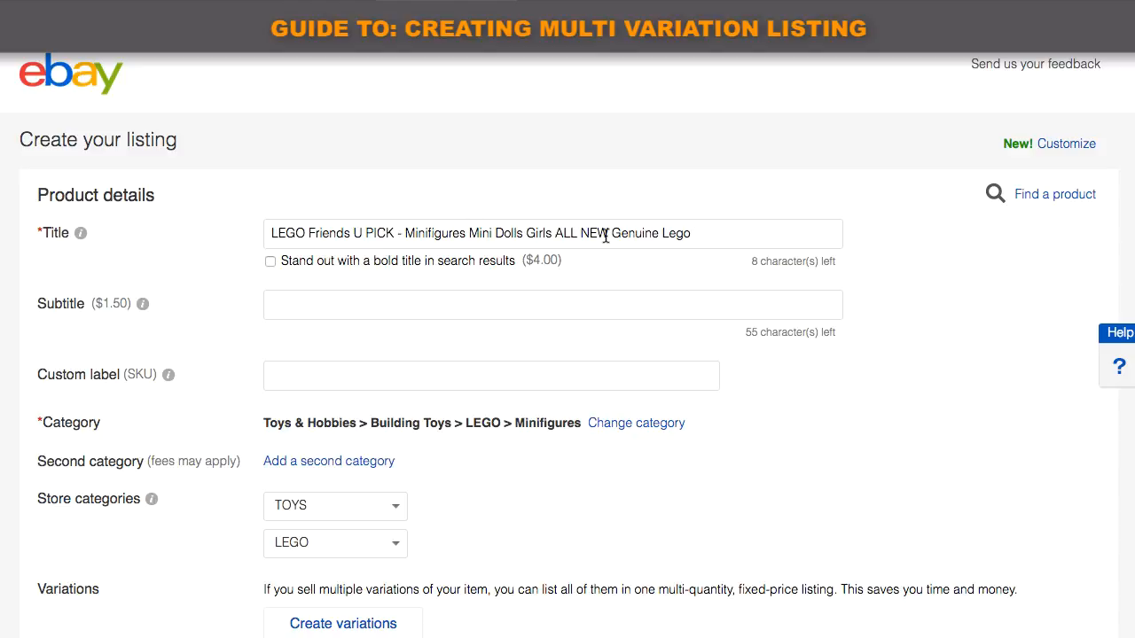
Delete the words "Girls" and "ALL NEW" from the listing title.
double_click(538, 233)
key("BackSpace")
scroll(532, 234, "down", 1)
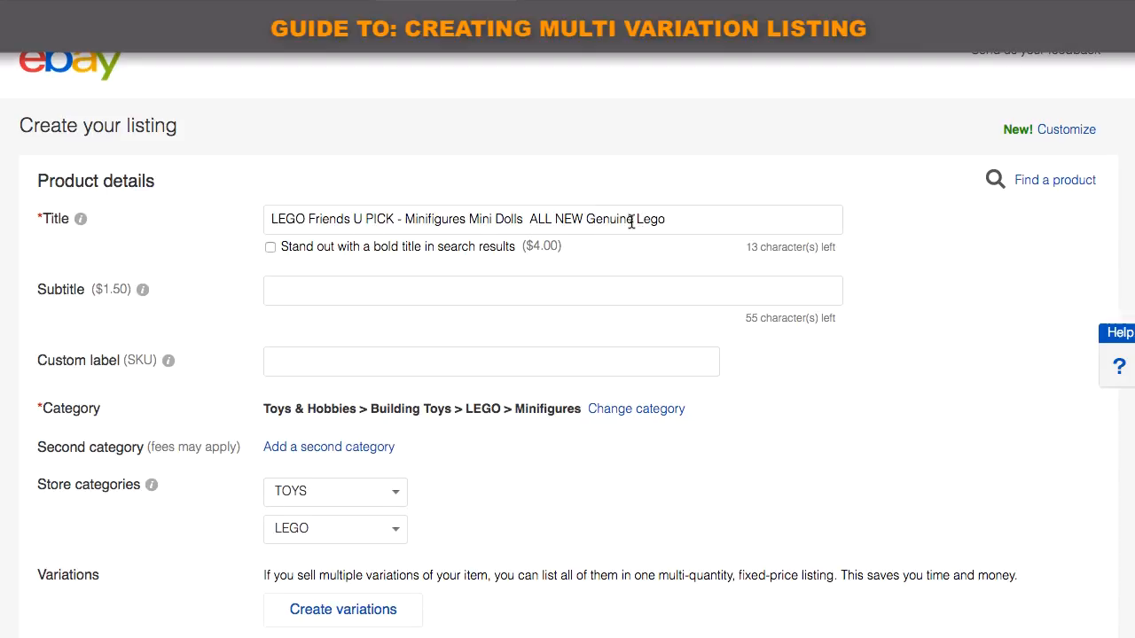
left_click_drag(526, 220, 584, 219)
key("BackSpace")
key("BackSpace")
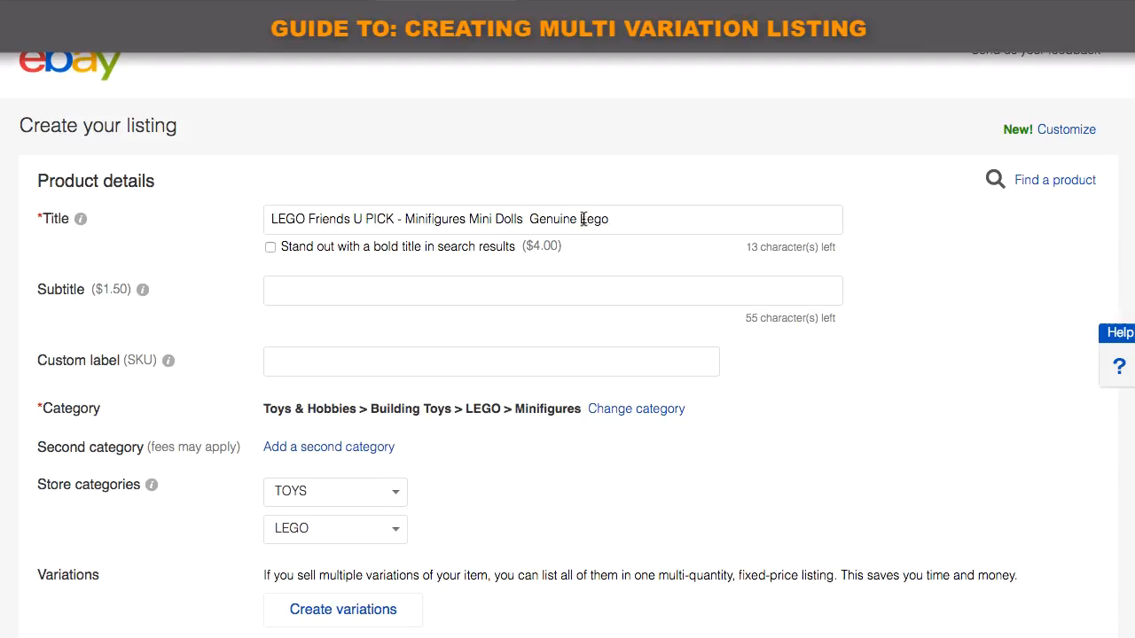
Add "NEW" at the end of the listing title and insert "Girl" after "Mini Dolls".
scroll(642, 220, "down", 1)
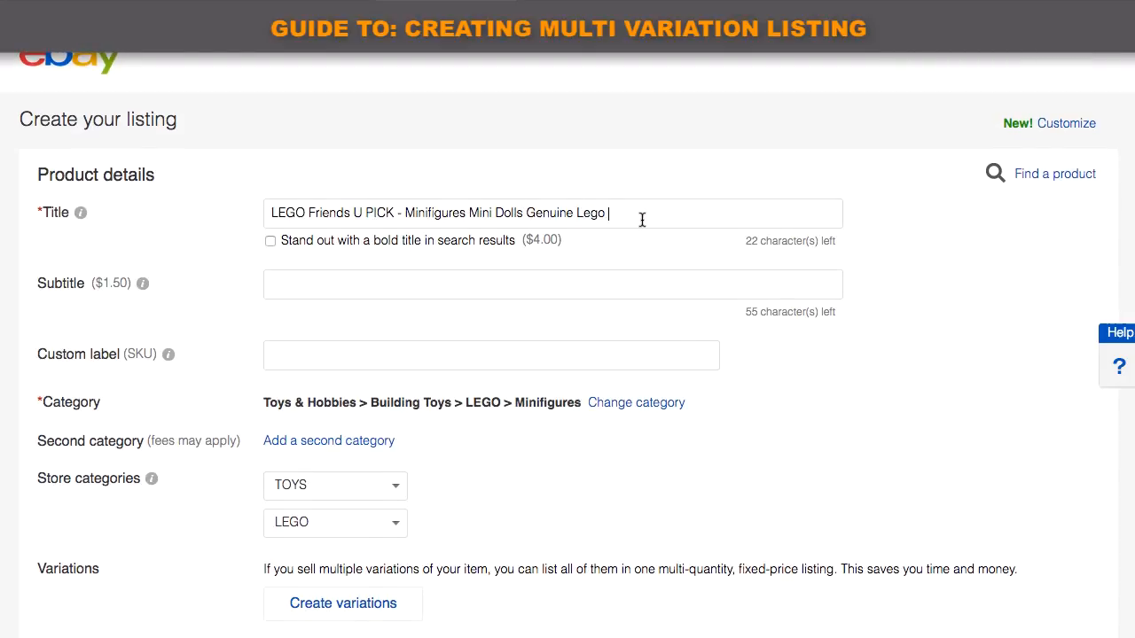
type("NEW")
left_click(526, 214)
type("Girl")
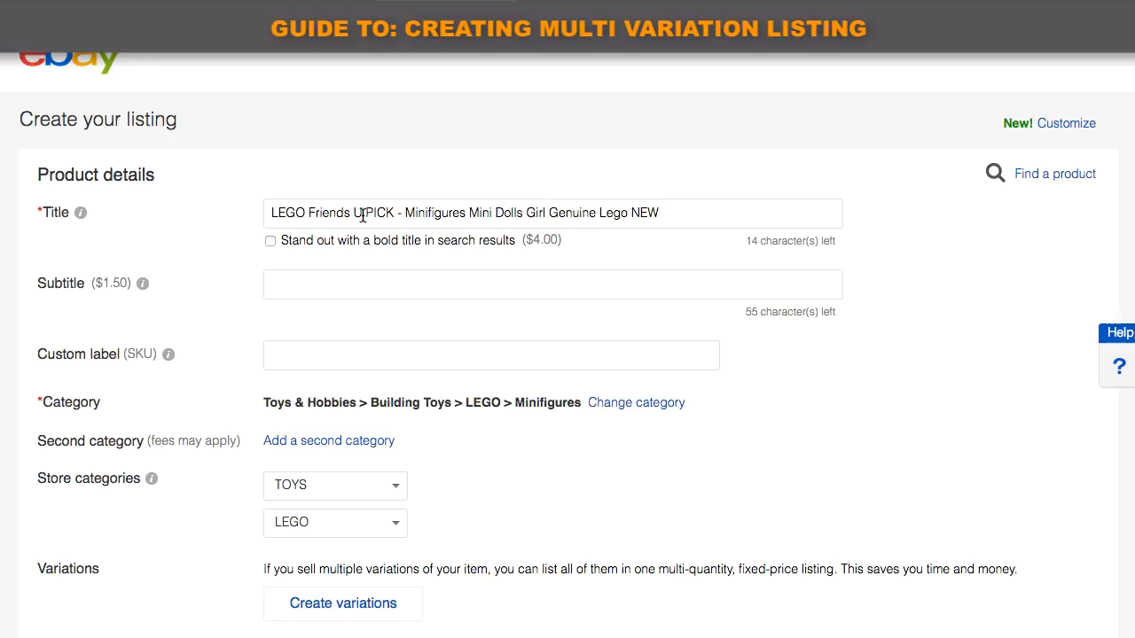
Replace "U PICK" in the listing title with "PICK from 4 Unique".
mouse_move(353, 214)
left_mouse_down()
mouse_move(410, 214)
mouse_move(368, 216)
left_mouse_up()
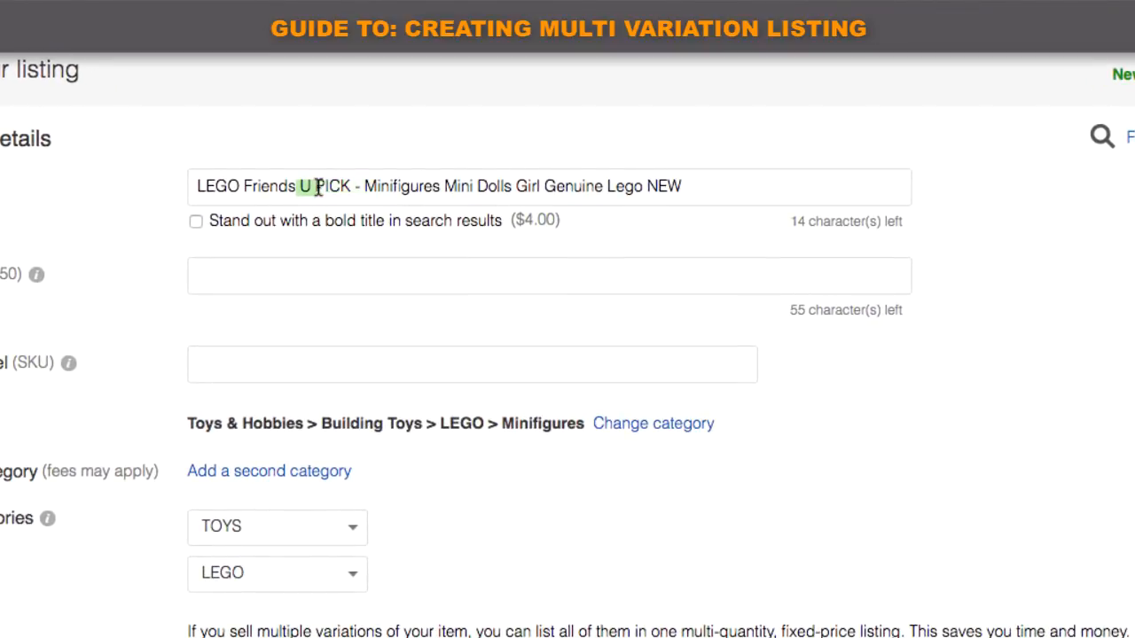
key("BackSpace")
type("PICK")
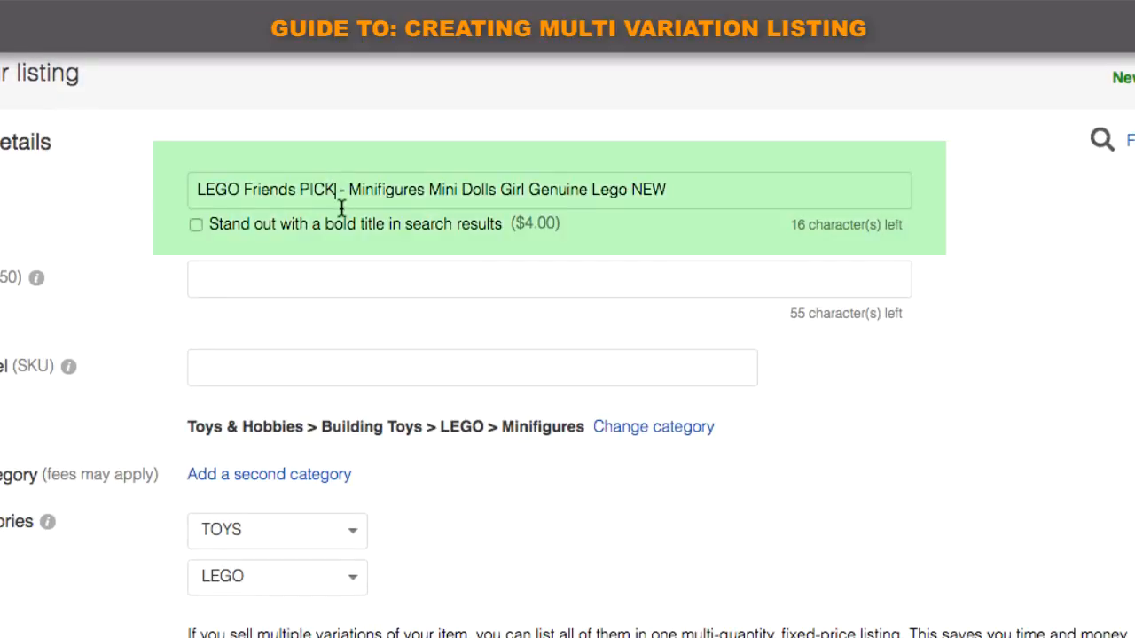
type(" from ")
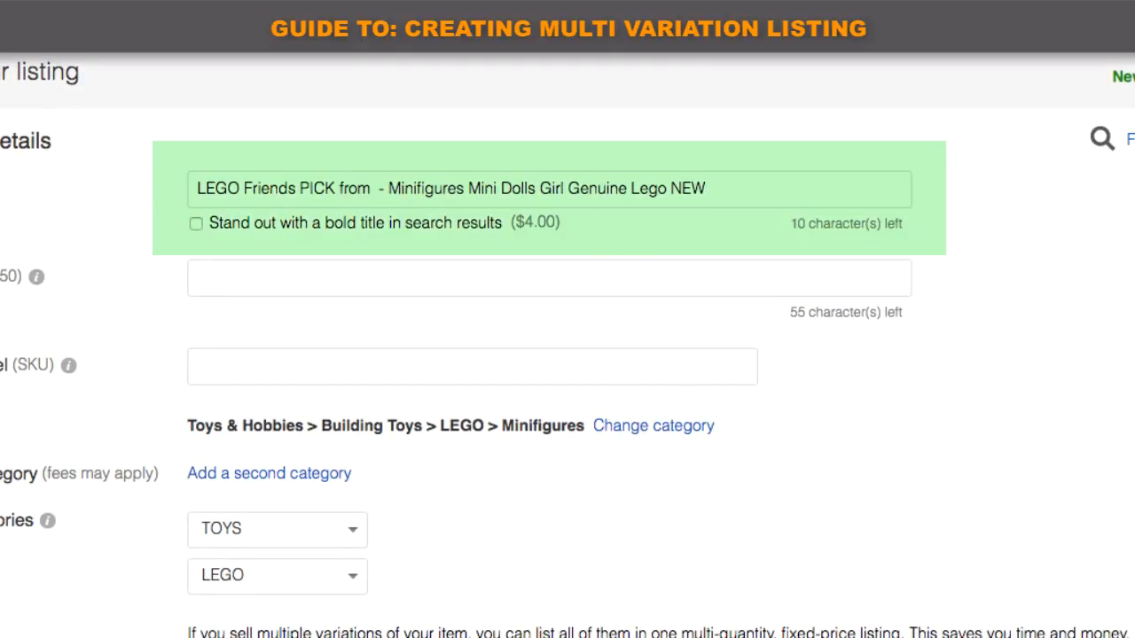
type("4 Unique")
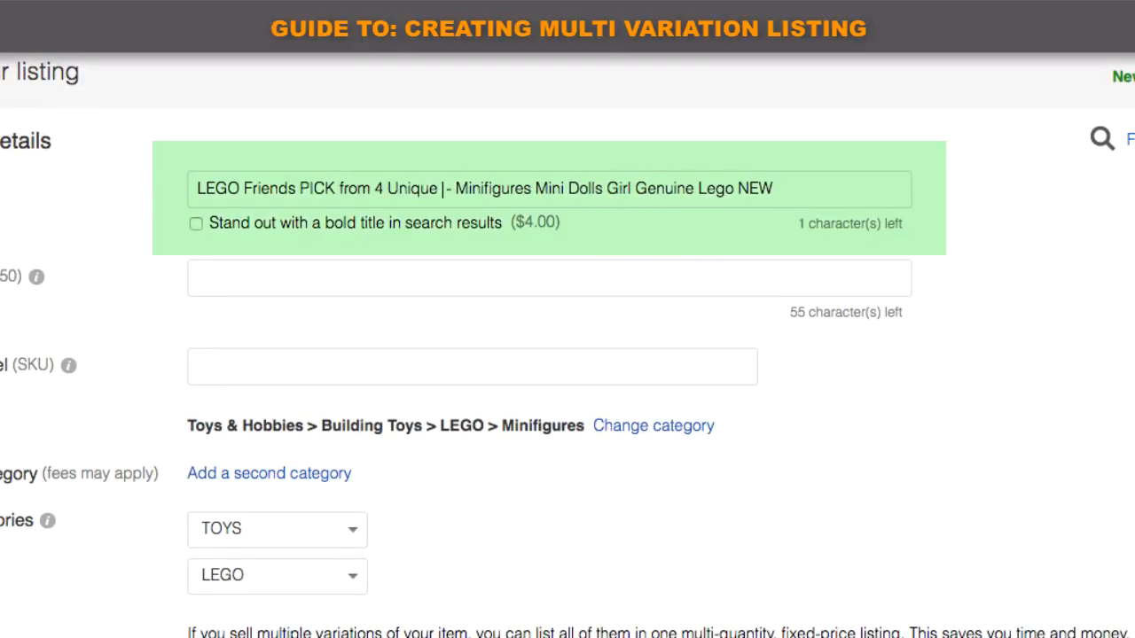
key("BackSpace")
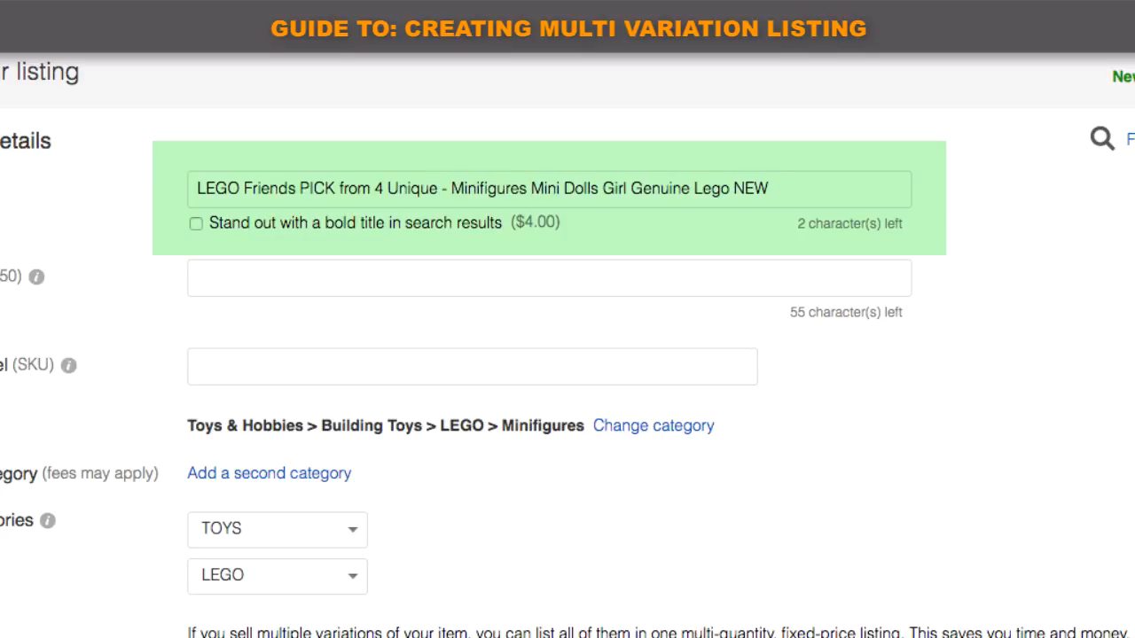
left_click(198, 189)
left_click(866, 183, "shift")
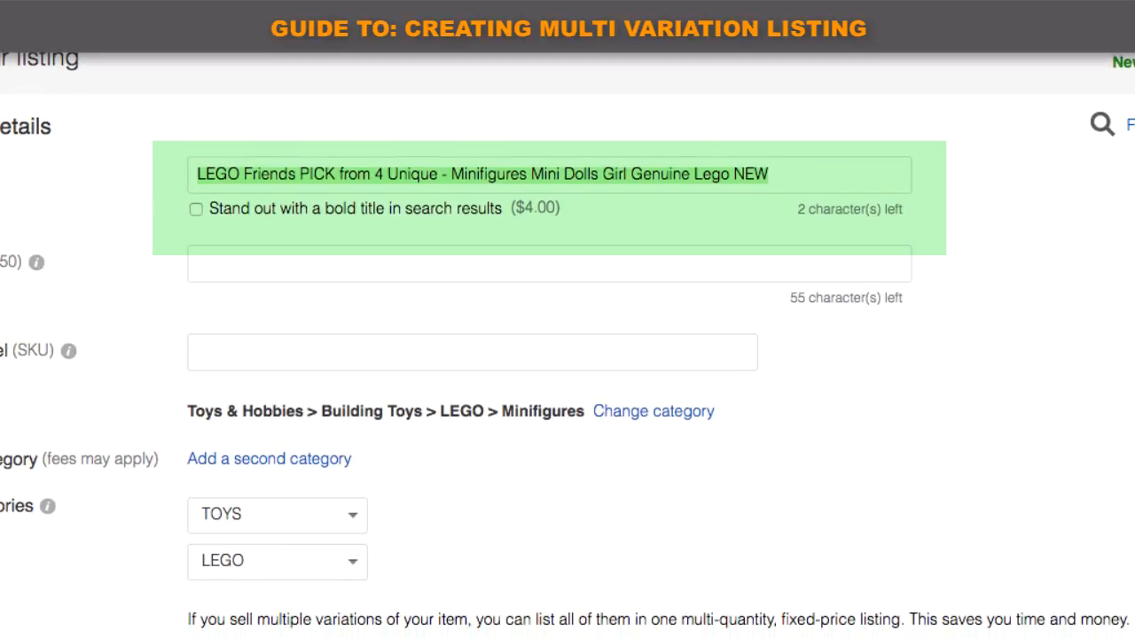
Start creating variations for the listing.
scroll(567, 355, "down", 5)
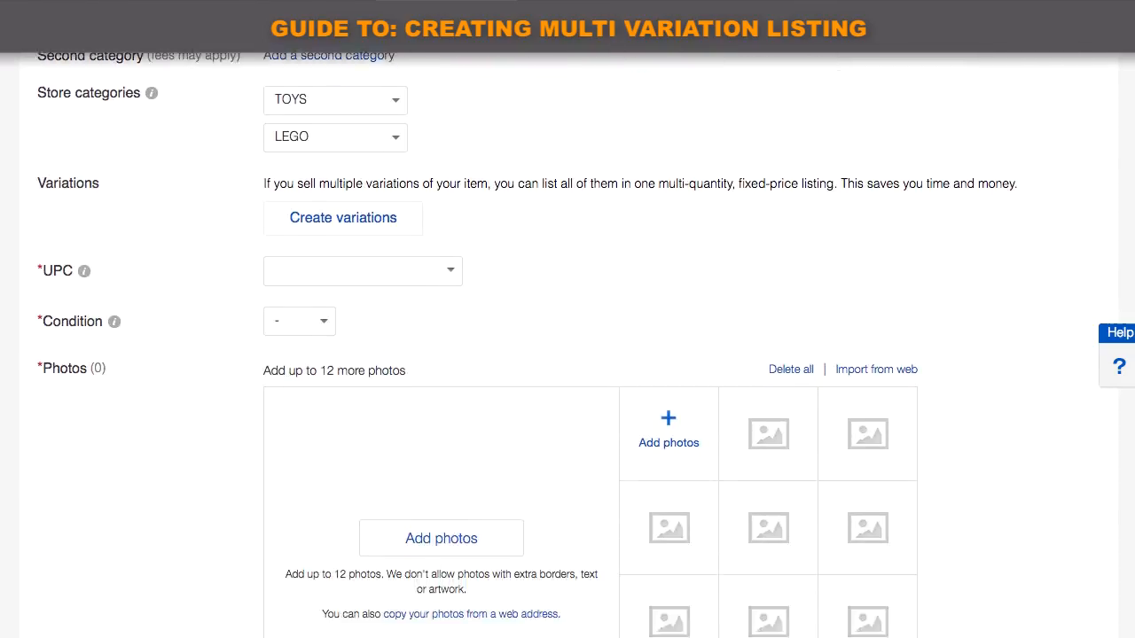
scroll(497, 102, "down", 1)
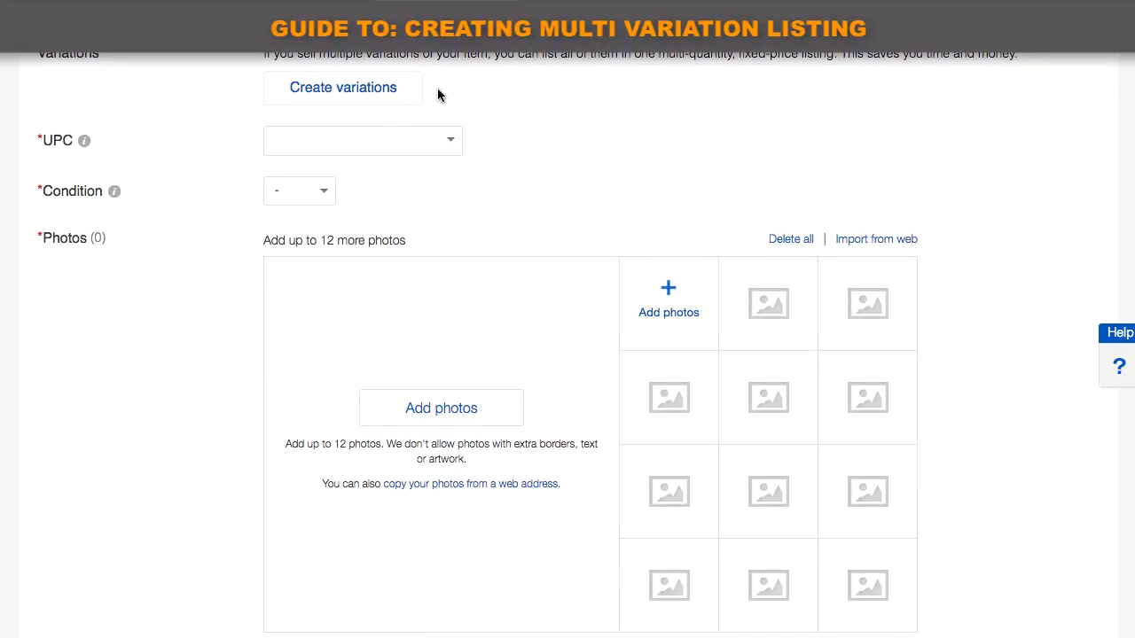
left_click(345, 89)
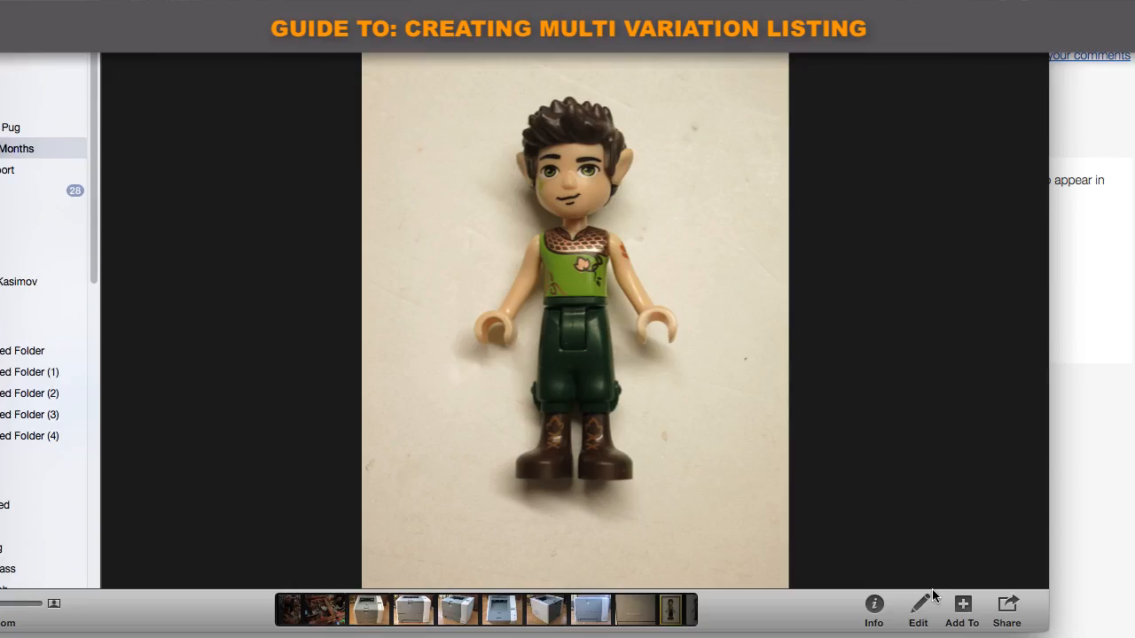
In the photo library app, edit the green-shirted minifigure photo, setting the white level to 89% and the exposure to 1.29.
left_click(921, 612)
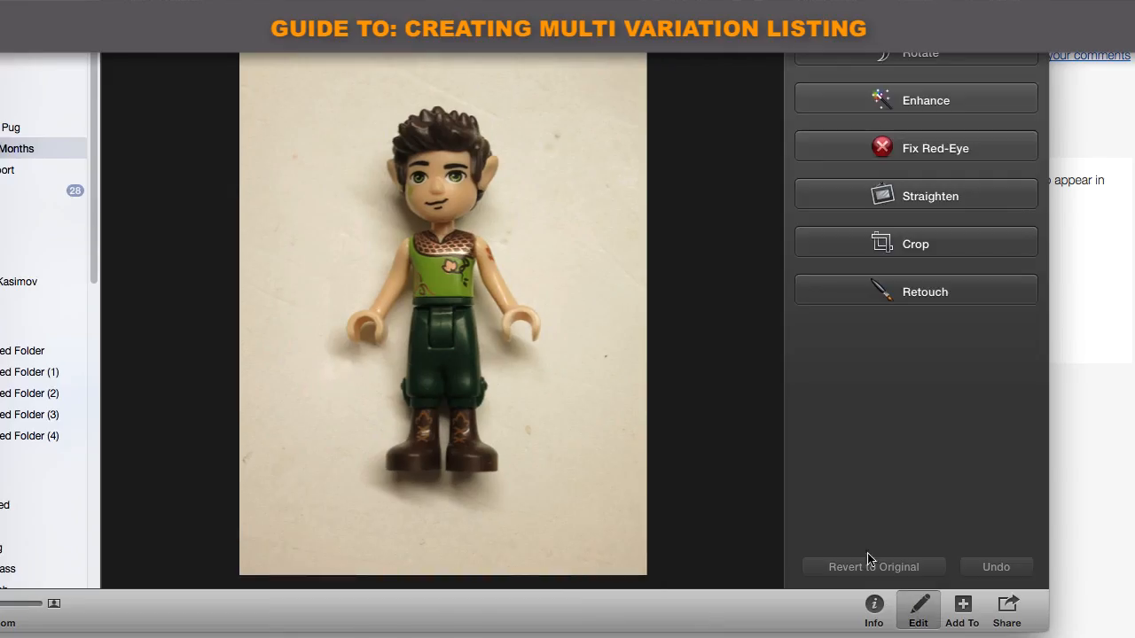
left_click(1000, 13)
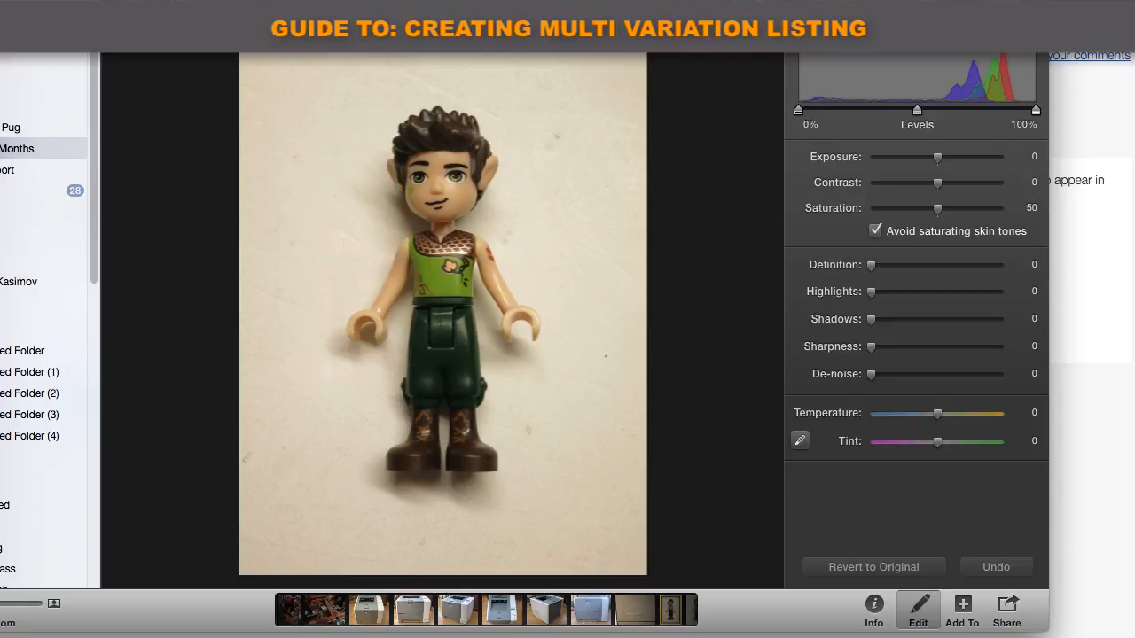
left_click_drag(1034, 111, 1008, 111)
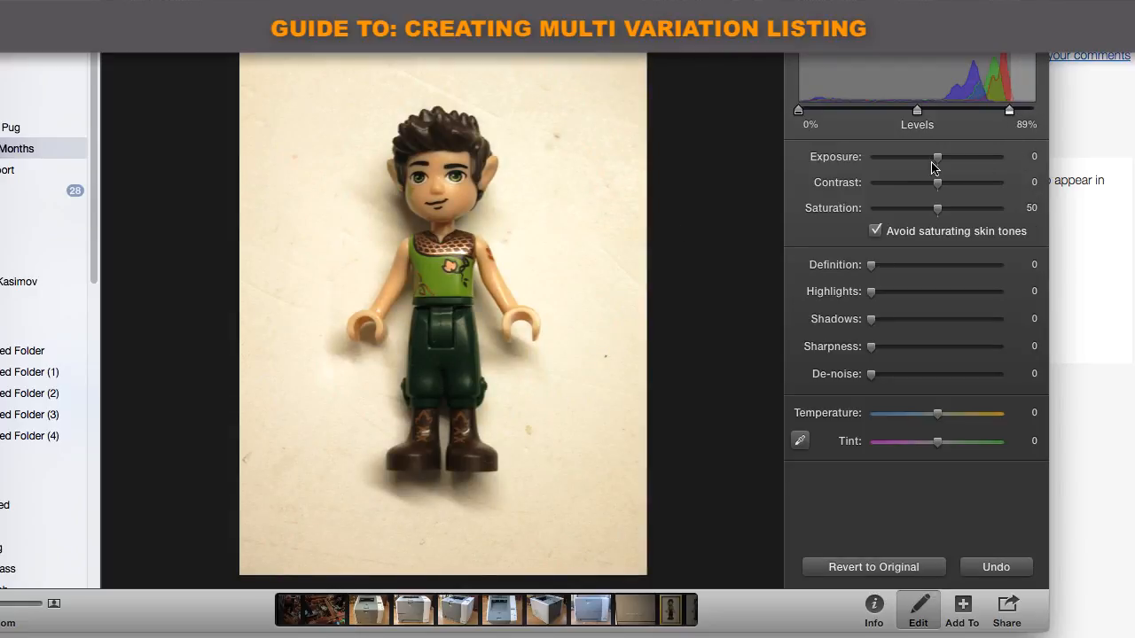
left_click_drag(937, 158, 966, 160)
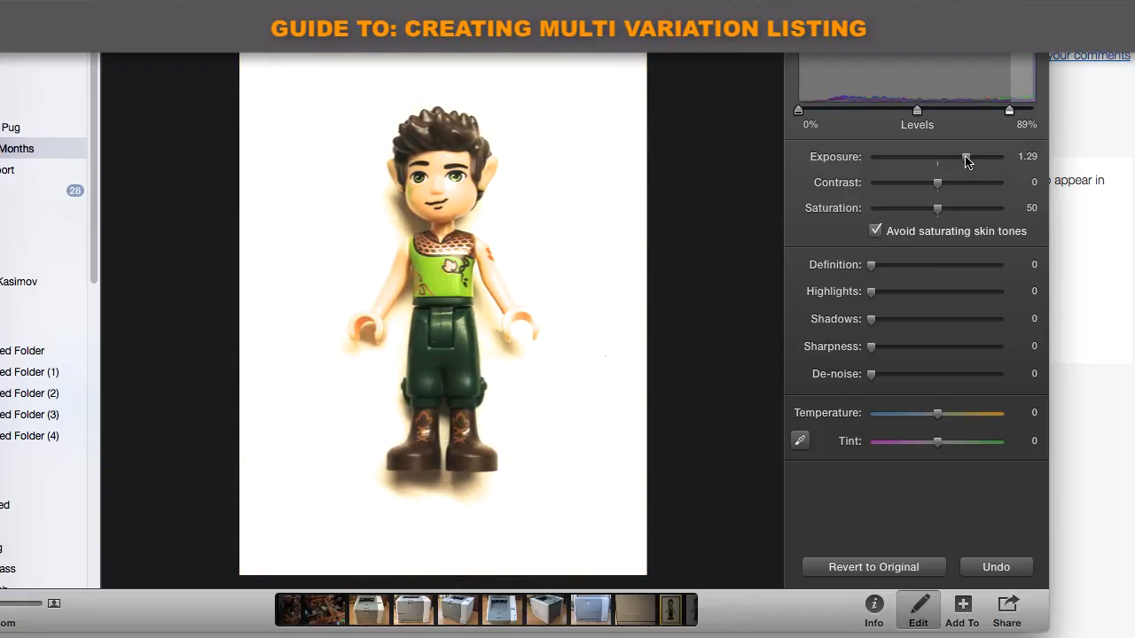
left_click(829, 13)
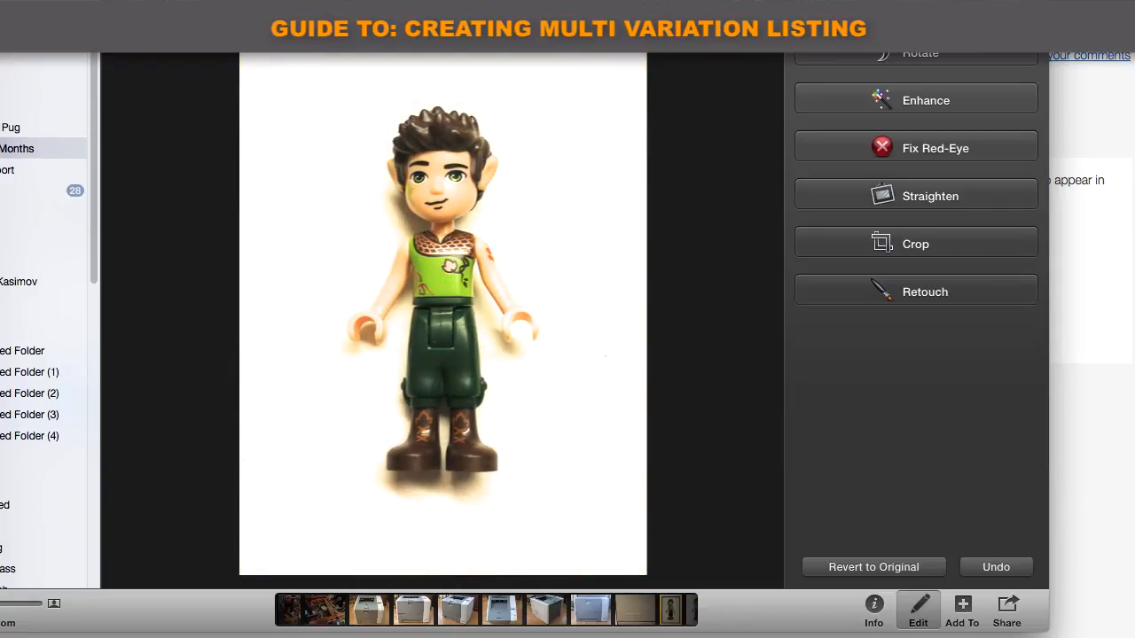
Crop the photo of the green-shirted minifigure closer around the figure, trimming the empty background on every side.
left_click(919, 247)
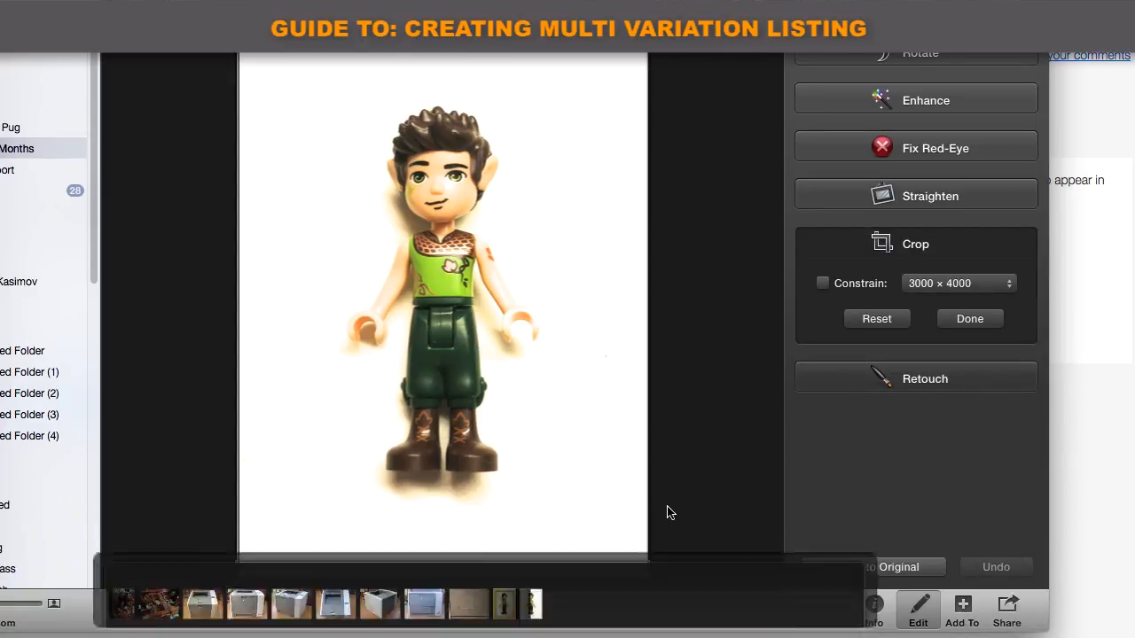
left_click_drag(649, 572, 548, 463)
left_click_drag(458, 373, 503, 409)
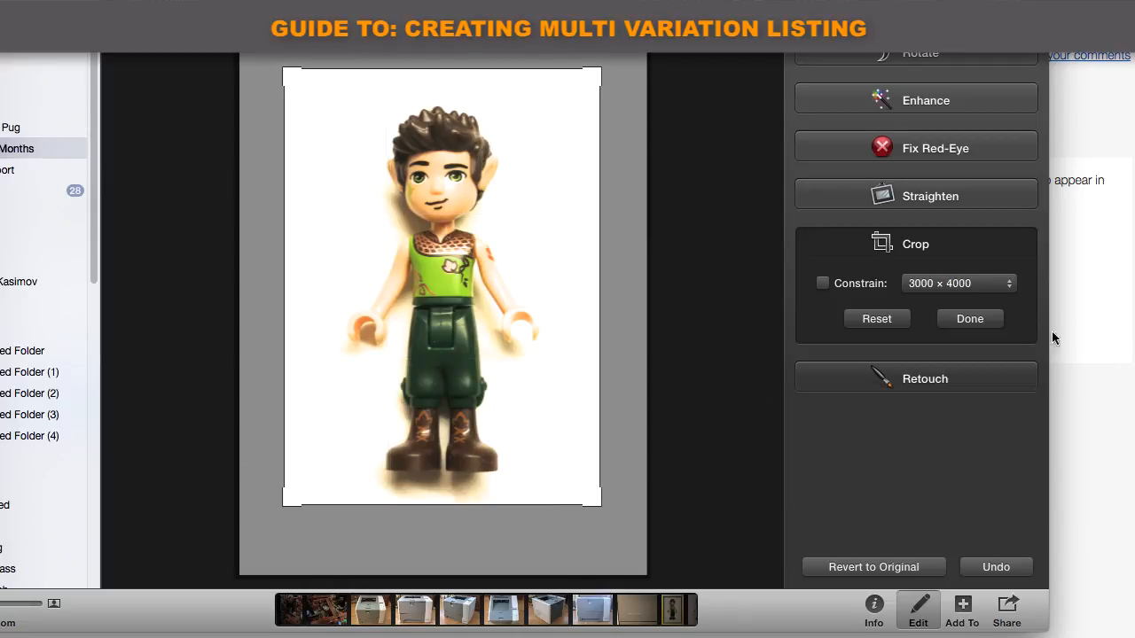
left_click(986, 320)
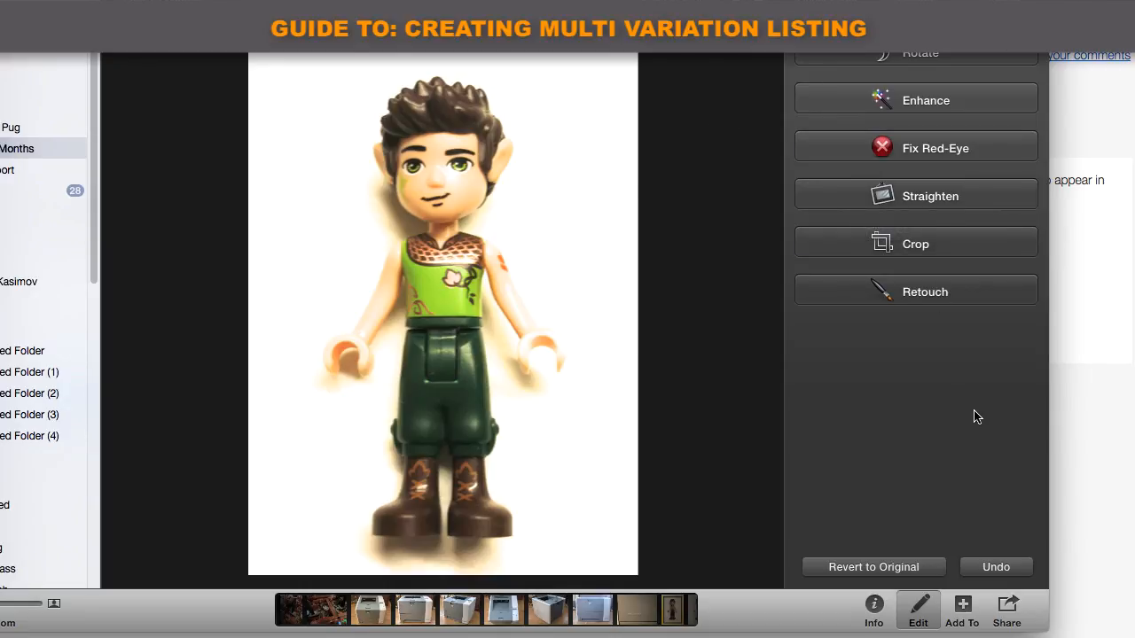
Brighten the photo of the minifigure in the pink skirt by setting its exposure to 0.70.
key("Right")
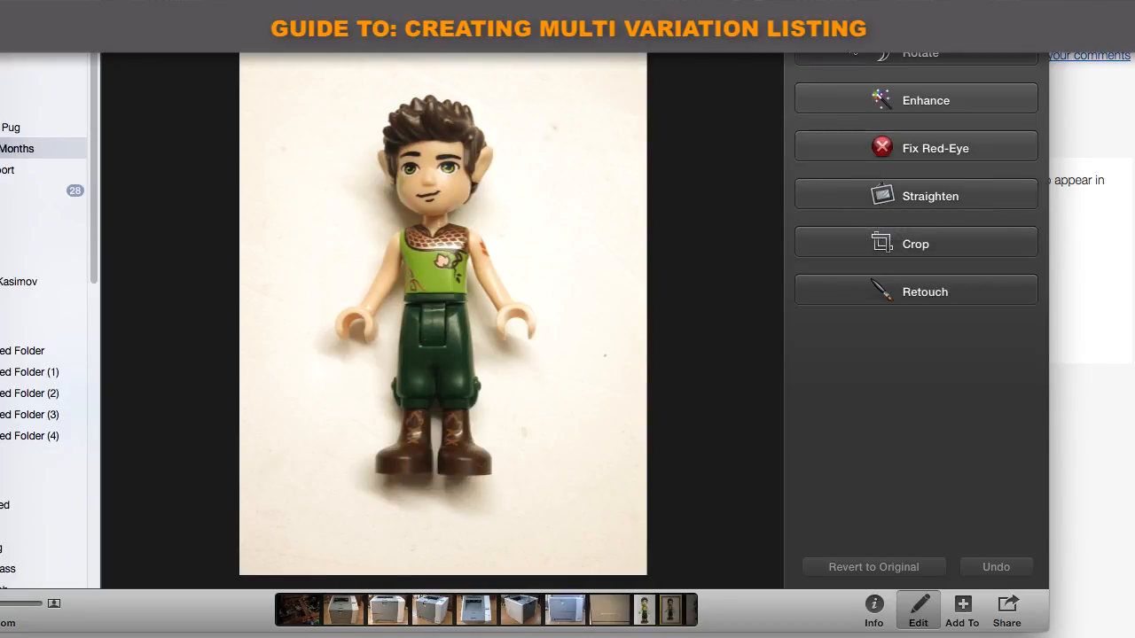
key("Right")
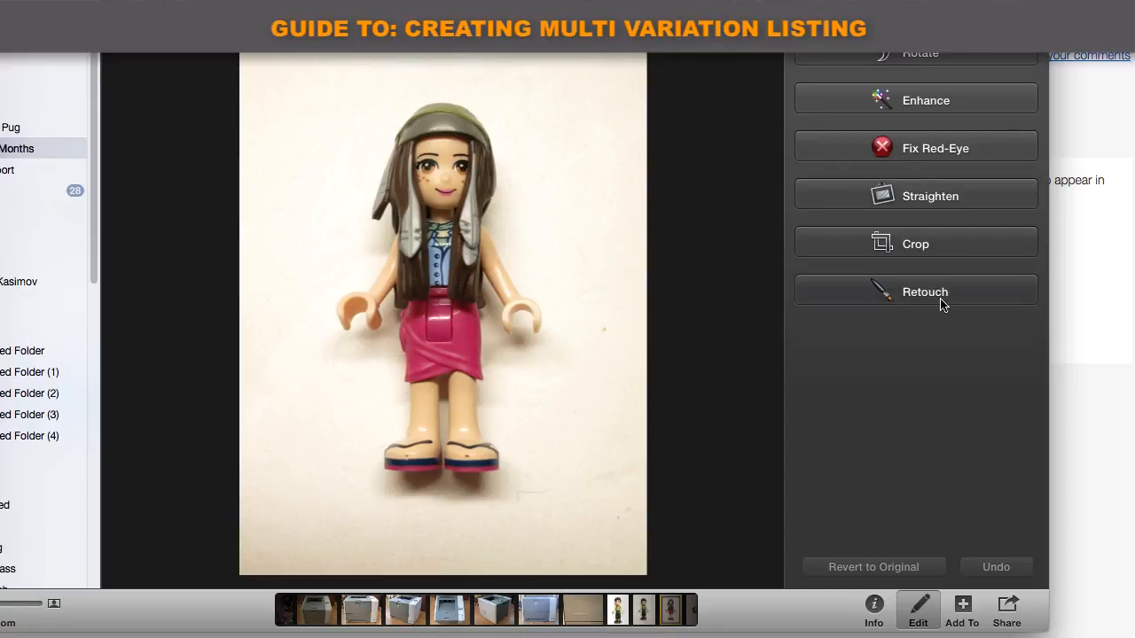
left_click(1000, 18)
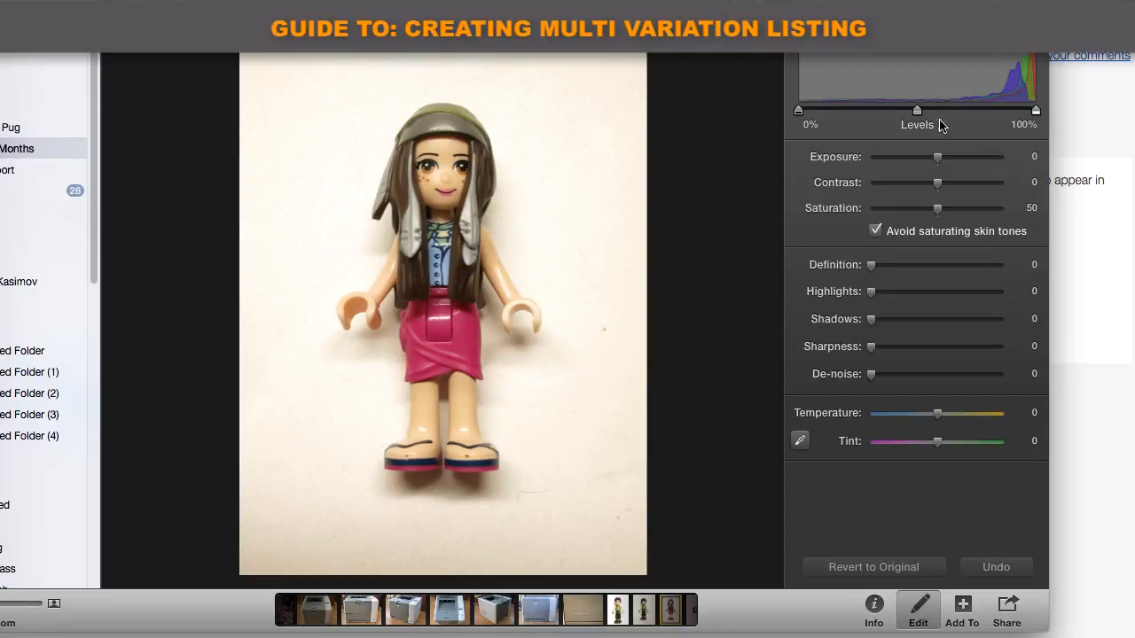
left_click_drag(932, 162, 954, 158)
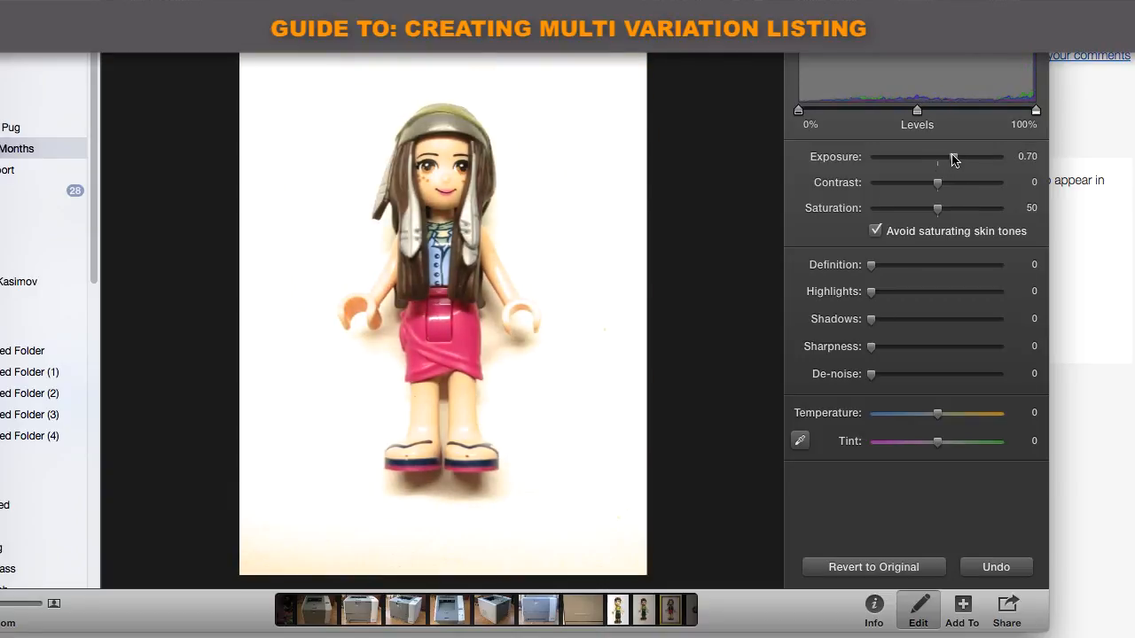
Crop the pink-skirted minifigure photo closer around the figure, cutting away the surrounding background.
left_click(833, 16)
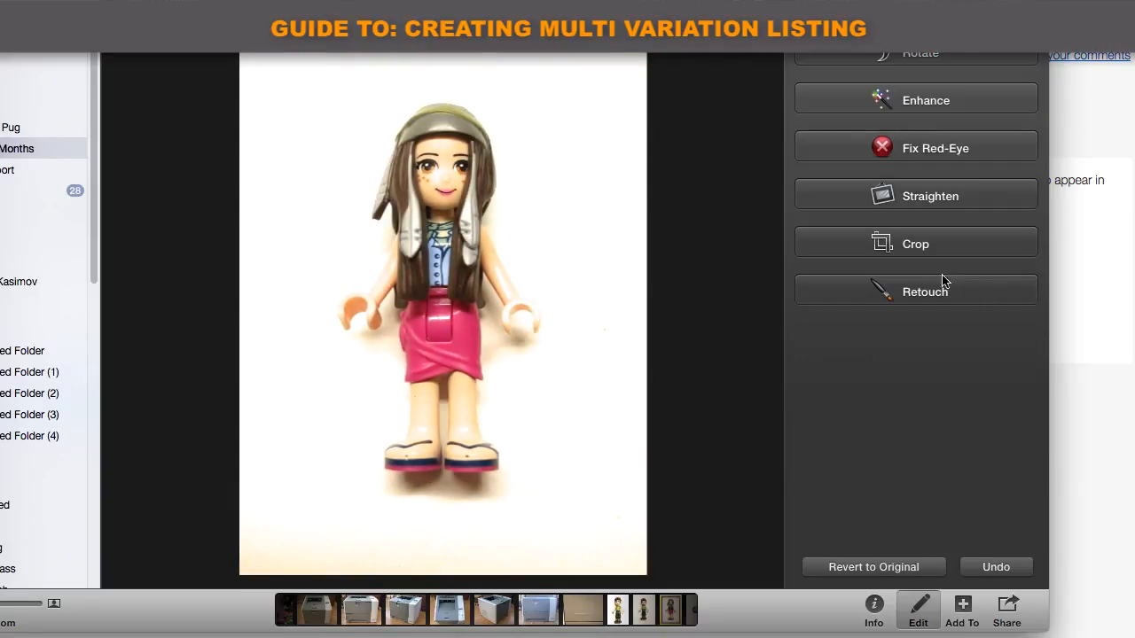
left_click(908, 250)
left_click_drag(581, 566, 524, 442)
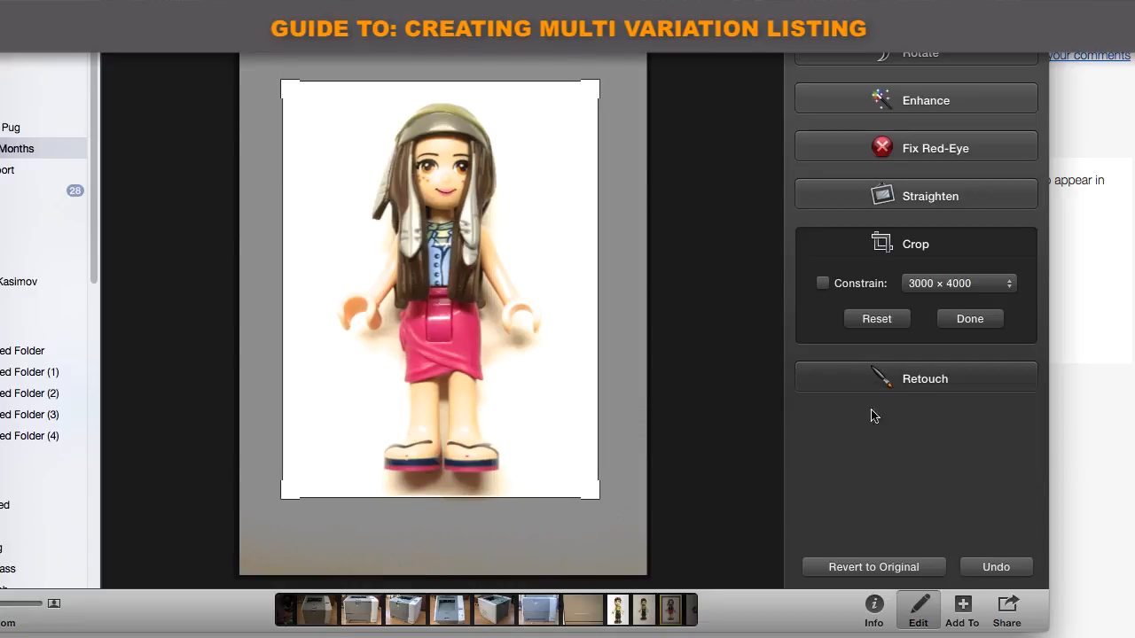
left_click(970, 321)
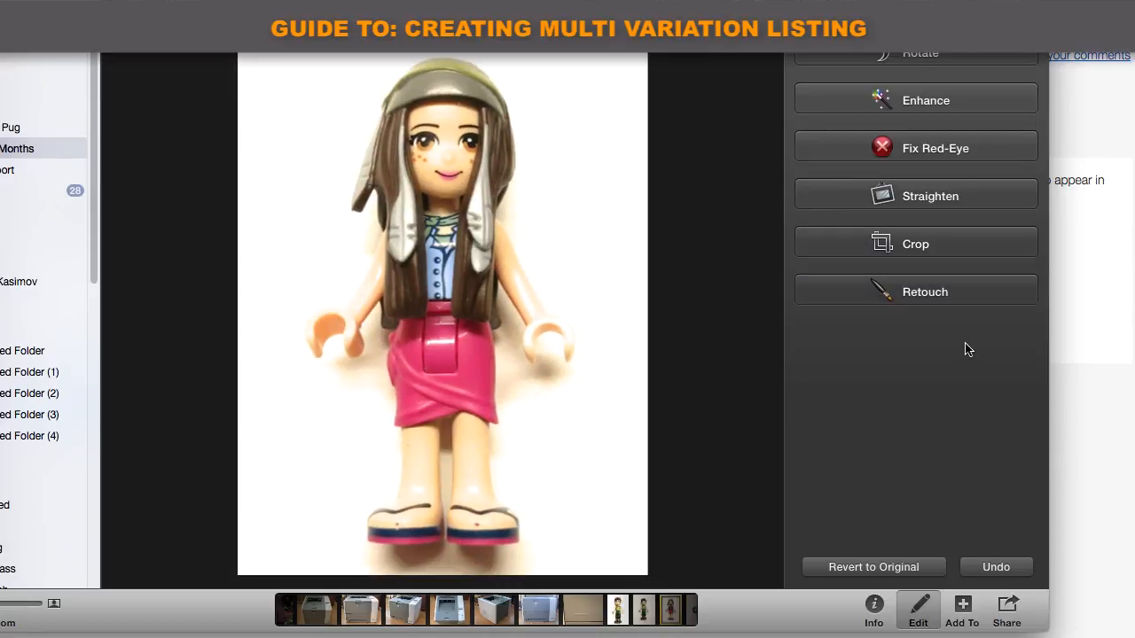
Rotate the sideways photo of the bearded minifigure with the white shirt and tie counterclockwise until the figure stands upright.
key("Right")
right_click(602, 282)
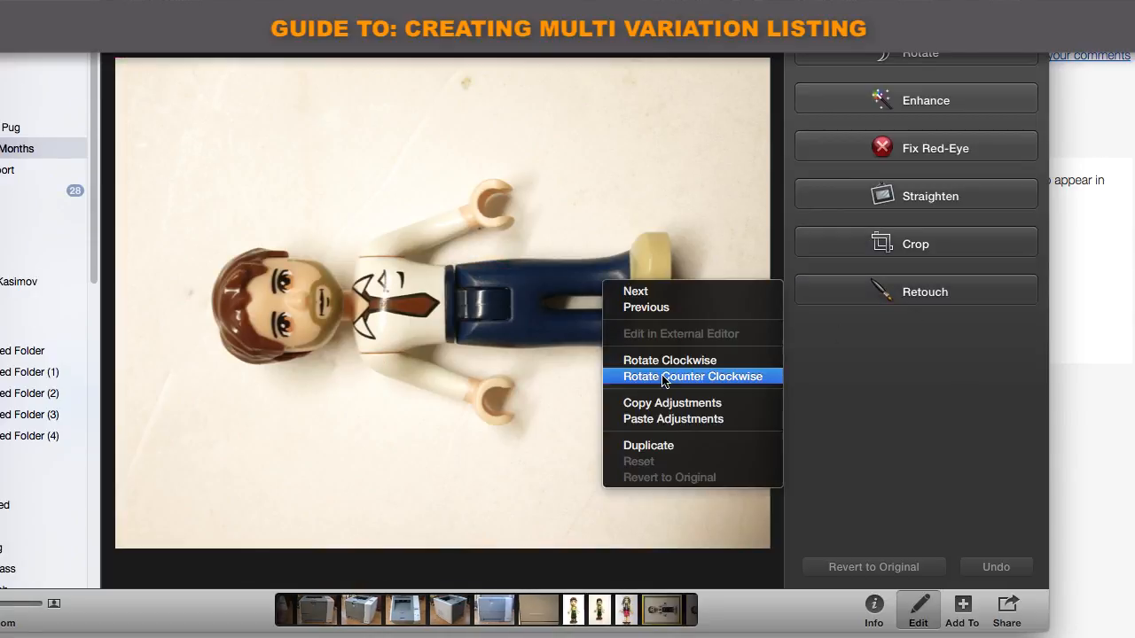
left_click(664, 378)
right_click(587, 340)
left_click(669, 434)
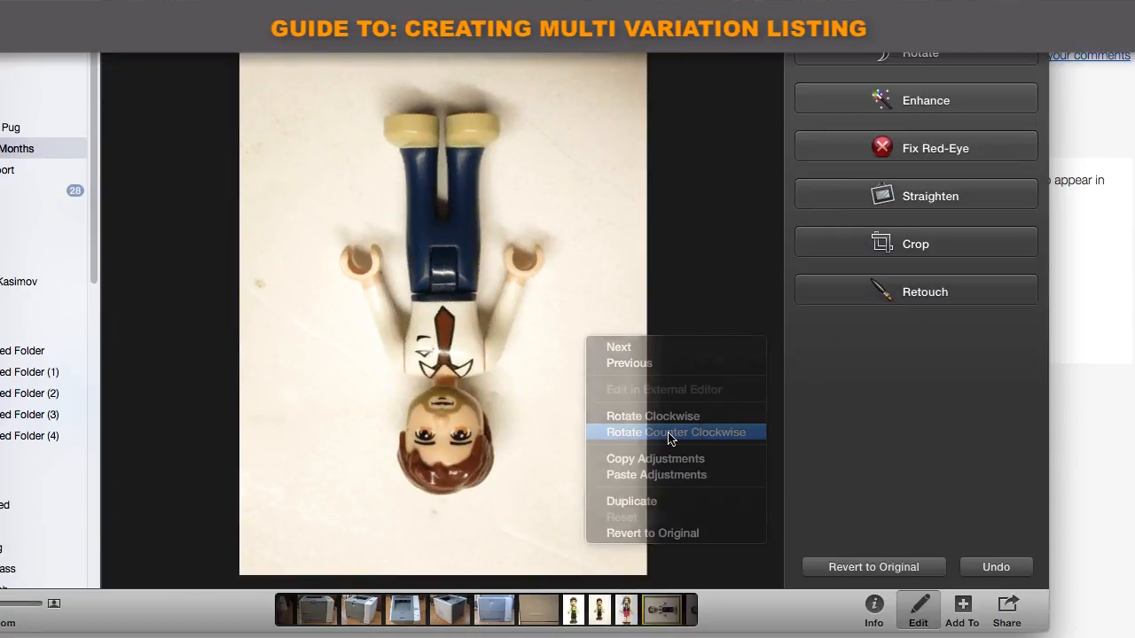
right_click(555, 349)
left_click(650, 441)
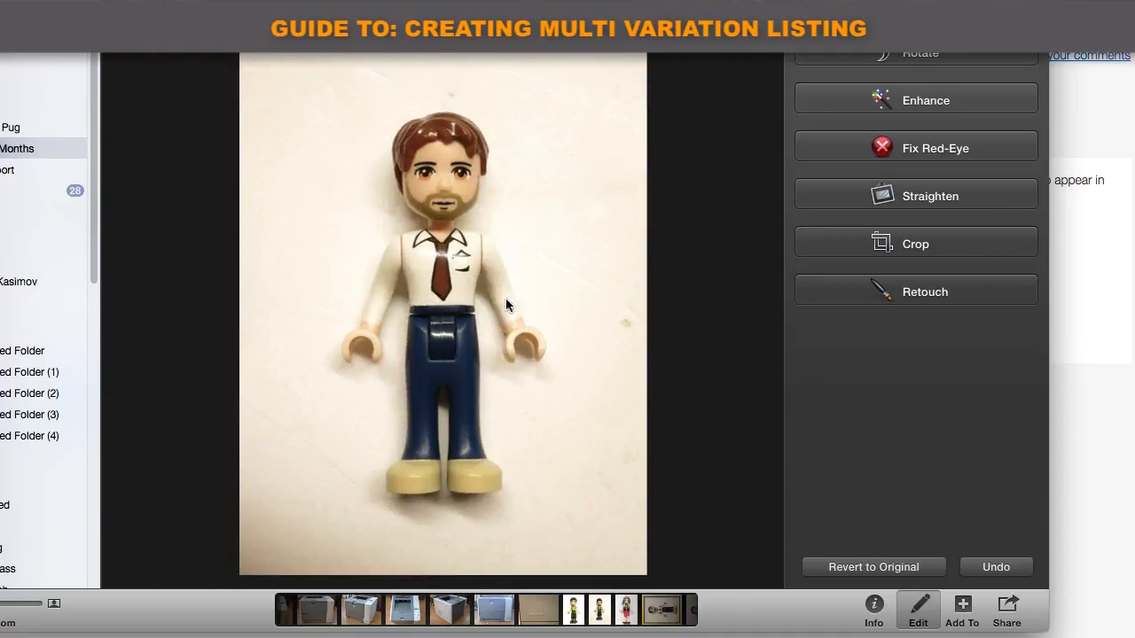
Lighten the midtone level of the bearded minifigure photo slightly, setting exposure to 0.26 and temperature to -20.
left_click(1000, 16)
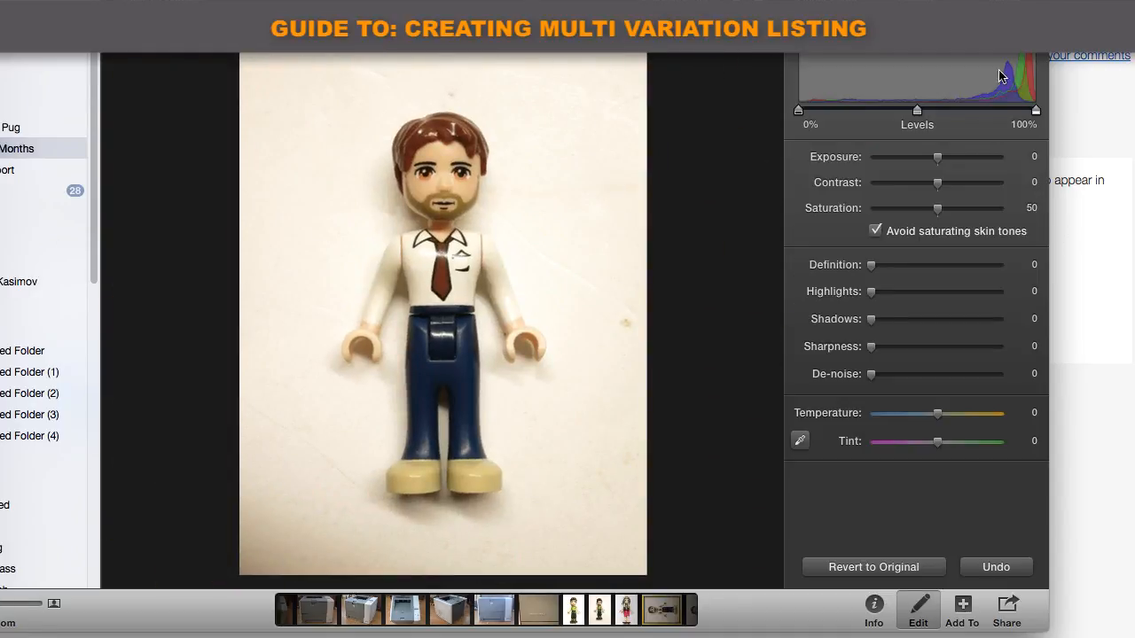
mouse_move(917, 110)
left_mouse_down()
mouse_move(890, 111)
mouse_move(901, 110)
left_mouse_up()
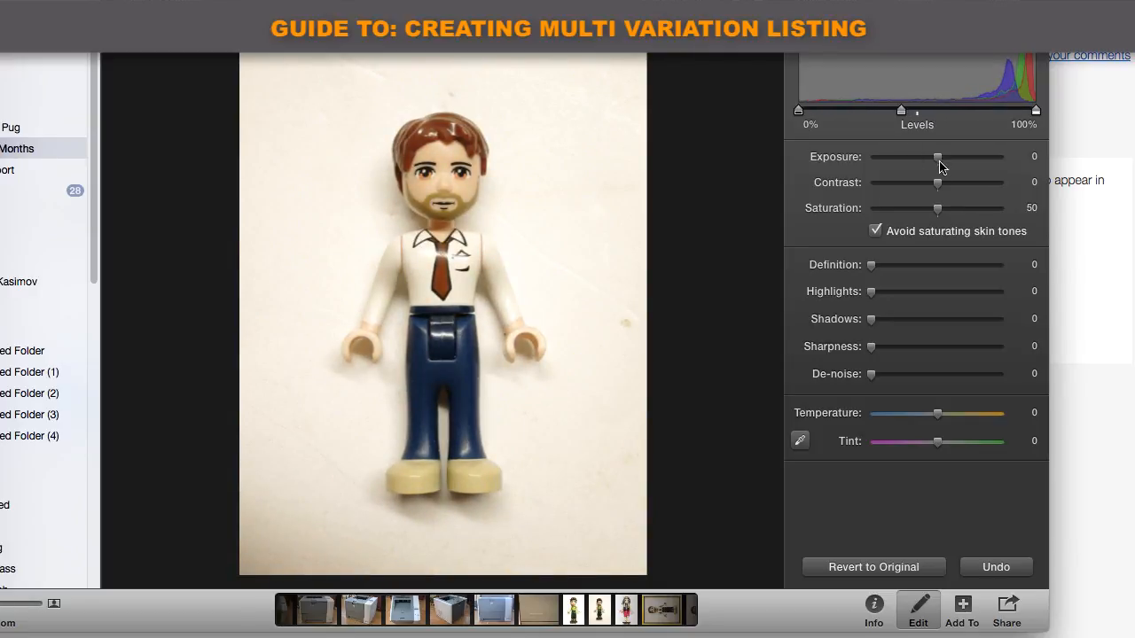
left_click_drag(938, 157, 943, 157)
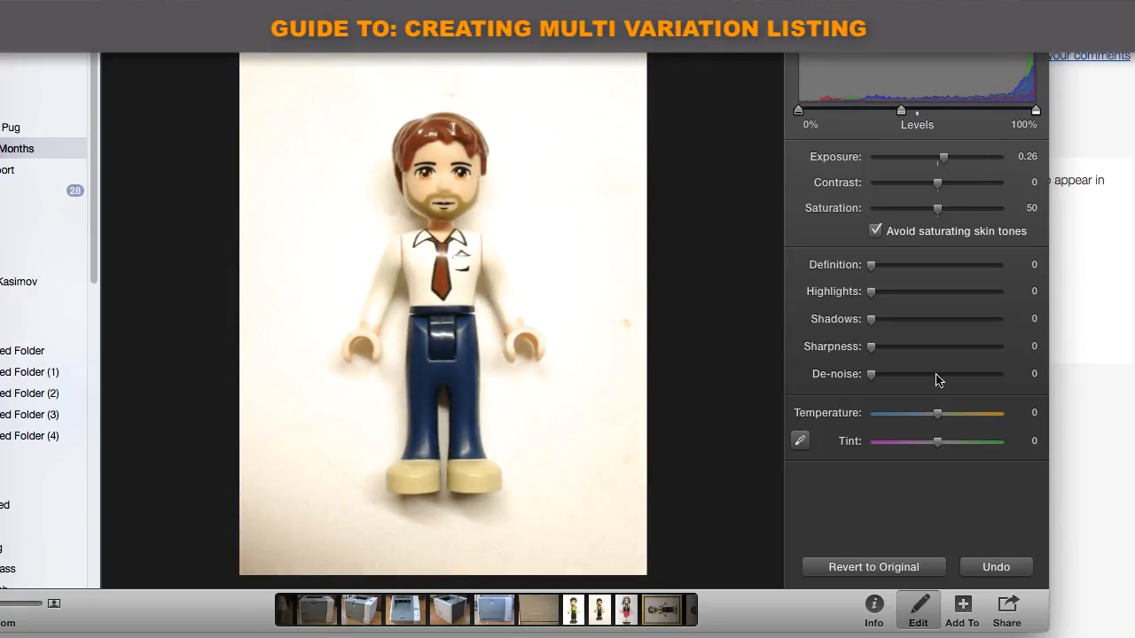
left_click_drag(935, 416, 924, 418)
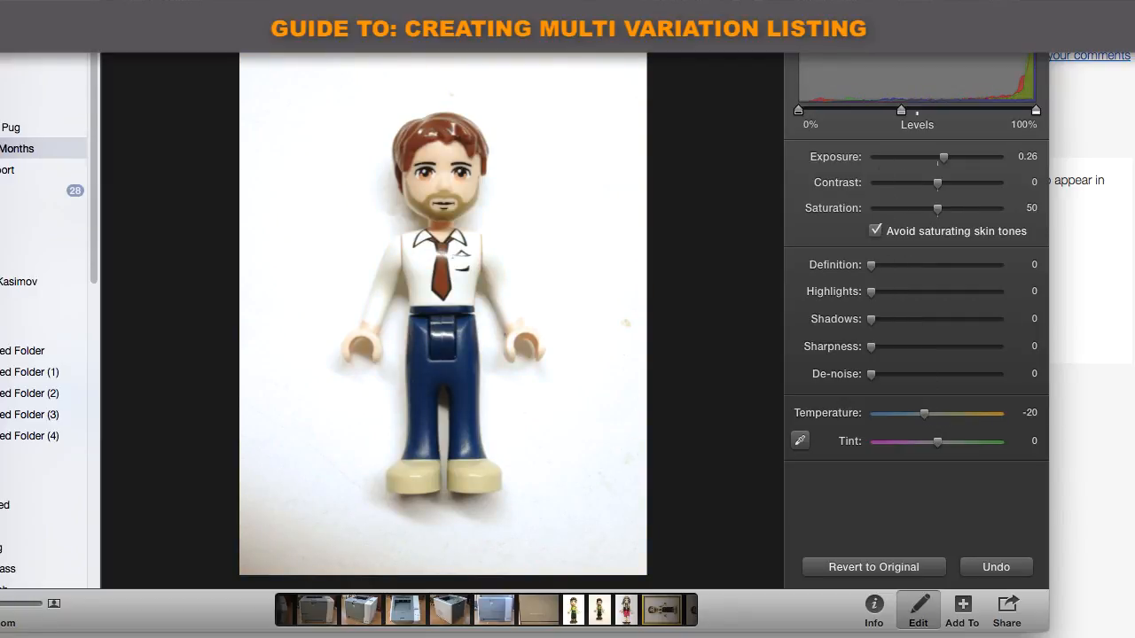
Crop the bearded minifigure photo closer around the figure, removing the darker outer background.
left_click(830, 11)
key("c")
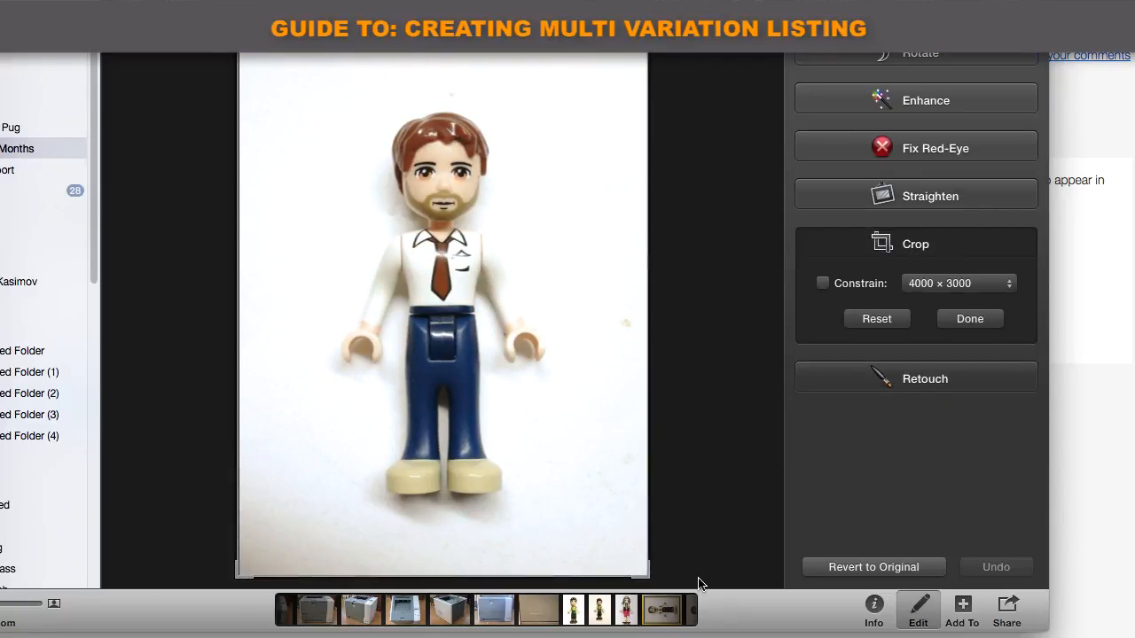
left_click_drag(647, 573, 552, 480)
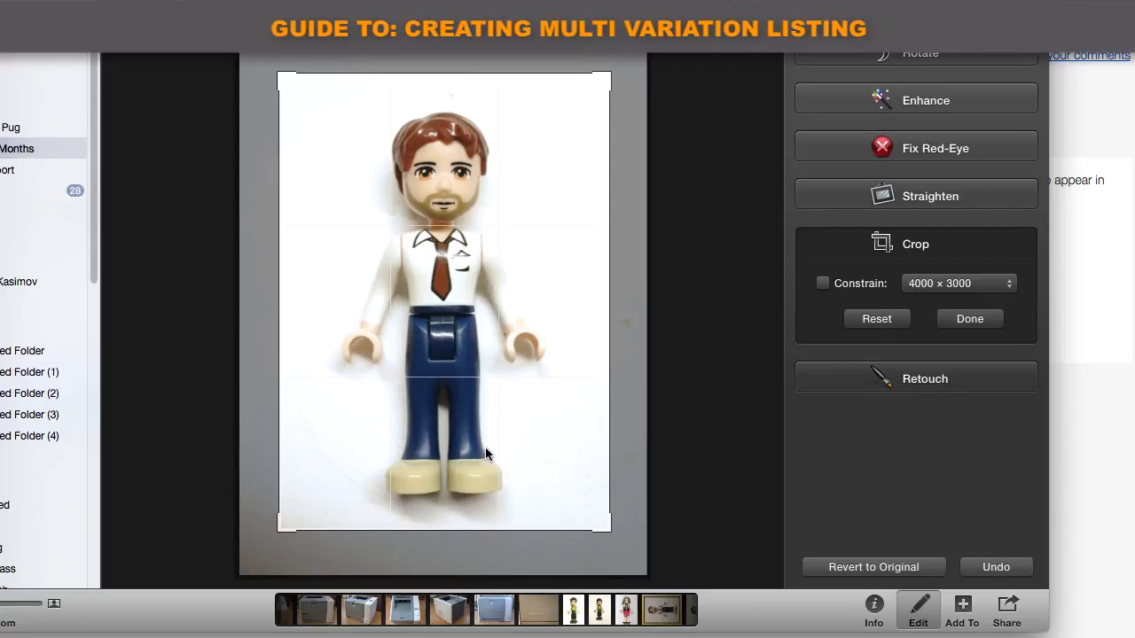
left_click(968, 321)
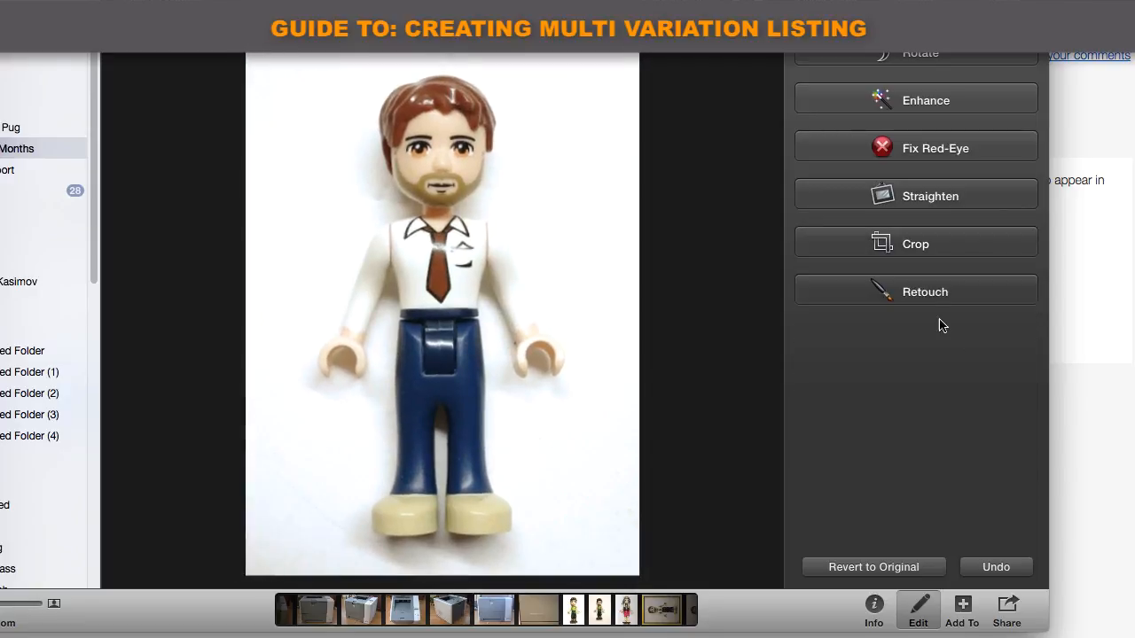
Delete the unedited upright photo of the green-shirted minifigure and the sideways duplicate of the bearded minifigure from the library.
key("Right")
key("Right")
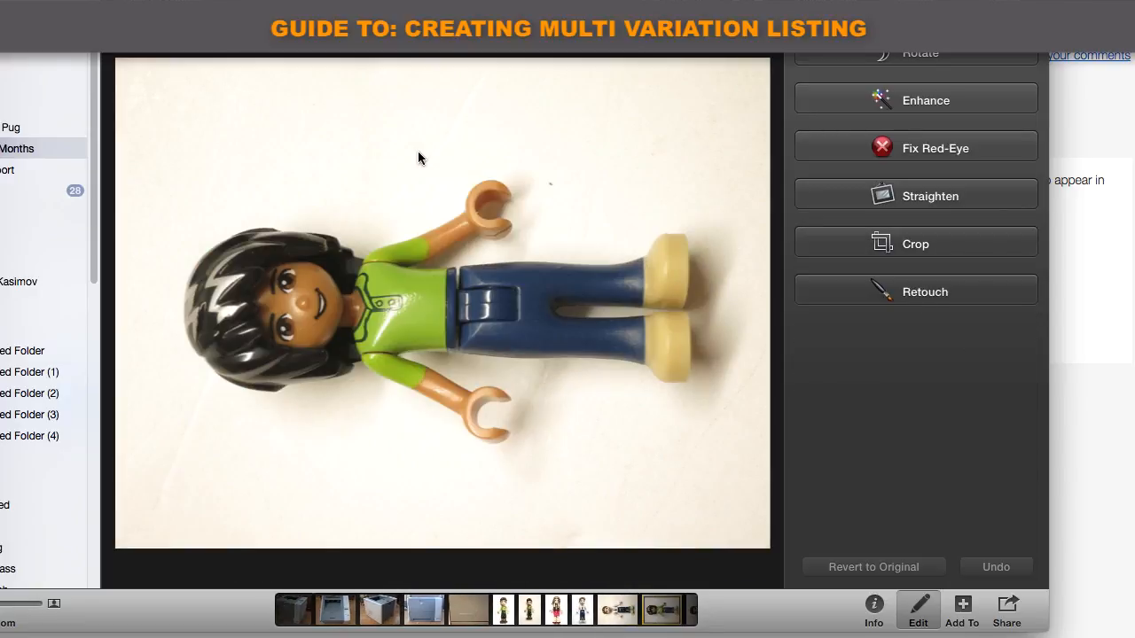
double_click(693, 279)
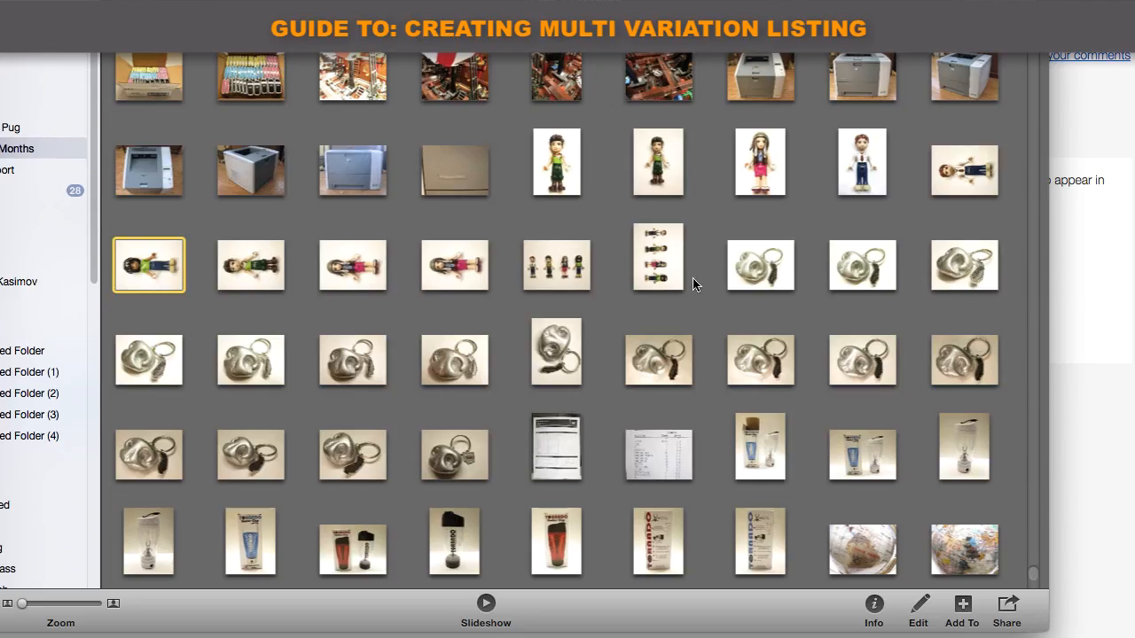
left_click(666, 156)
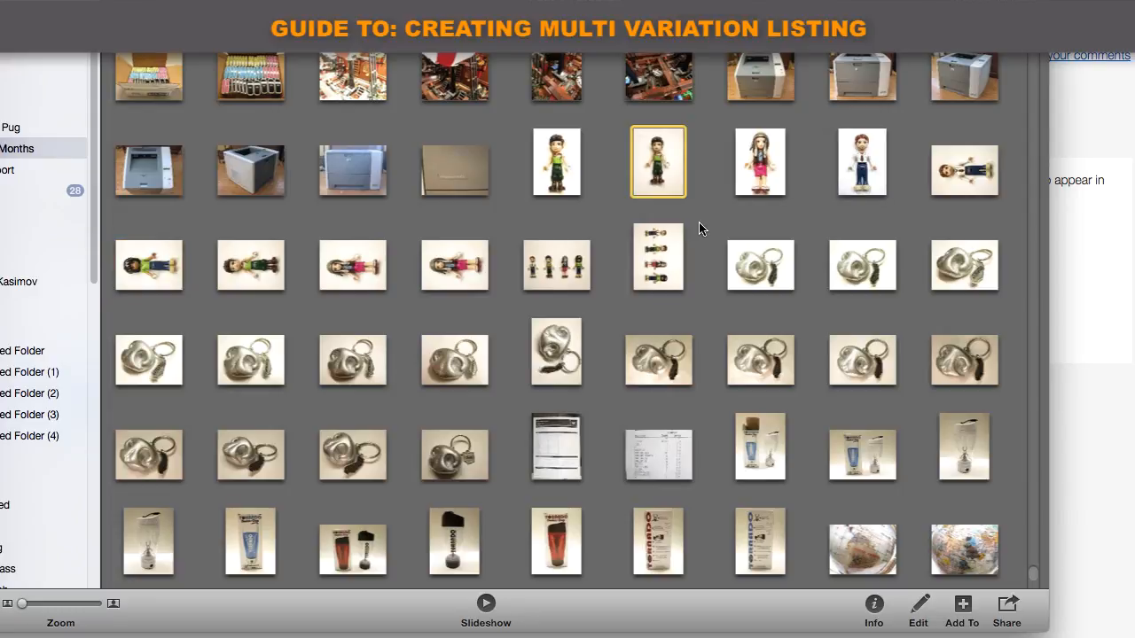
key("Delete")
key("Return")
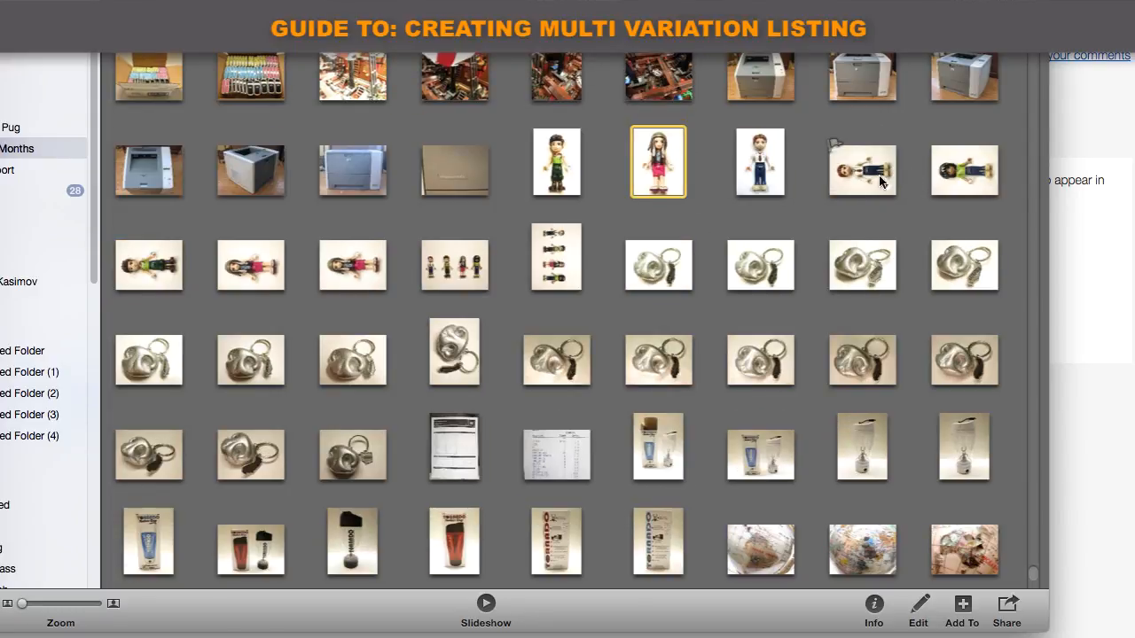
left_click(867, 175)
key("Delete")
left_click(677, 84)
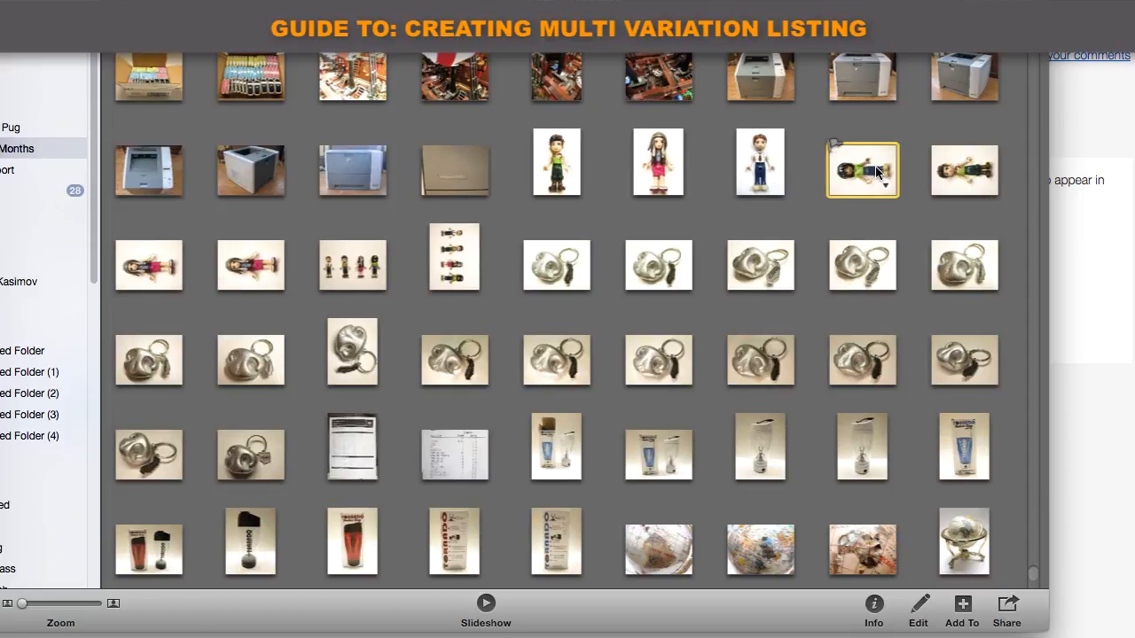
Rotate the sideways photo of the black-haired minifigure in the green polo shirt until the figure stands upright.
double_click(878, 173)
right_click(724, 233)
left_click(764, 285)
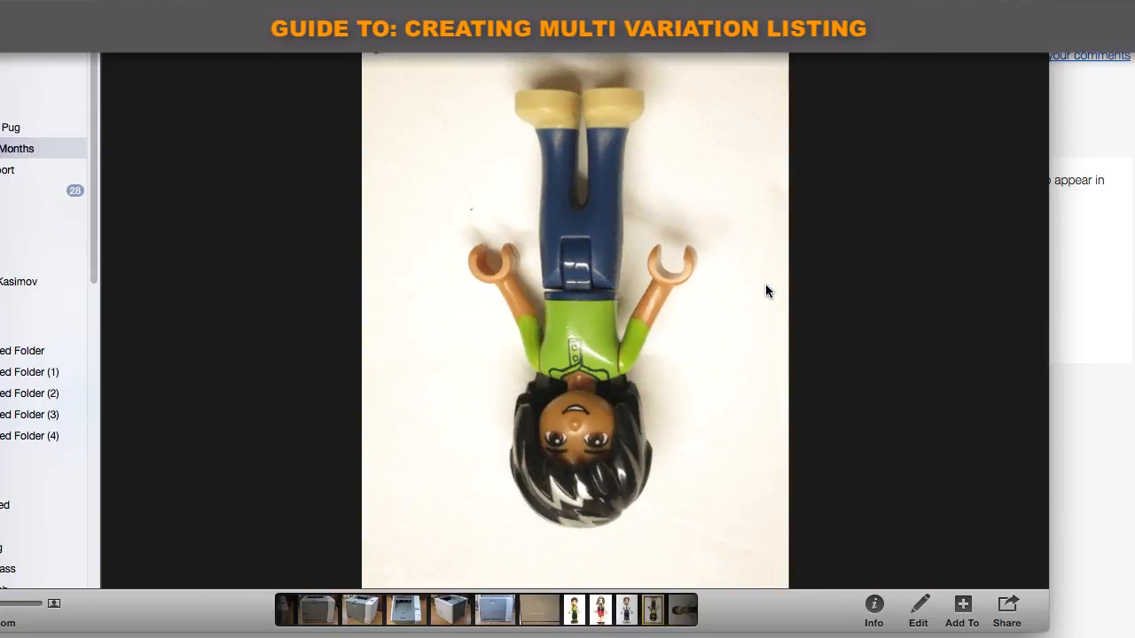
right_click(766, 289)
left_click(804, 325)
right_click(758, 296)
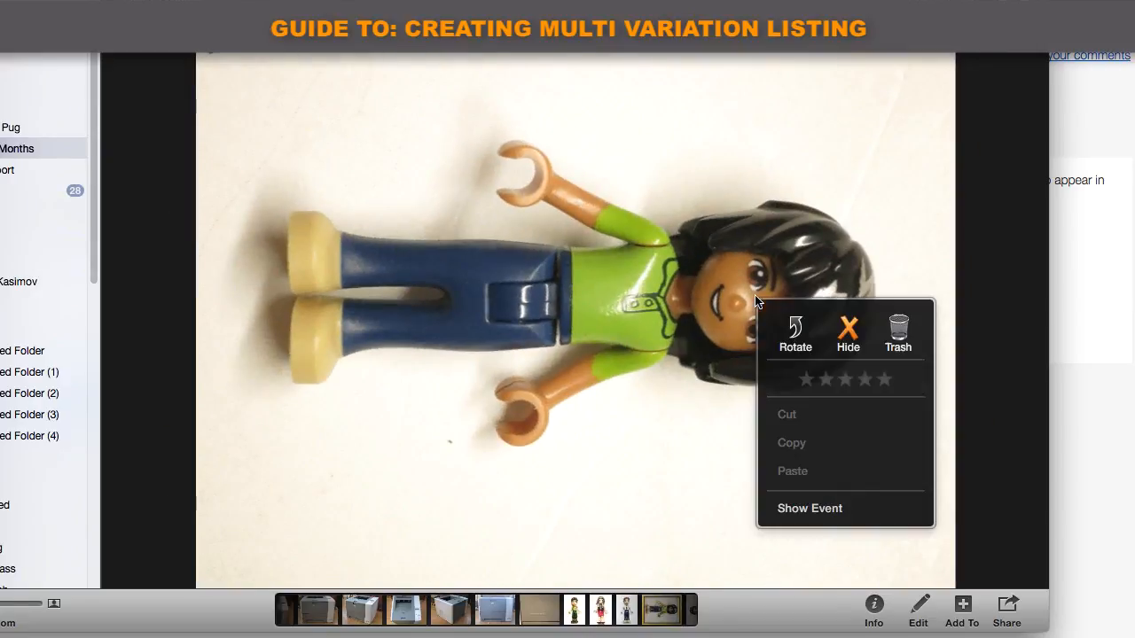
left_click(796, 334)
Set the black-haired minifigure photo's exposure to 0.31 and retouch the small blemish in the background beside the leg.
left_click(918, 609)
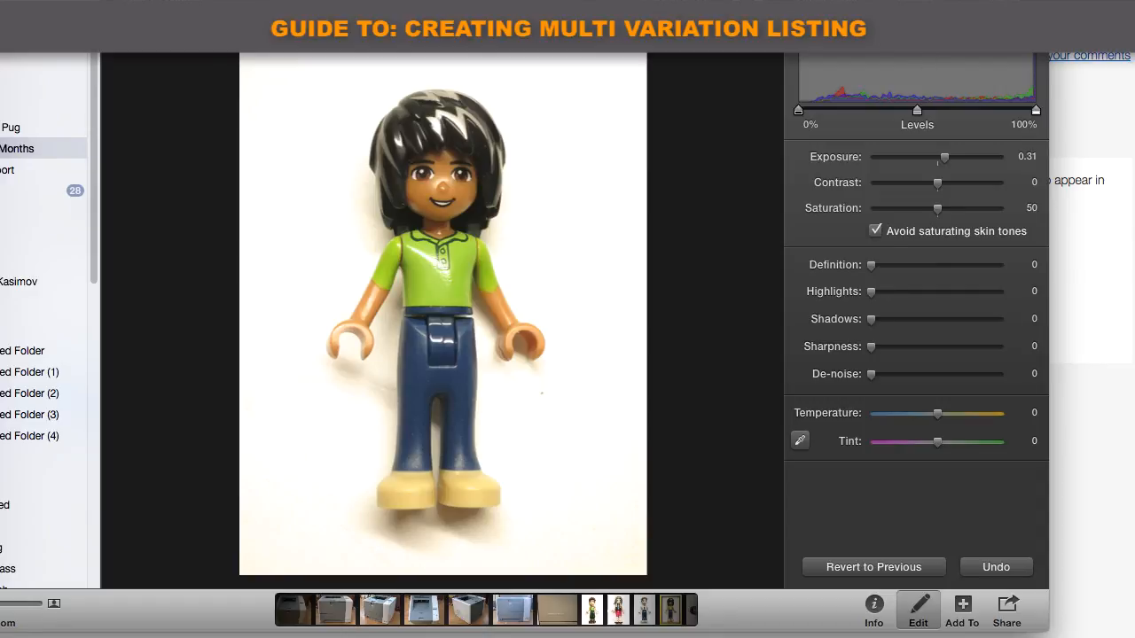
left_click(948, 294)
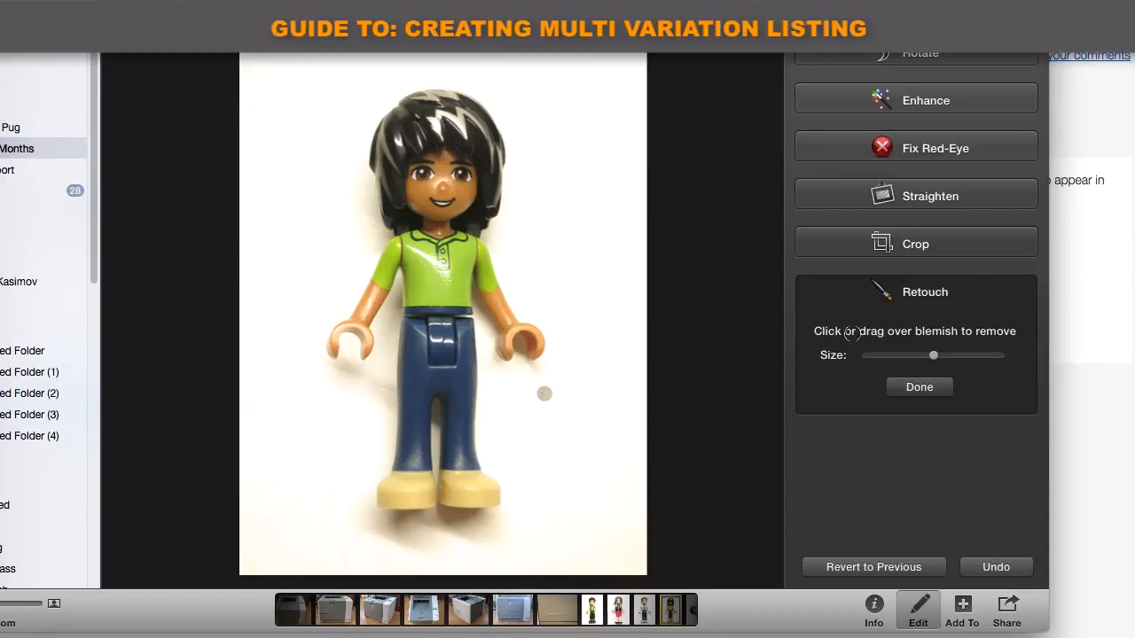
Crop the black-haired minifigure photo closer around the figure, keeping a small margin on every side.
left_click(937, 243)
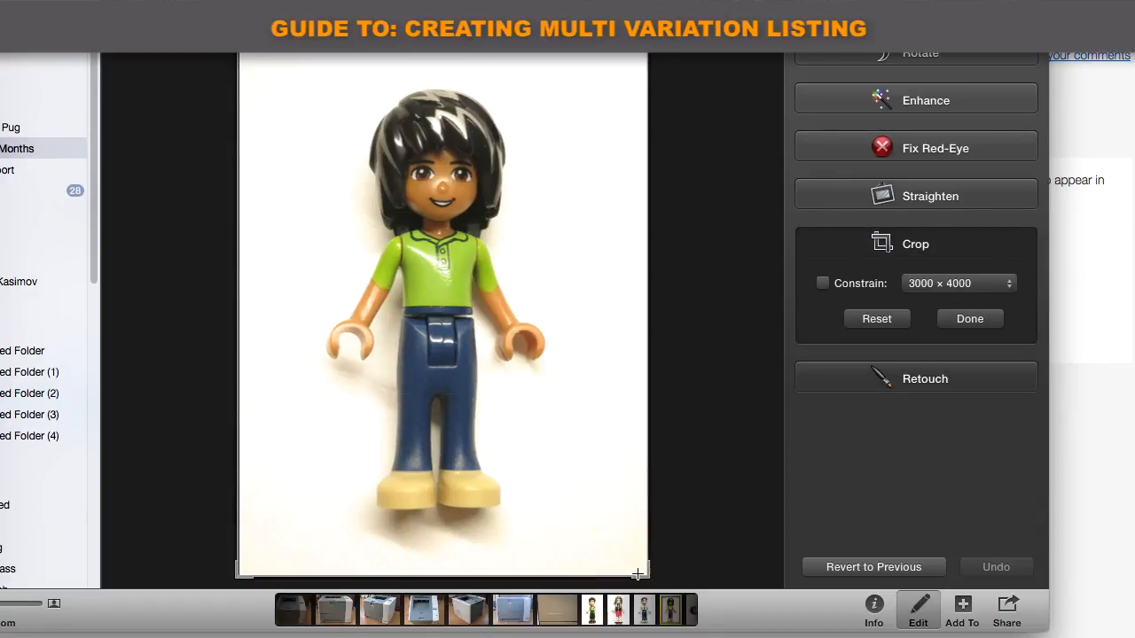
left_click_drag(638, 575, 575, 488)
left_click_drag(506, 444, 526, 475)
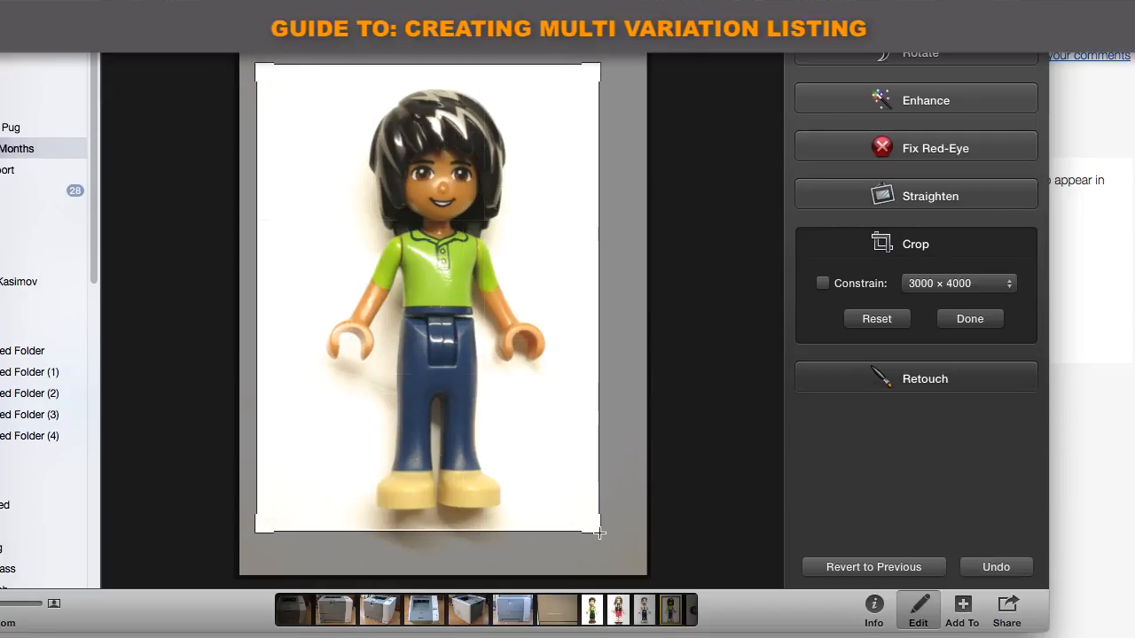
left_click_drag(599, 533, 613, 540)
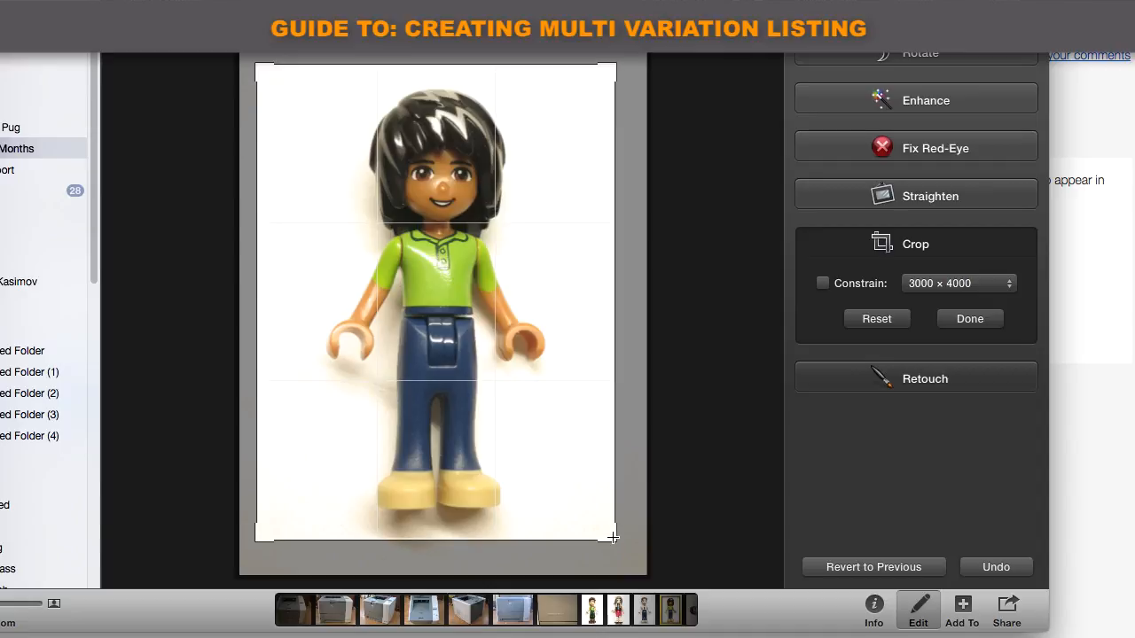
left_click(970, 319)
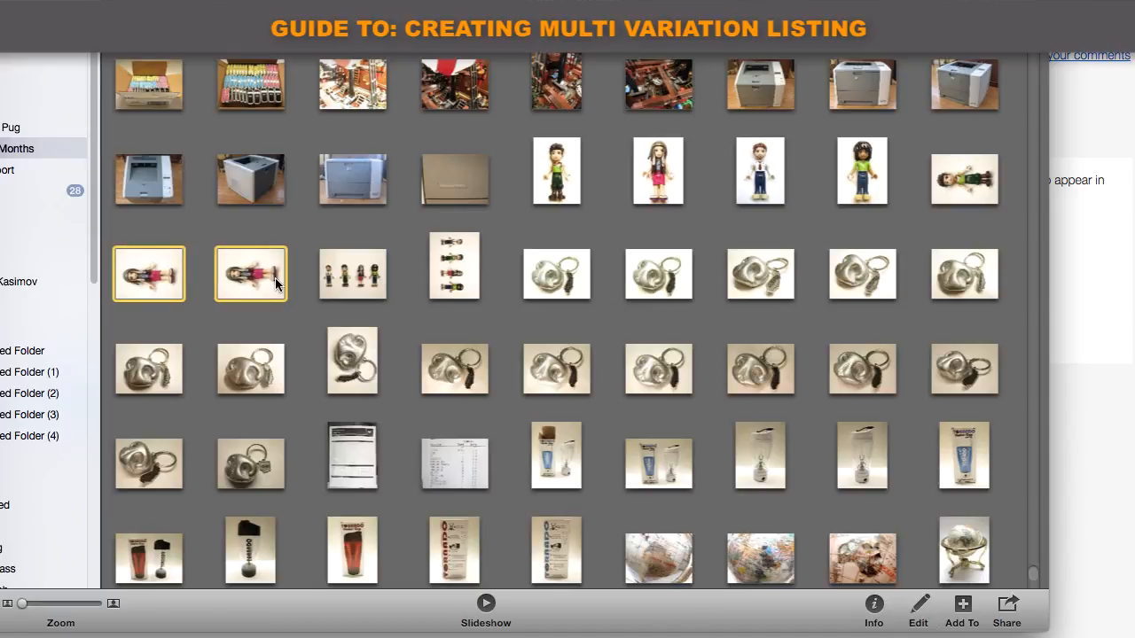
Delete the two sideways photos of the pink-skirted minifigure from the library.
key("Delete")
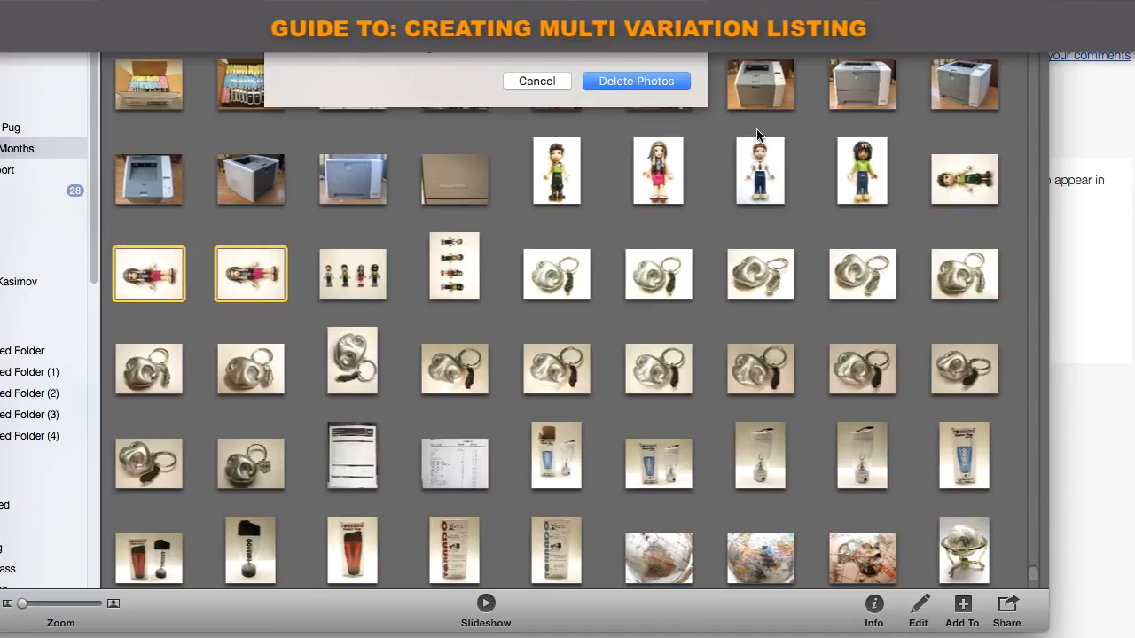
left_click(638, 79)
Delete the sideways photo of the green-clad minifigure and the group photo showing all four minifigures lying sideways.
left_click(947, 193)
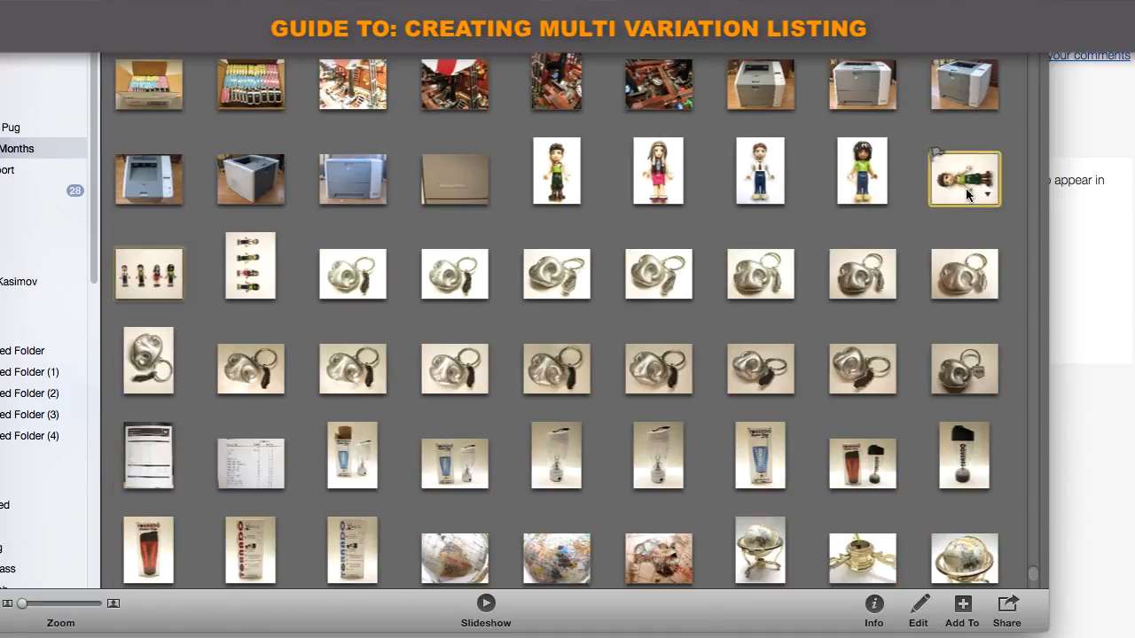
key("Delete")
left_click(639, 81)
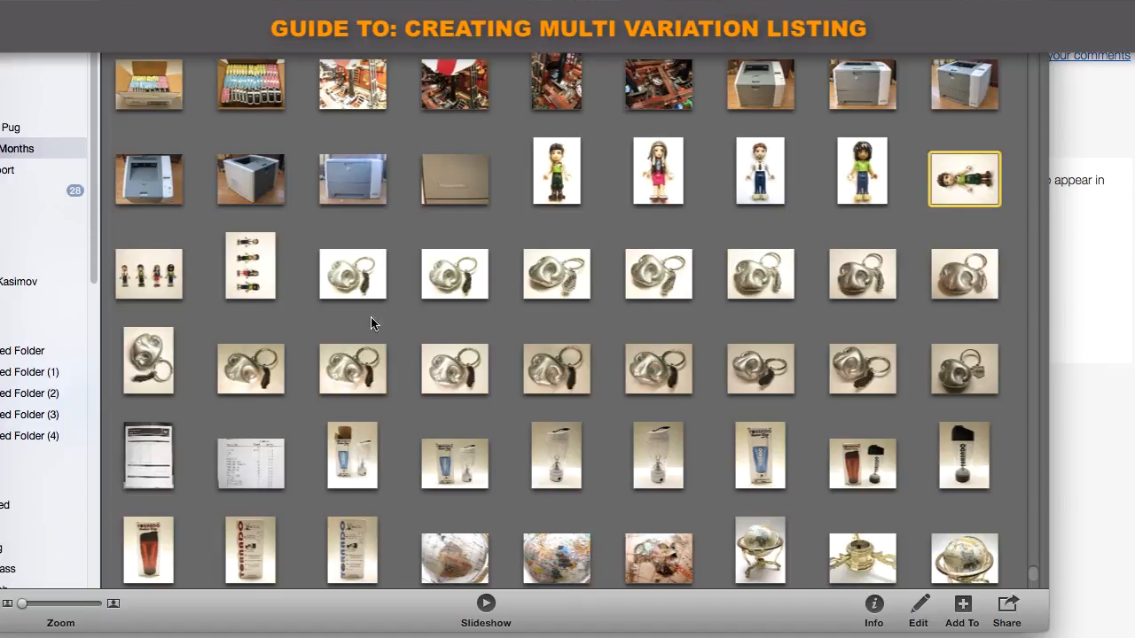
left_click(149, 270)
key("Delete")
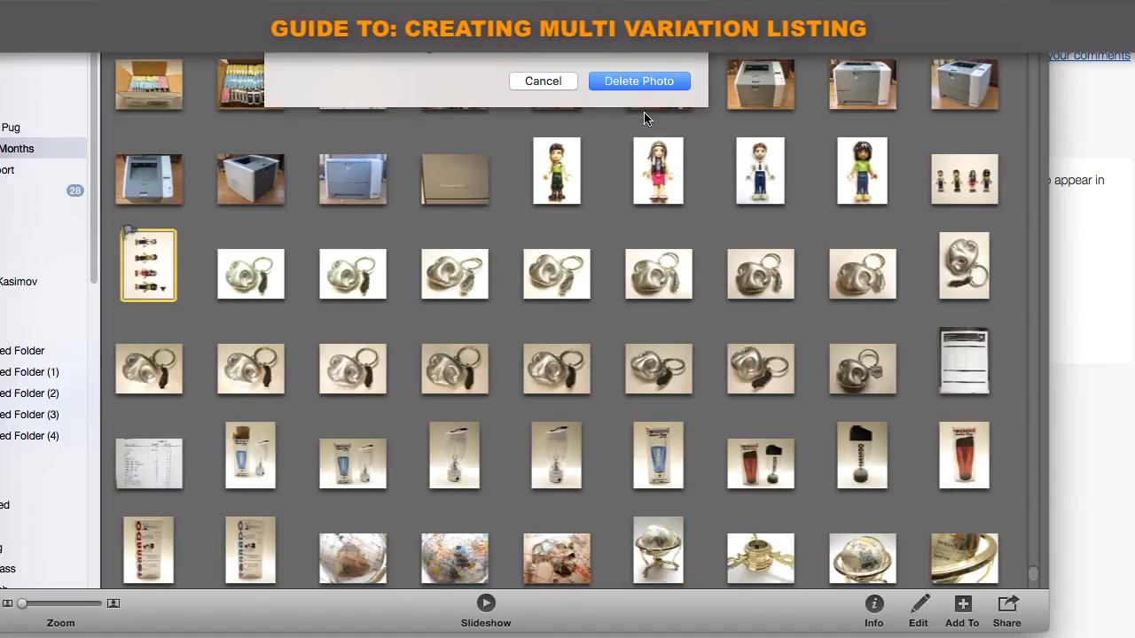
left_click(638, 79)
Open the upright group photo of the four minifigures for editing and raise its exposure to 0.45.
left_click(948, 183)
double_click(948, 183)
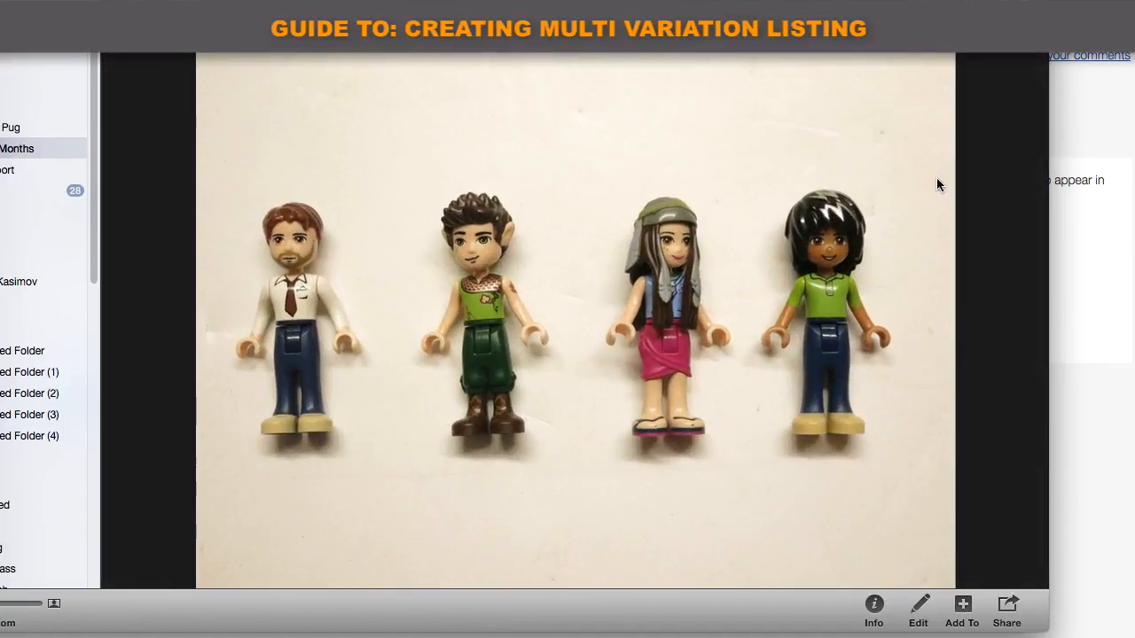
left_click(922, 621)
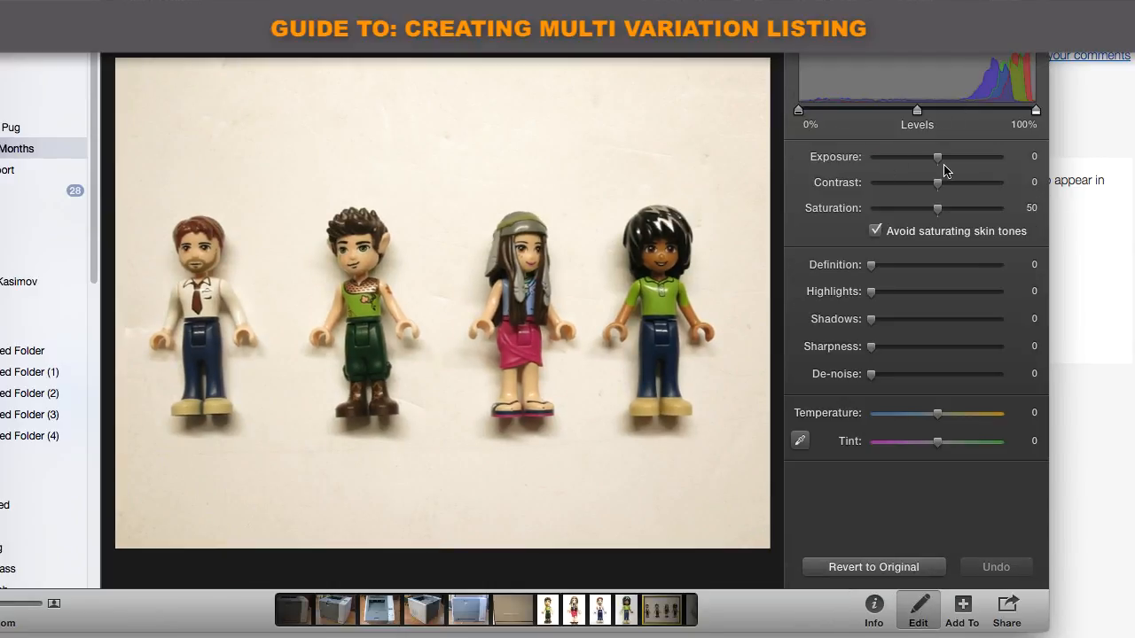
left_click_drag(938, 158, 961, 159)
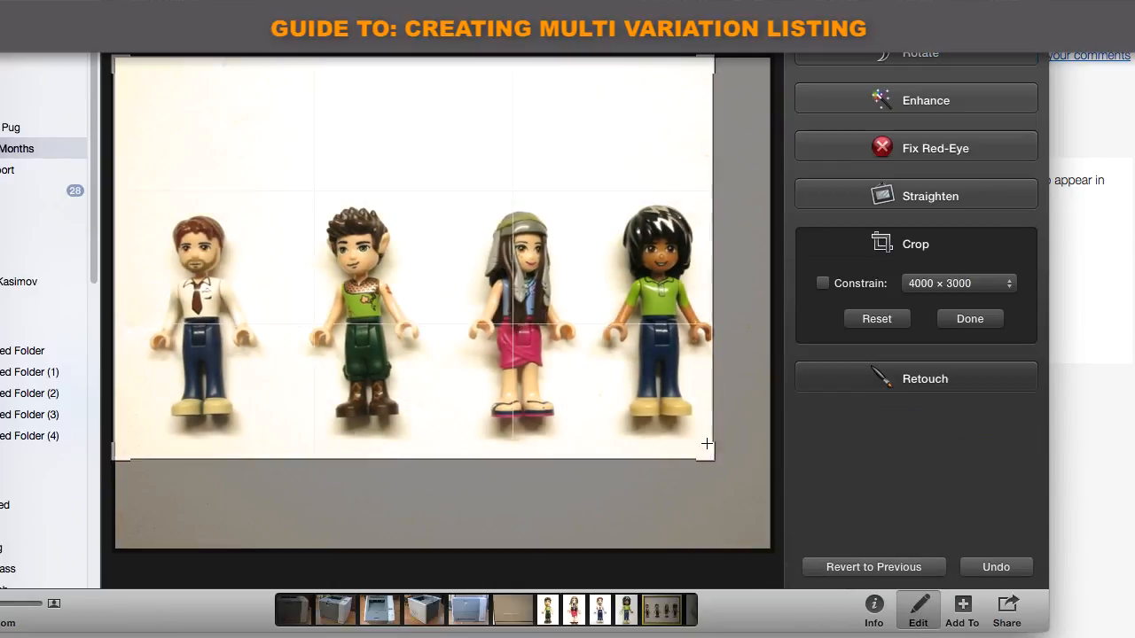
Crop the group photo to a wide strip around the four minifigures, trimming the empty background above, below and beside the black-haired figure.
left_click_drag(707, 444, 708, 373)
left_click_drag(644, 342, 643, 435)
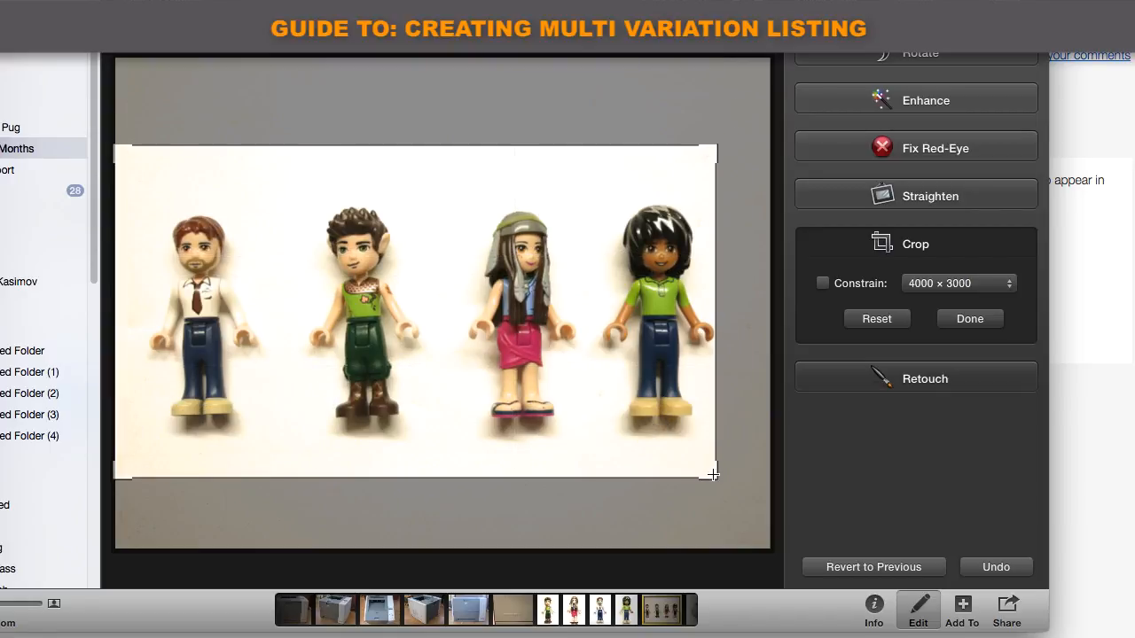
left_click_drag(713, 475, 750, 475)
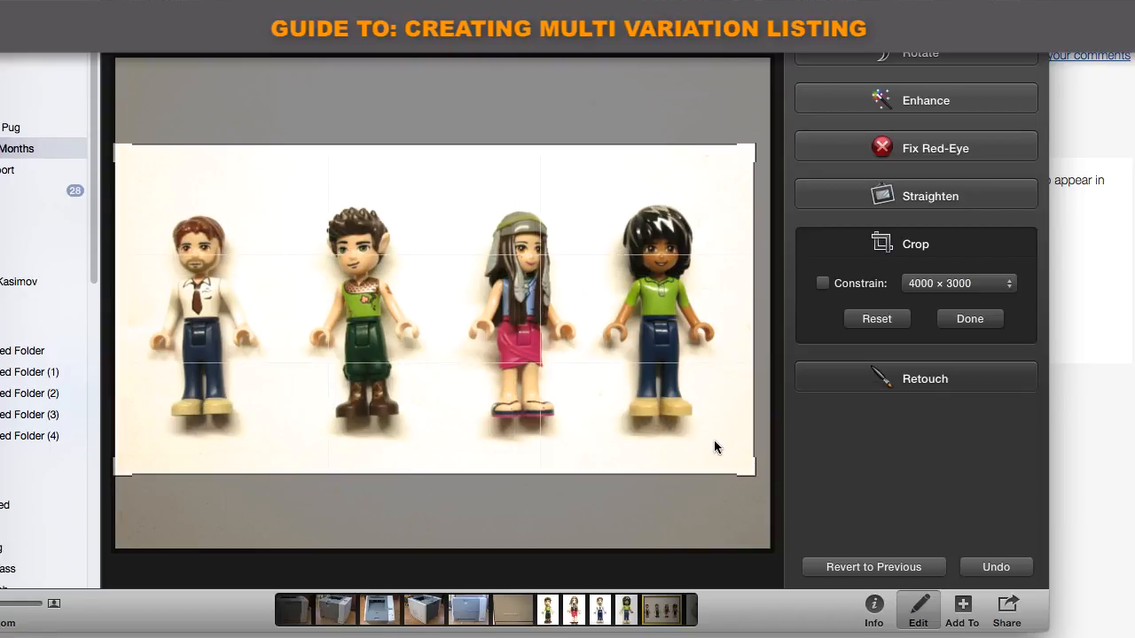
left_click(980, 325)
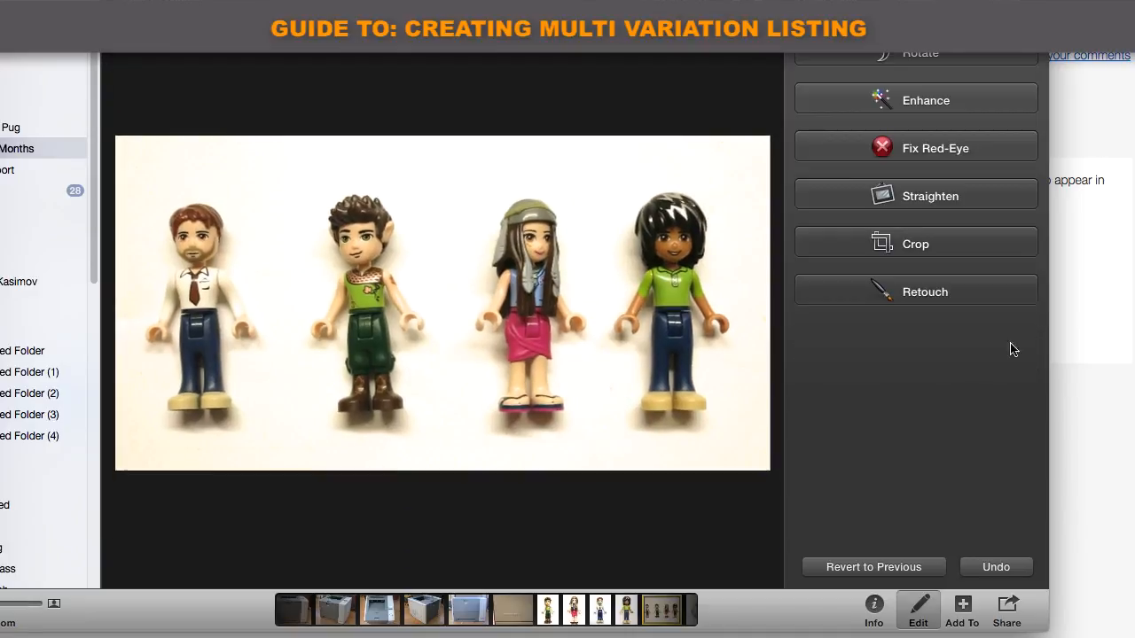
Set the group photo's temperature to -19 to make the yellowish background whiter.
left_click(916, 11)
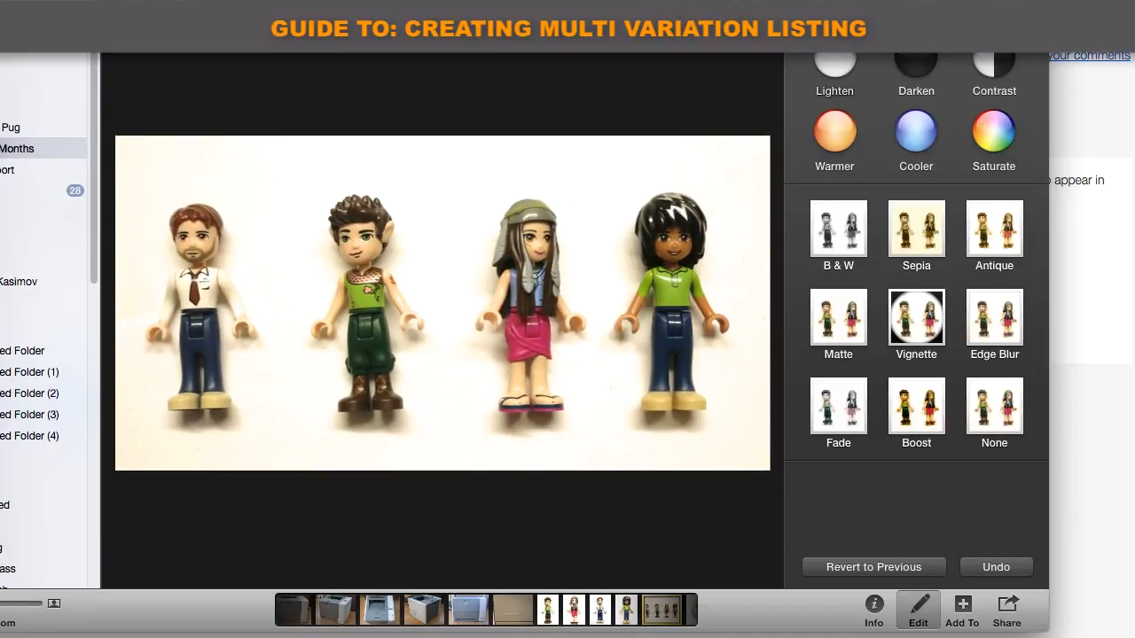
left_click(994, 11)
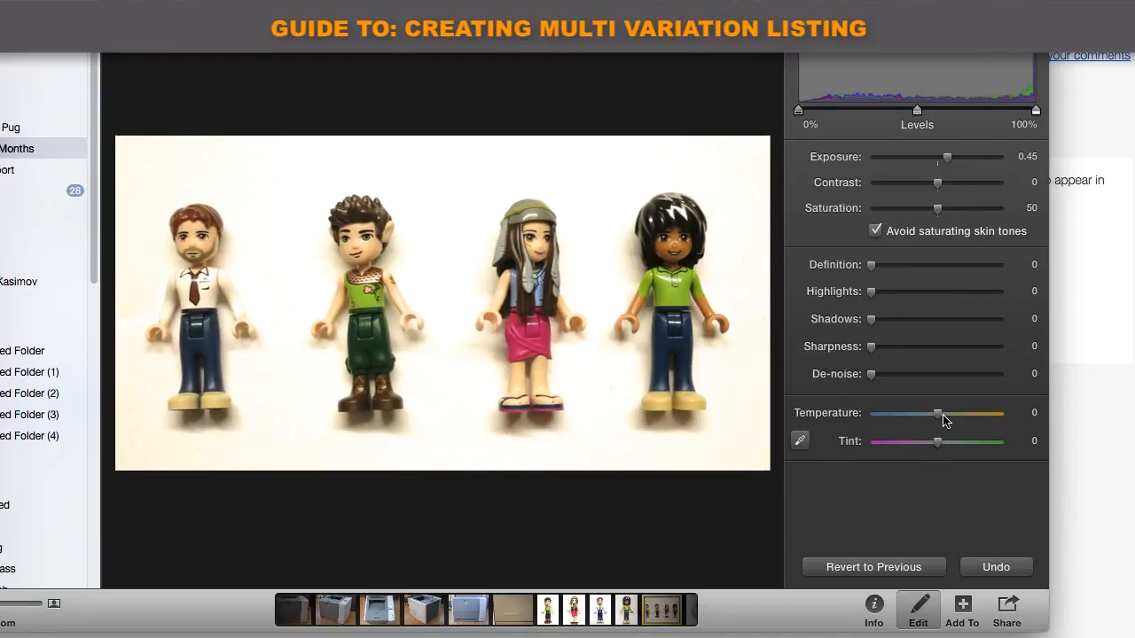
left_click_drag(944, 413, 921, 415)
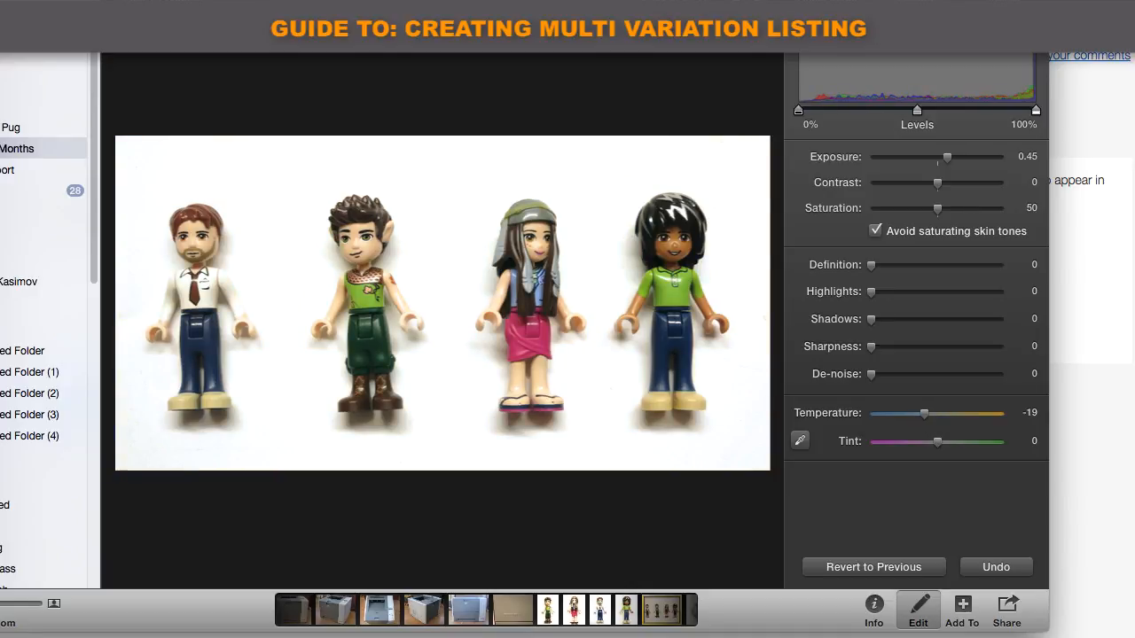
left_click(830, 12)
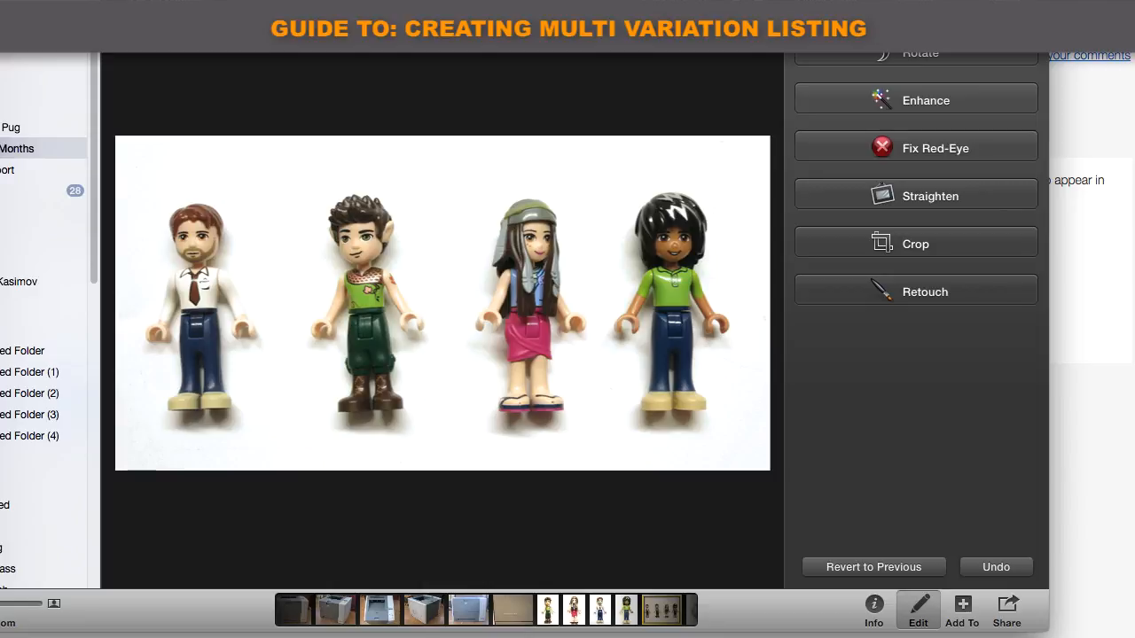
Return to the photo library and select the four single minifigure photos together with the group photo.
left_click(140, 12)
left_click_drag(525, 172, 975, 191)
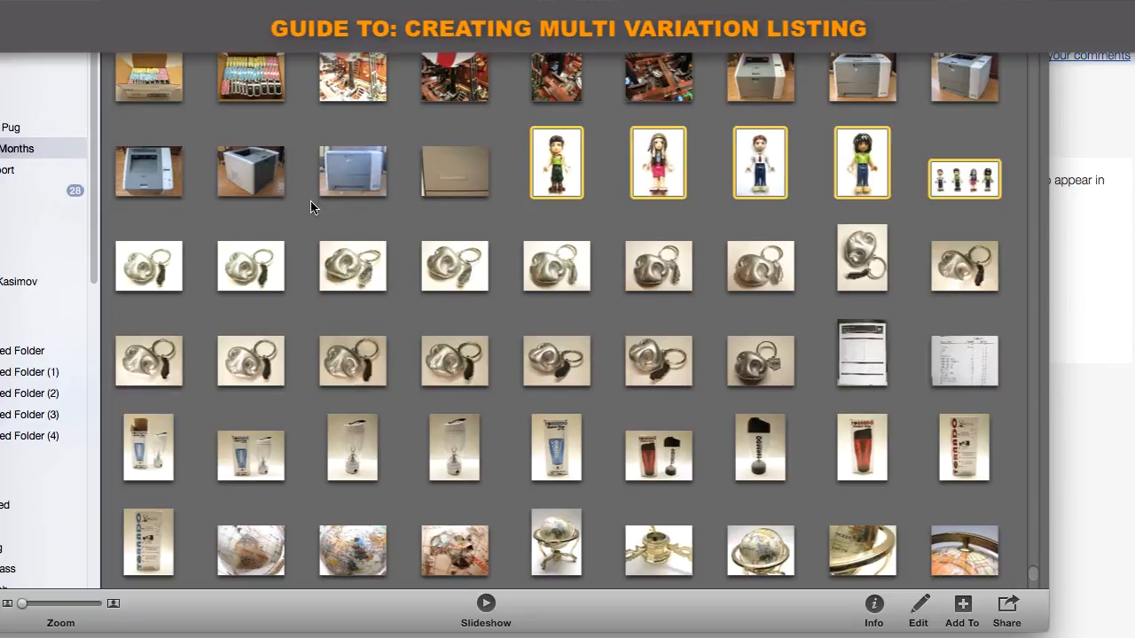
scroll(300, 265, "down", 1)
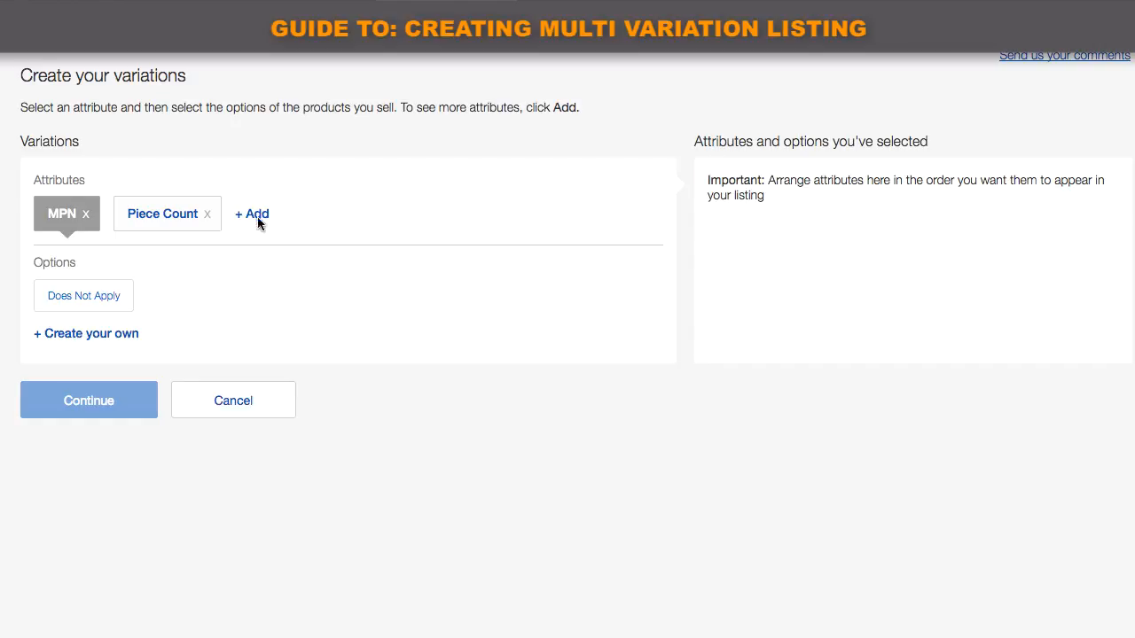
Add a custom option named Kind to the MPN attribute of the eBay listing and continue to the variation details.
left_click(116, 342)
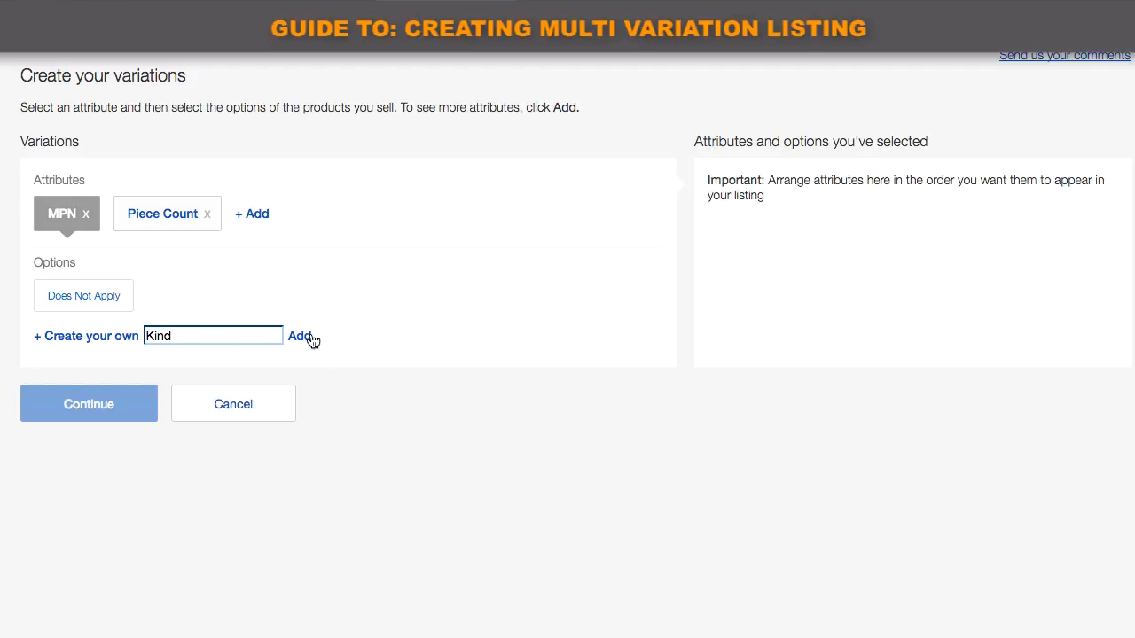
left_click(311, 339)
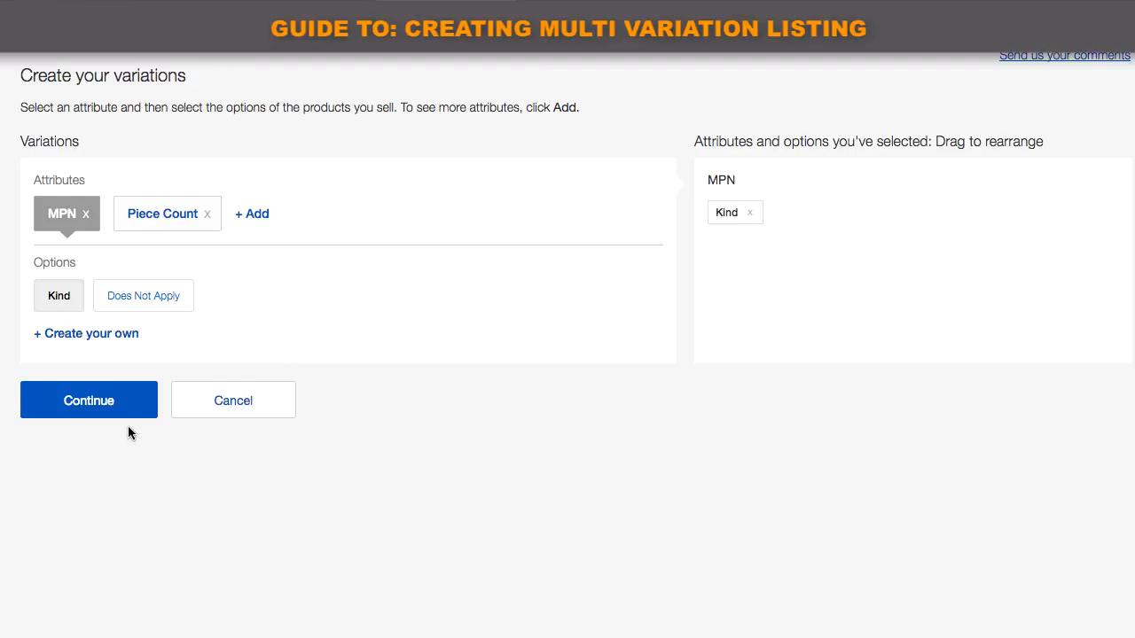
left_click(89, 401)
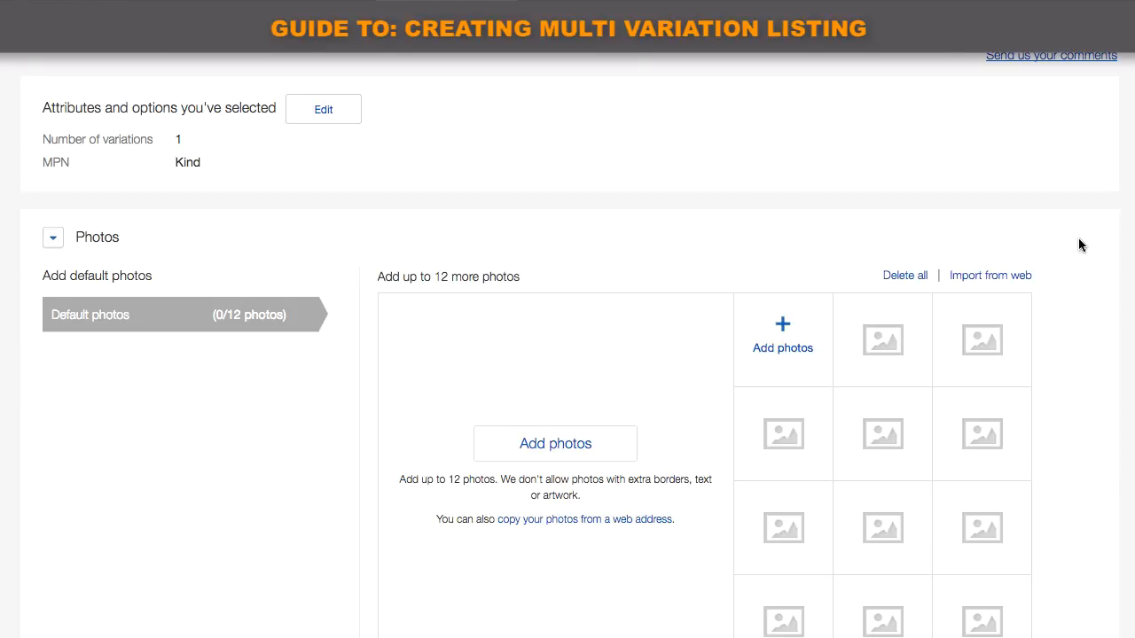
Upload the group photo IMG_4233.jpg from the Desktop as the listing's default photo.
scroll(570, 345, "down", 4)
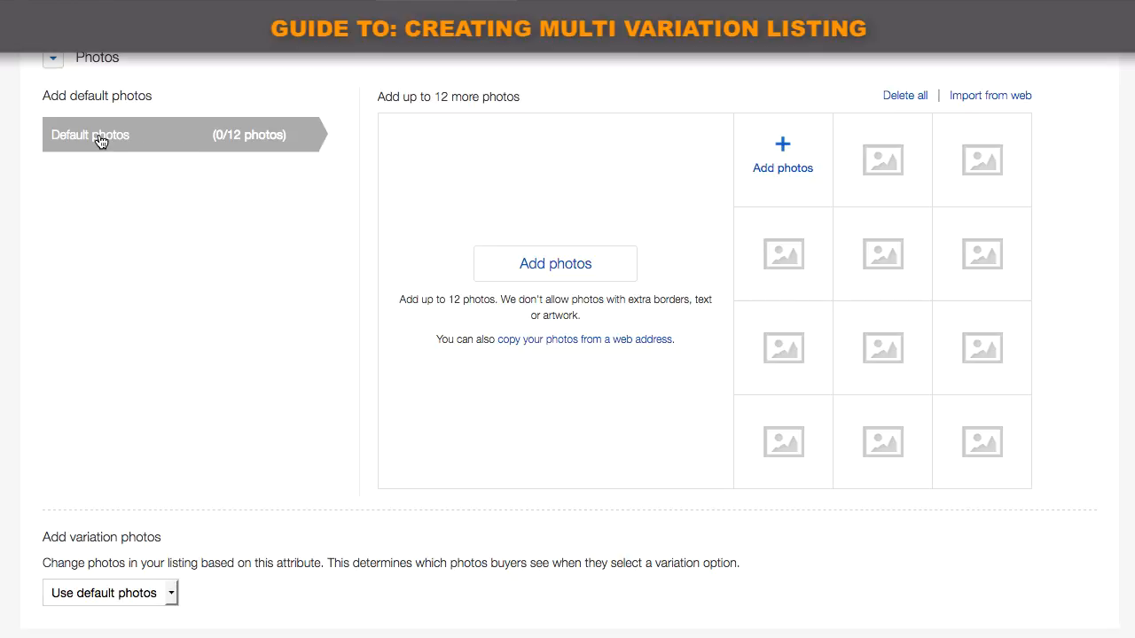
scroll(570, 345, "down", 6)
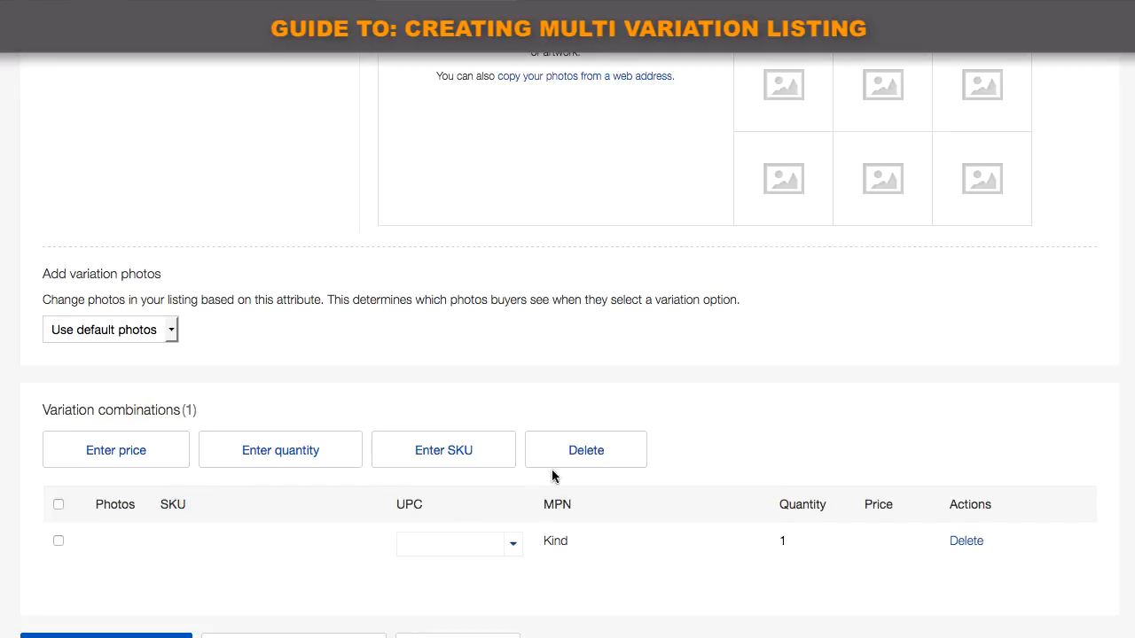
scroll(1123, 176, "up", 8)
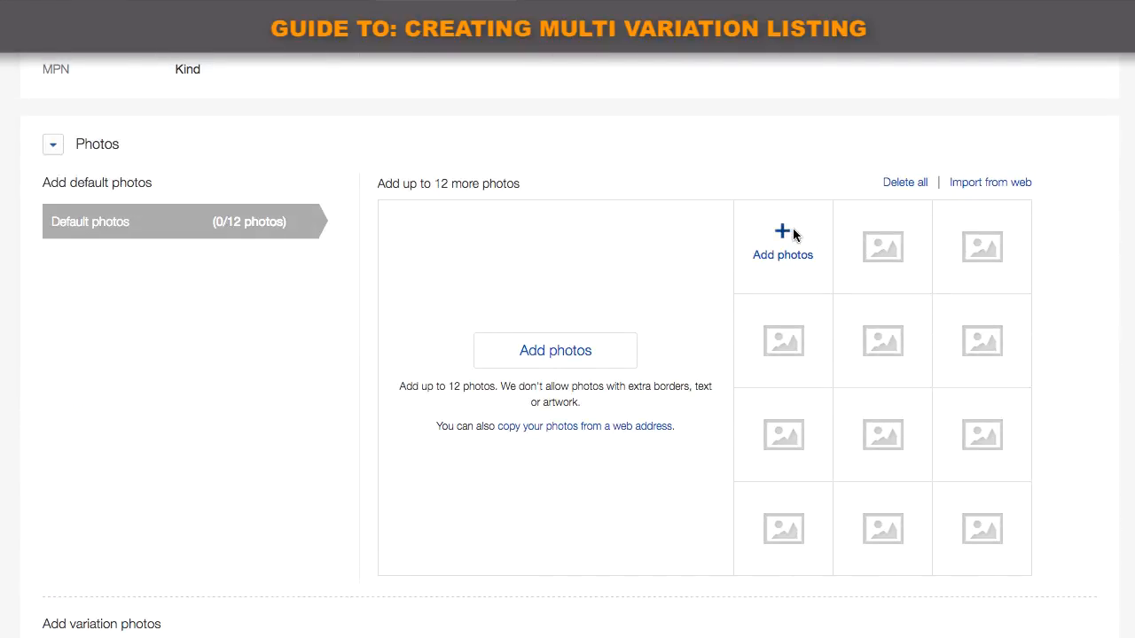
left_click(791, 234)
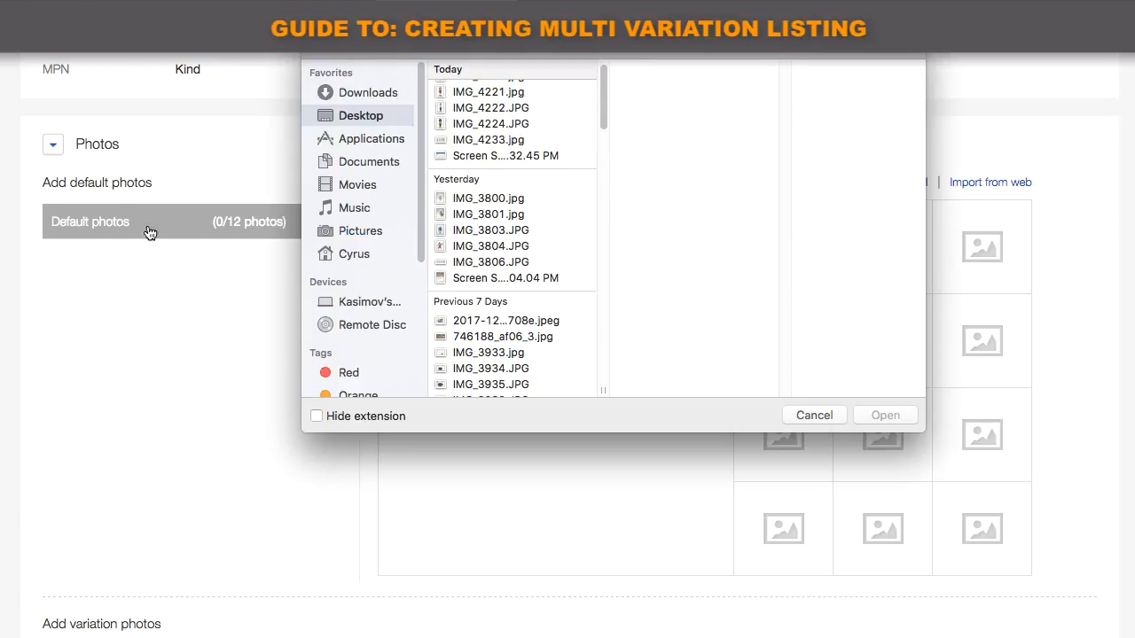
scroll(603, 94, "up", 1)
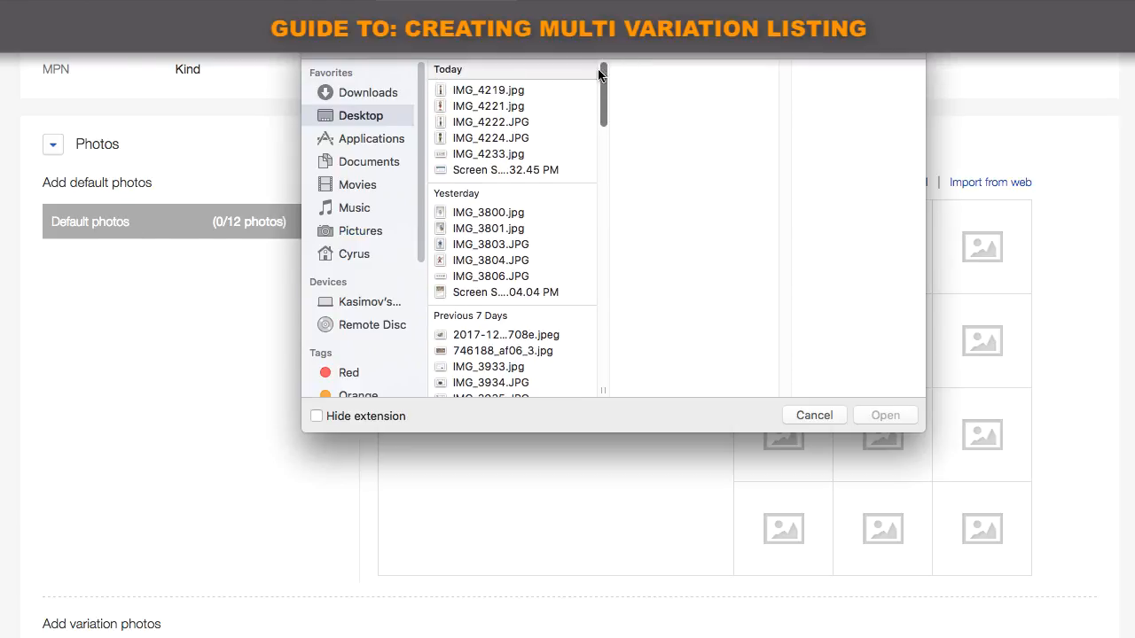
left_click(525, 153)
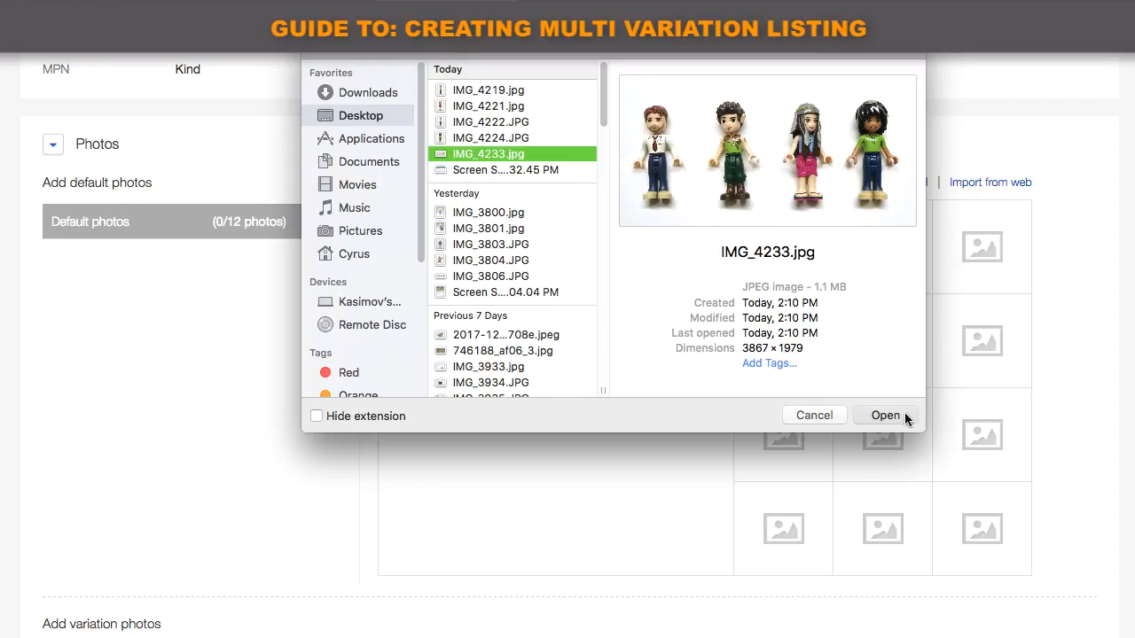
left_click(887, 415)
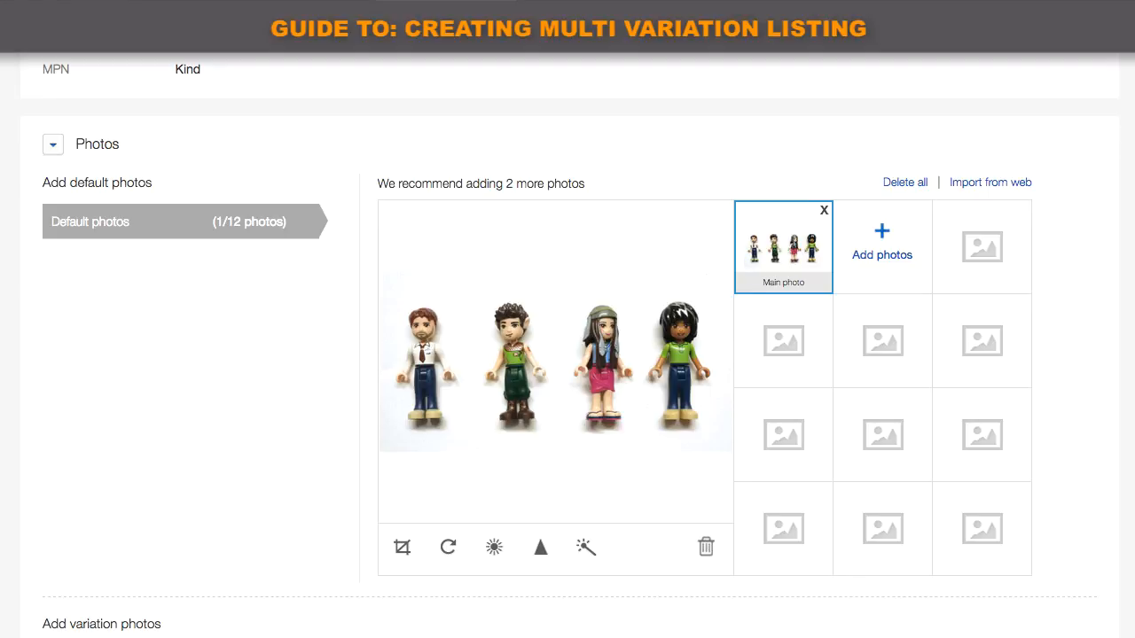
Set the variation photos to change based on the MPN attribute instead of using the default photos.
scroll(564, 305, "down", 5)
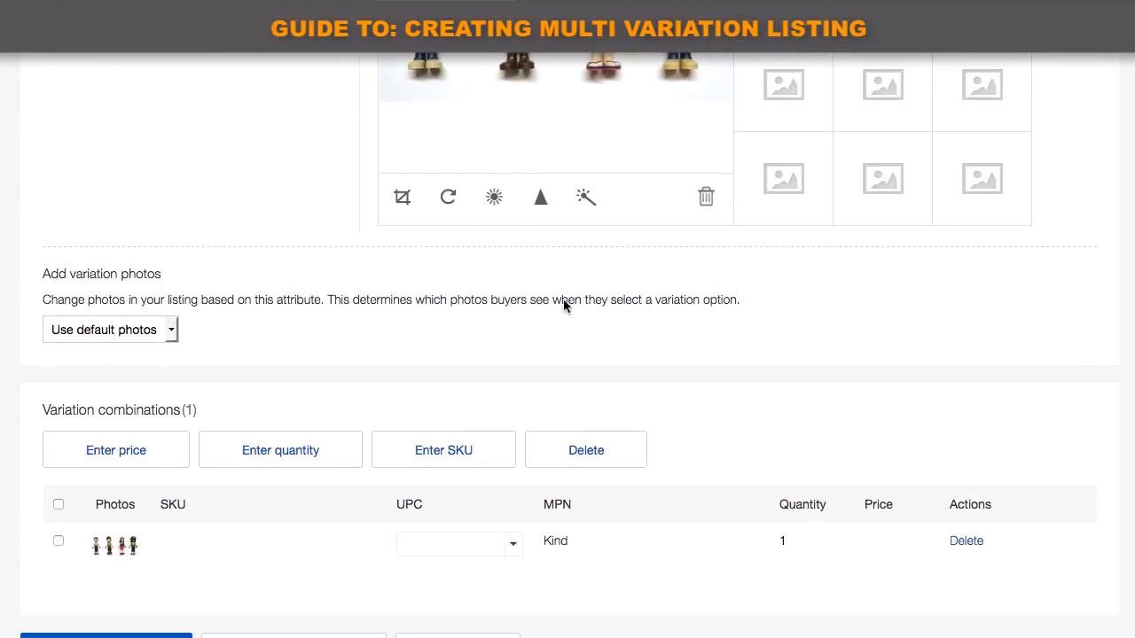
left_click(158, 331)
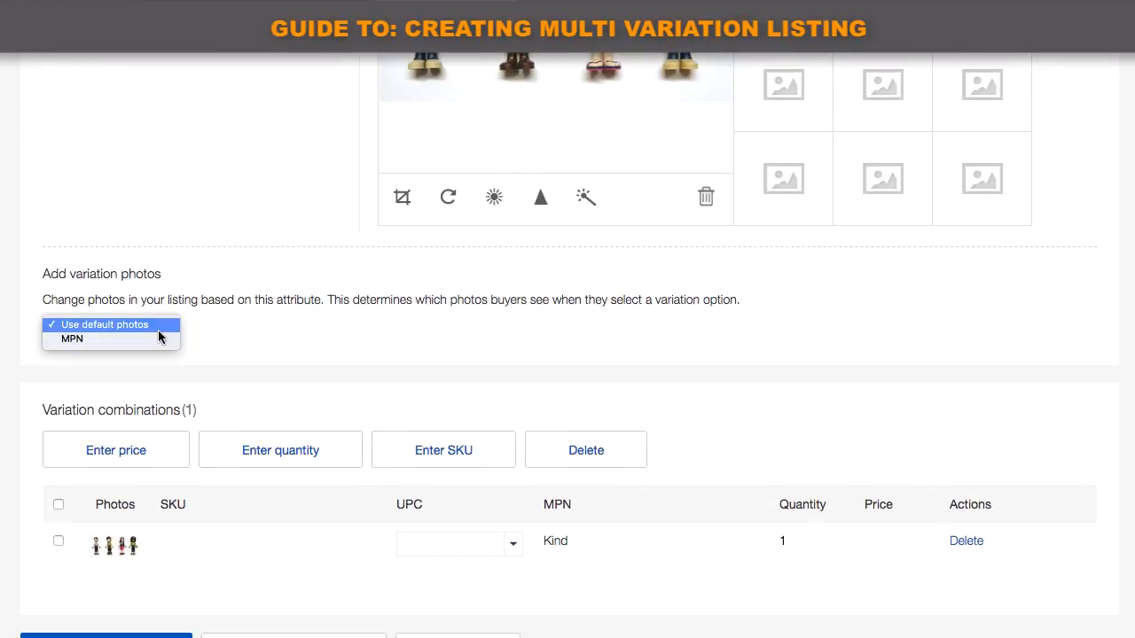
left_click(160, 342)
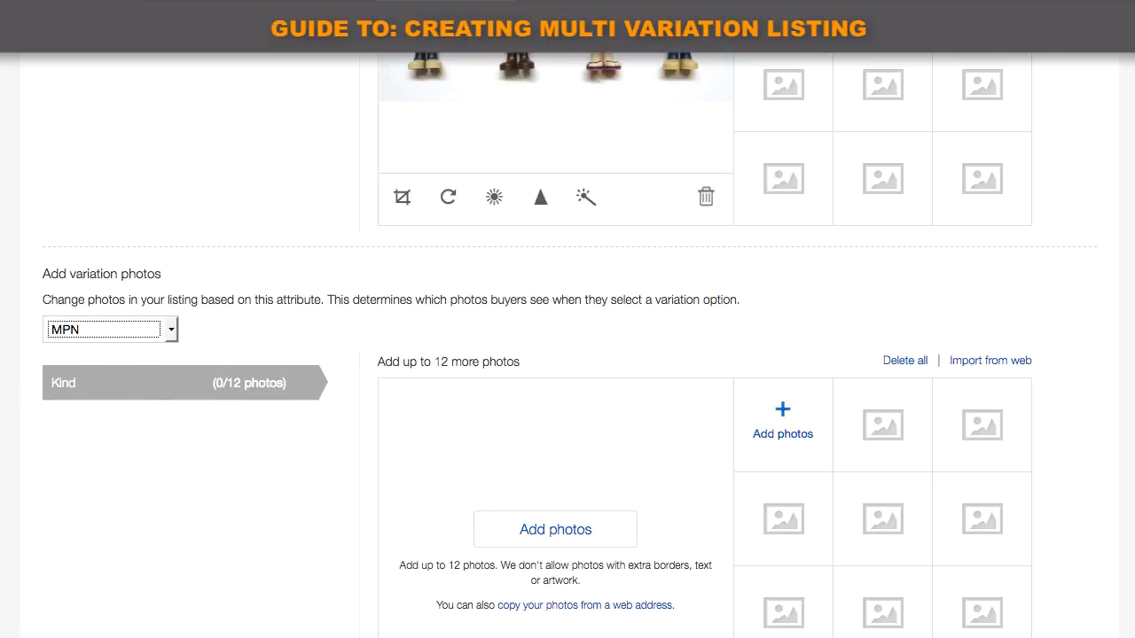
Upload IMG_4219.jpg from the Desktop as the variation photo for the Kind option.
scroll(568, 346, "down", 5)
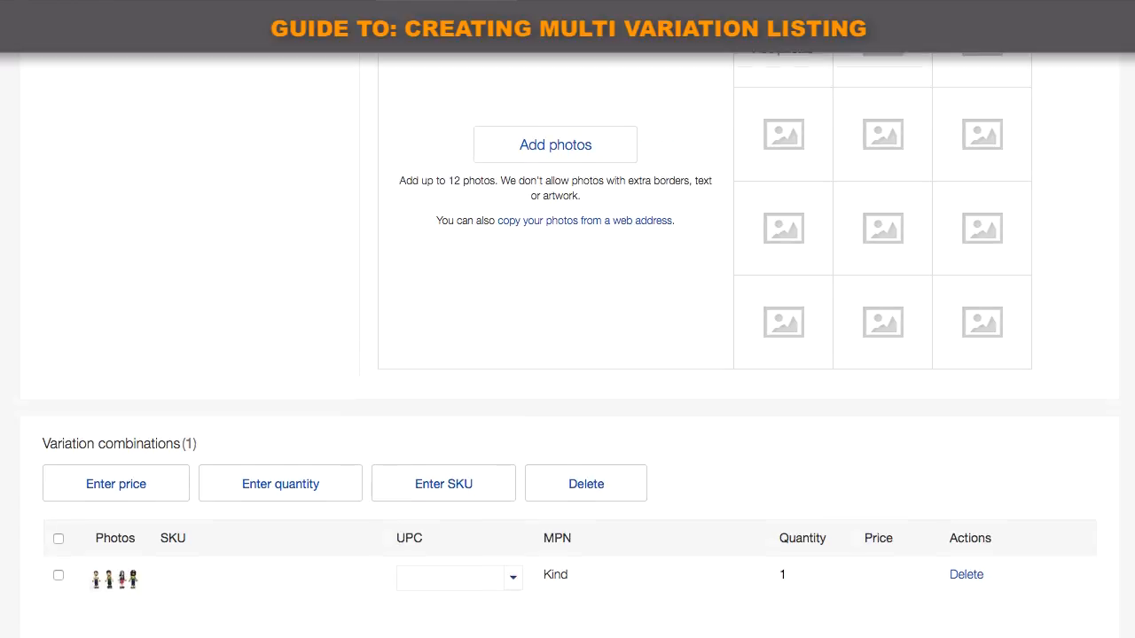
scroll(568, 345, "up", 3)
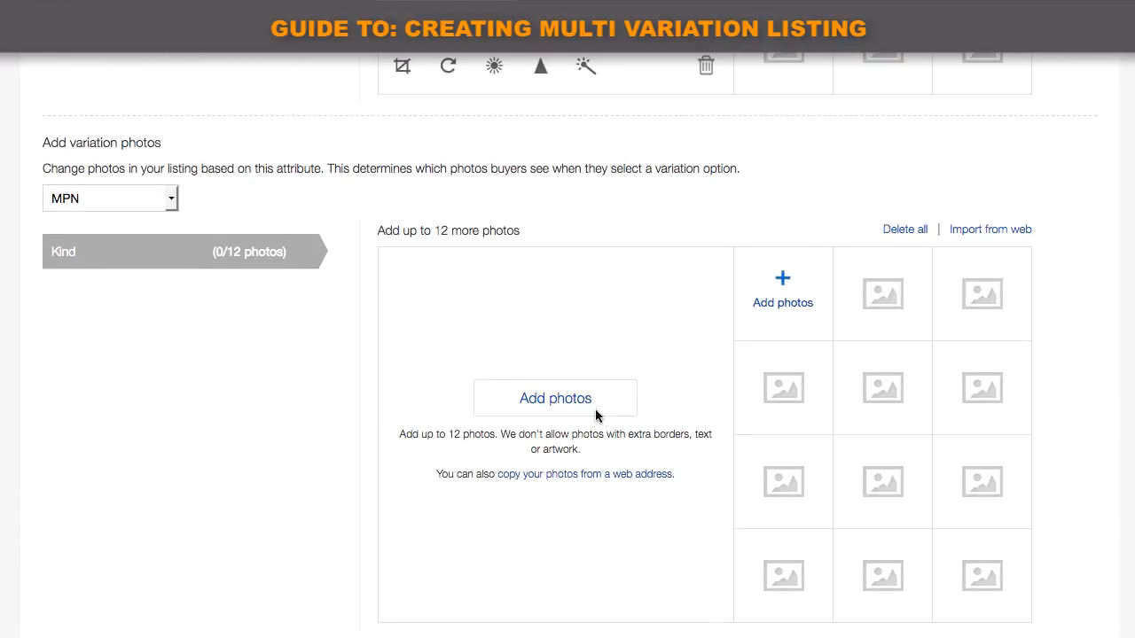
left_click(615, 399)
scroll(598, 105, "up", 1)
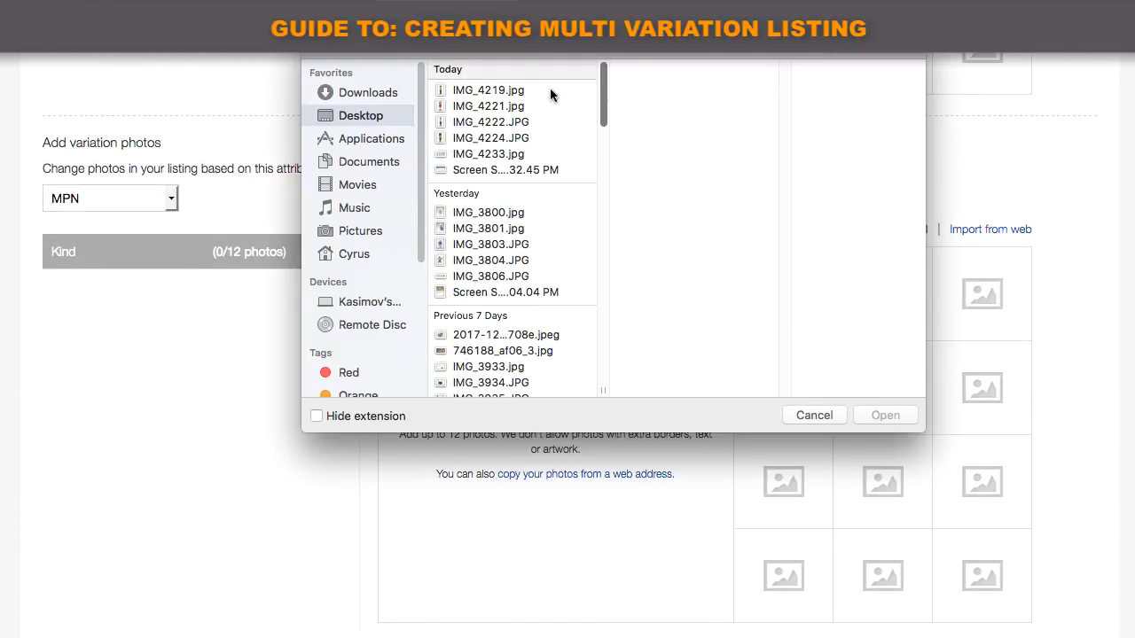
left_click(532, 90)
left_click(883, 415)
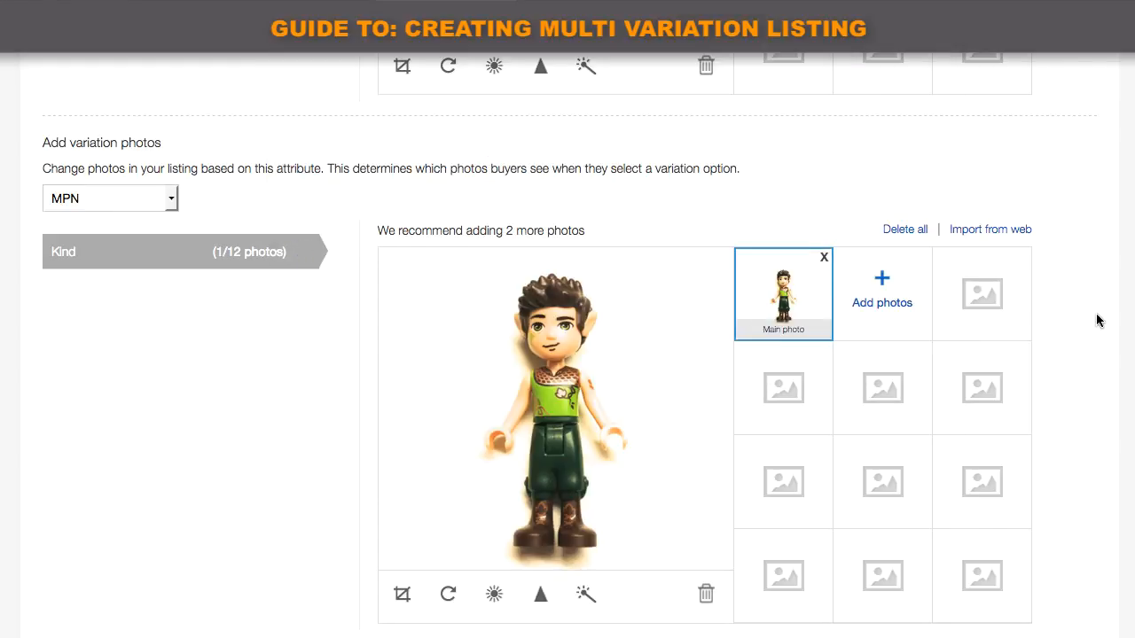
Set the price of the Kind variation to 7.98.
scroll(1121, 452, "down", 3)
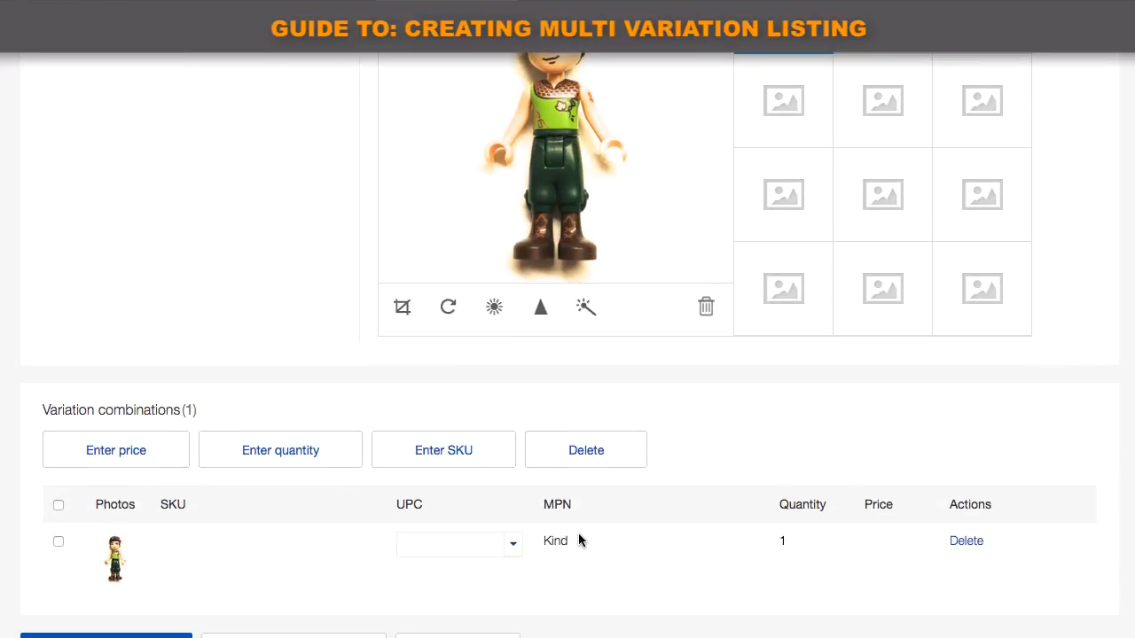
left_click(146, 455)
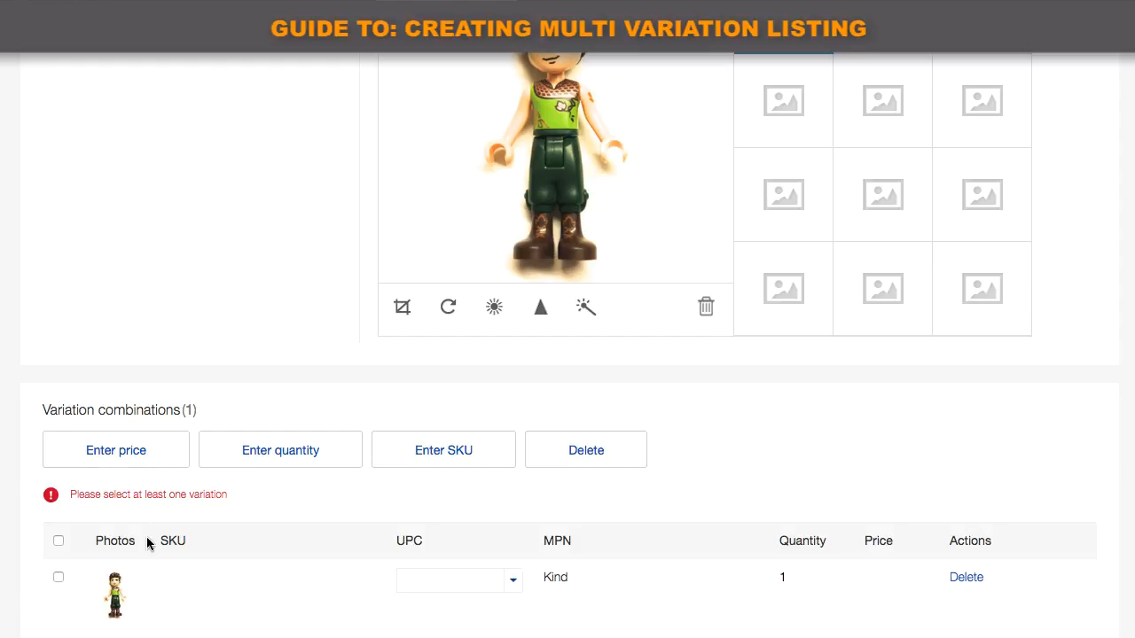
left_click(58, 541)
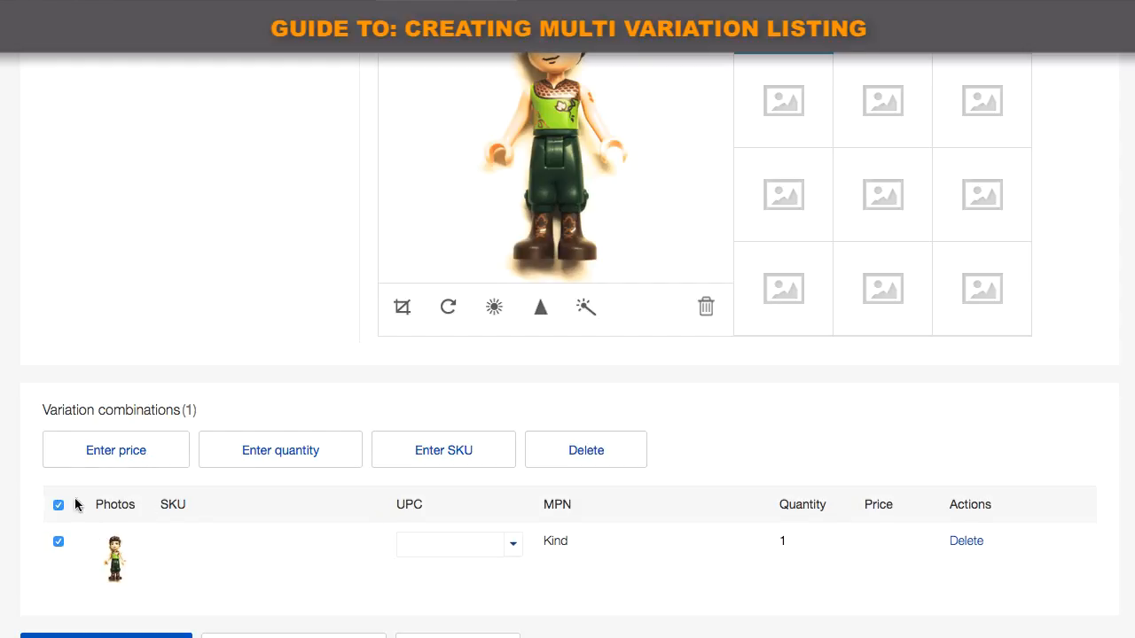
left_click(105, 453)
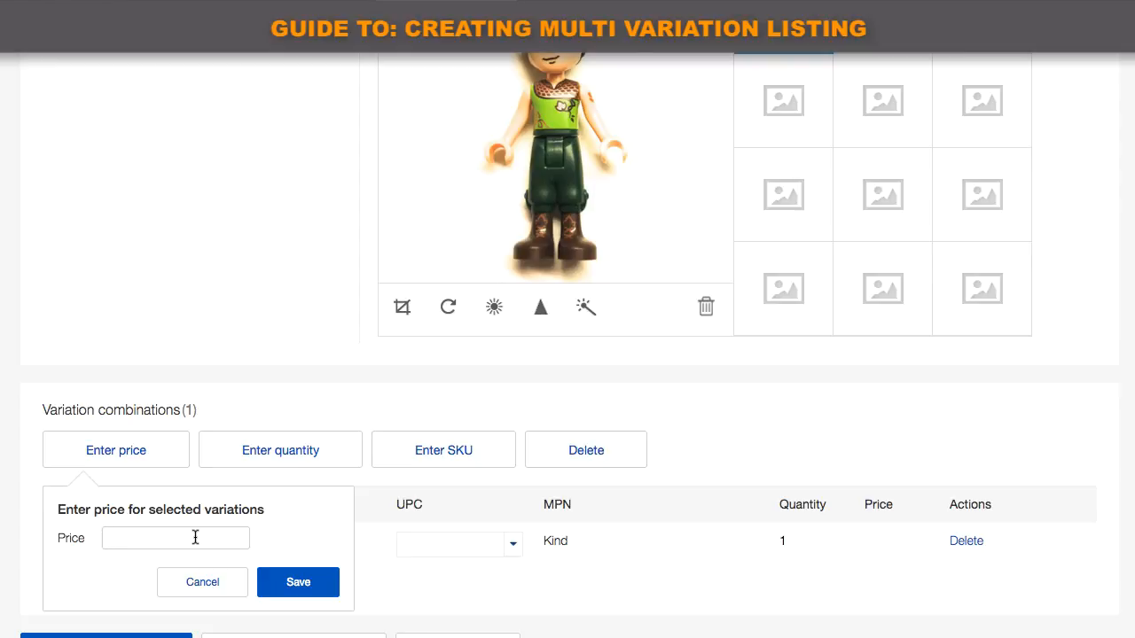
type("7.98")
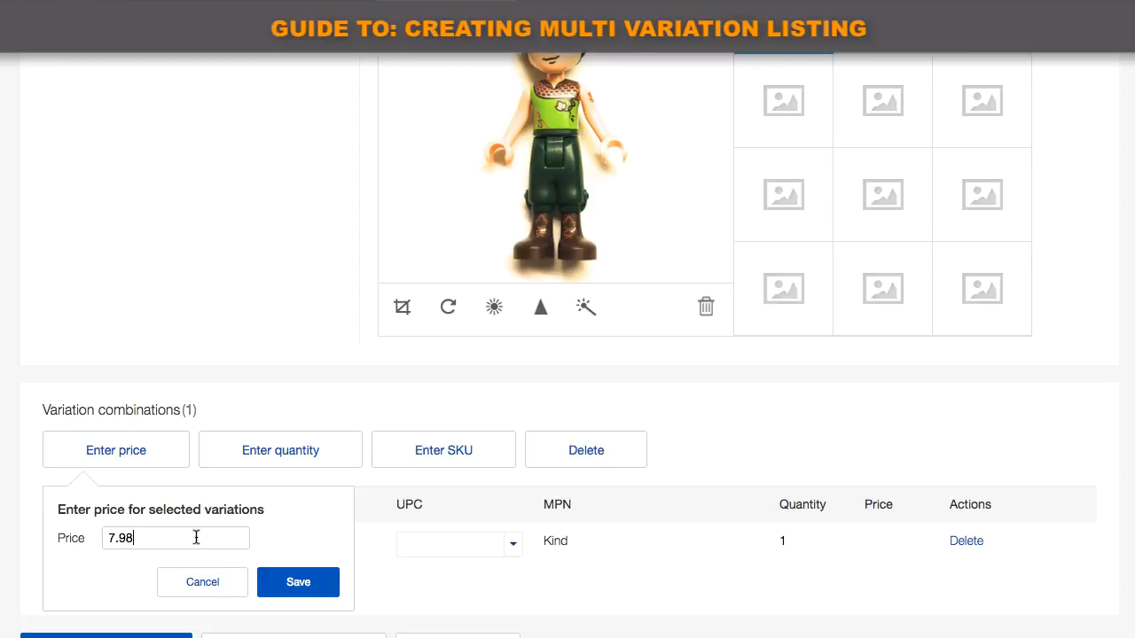
left_click(307, 583)
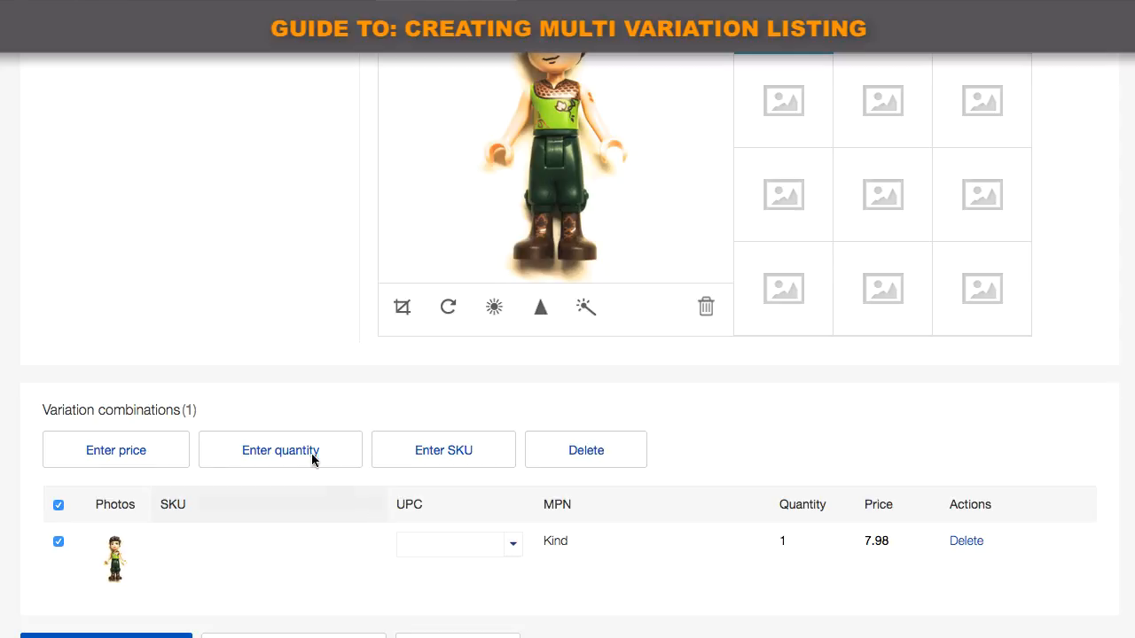
Re-enter the price for the selected Kind variation and save it.
left_click(257, 535)
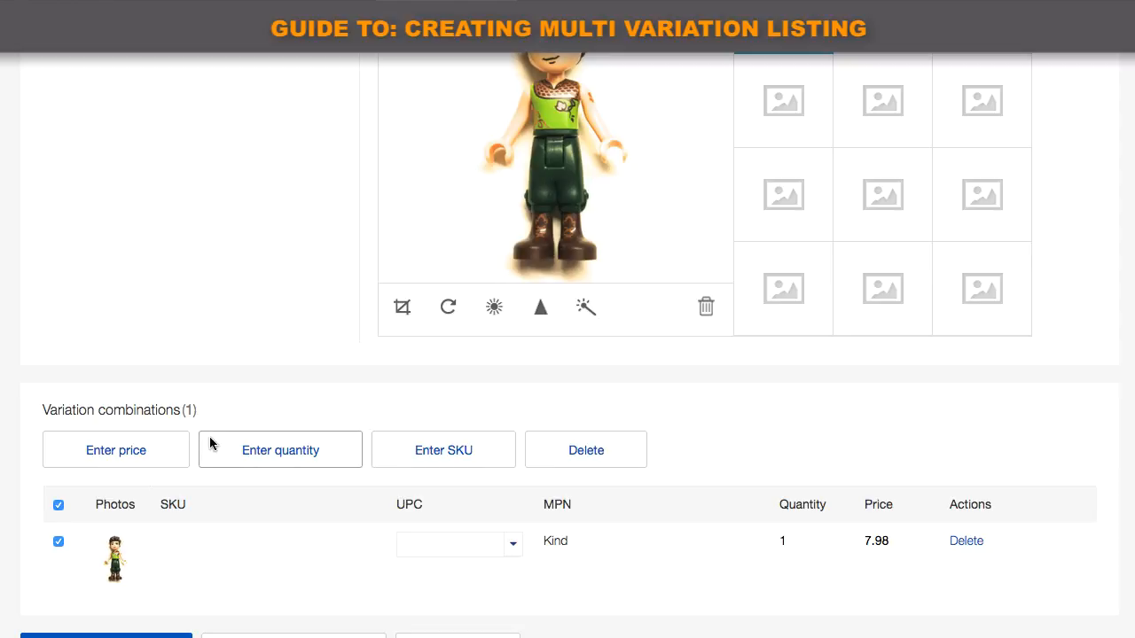
left_click(142, 456)
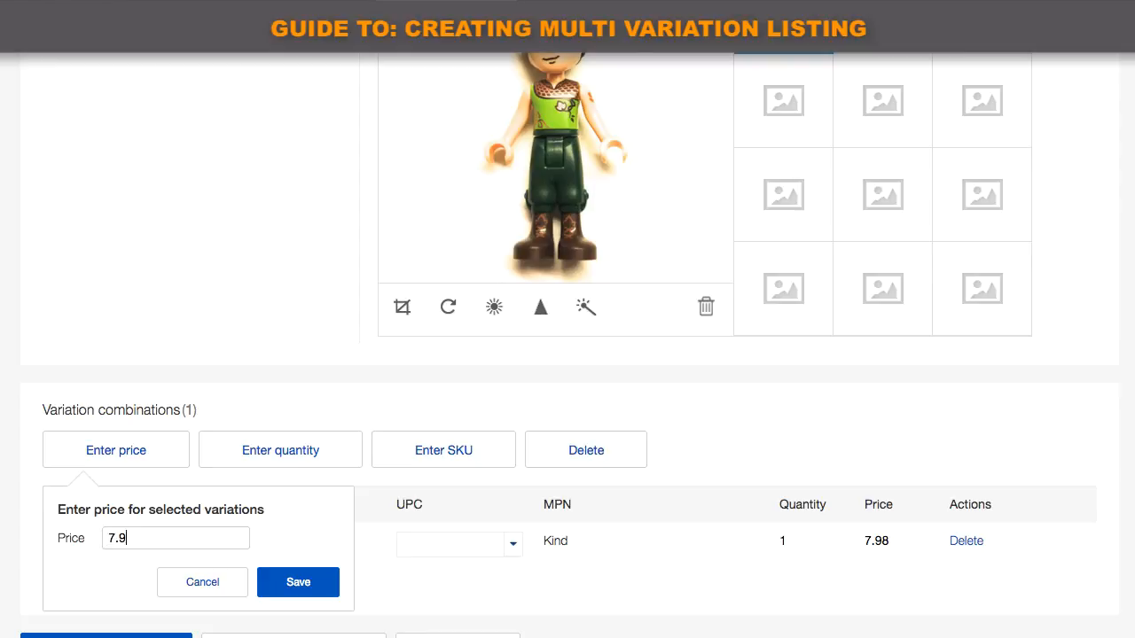
left_click(300, 582)
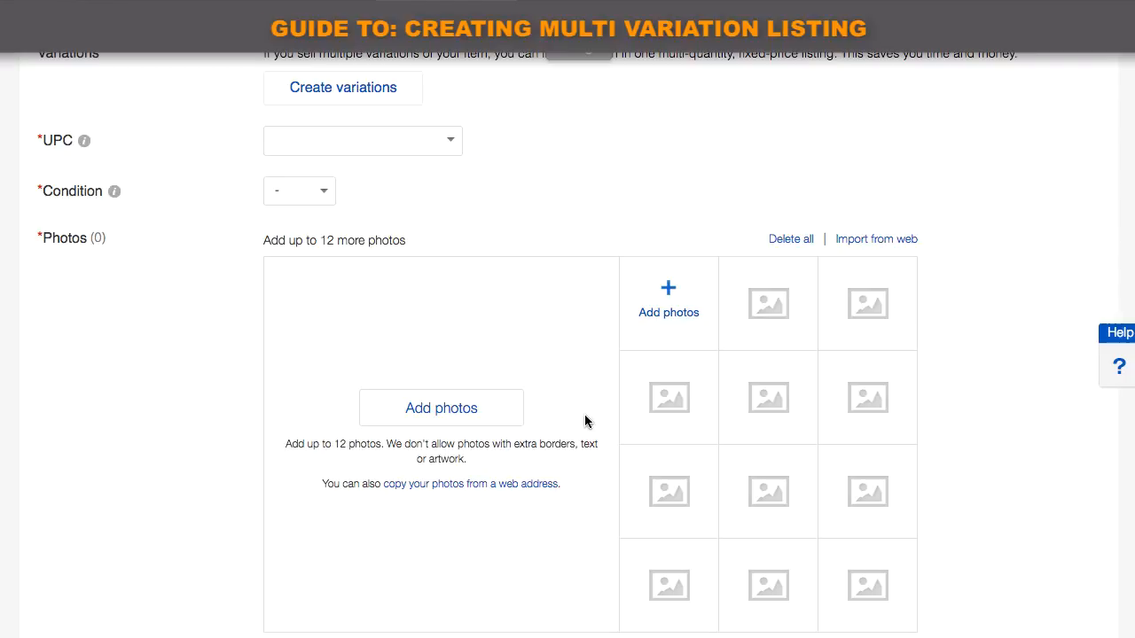
Remove all existing variations from the listing and start creating new ones.
scroll(1068, 272, "down", 8)
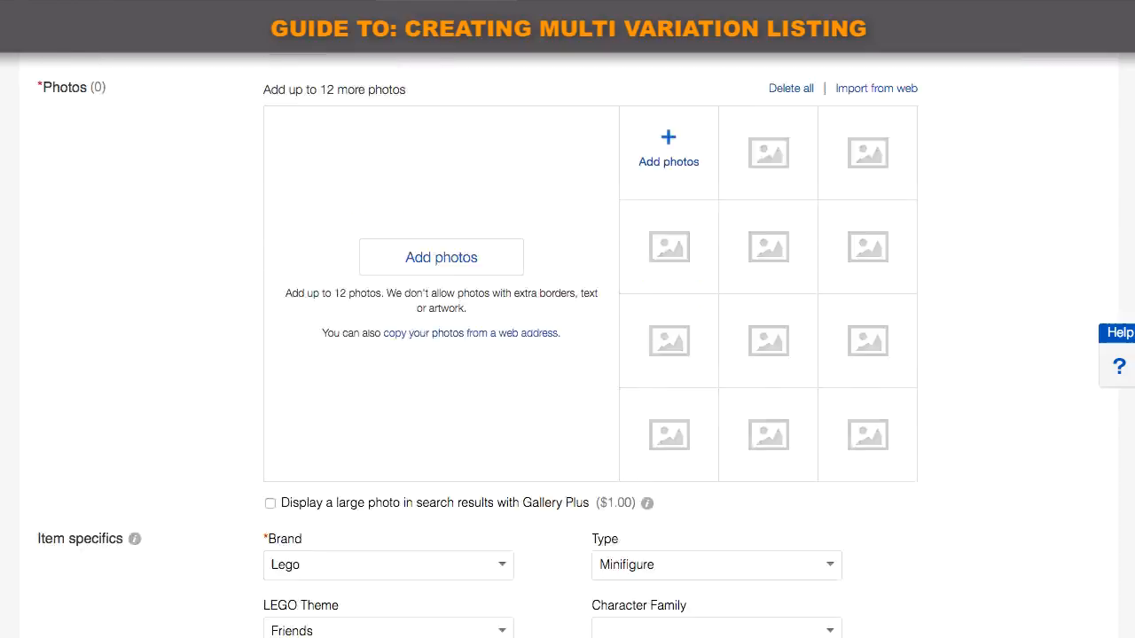
scroll(1124, 220, "up", 10)
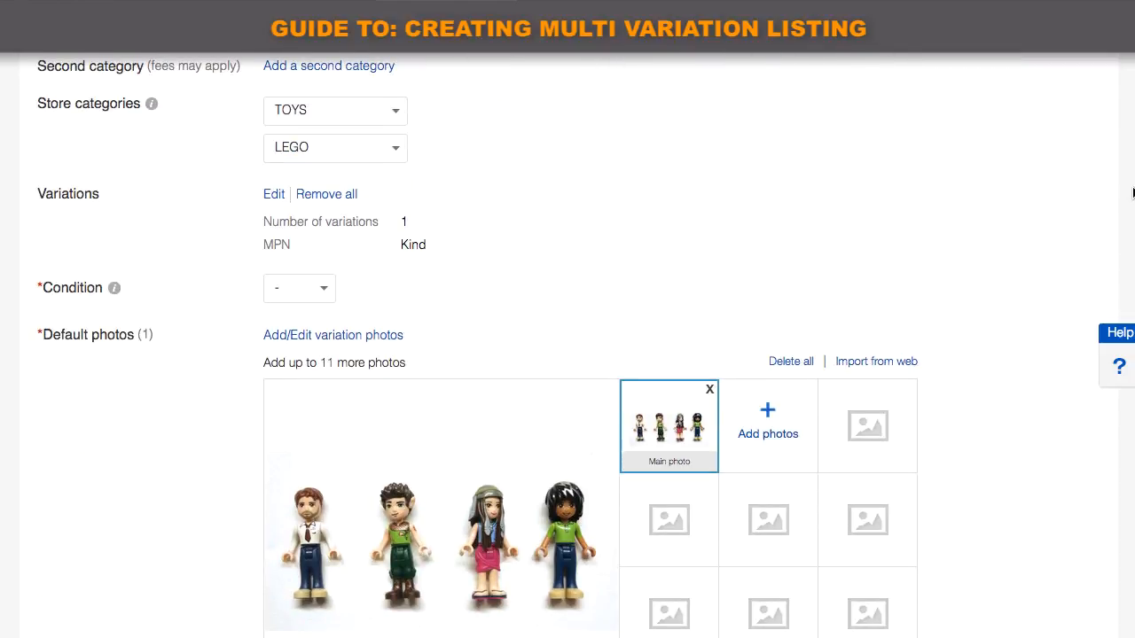
scroll(1124, 220, "down", 1)
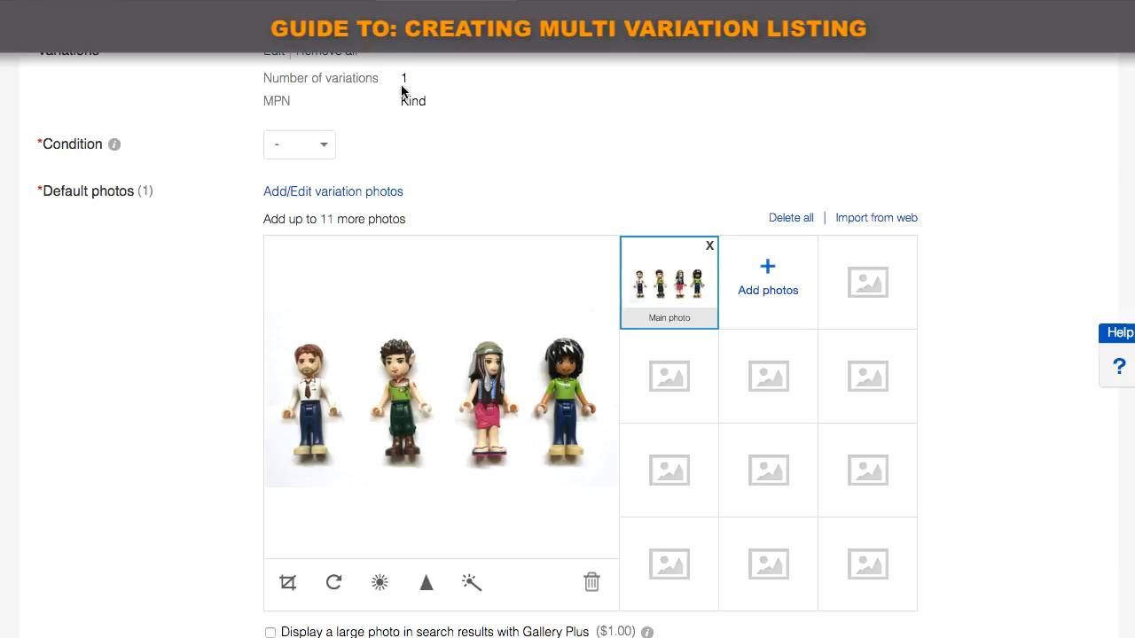
left_click(322, 53)
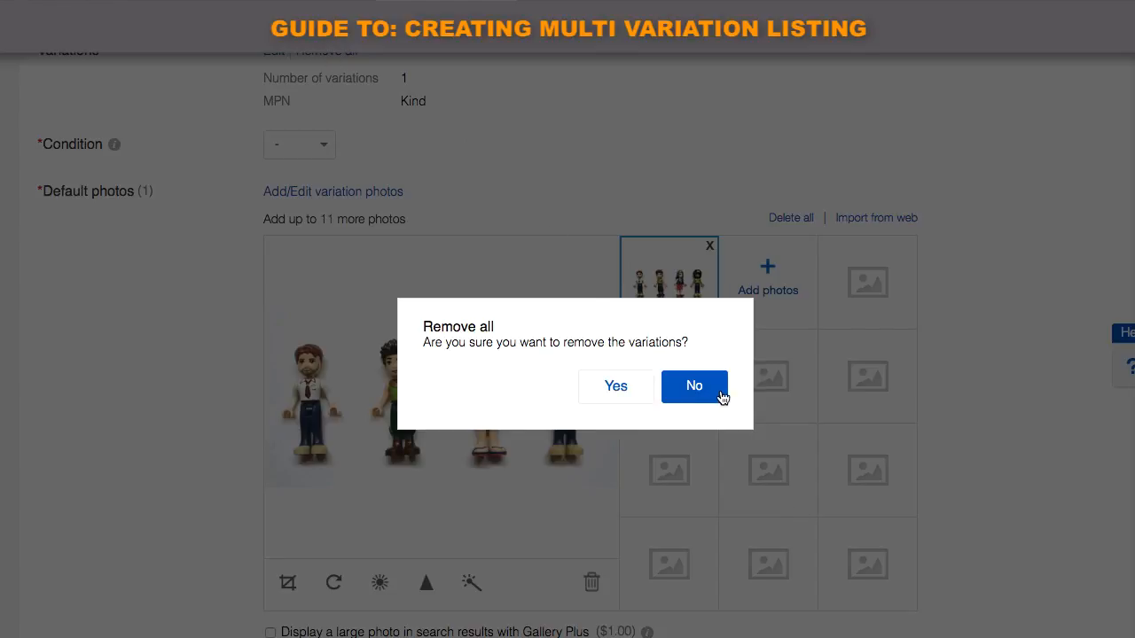
left_click(621, 386)
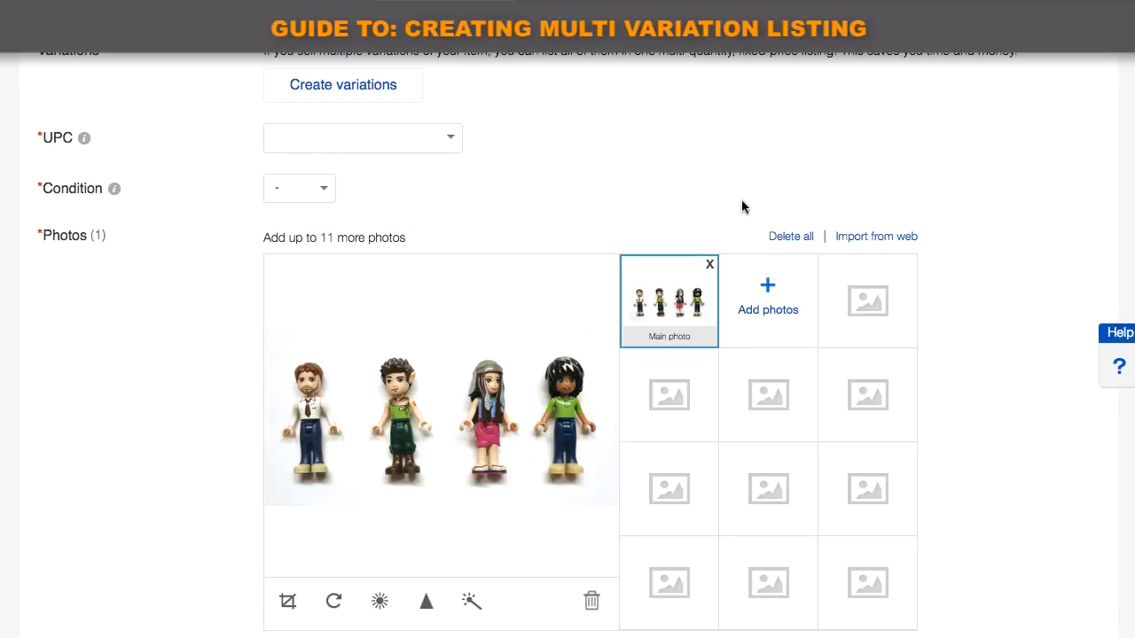
left_click(344, 86)
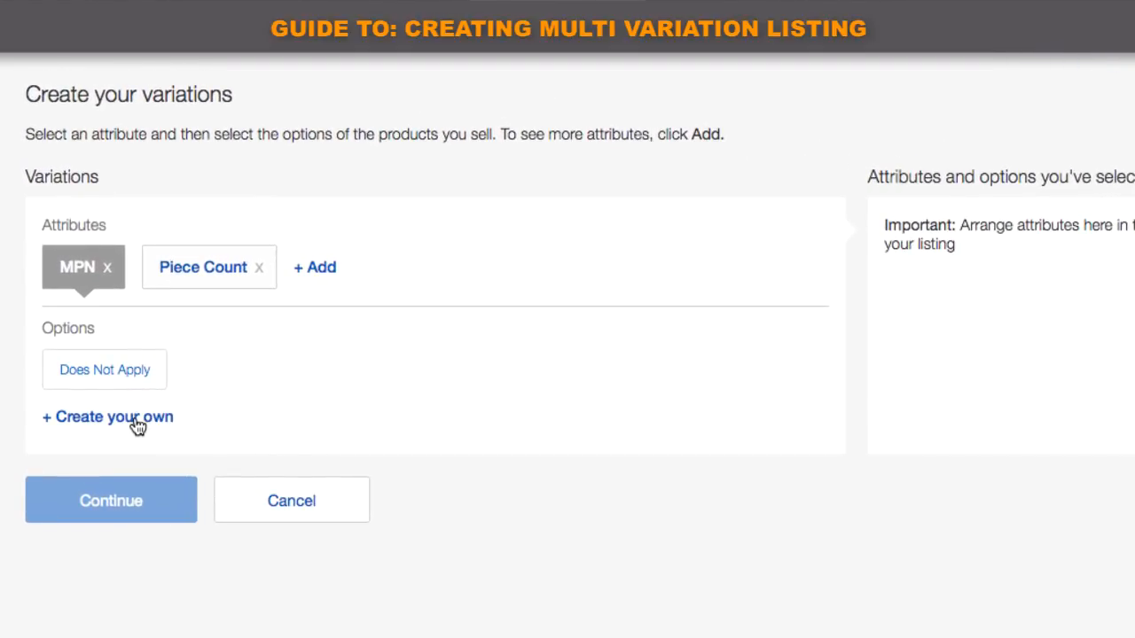
left_click(137, 424)
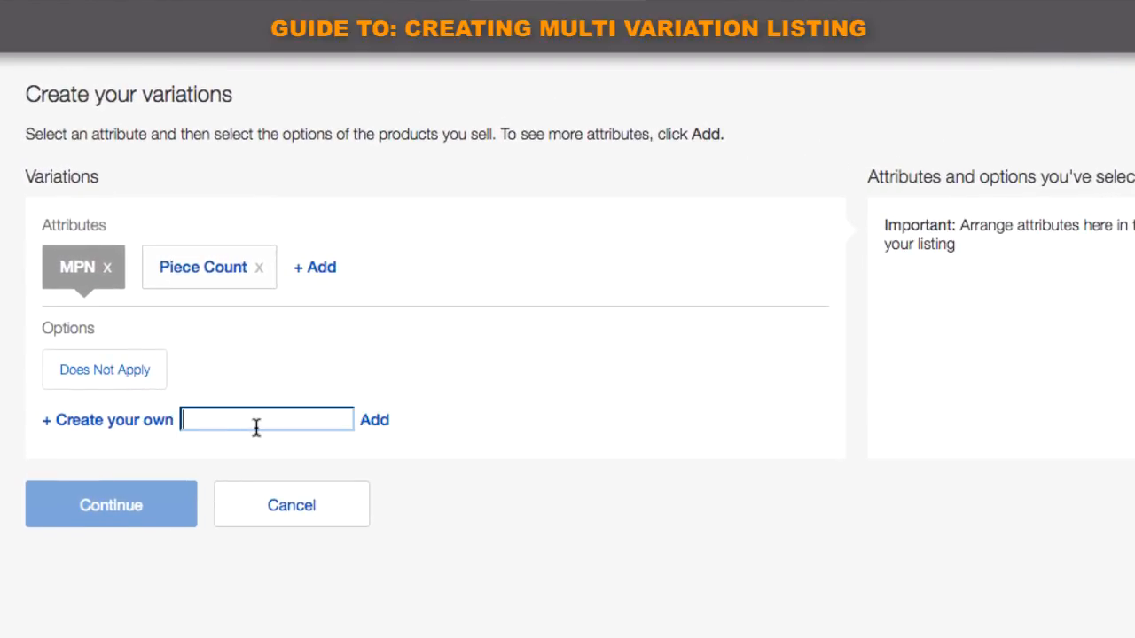
type("Kind")
double_click(225, 418)
key("BackSpace")
Replace the MPN variation attribute with a custom attribute named Minifigure Kind.
left_click(317, 269)
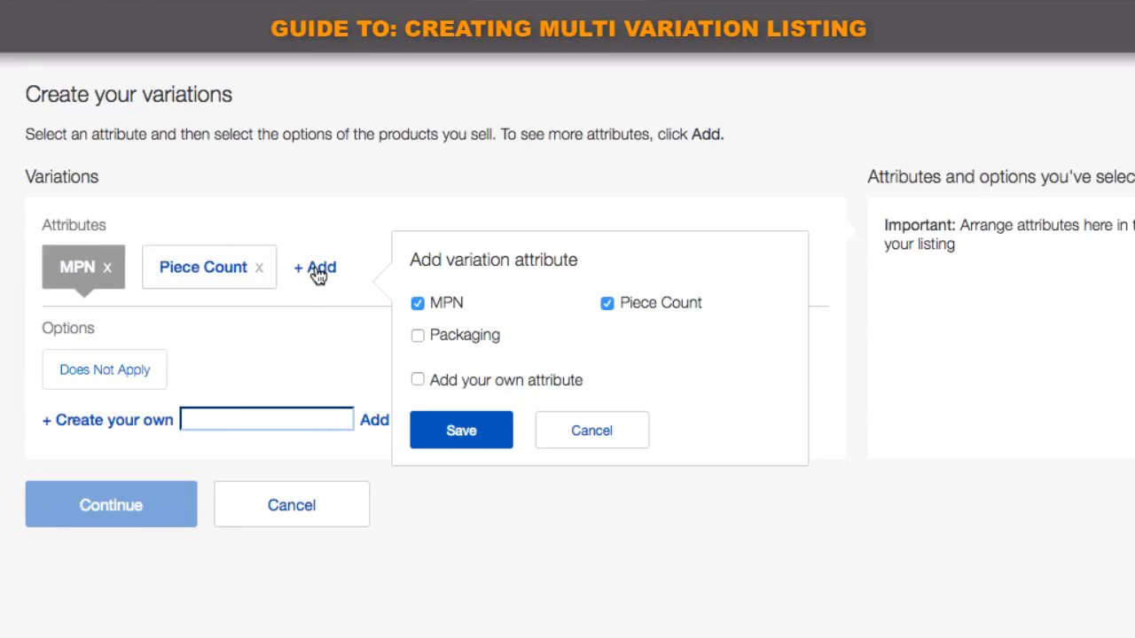
left_click(417, 304)
left_click(417, 380)
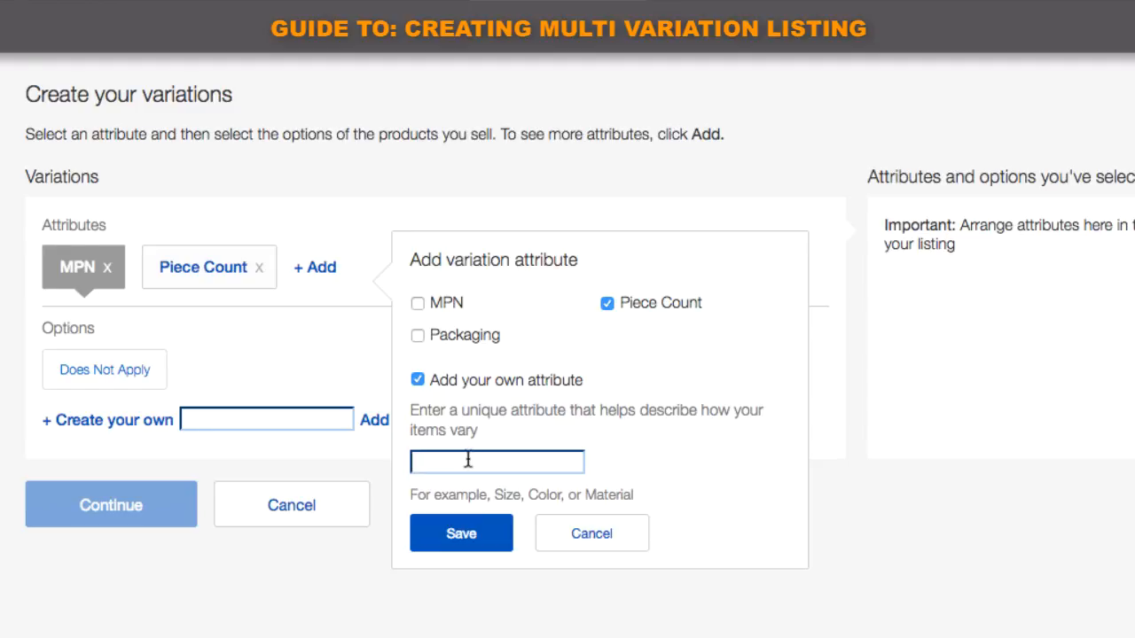
type("Minifigure Kind")
left_click(465, 532)
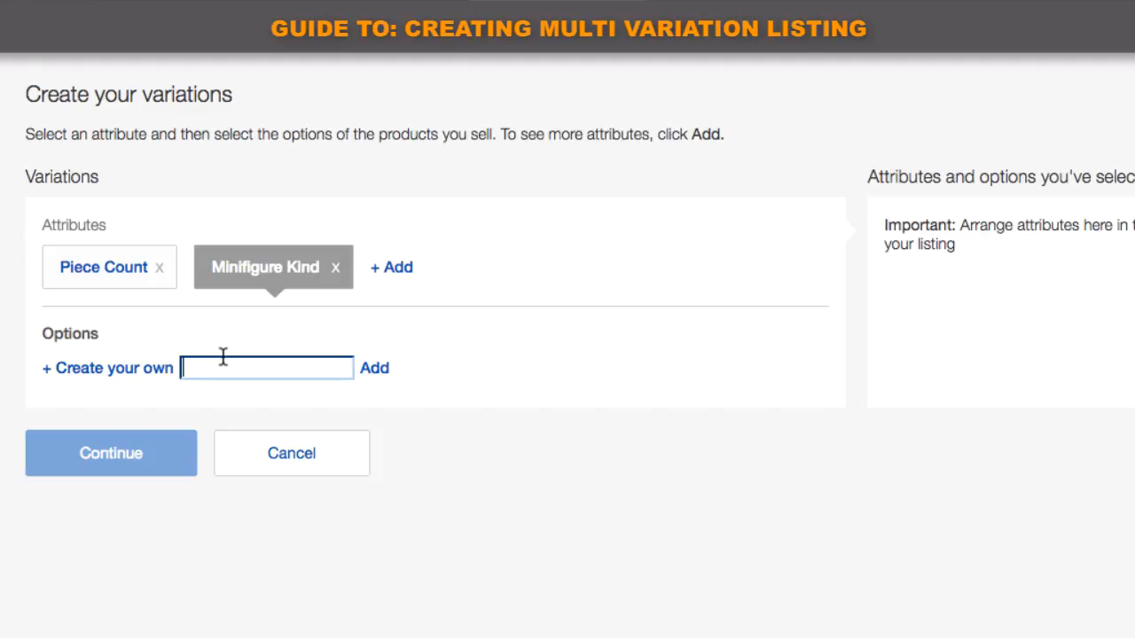
Add the custom options Minifigure Doll #1 and Minifigure Doll #2 to the Minifigure Kind attribute.
type("Minifigure Doll #1")
left_click(367, 369)
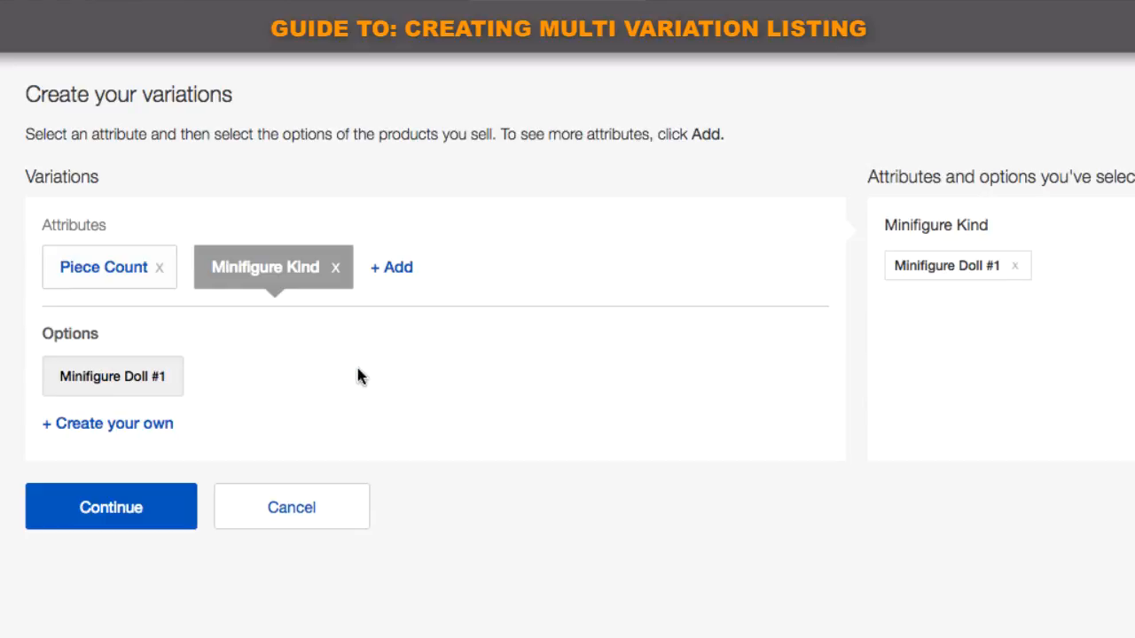
left_click(153, 425)
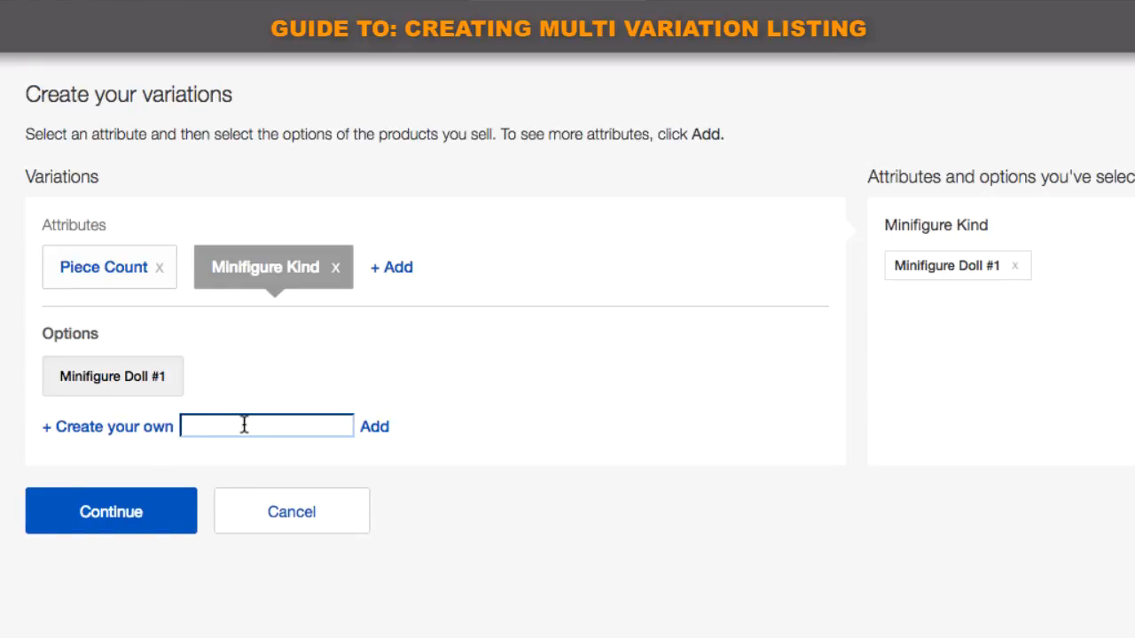
type("Minifigure Doll #2")
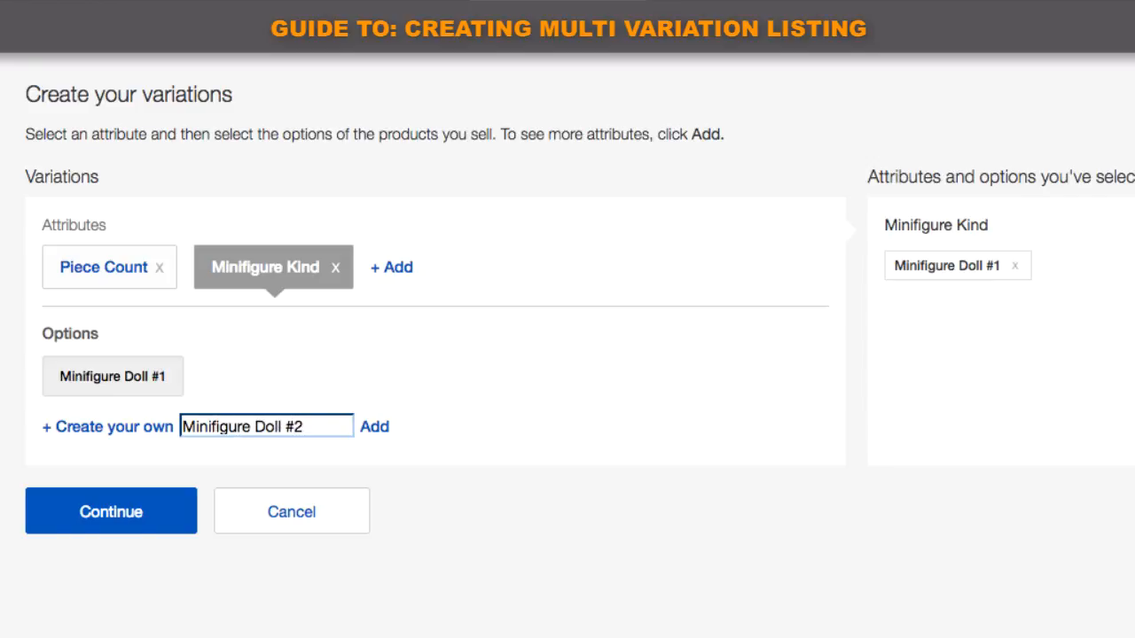
left_click(374, 429)
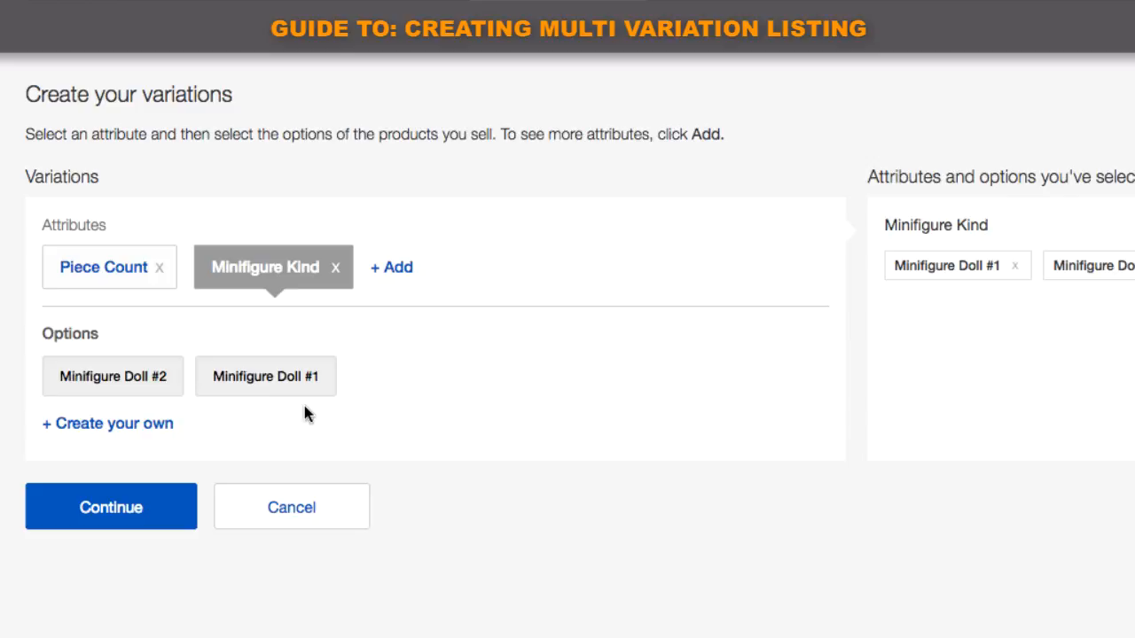
Add a custom option named Superhero Doll #3 to the Minifigure Kind attribute.
left_click(124, 424)
type("Super")
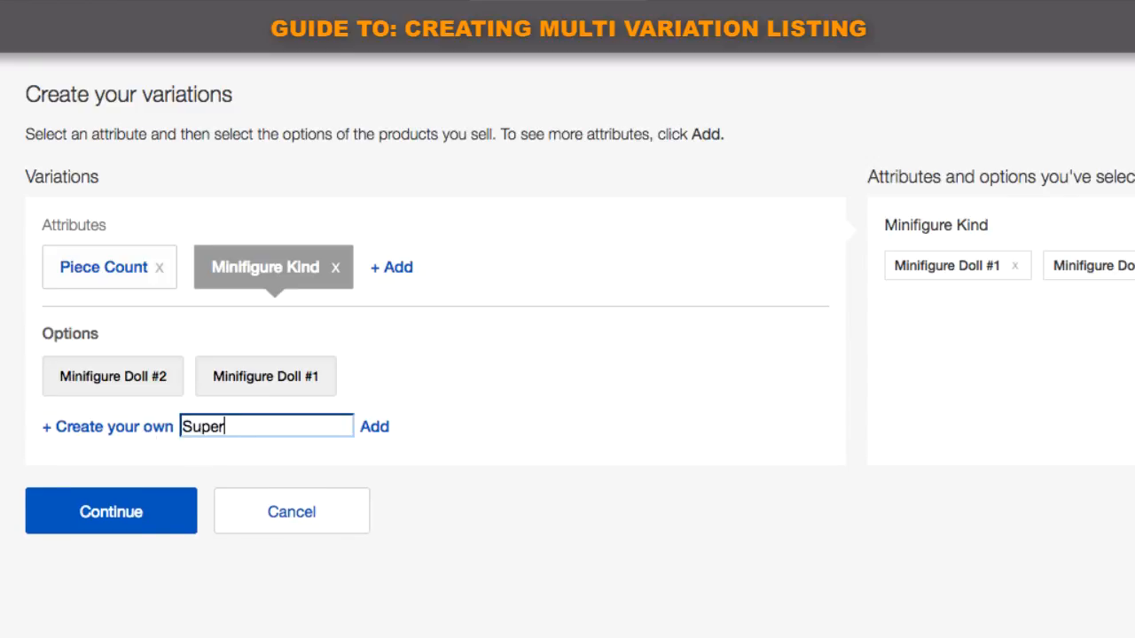
type("hero Doll #3")
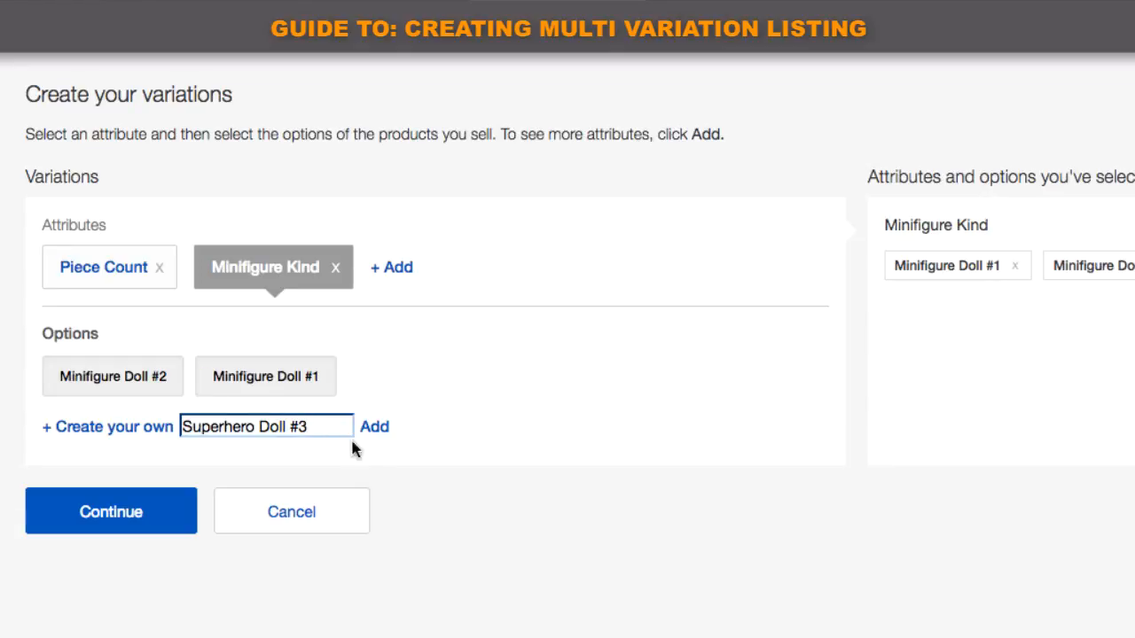
left_click(374, 429)
Add a fourth custom option named Minifigure Guy #4 to the Minifigure Kind attribute and continue to the variation details.
left_click(125, 426)
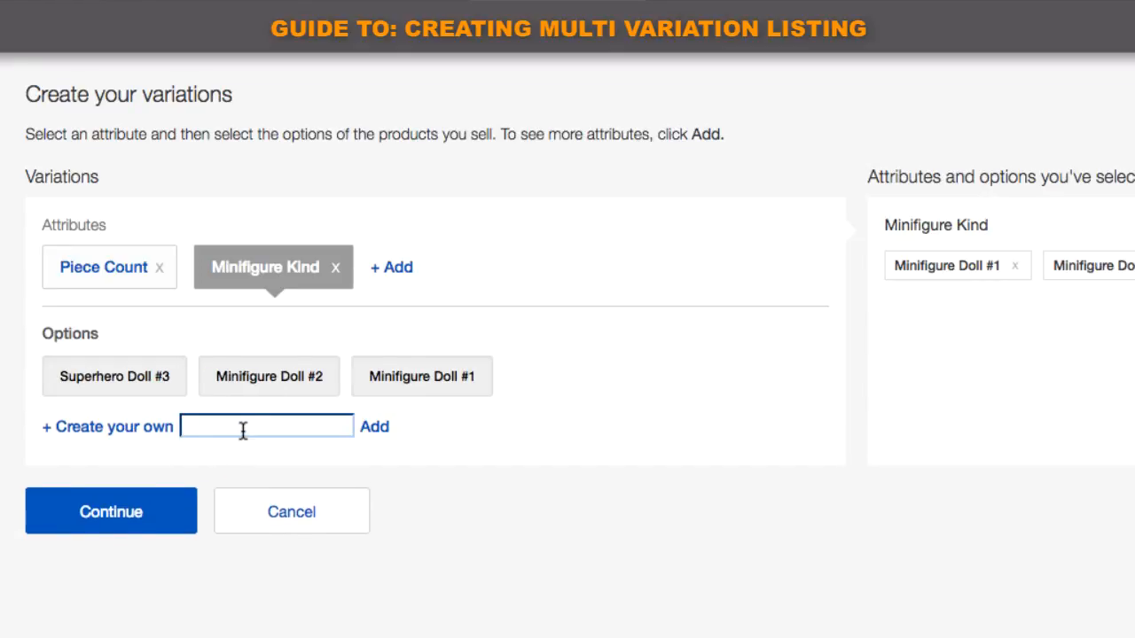
type("Ma")
key("BackSpace")
key("BackSpace")
type("Min")
key("BackSpace")
type("infigure")
type(" Ma")
key("BackSpace")
key("BackSpace")
type("Guy #4")
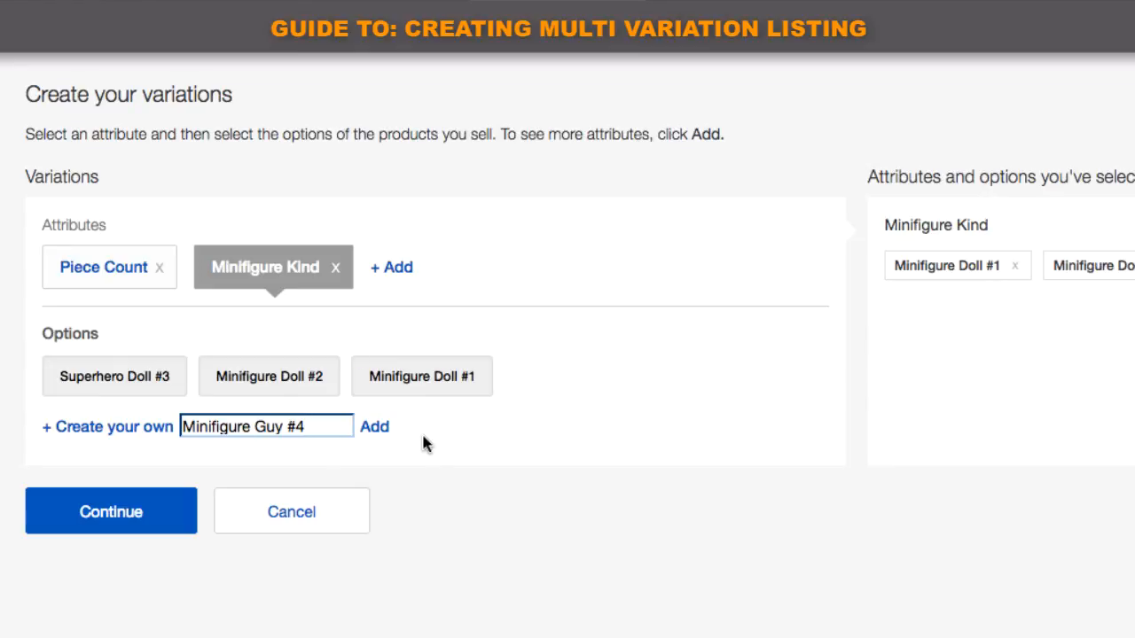
left_click(374, 427)
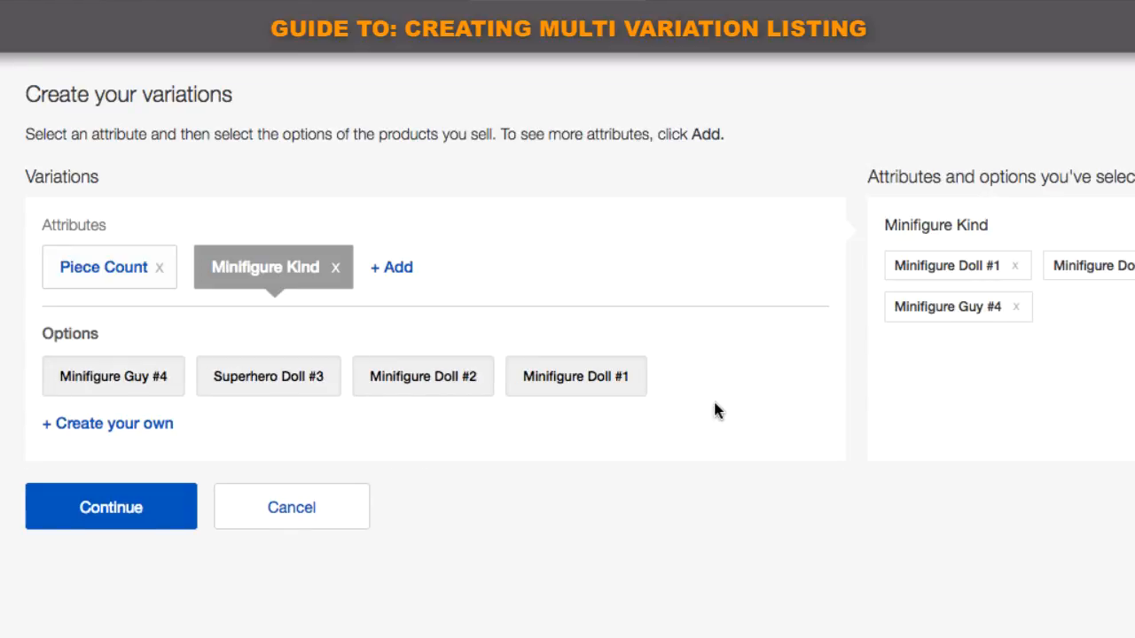
left_click(144, 513)
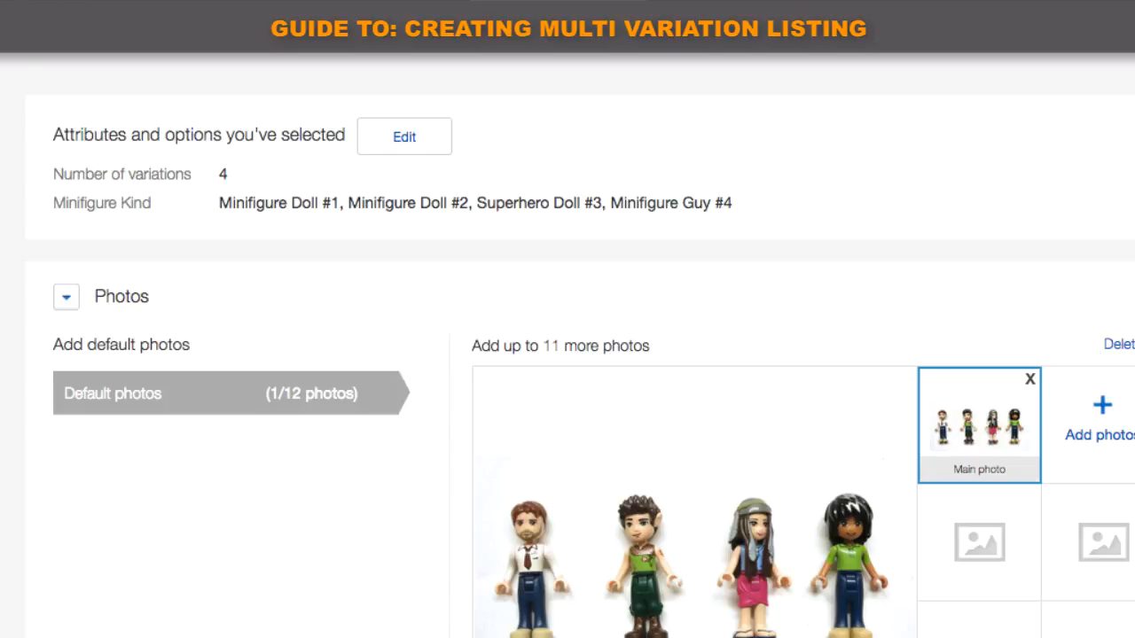
Look over the variation combinations and collapse the Photos section above them.
scroll(580, 363, "down", 5)
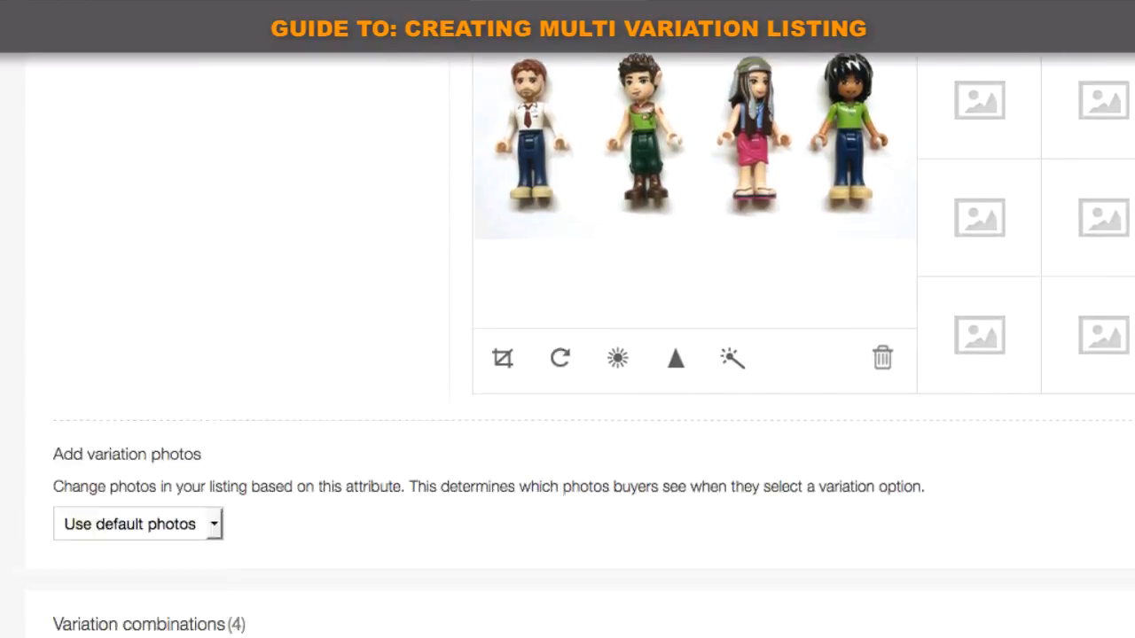
scroll(580, 346, "down", 4)
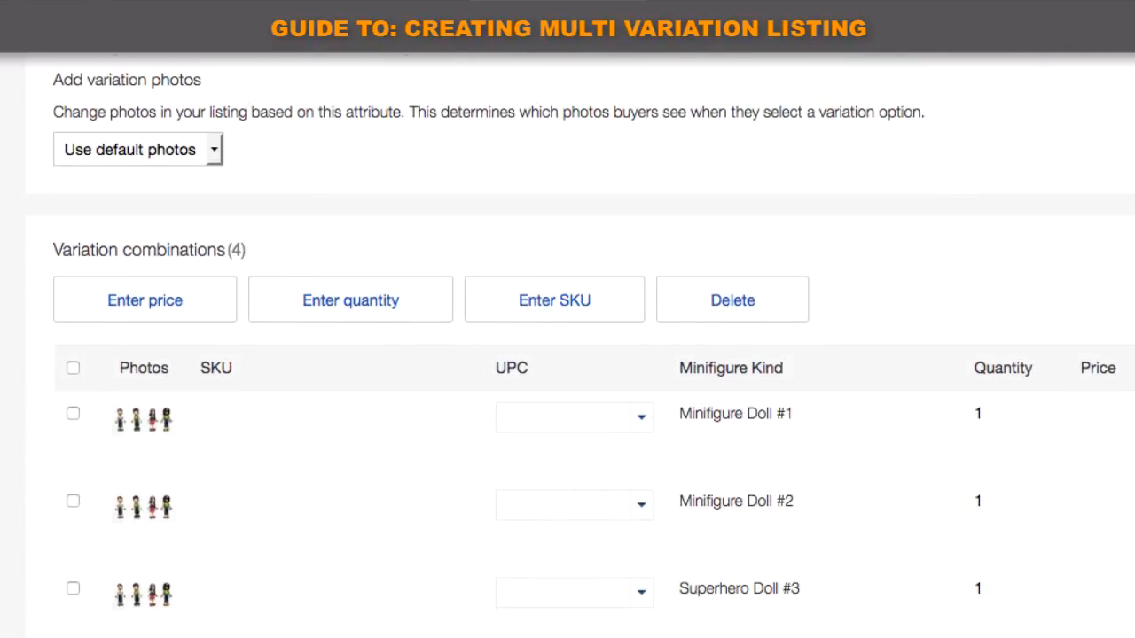
left_click(75, 414)
left_click(58, 407)
left_click(70, 409)
left_click(164, 425)
scroll(484, 417, "up", 10)
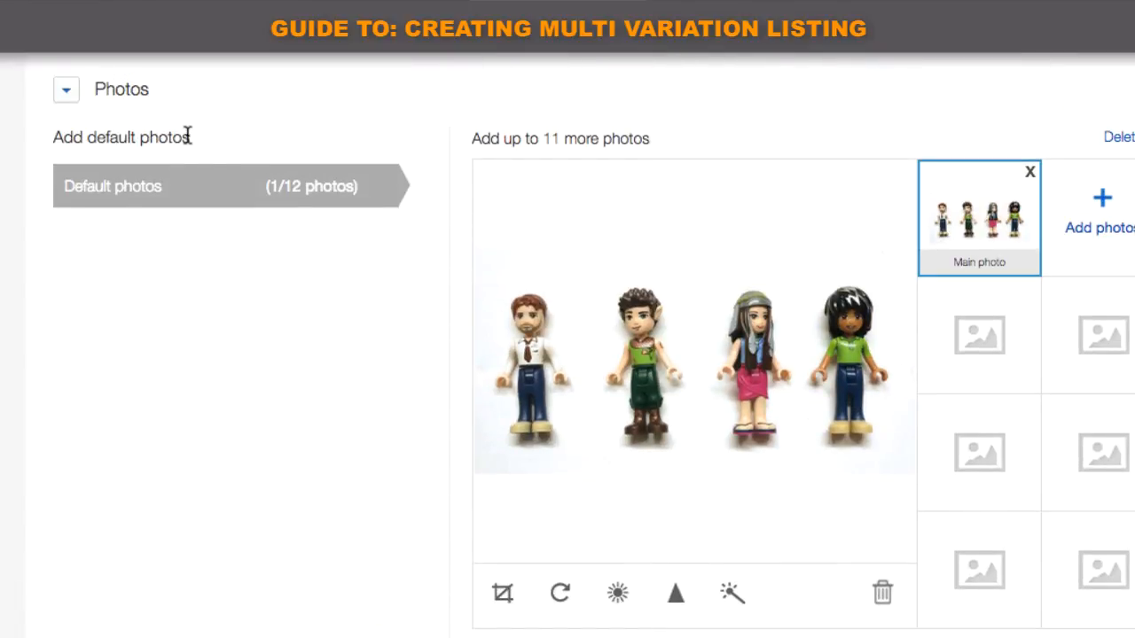
left_click(76, 93)
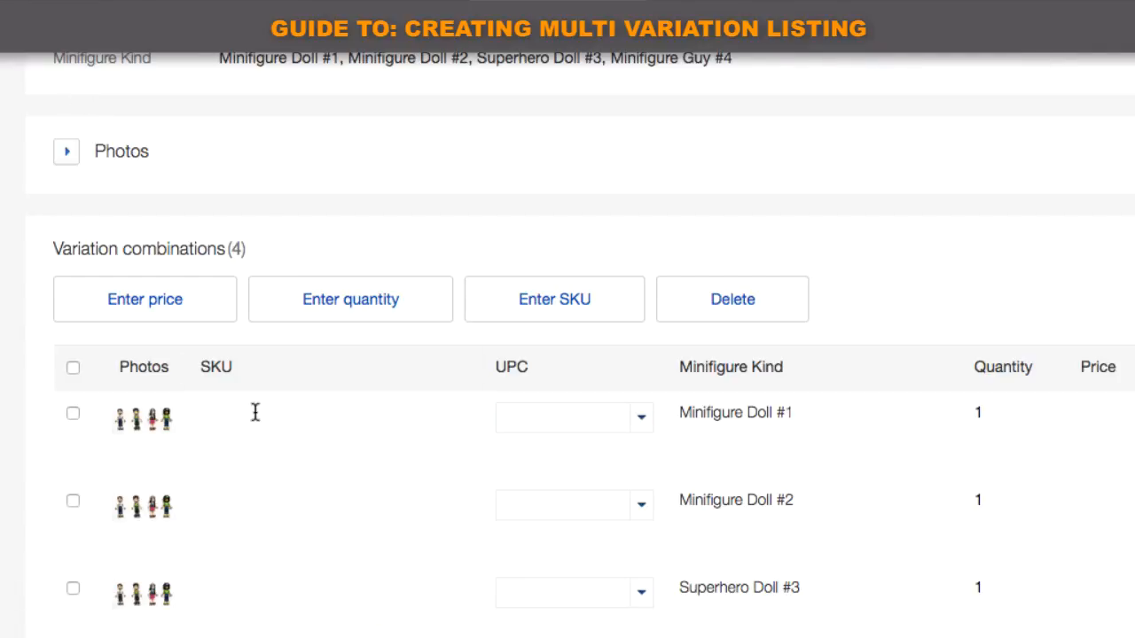
Select the Minifigure Doll #1 variation and expand the Photos section.
left_click(73, 415)
scroll(581, 344, "up", 2)
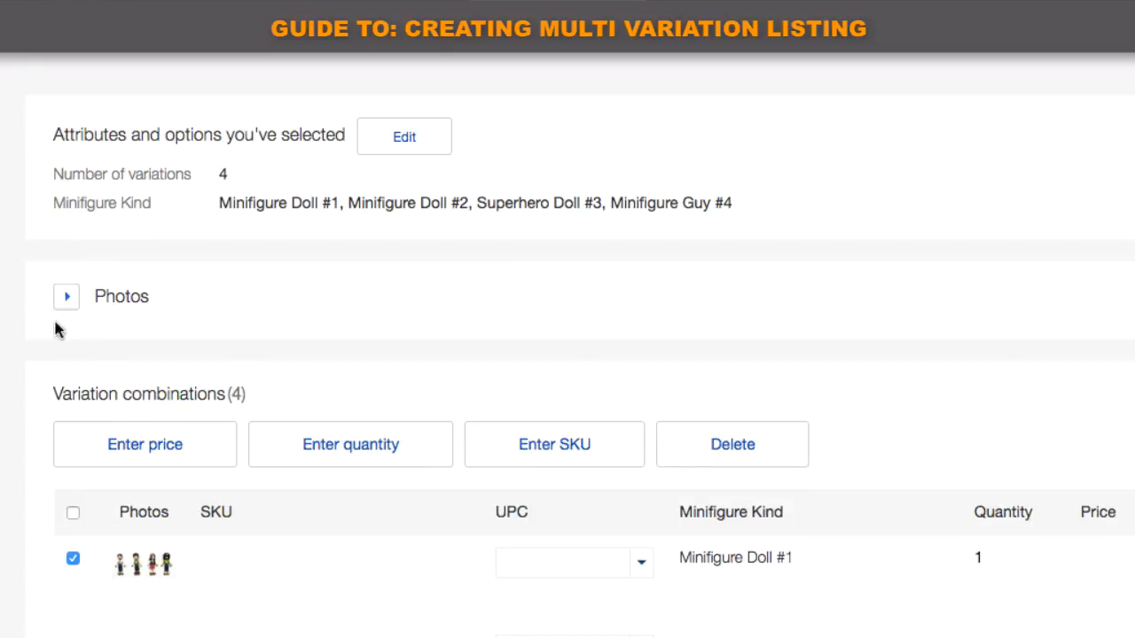
left_click(64, 296)
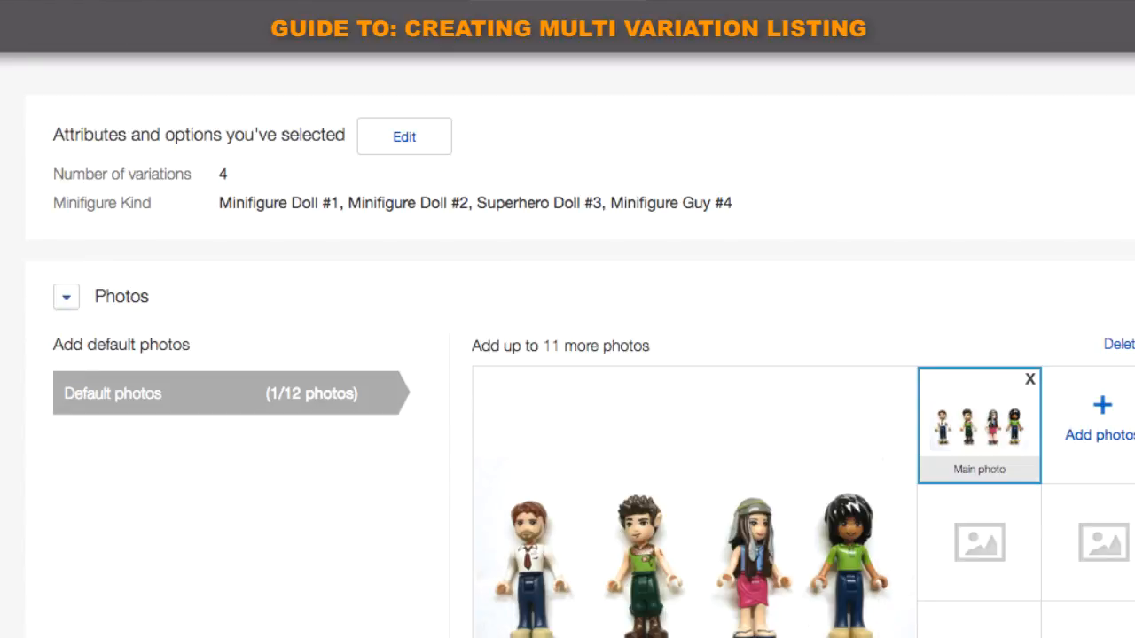
Set the variation photos to change based on the Minifigure Kind attribute.
scroll(581, 355, "down", 8)
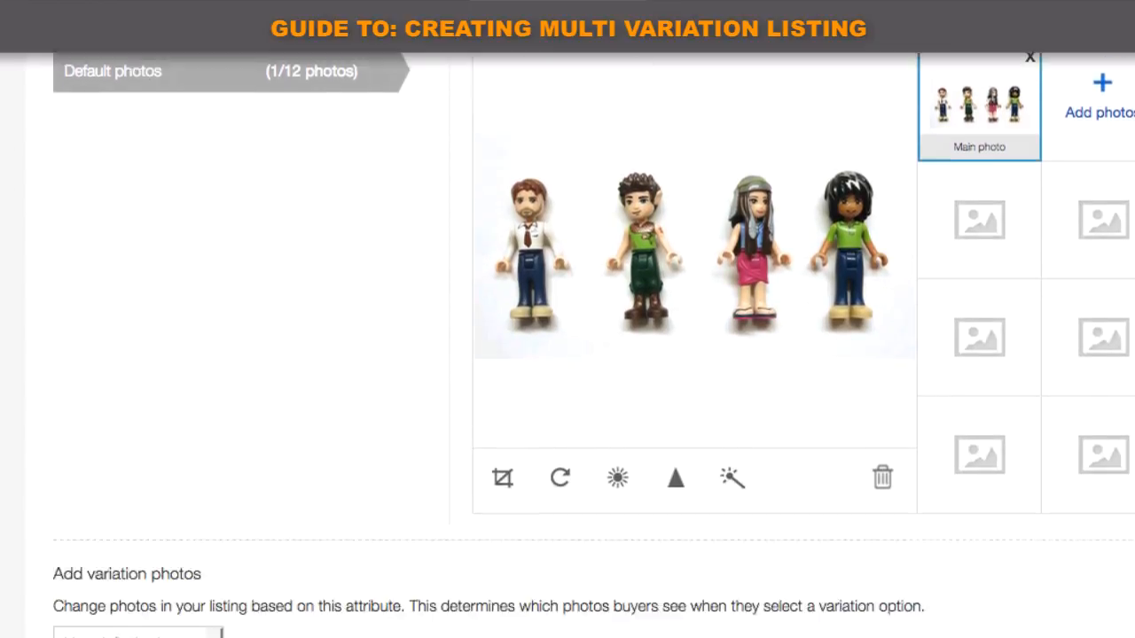
left_click(169, 305)
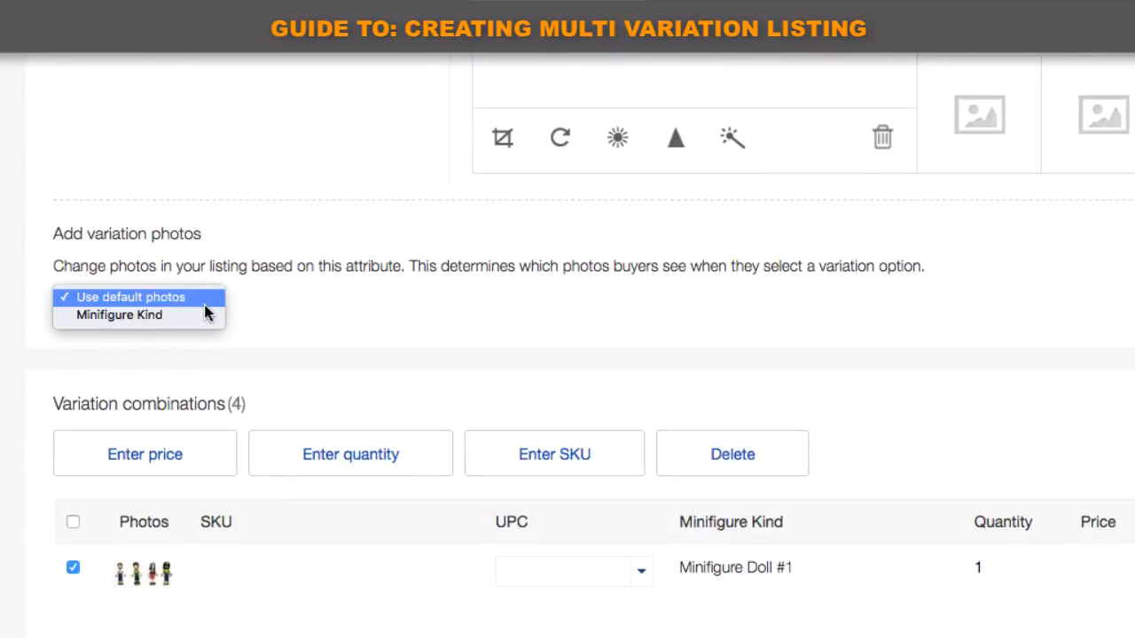
left_click(135, 315)
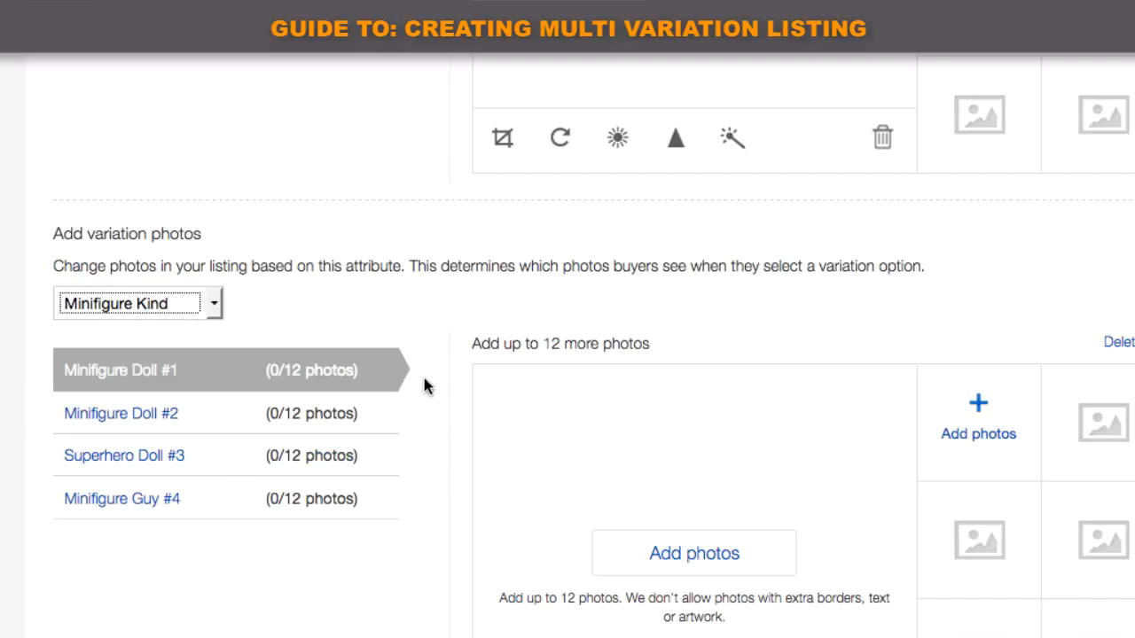
Add the desktop photo IMG_4221.jpg to the Minifigure Doll #1 option.
left_click(978, 404)
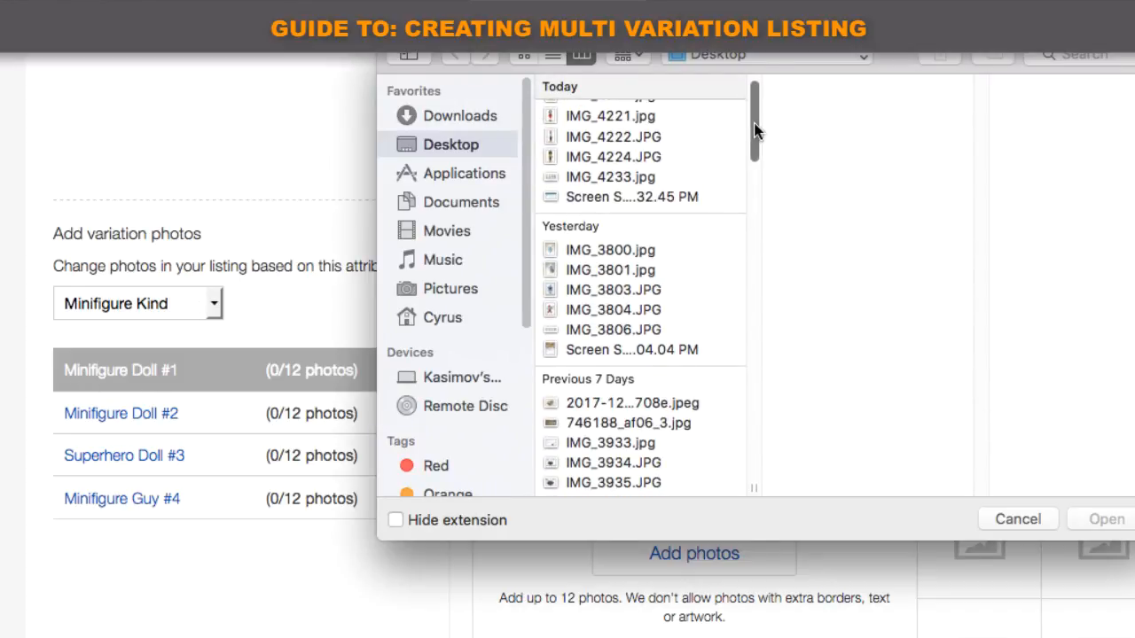
scroll(755, 131, "up", 2)
left_click(642, 108)
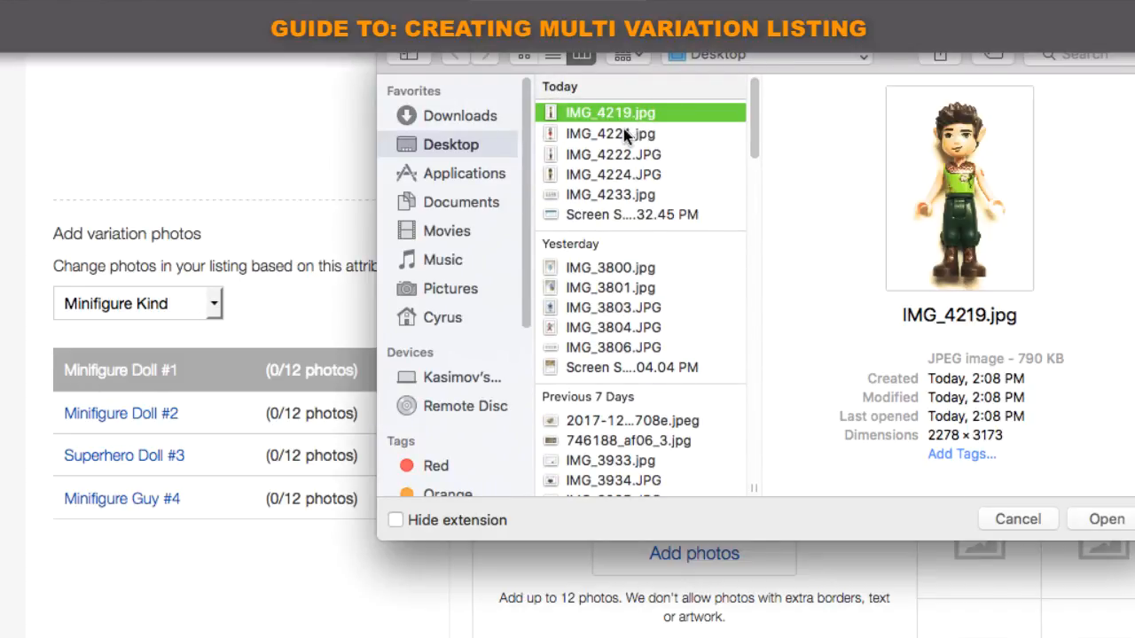
left_click(623, 133)
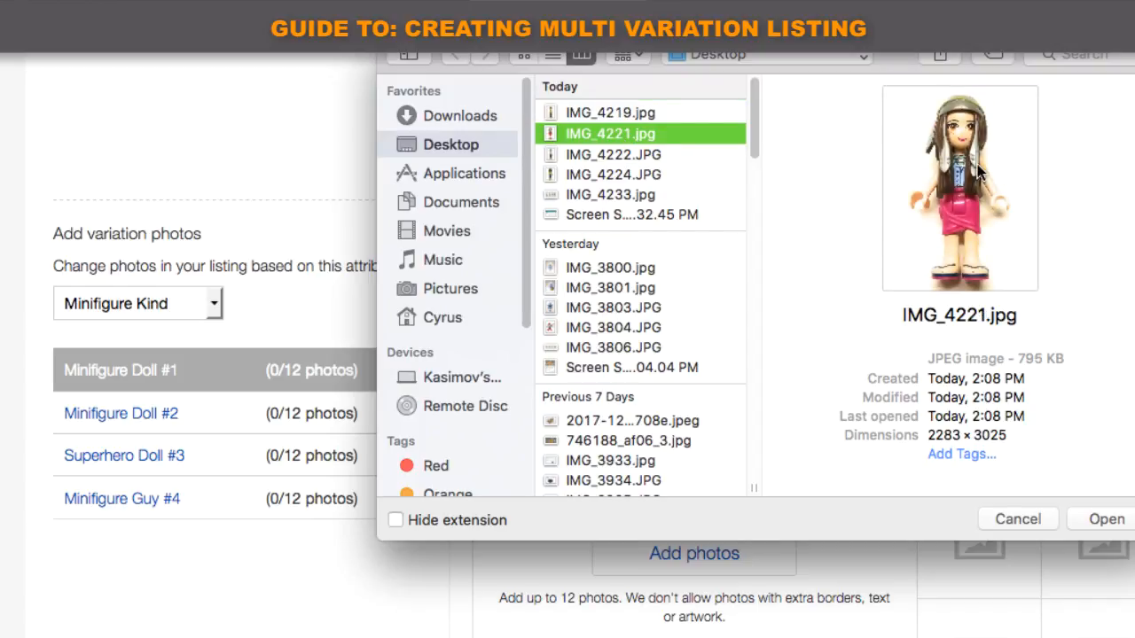
left_click(1108, 520)
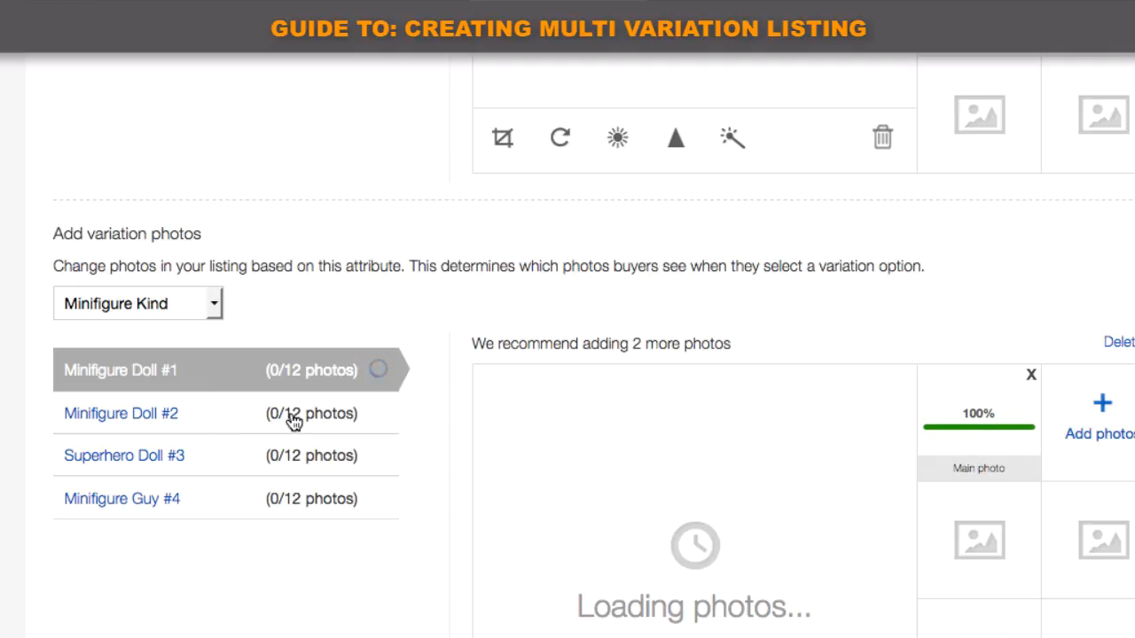
left_click(137, 420)
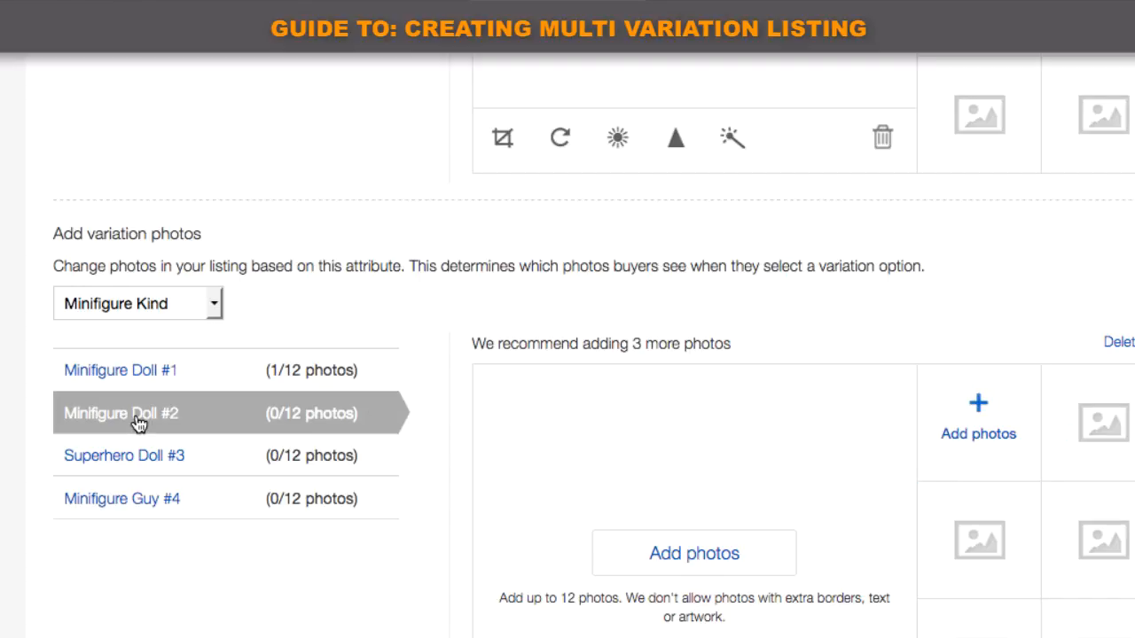
left_click(674, 551)
left_click(681, 156)
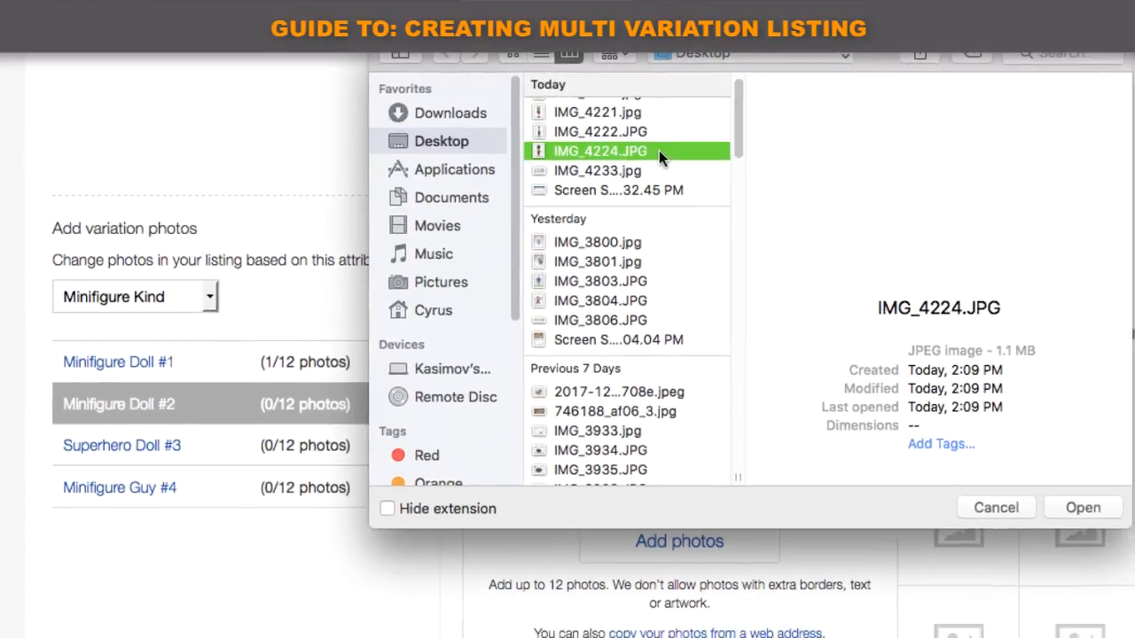
scroll(698, 185, "up", 1)
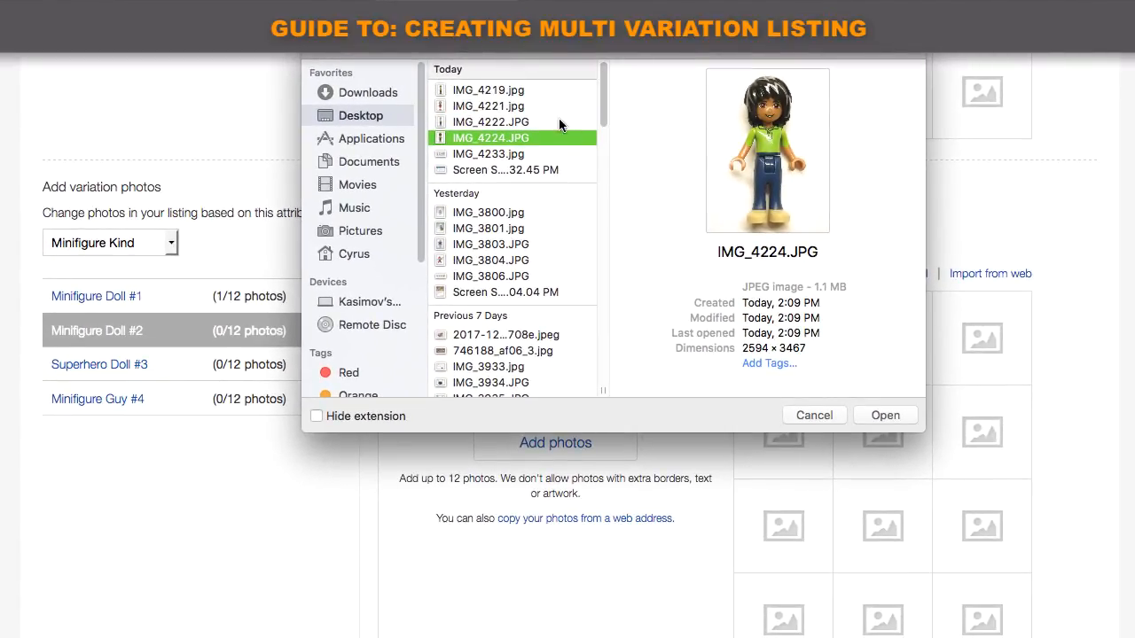
left_click(495, 122)
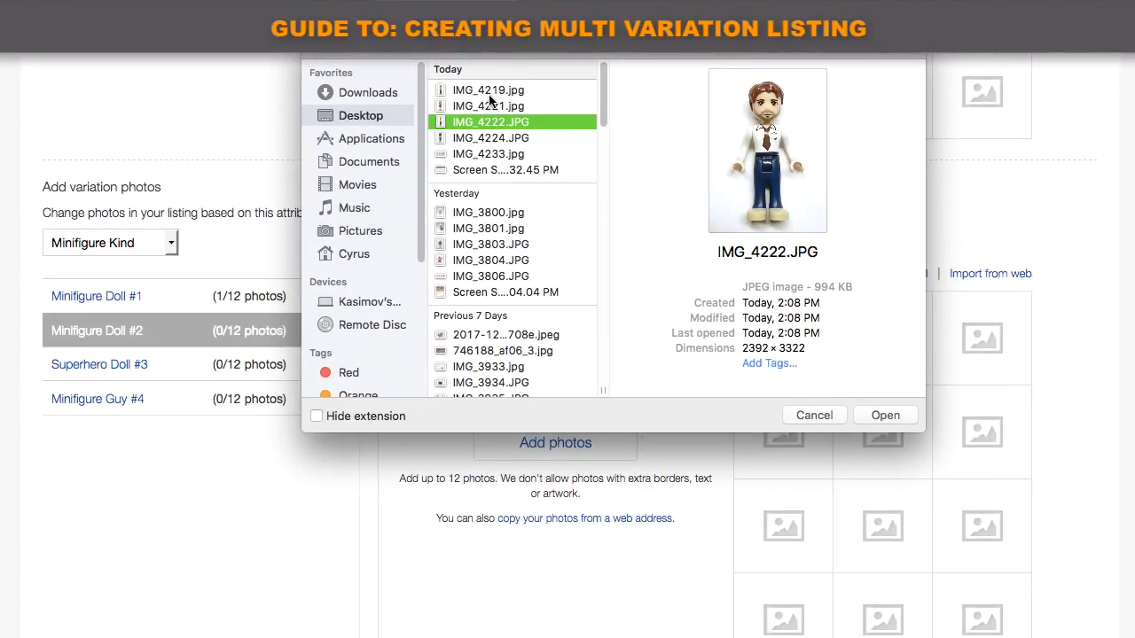
left_click(487, 106)
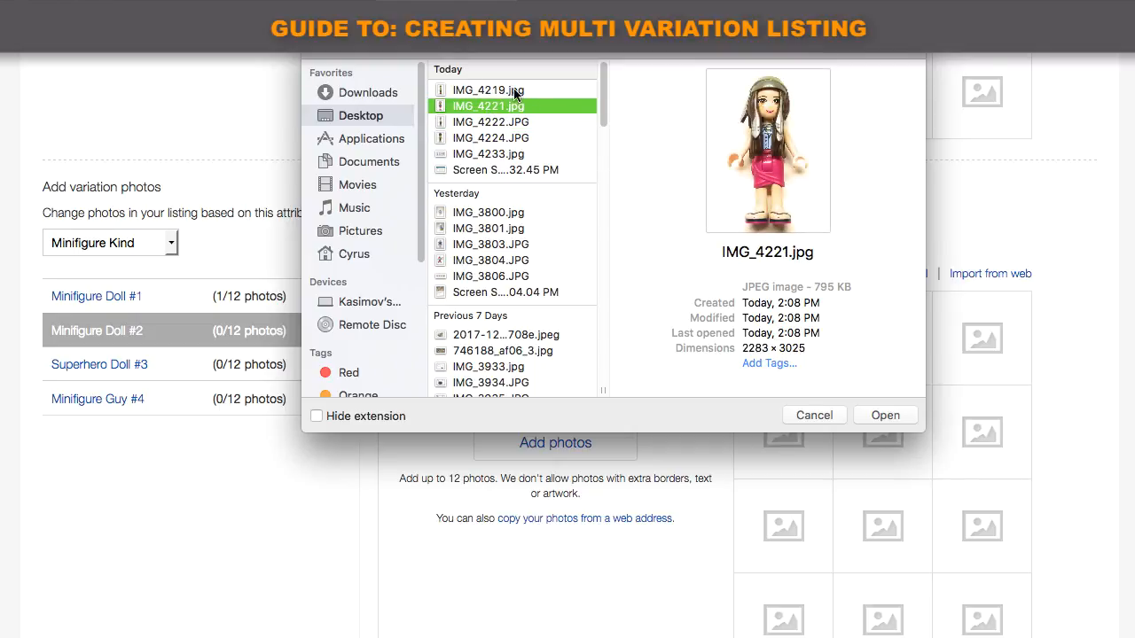
left_click(514, 90)
left_click(483, 122)
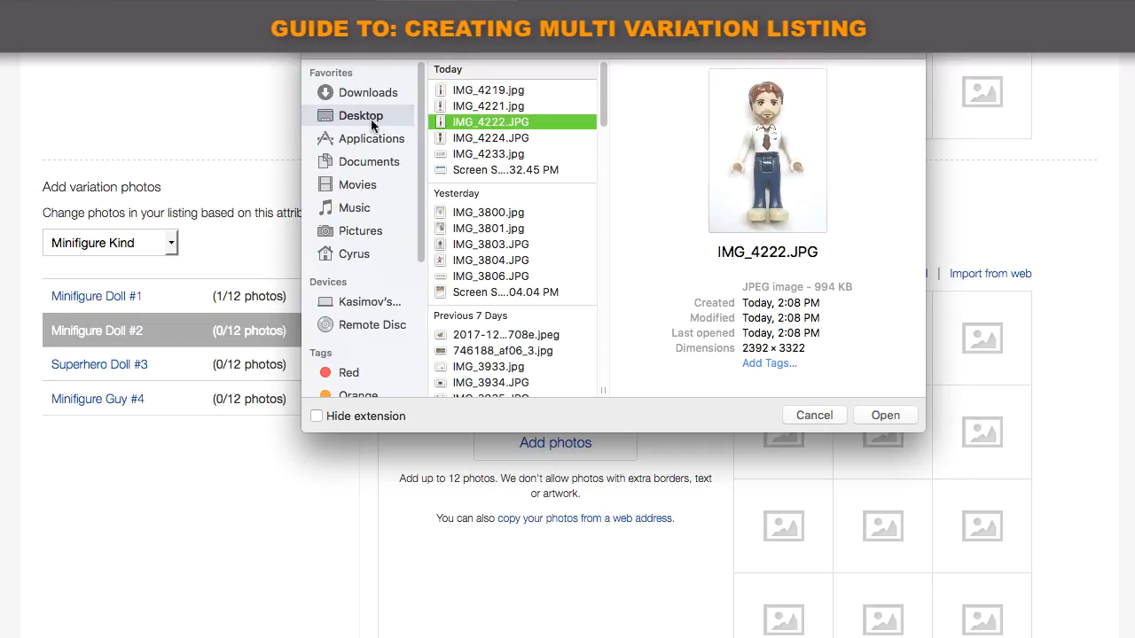
left_click(834, 416)
left_click(92, 371)
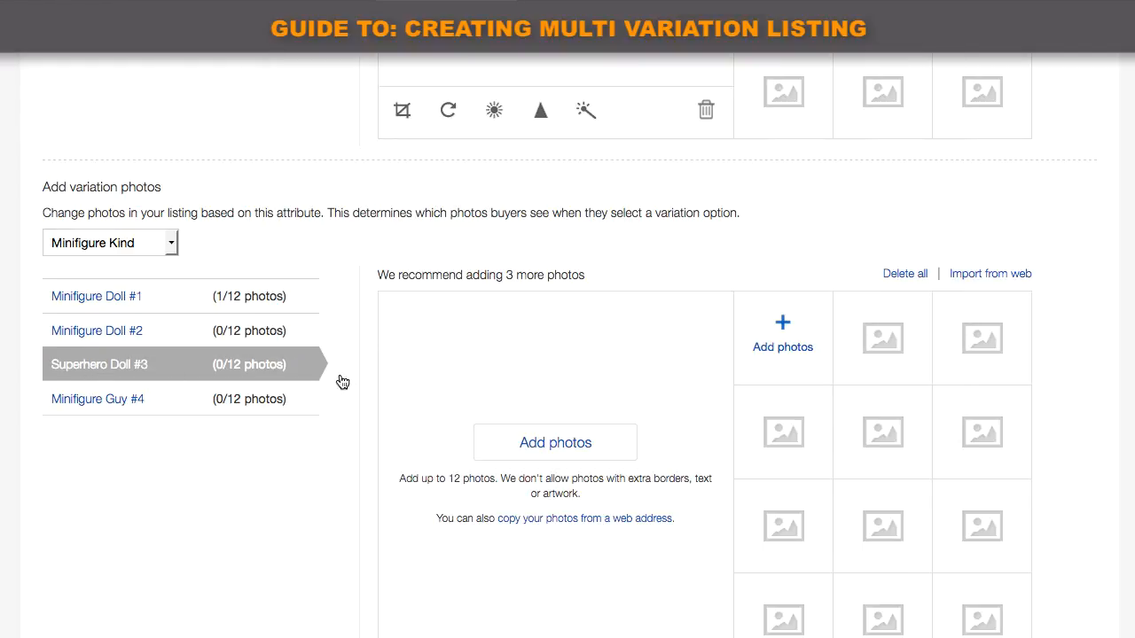
left_click(111, 331)
Add the desktop photo IMG_4222.JPG to the Minifigure Guy #4 option.
left_click(113, 403)
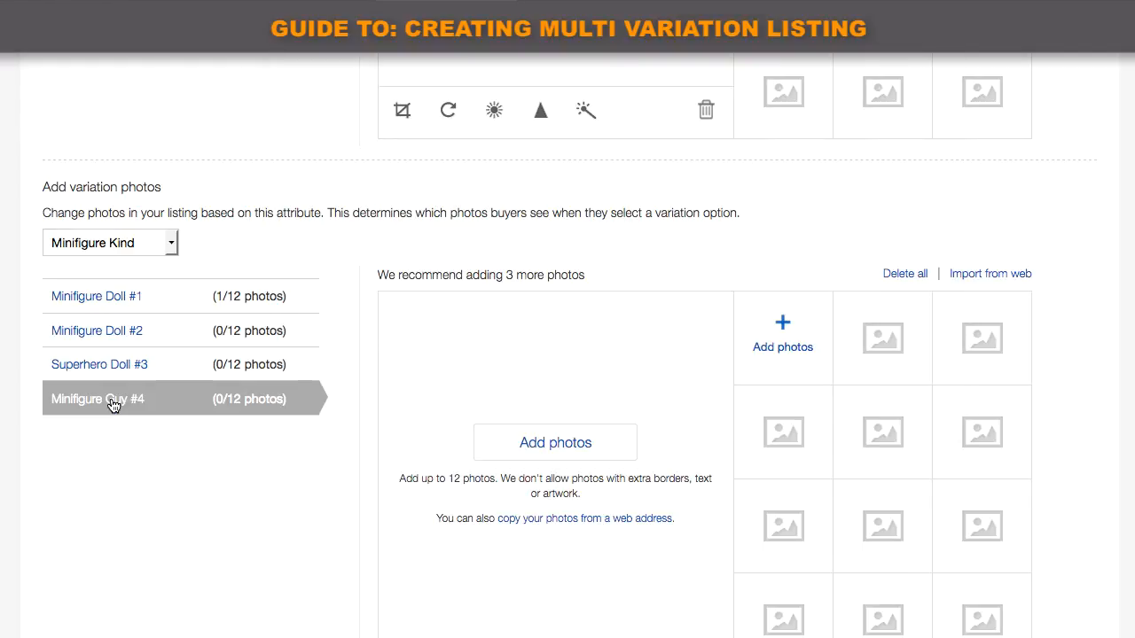
left_click(555, 439)
left_click(557, 124)
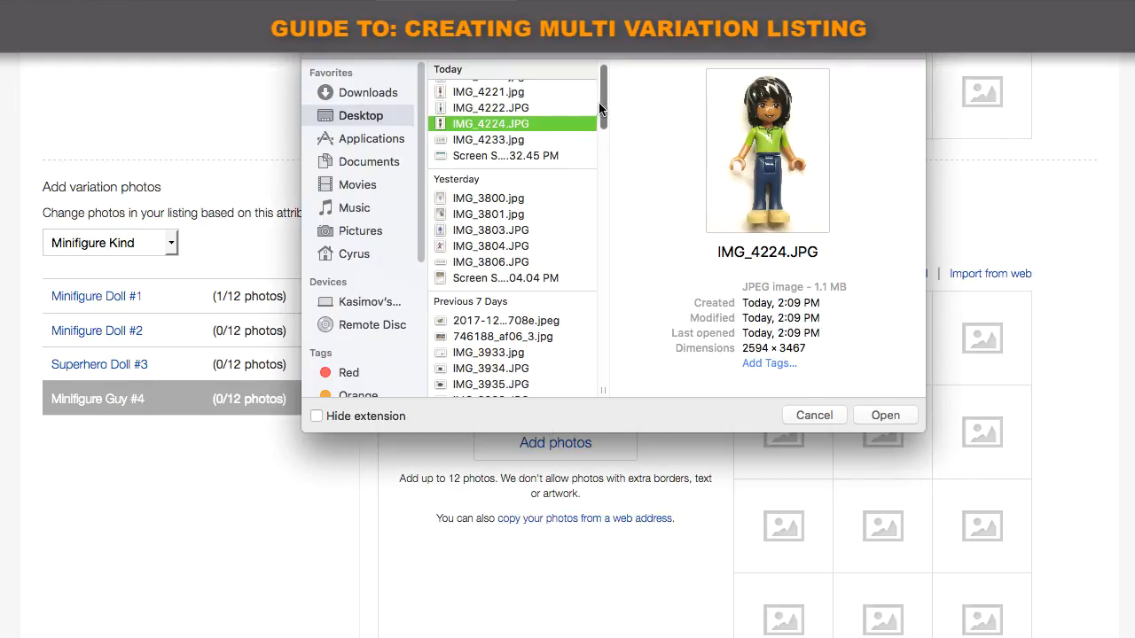
scroll(599, 108, "up", 1)
left_click(527, 107)
left_click(511, 124)
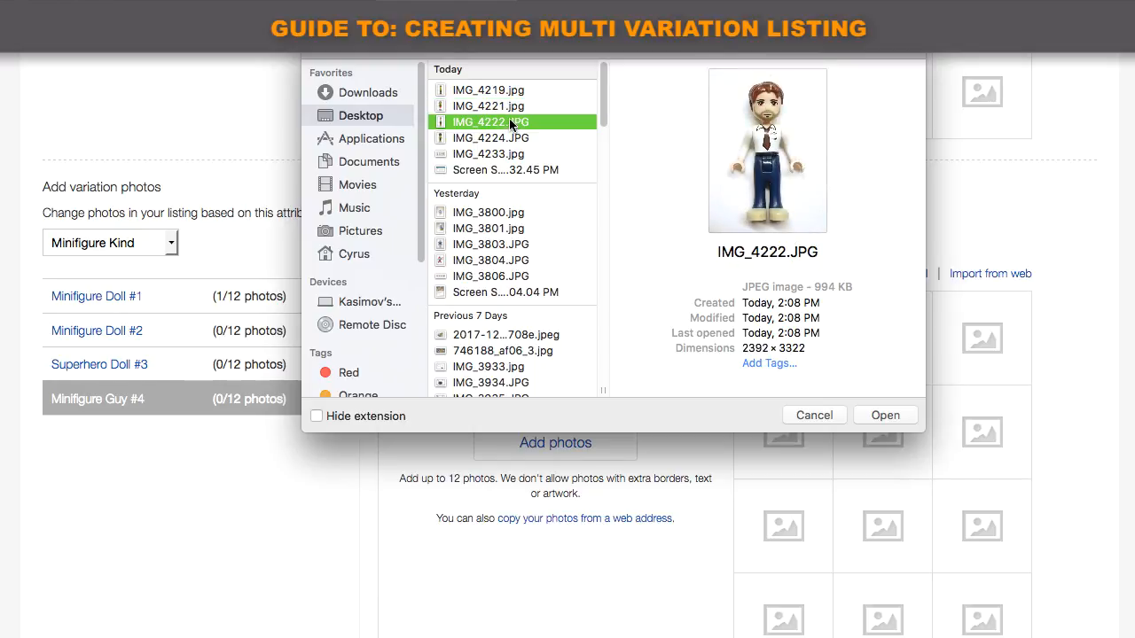
left_click(883, 415)
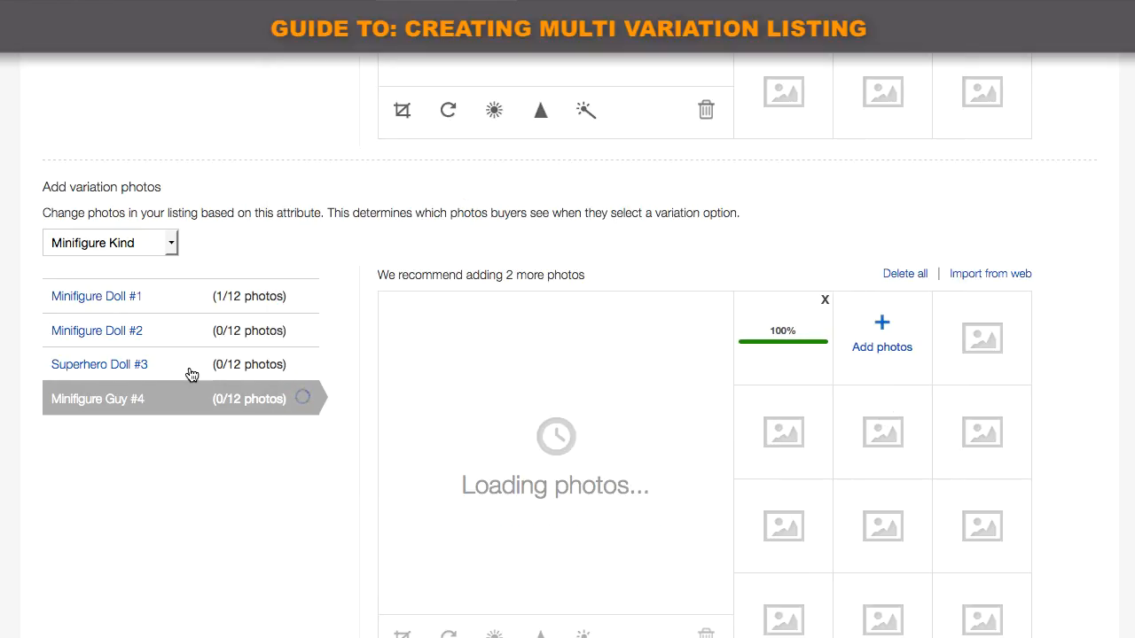
Add the desktop photo IMG_4221.jpg to the Minifigure Doll #2 option.
left_click(110, 339)
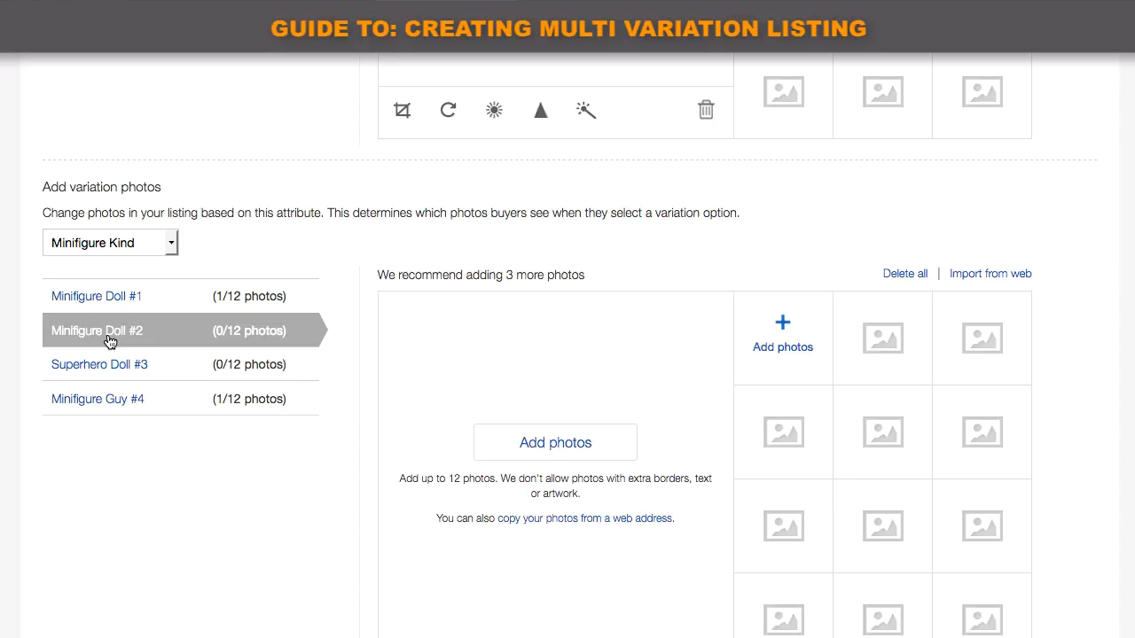
left_click(586, 446)
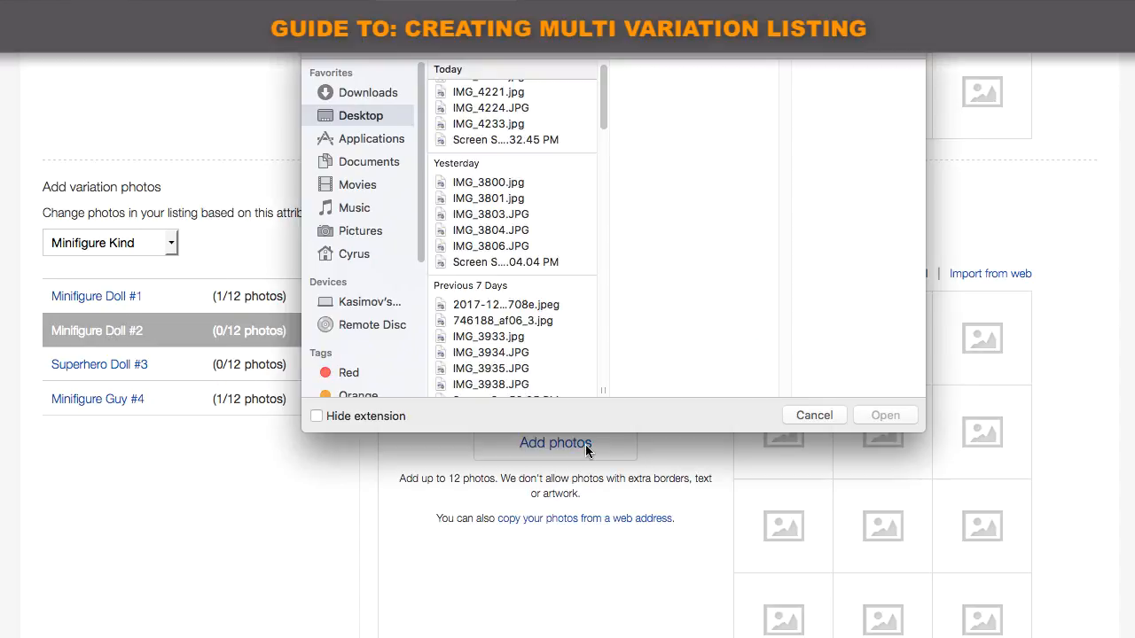
scroll(601, 85, "up", 2)
left_click(518, 105)
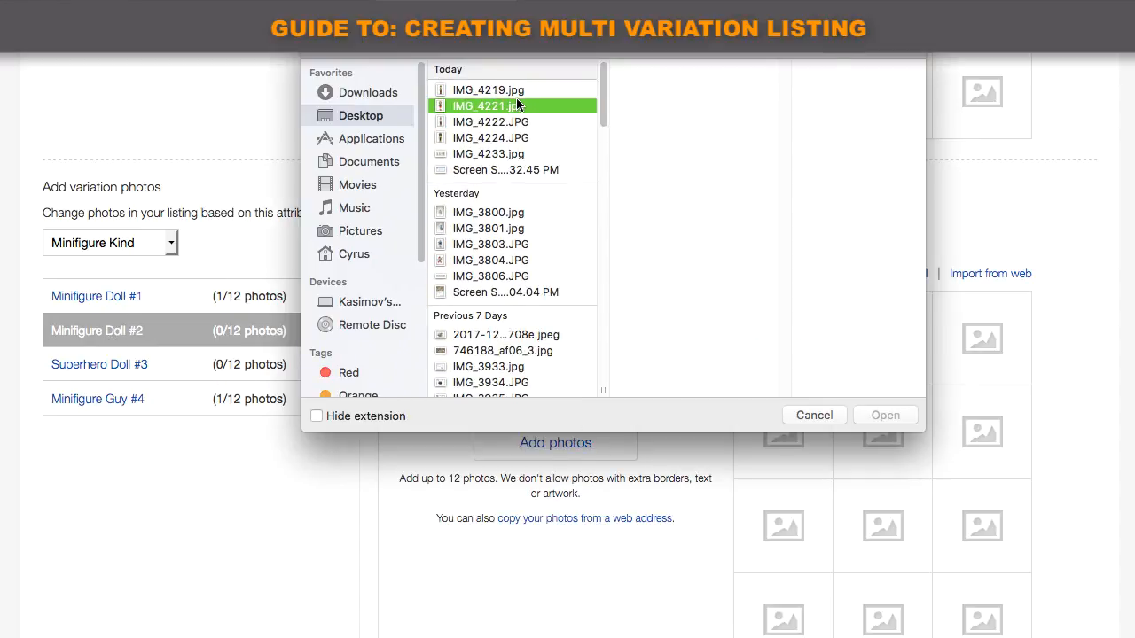
left_click(885, 416)
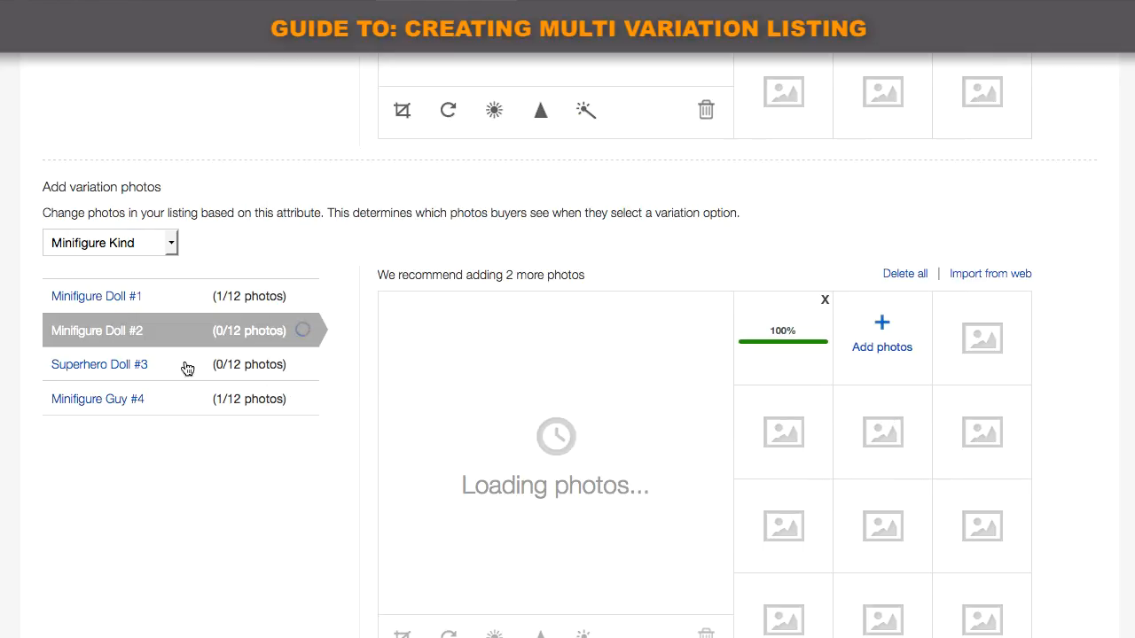
Add the photo of the minifigure with the green top and dark green trousers to the Superhero Doll #3 option.
left_click(127, 367)
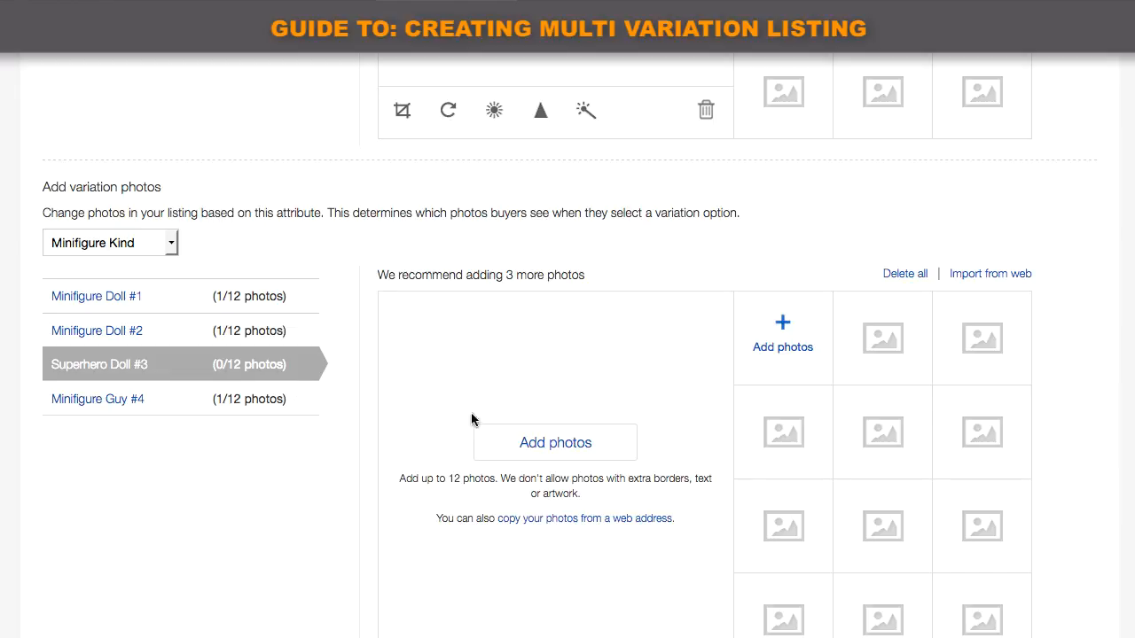
left_click(545, 441)
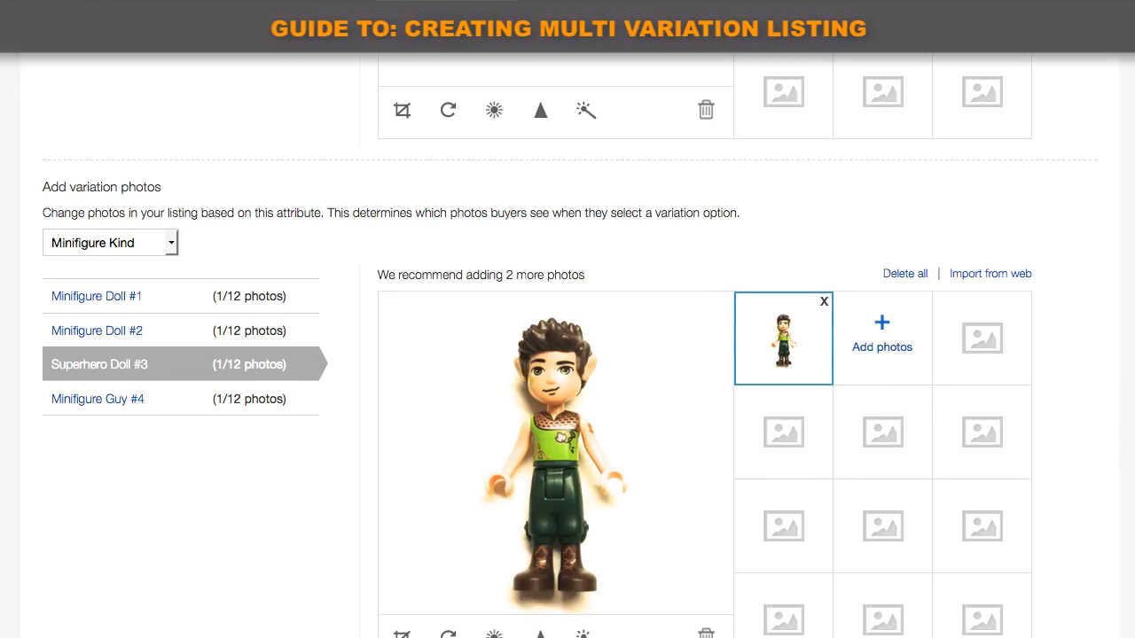
scroll(568, 355, "up", 4)
scroll(568, 355, "down", 5)
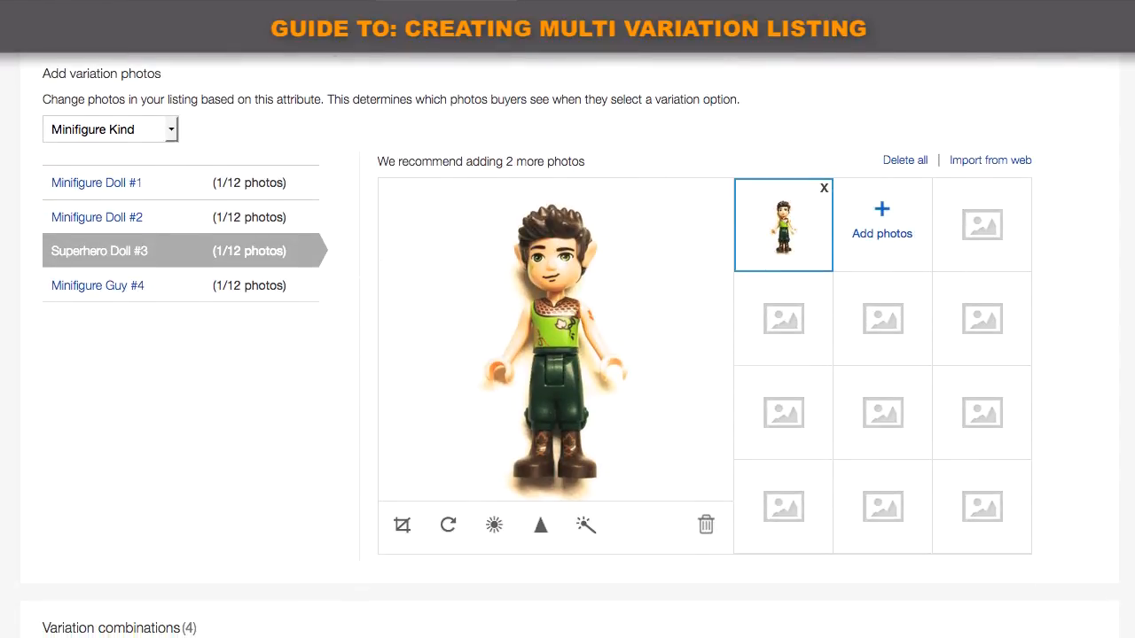
Compare the photos of the two Minifigure Doll options and remove the duplicate photo from Minifigure Doll #2.
left_click(111, 186)
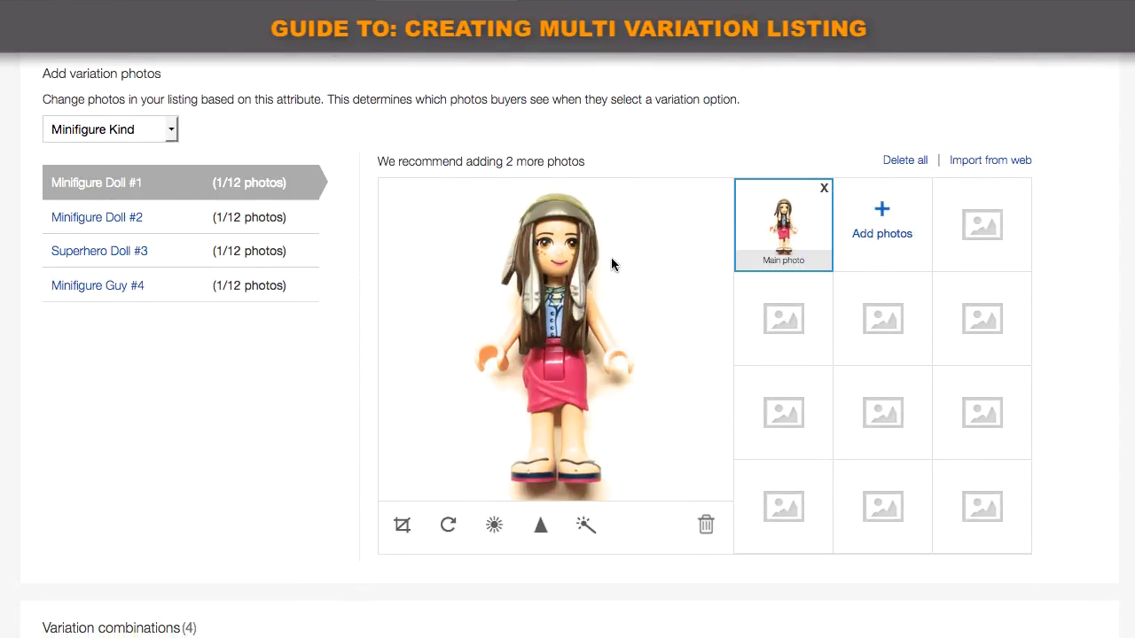
left_click(79, 222)
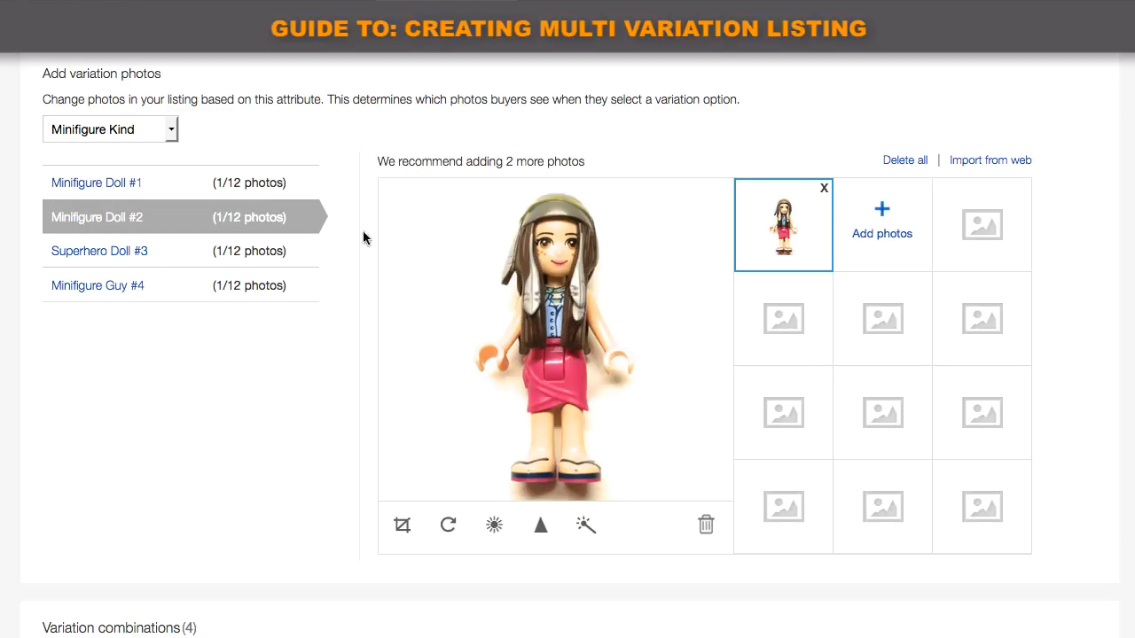
left_click(826, 189)
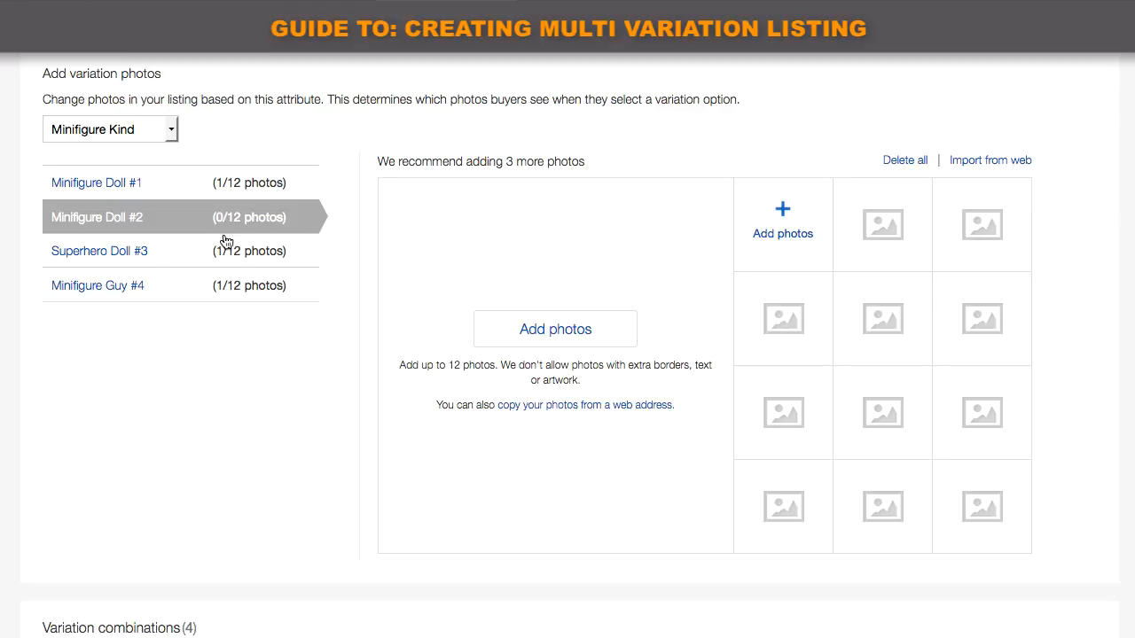
Add the desktop photo IMG_4224.JPG to the Minifigure Doll #2 option and check the photo of each of the four options.
left_click(124, 255)
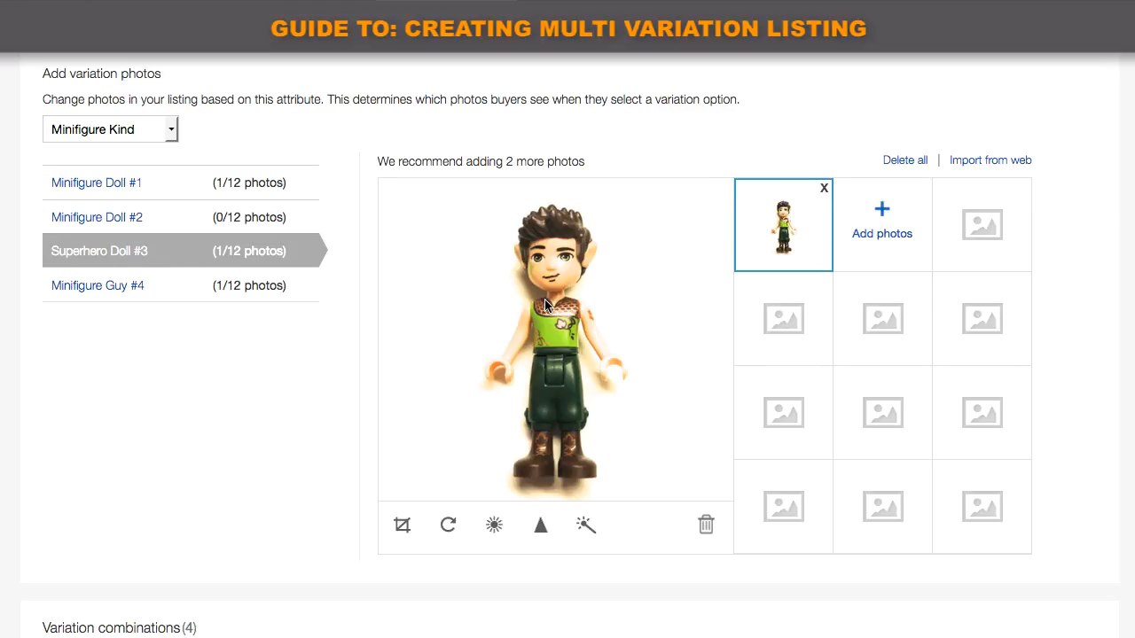
left_click(83, 288)
left_click(125, 229)
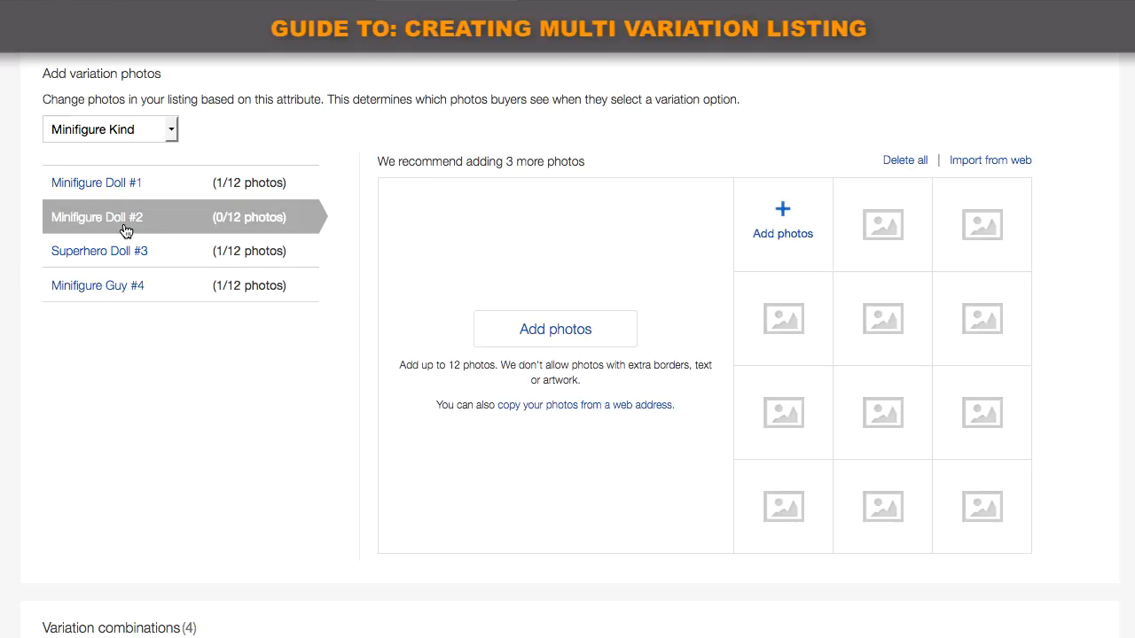
left_click(554, 337)
left_click(537, 125)
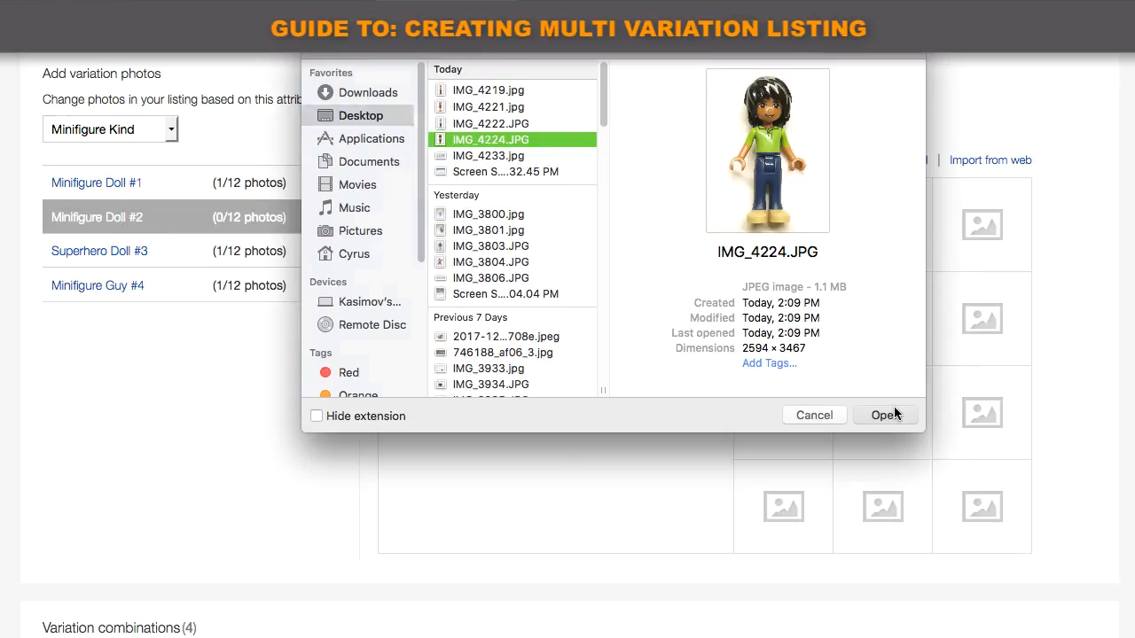
left_click(885, 415)
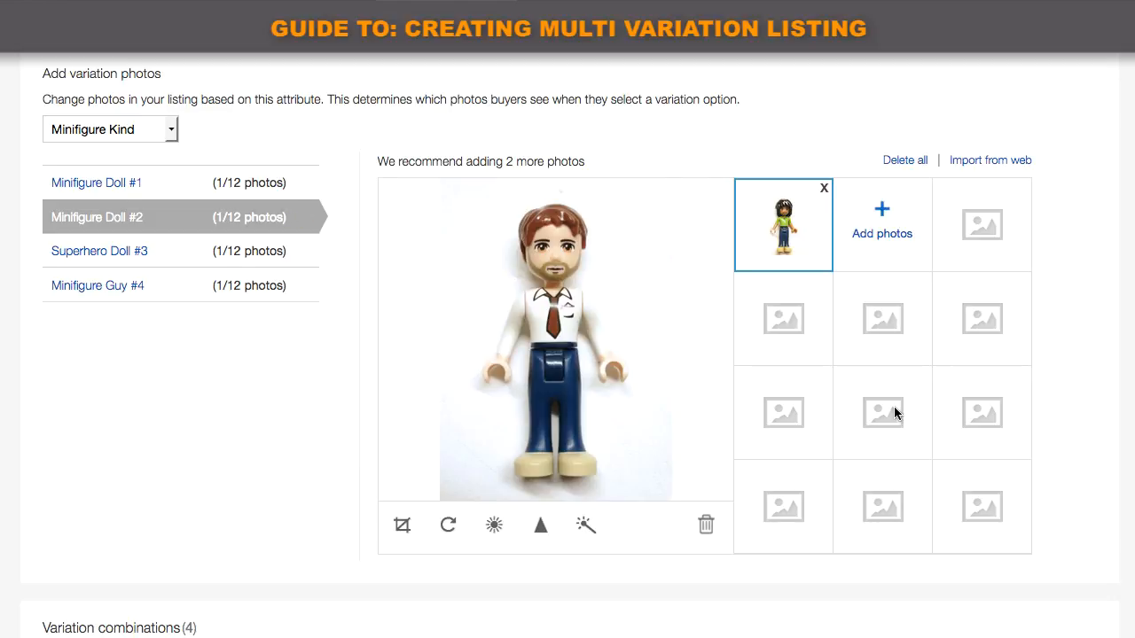
left_click(129, 182)
left_click(127, 220)
left_click(124, 250)
left_click(123, 284)
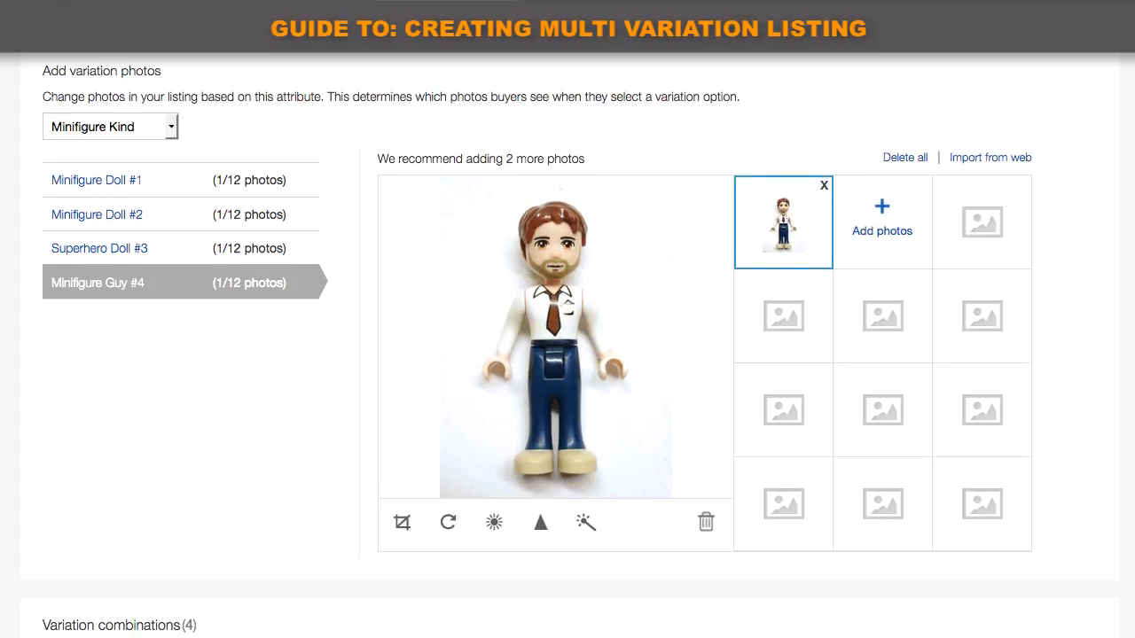
Set the UPC to Does not apply for all four minifigure variation combinations.
scroll(567, 345, "down", 5)
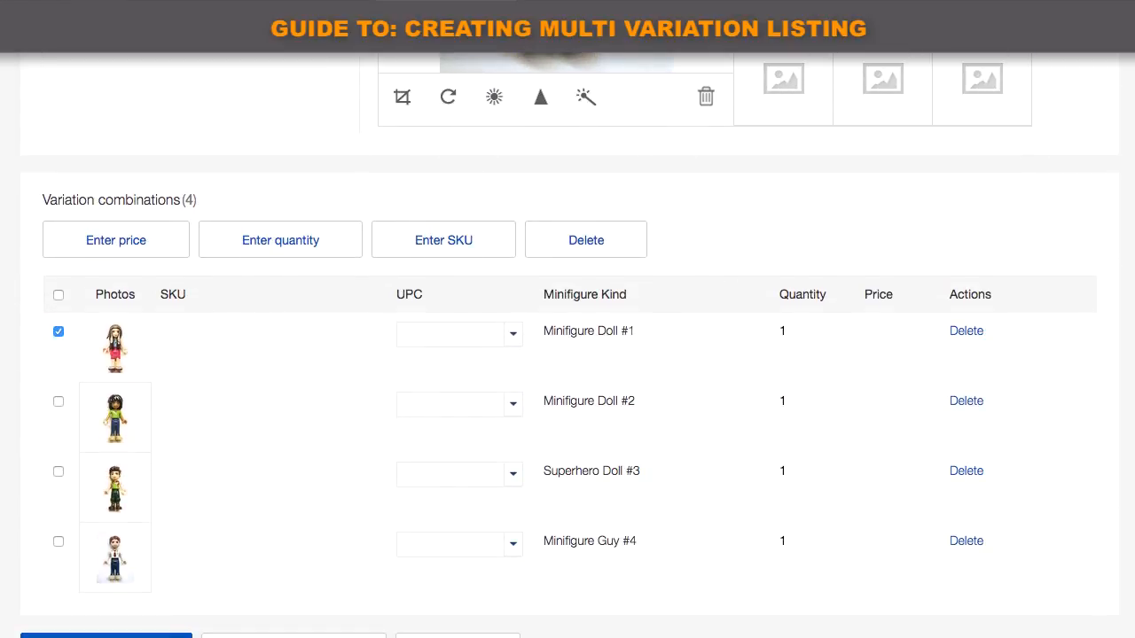
left_click(513, 335)
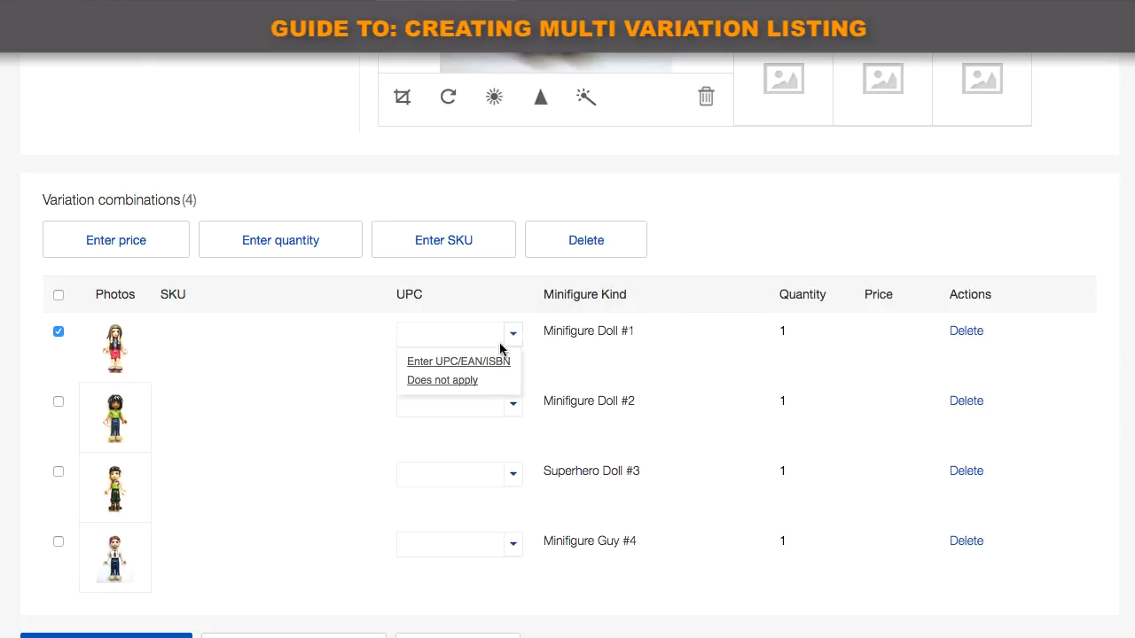
left_click(469, 381)
left_click(519, 413)
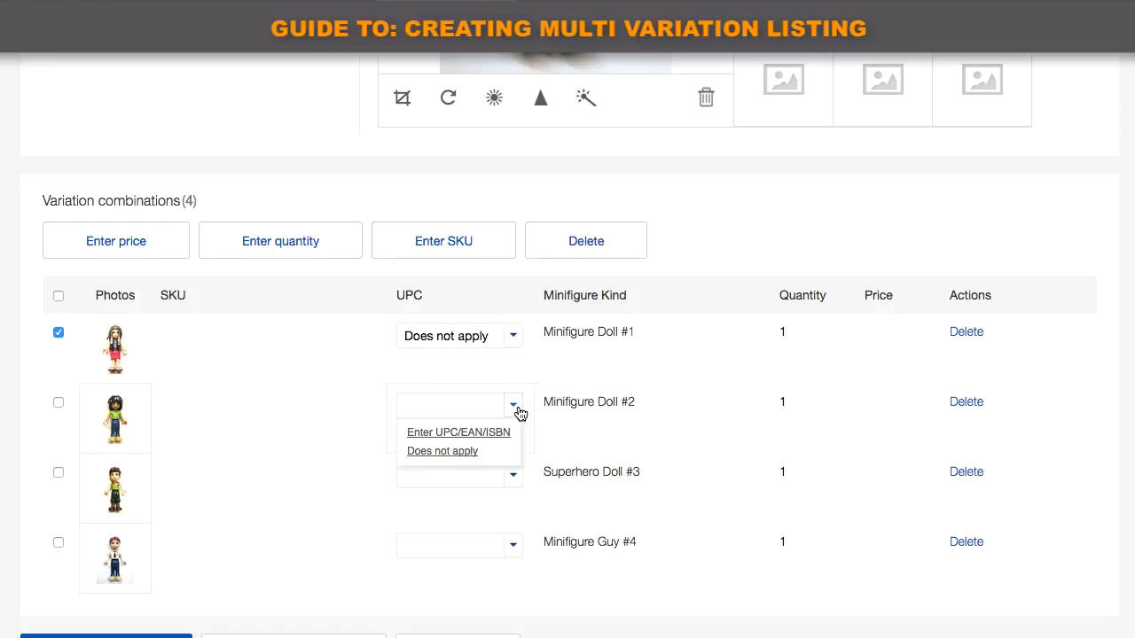
left_click(473, 452)
left_click(513, 476)
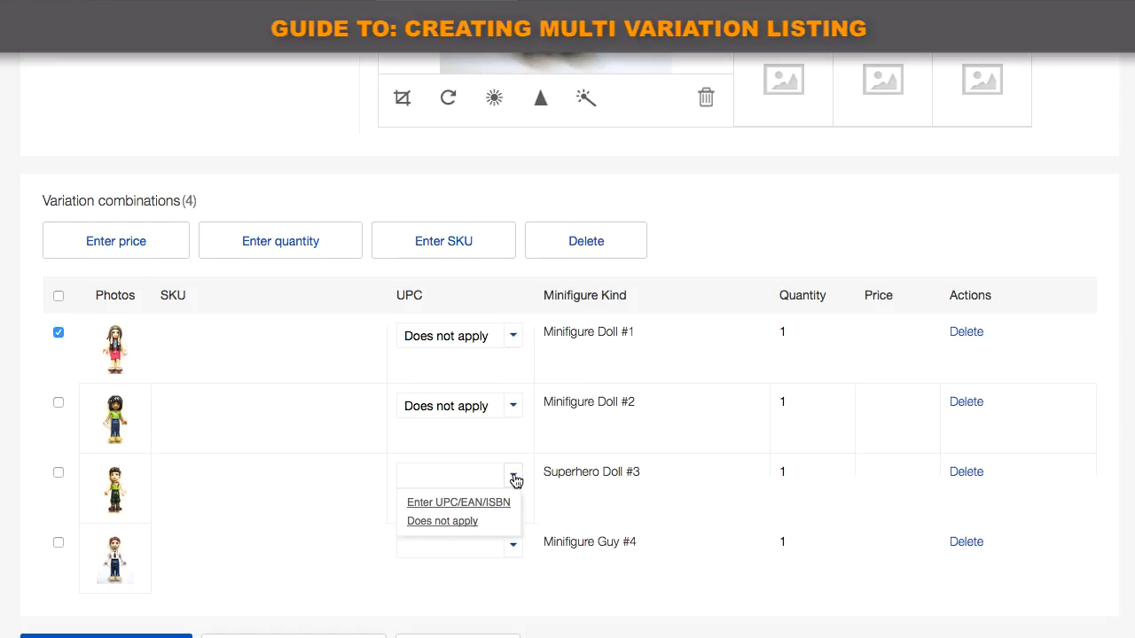
left_click(476, 527)
left_click(515, 545)
left_click(468, 590)
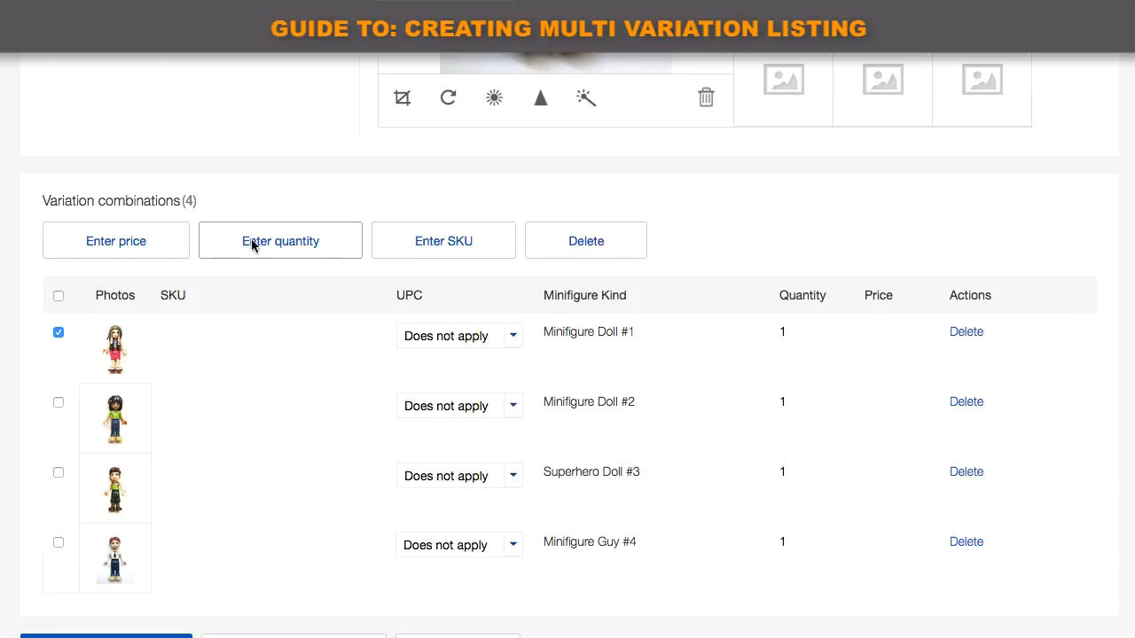
Enter a price of 7.98 for the Minifigure Doll #1 variation.
left_click(131, 240)
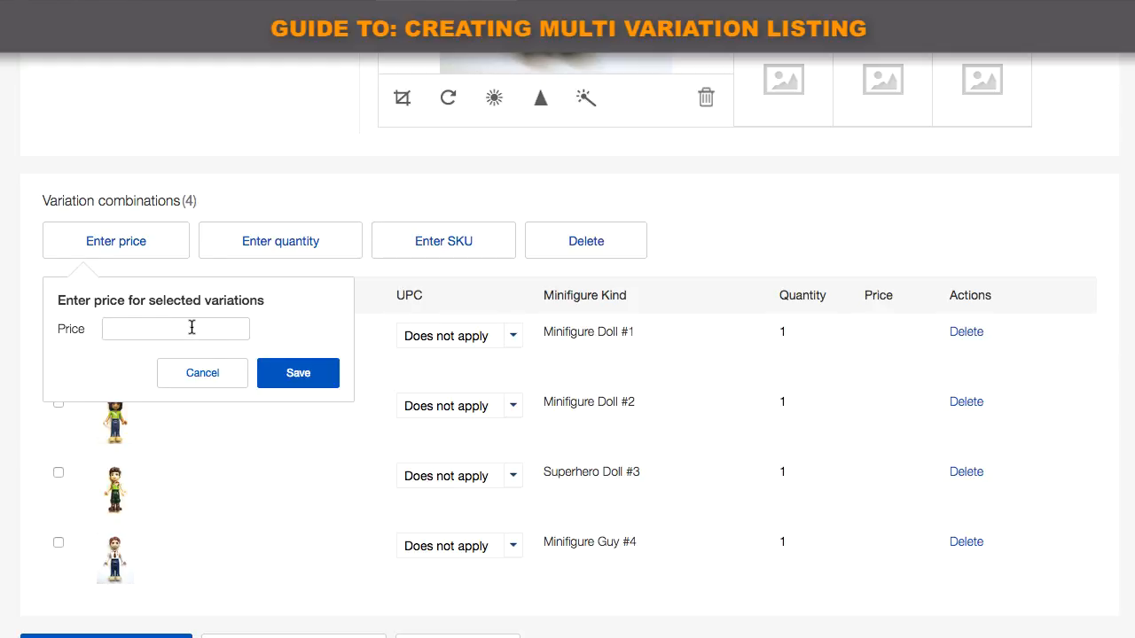
type("7.98")
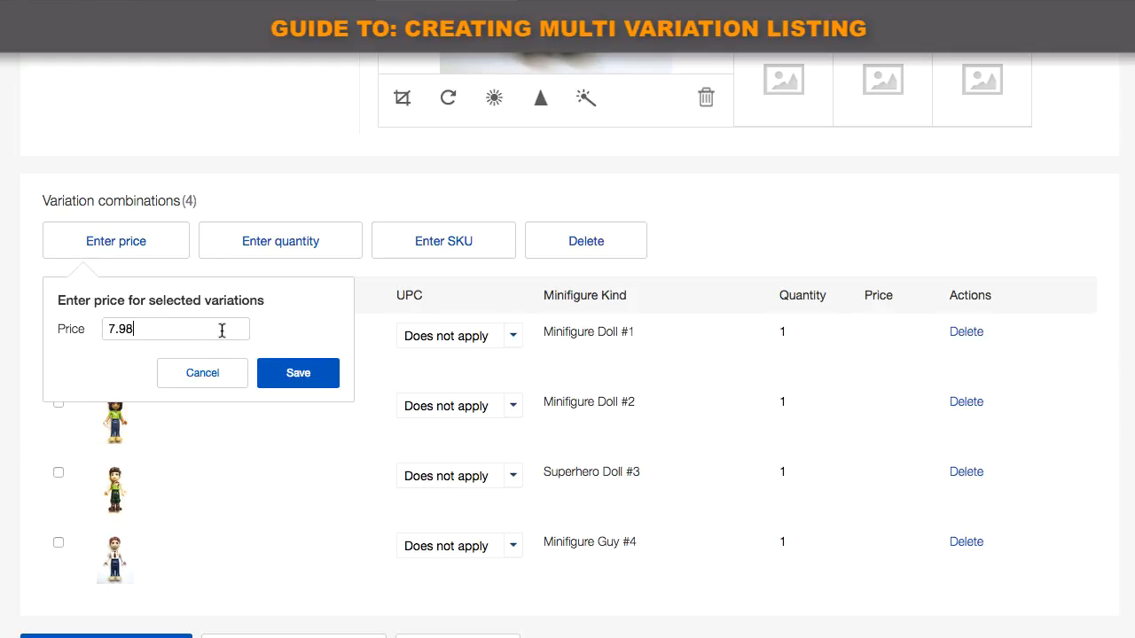
left_click(300, 373)
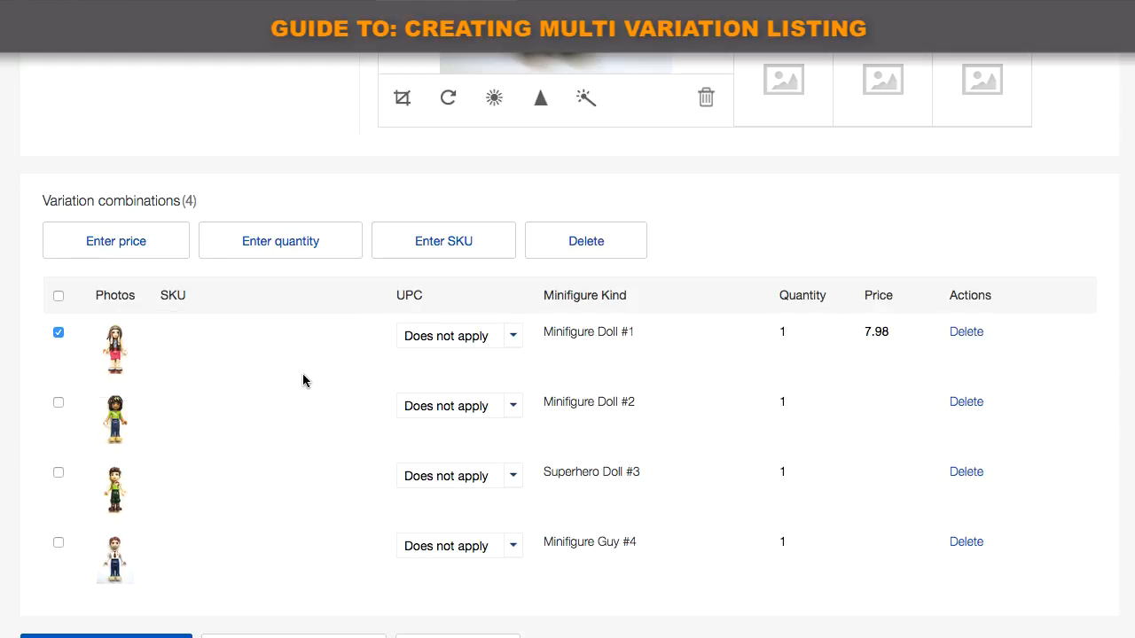
Select only the Minifigure Doll #2 variation and enter a price of 9.97 for it.
left_click(58, 403)
left_click(58, 334)
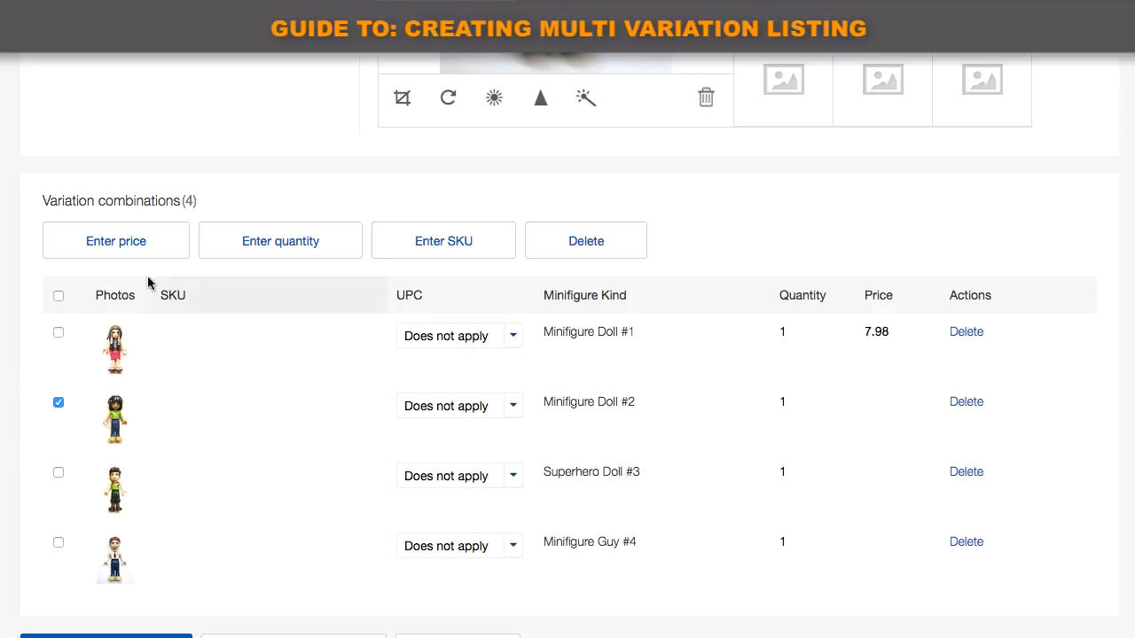
left_click(108, 246)
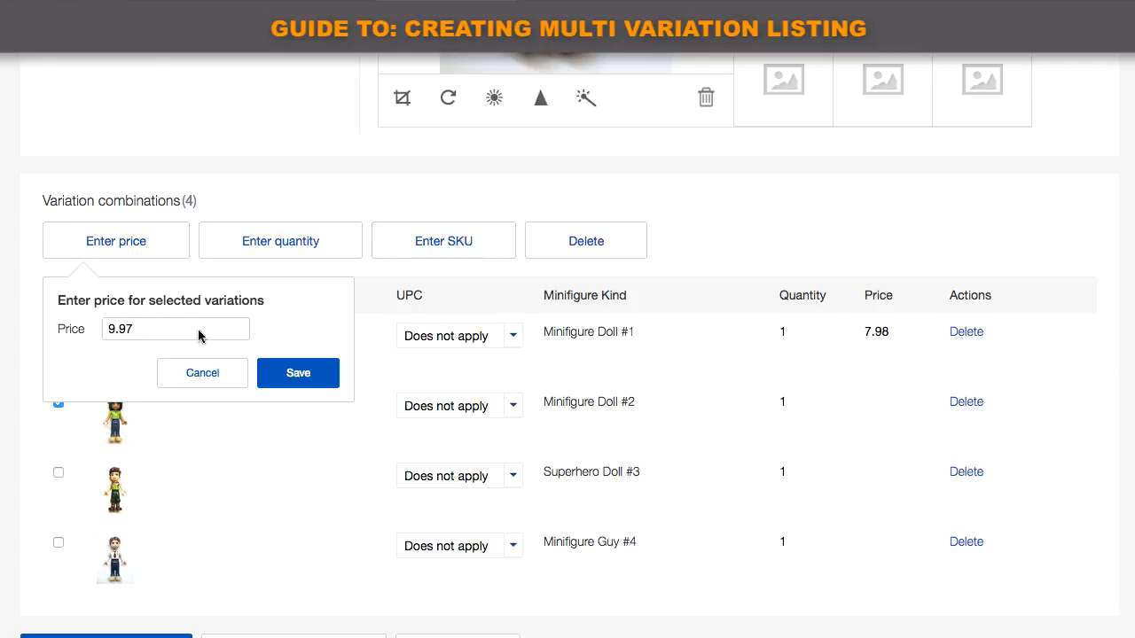
left_click(296, 373)
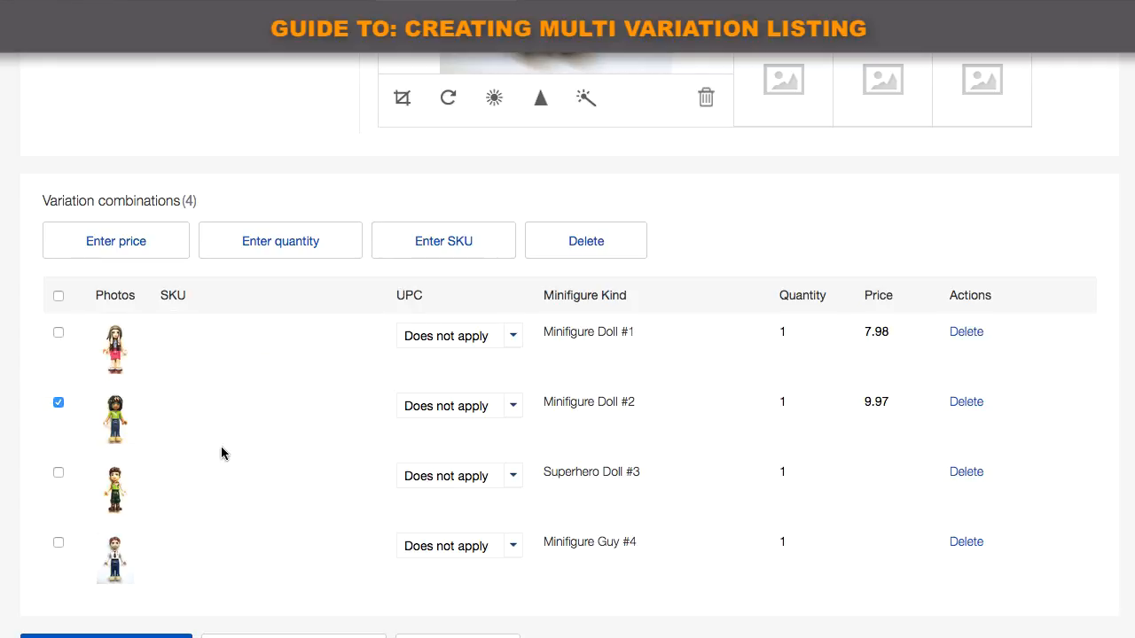
Select only the Superhero Doll #3 variation and set its price to 12.98.
left_click(58, 404)
left_click(59, 472)
left_click(125, 237)
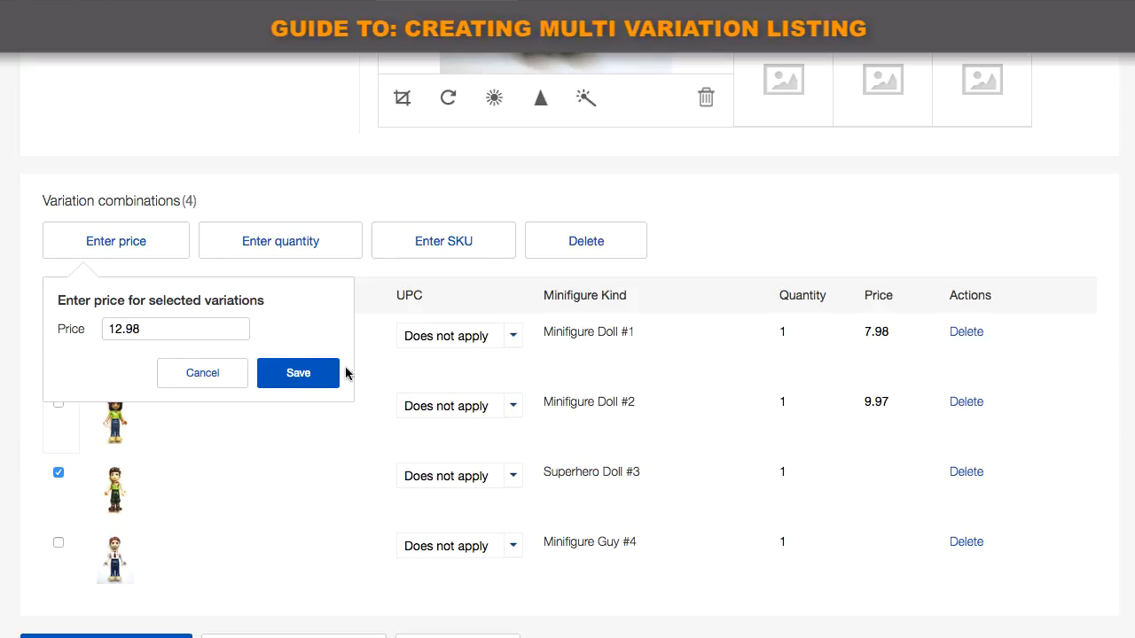
left_click(298, 373)
Select only the Minifigure Guy #4 variation and set its price to 6.98.
left_click(147, 569)
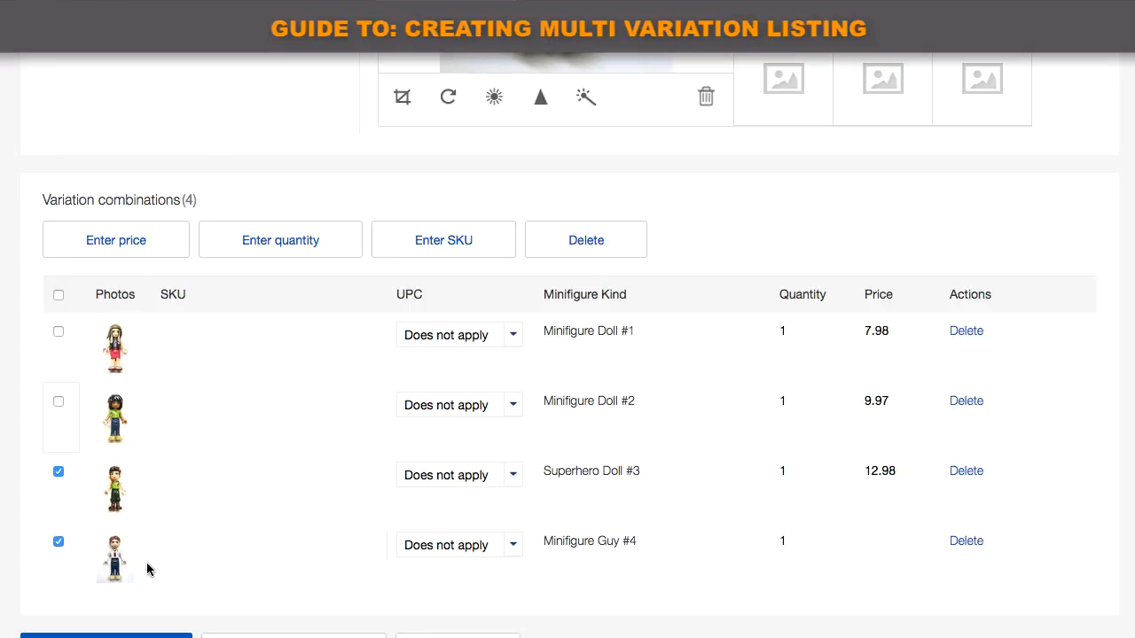
left_click(59, 473)
left_click(132, 237)
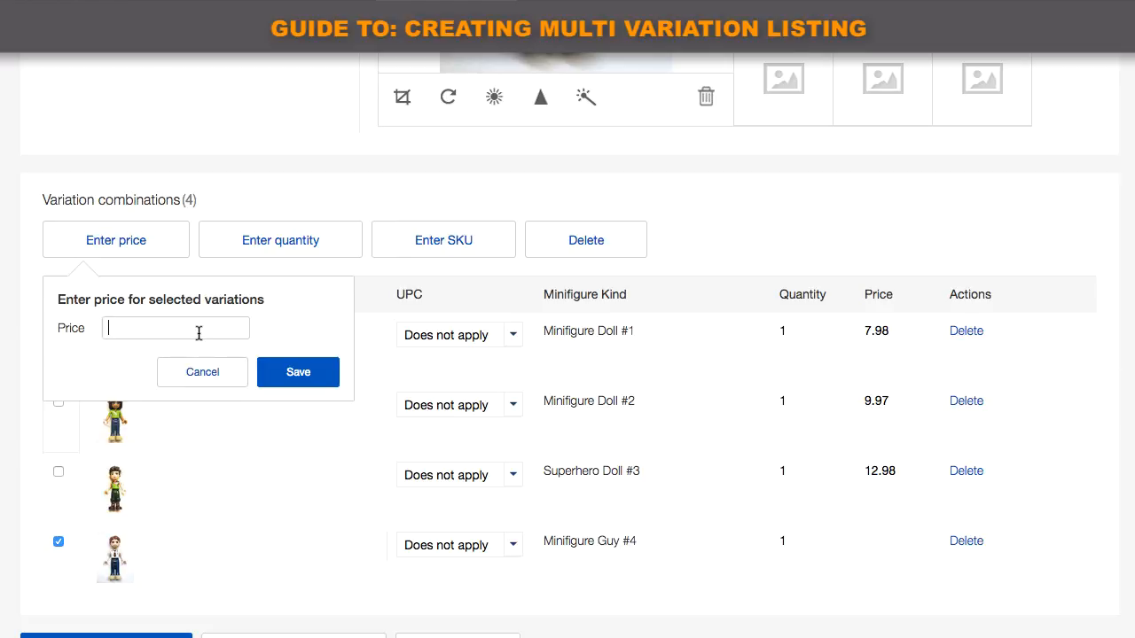
type("6.98")
left_click(290, 369)
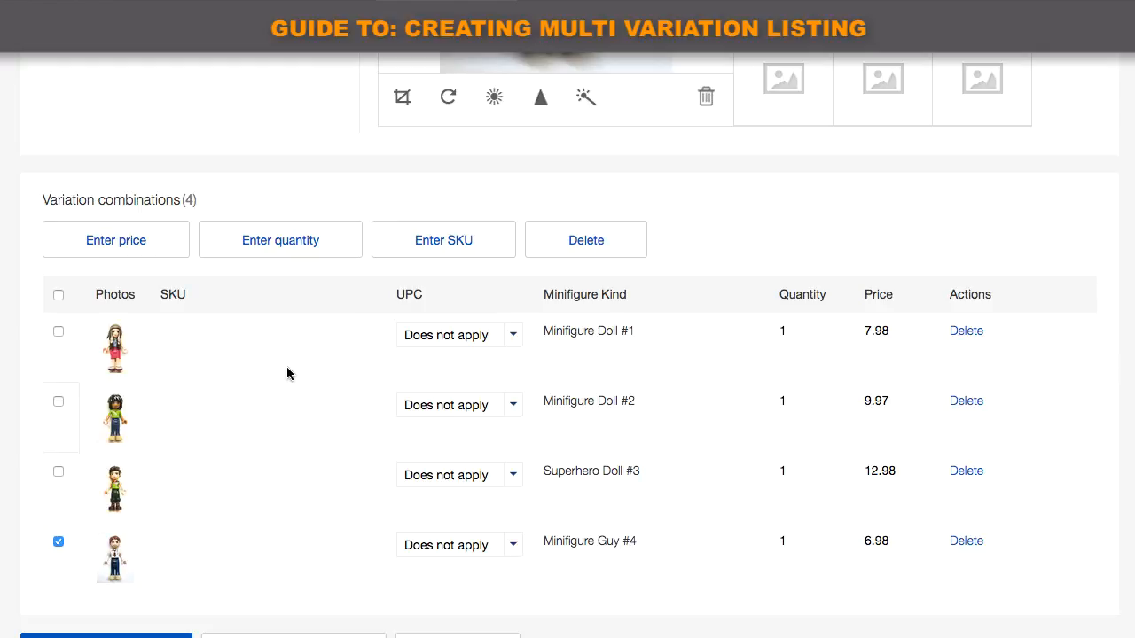
Change the price of the Minifigure Doll #1 variation to 9.98.
left_click(872, 332)
left_click(120, 243)
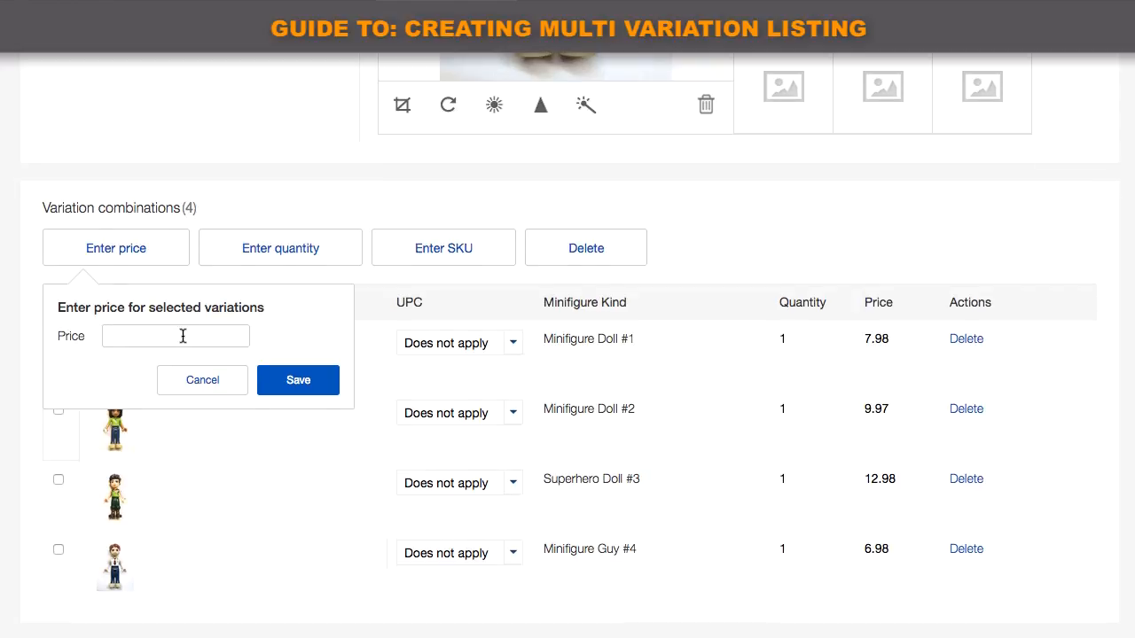
type("9.98")
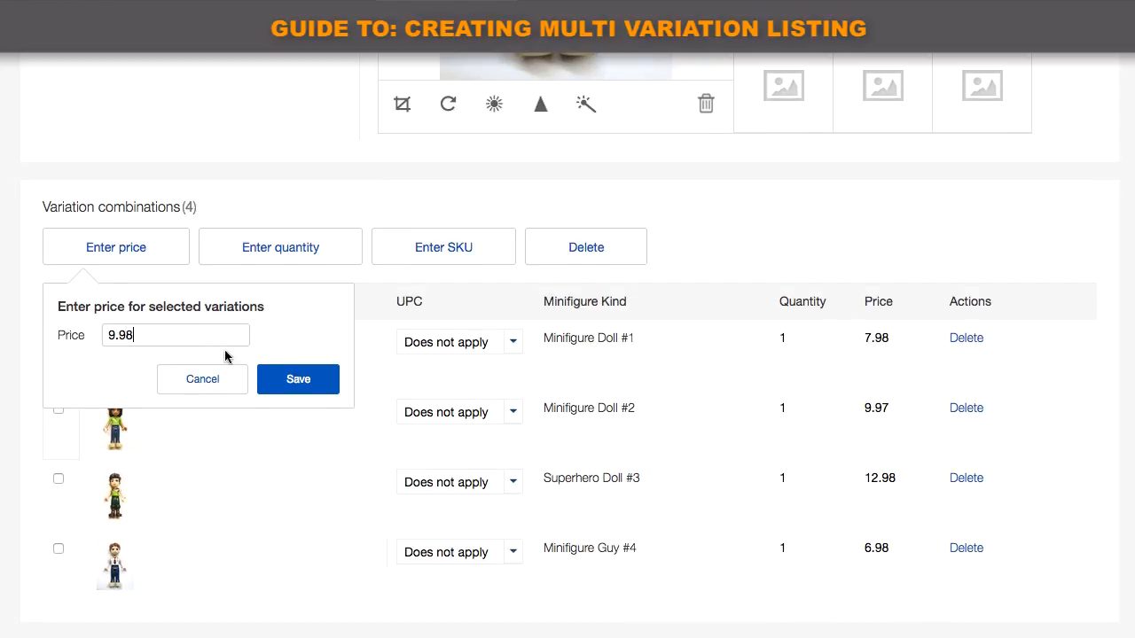
left_click(299, 380)
Change the price of the Minifigure Doll #2 variation to 8.79.
left_click(59, 408)
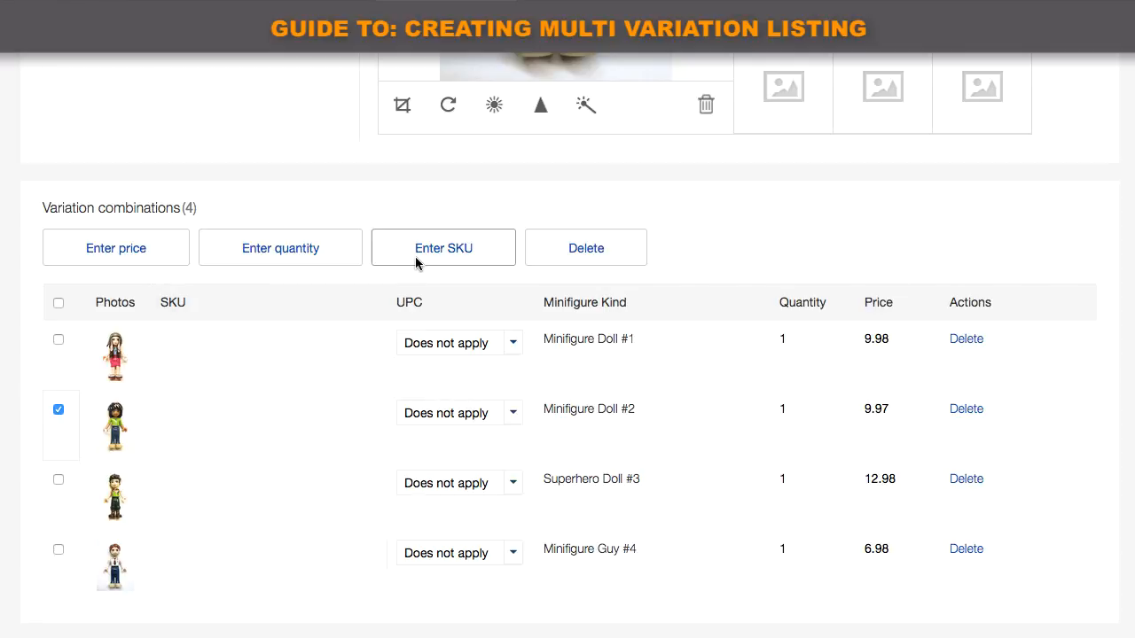
left_click(164, 256)
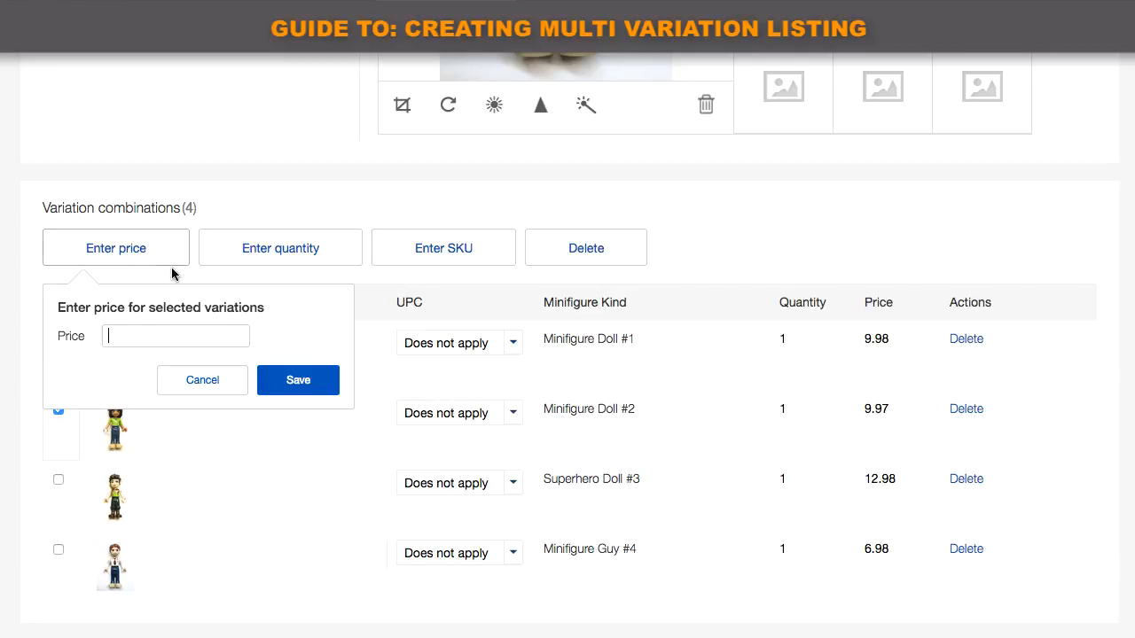
left_click(208, 340)
type("8")
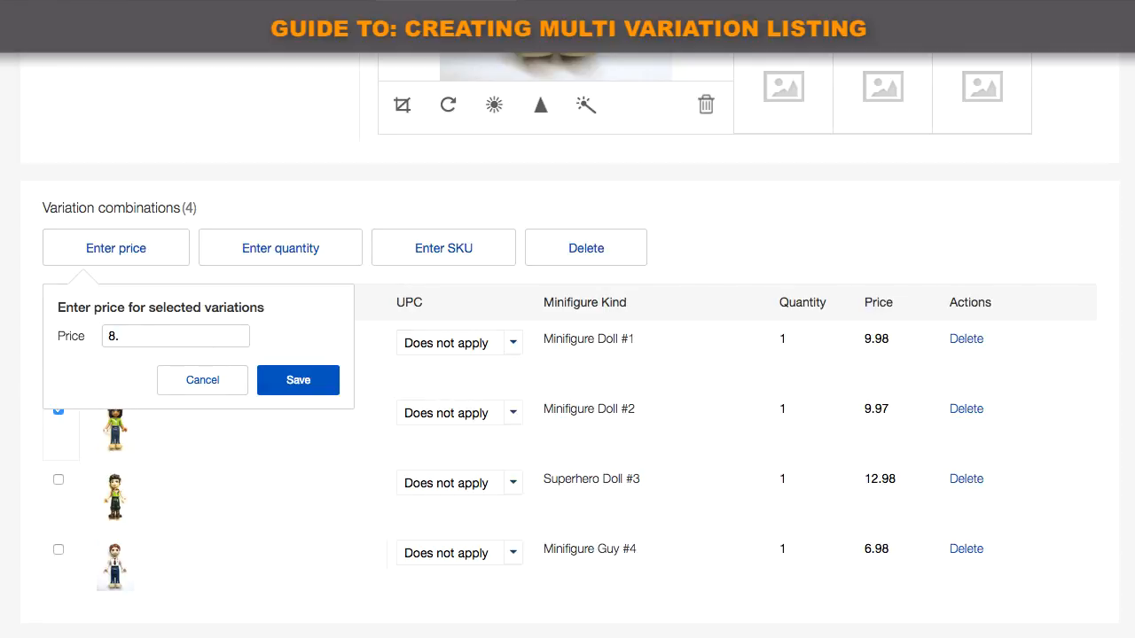
type(".79")
left_click(294, 381)
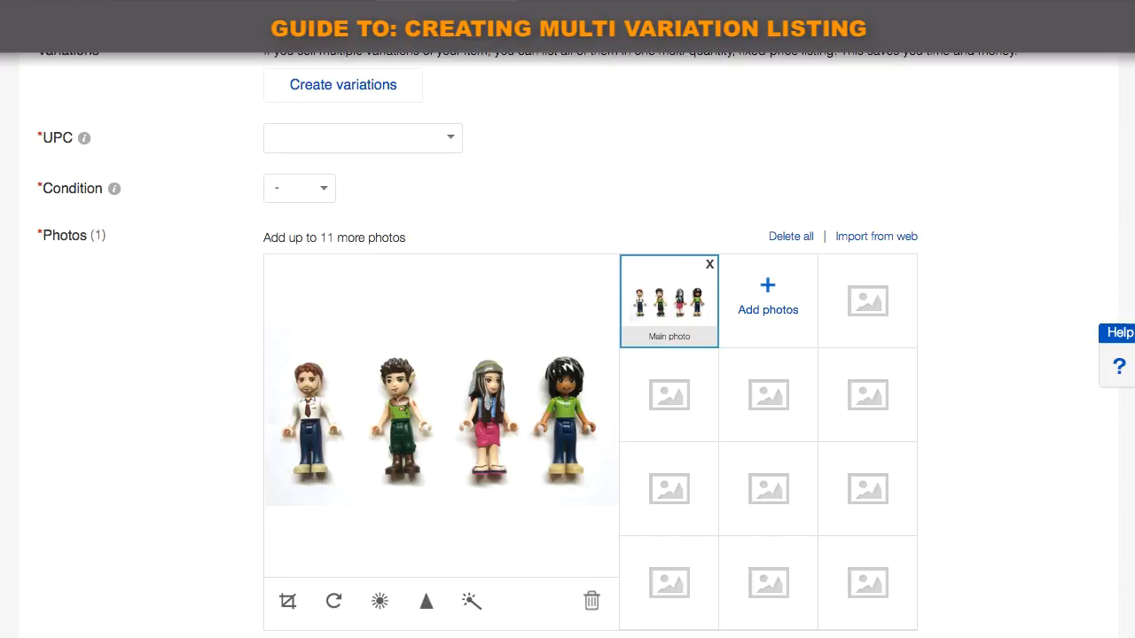
Reopen the listing's variations, edit their attributes and options, and remove the Minifigure Doll #2 option from Minifigure Kind.
scroll(568, 354, "down", 7)
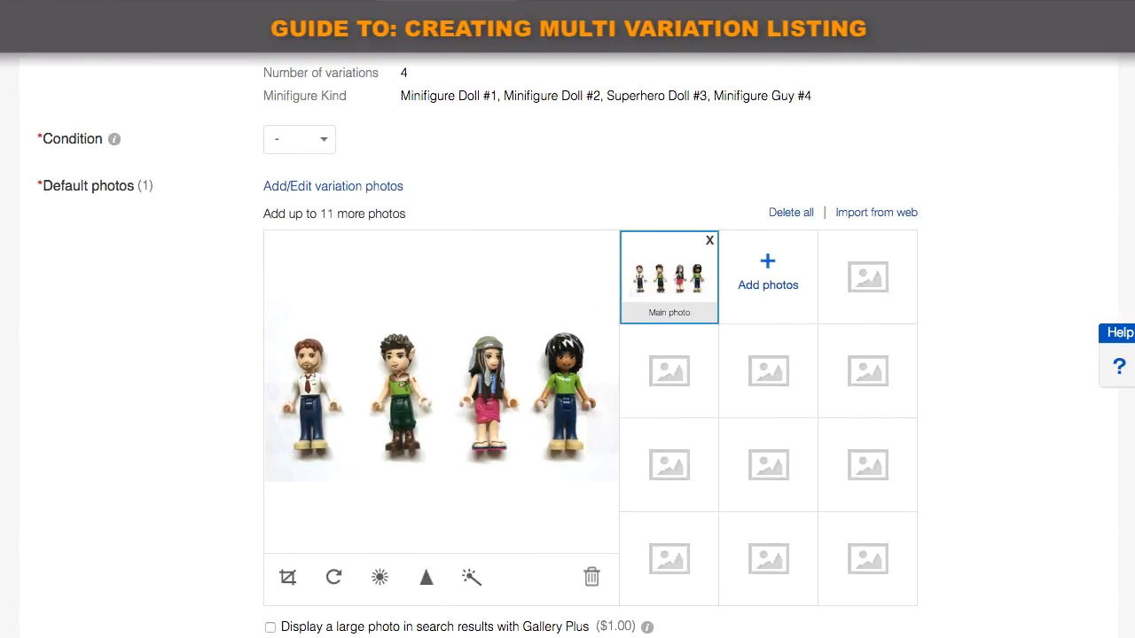
scroll(568, 354, "up", 1)
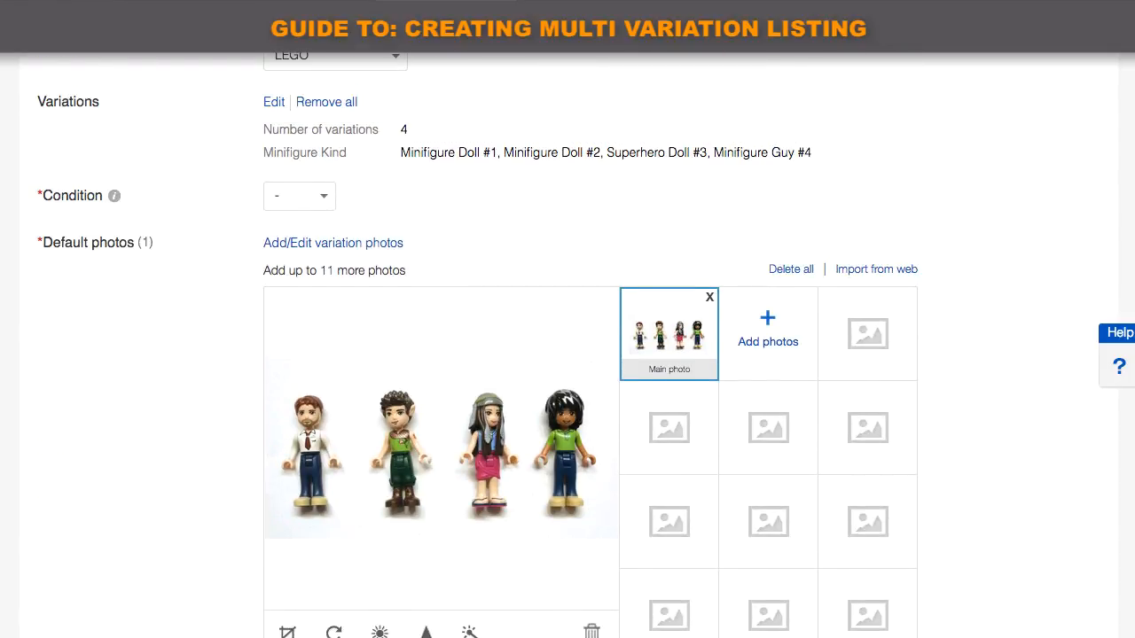
scroll(567, 355, "up", 1)
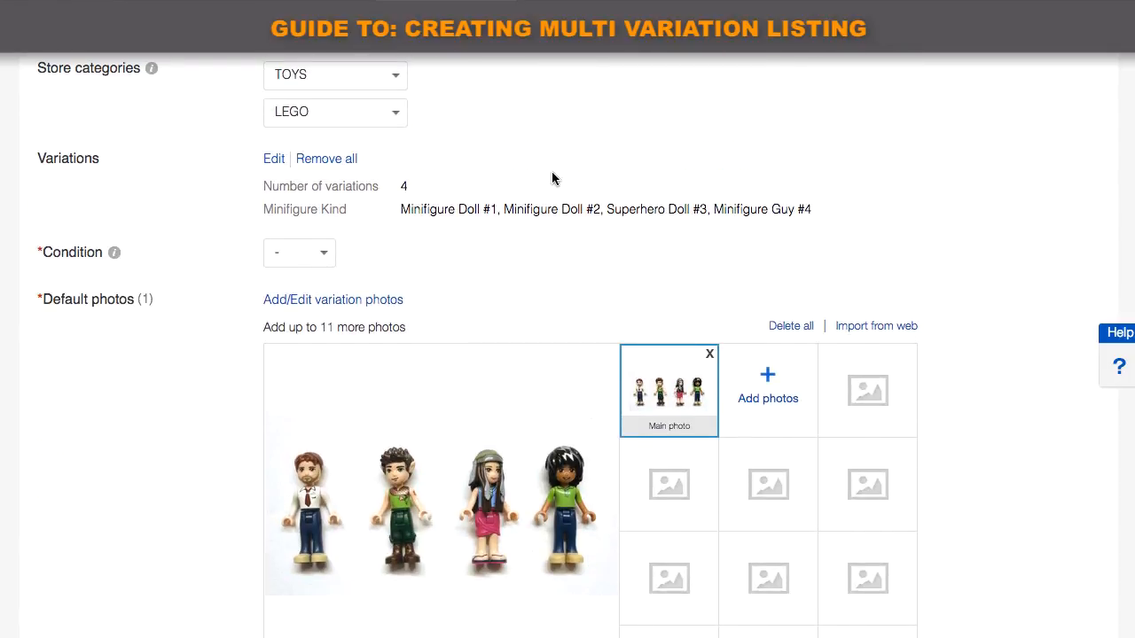
left_click(273, 160)
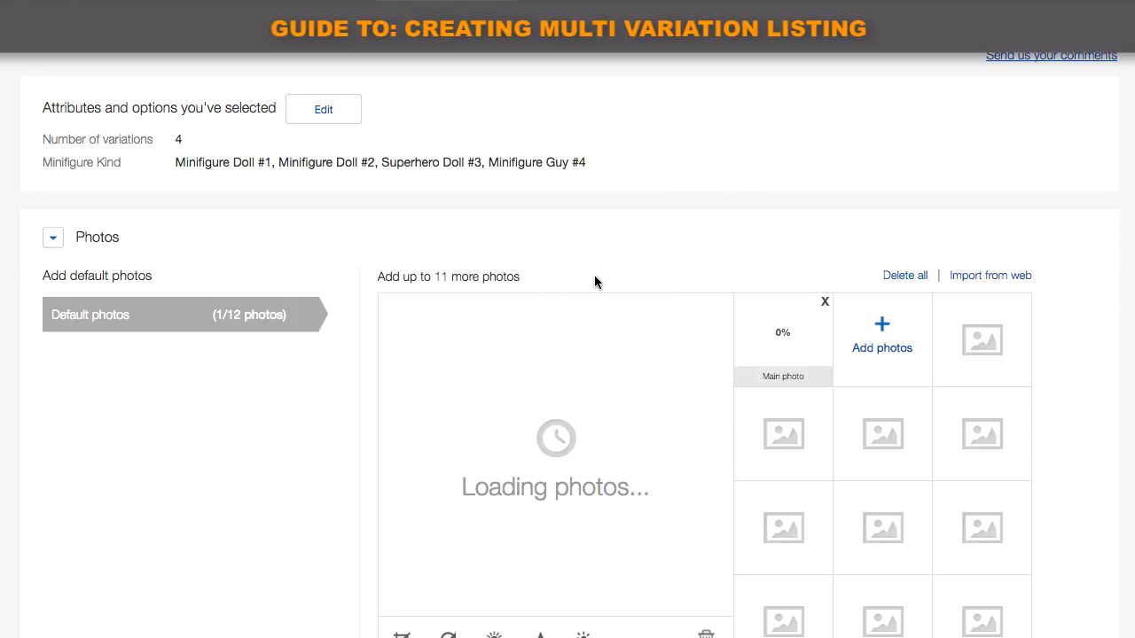
left_click(324, 113)
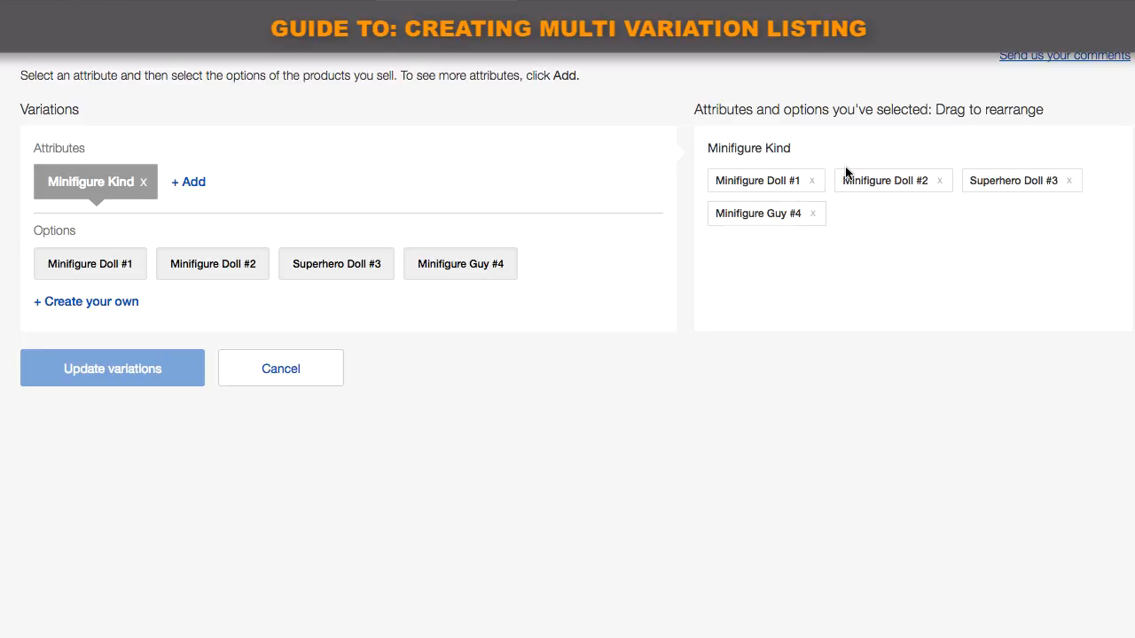
left_click(938, 181)
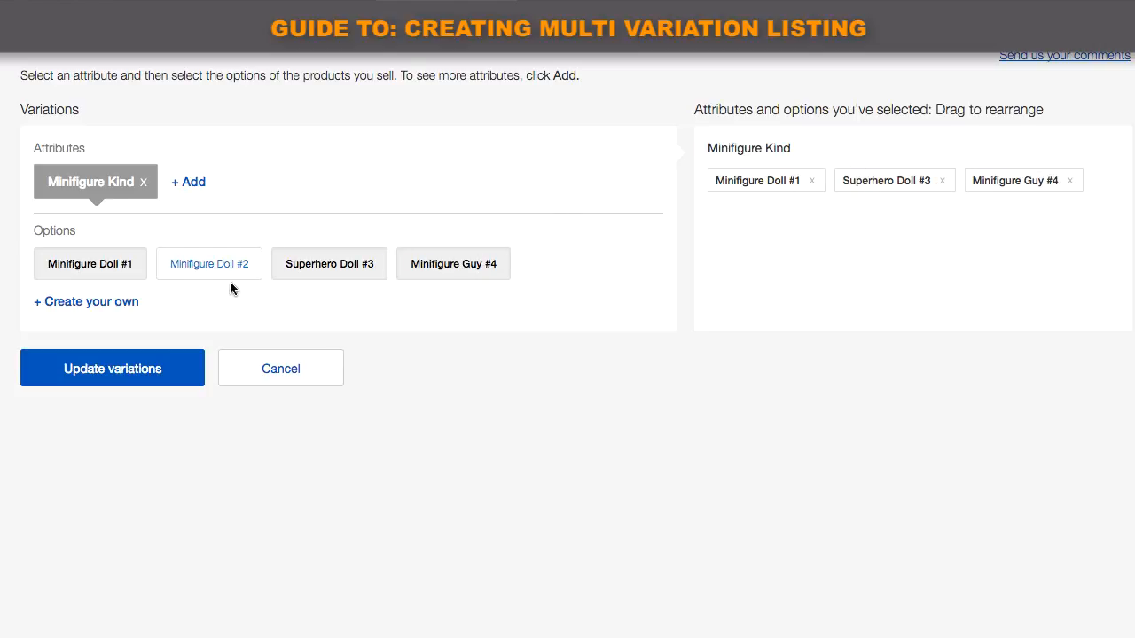
Create a custom Minifigure Kind option named Minifigure Indian #2.
left_click(108, 307)
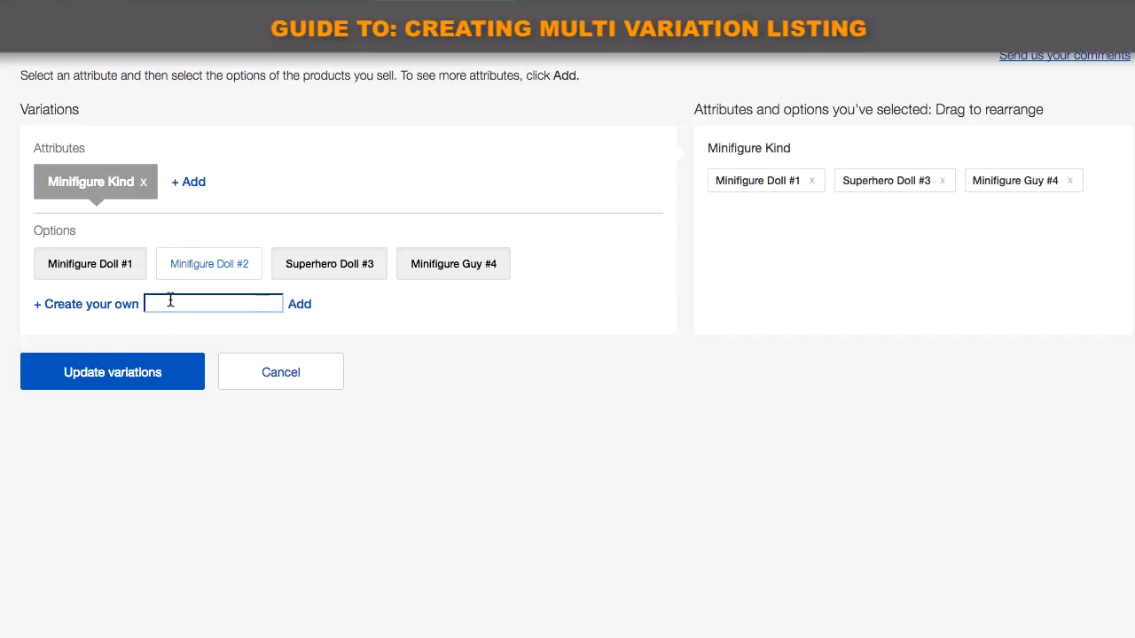
type("Minifigure Indian #")
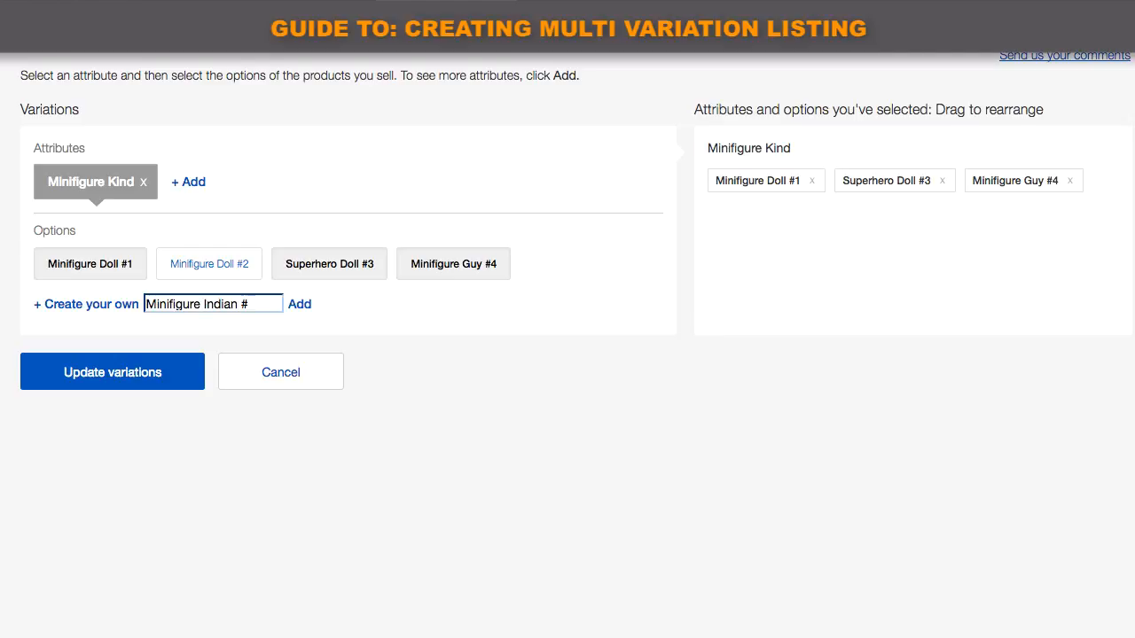
type("2")
left_click(305, 305)
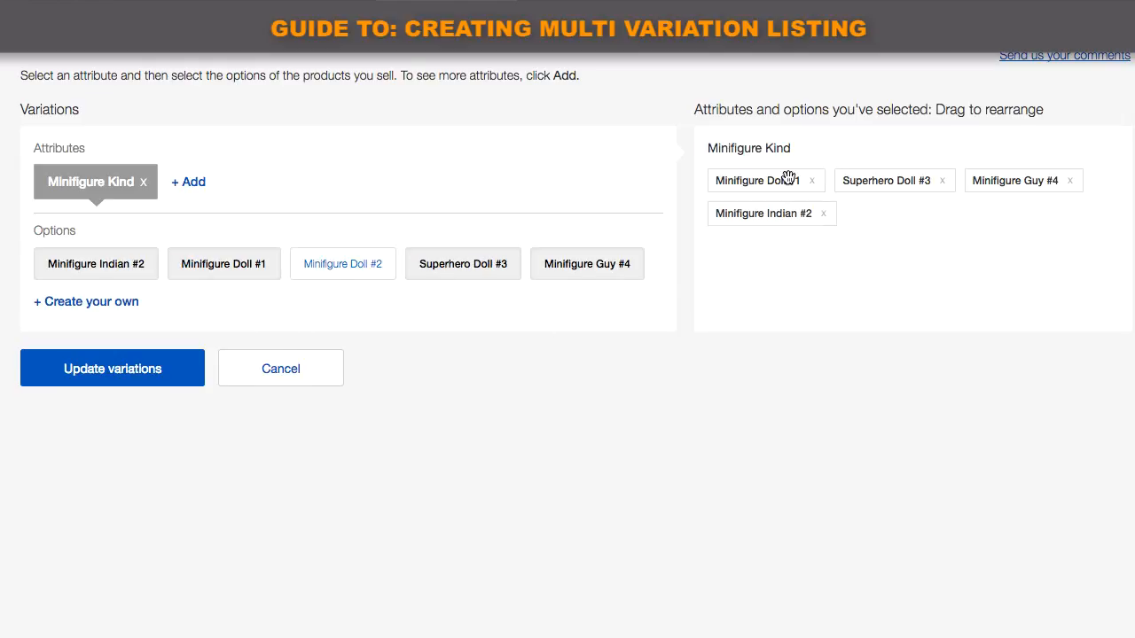
Move Minifigure Indian #2 directly after Minifigure Doll #1 in the selected options and update the variations.
left_click_drag(794, 217, 867, 184)
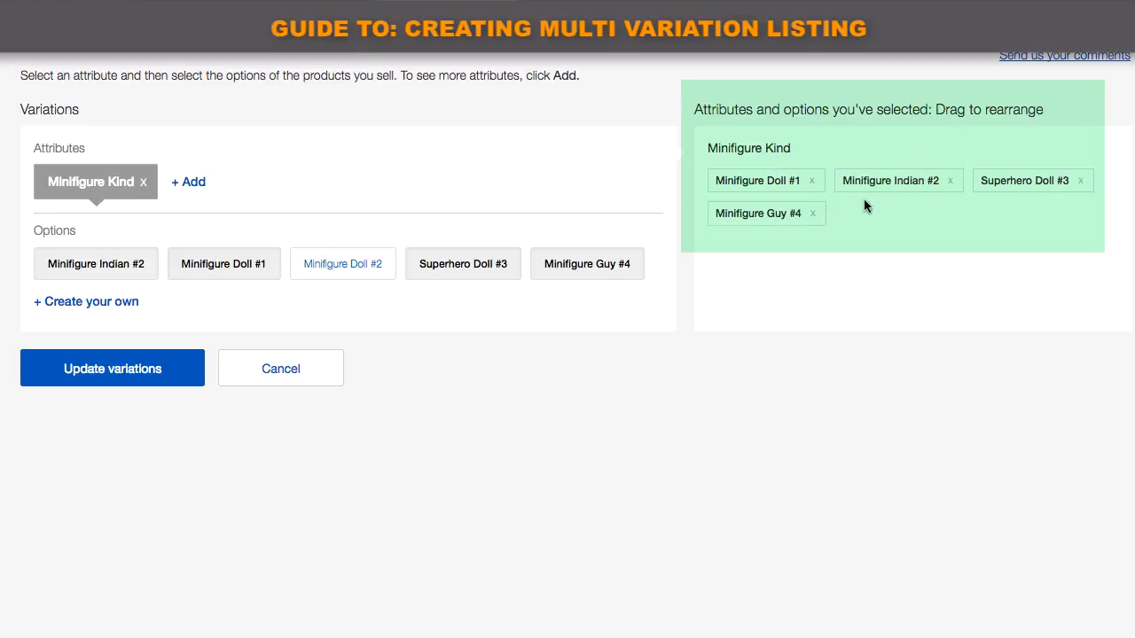
mouse_move(805, 220)
left_mouse_down()
mouse_move(904, 228)
mouse_move(770, 218)
mouse_move(837, 194)
mouse_move(719, 168)
mouse_move(753, 169)
mouse_move(810, 236)
mouse_move(788, 216)
left_mouse_up()
left_click(156, 380)
Open the variation photos section and remove the existing photo from Minifigure Doll #1.
left_click(53, 237)
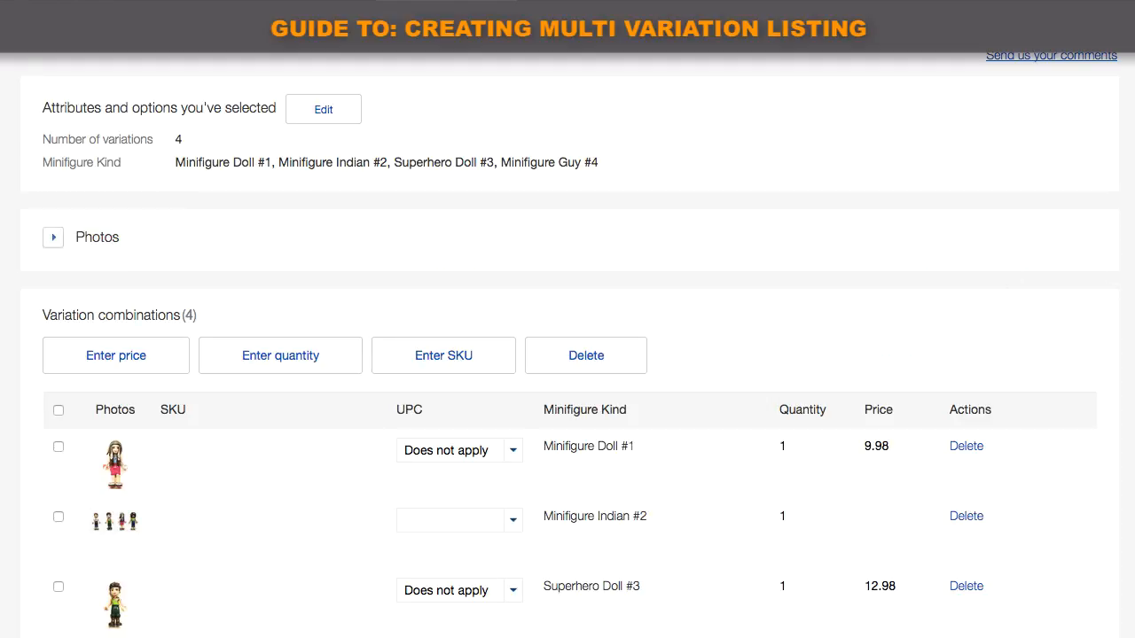
scroll(567, 355, "down", 3)
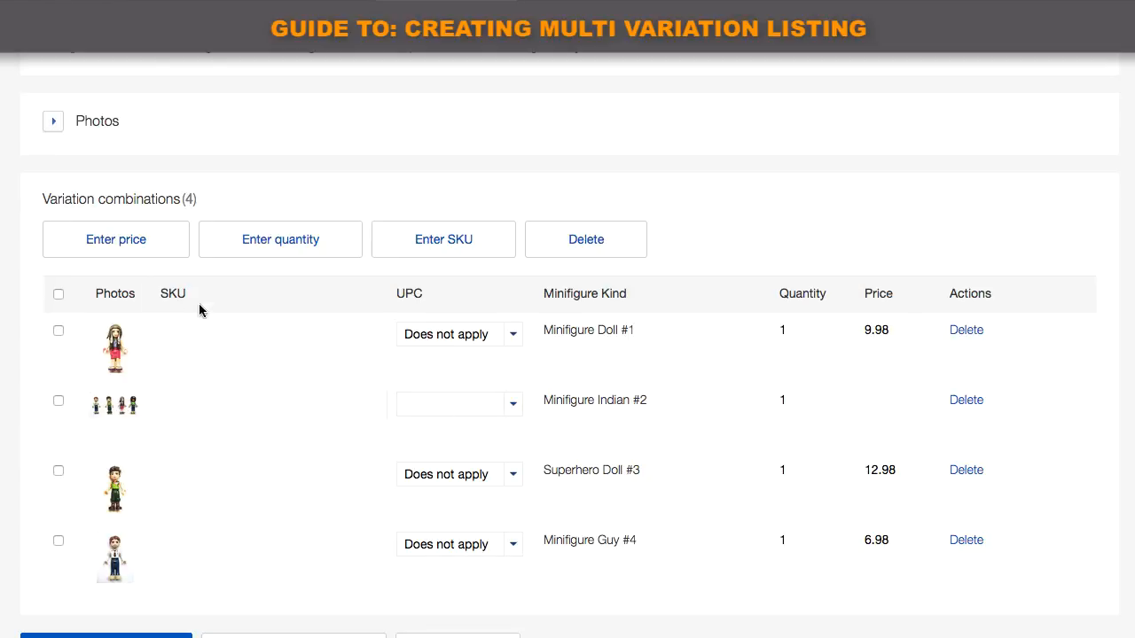
left_click(53, 125)
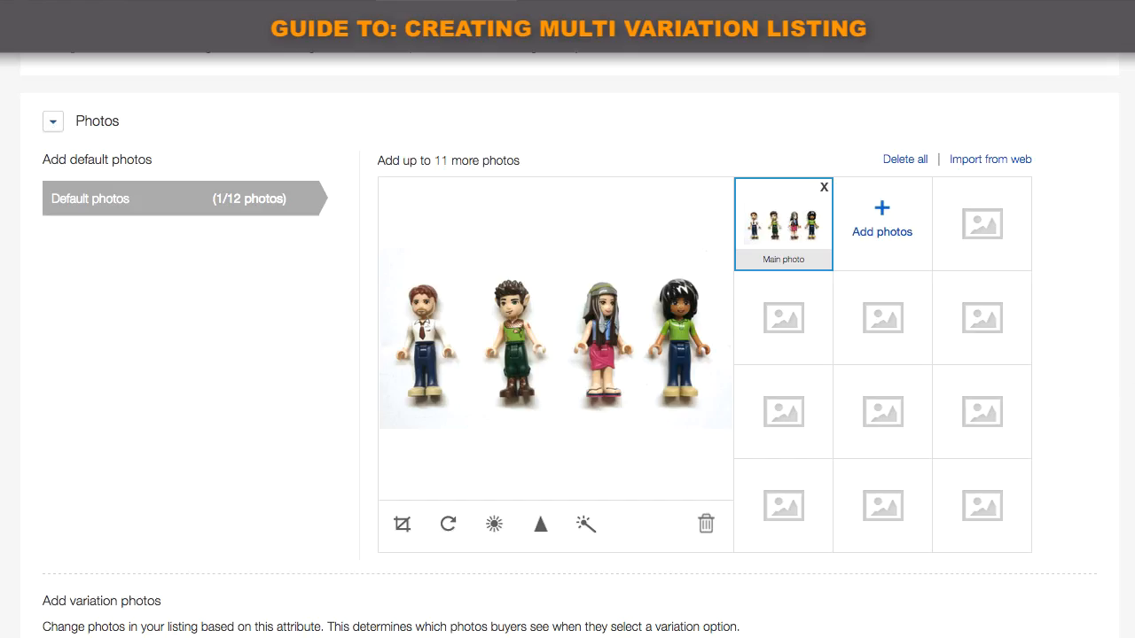
scroll(1127, 372, "down", 7)
left_click(94, 164)
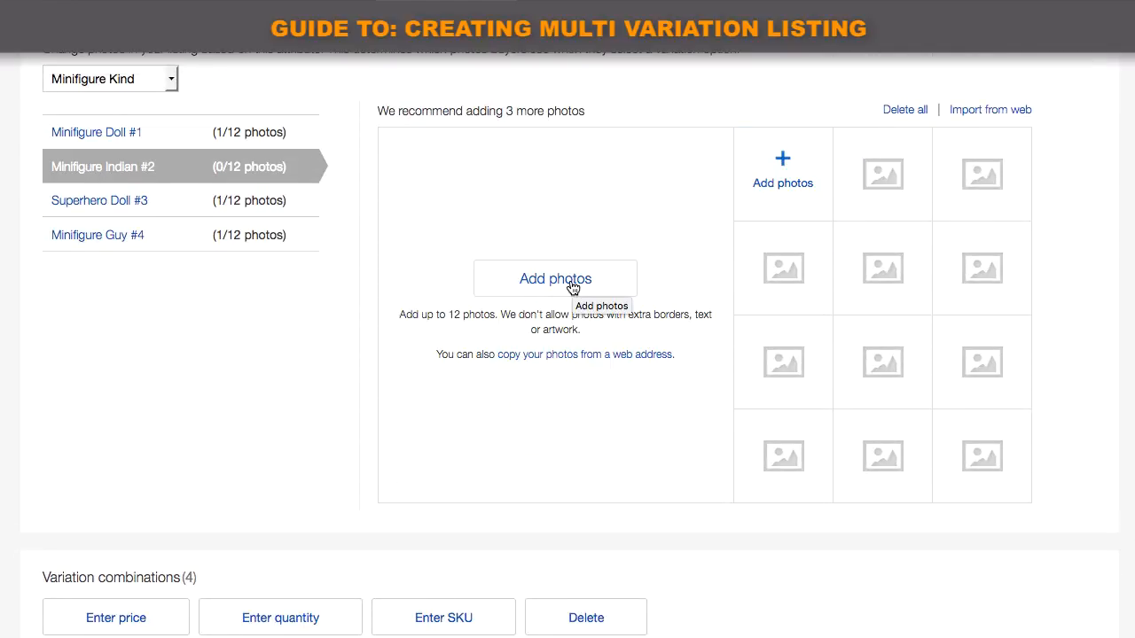
left_click(115, 133)
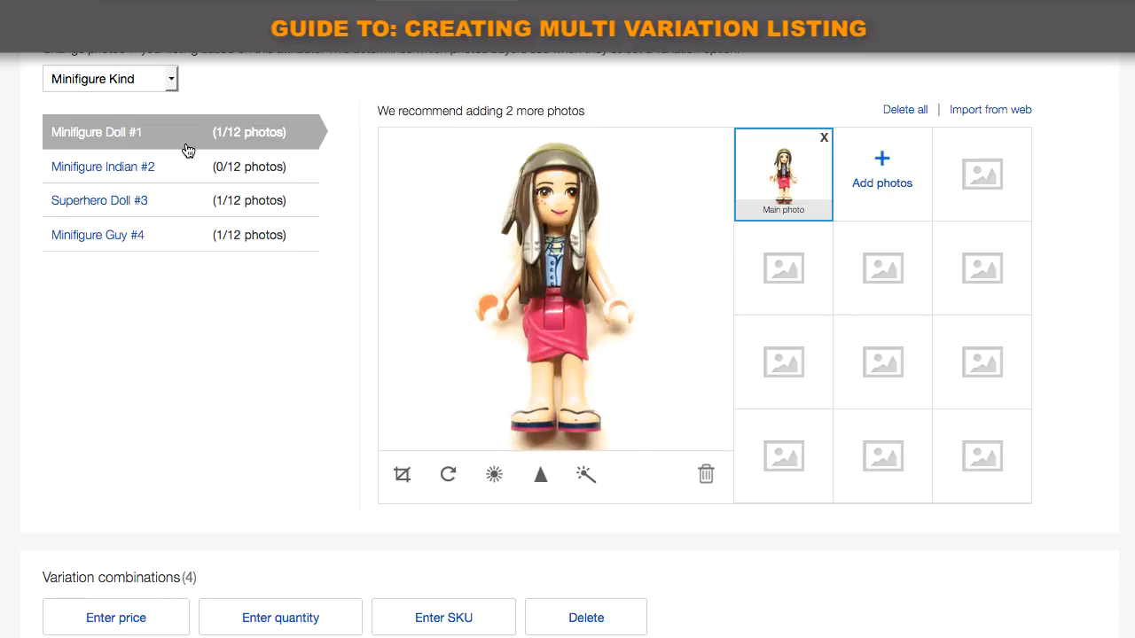
left_click(823, 138)
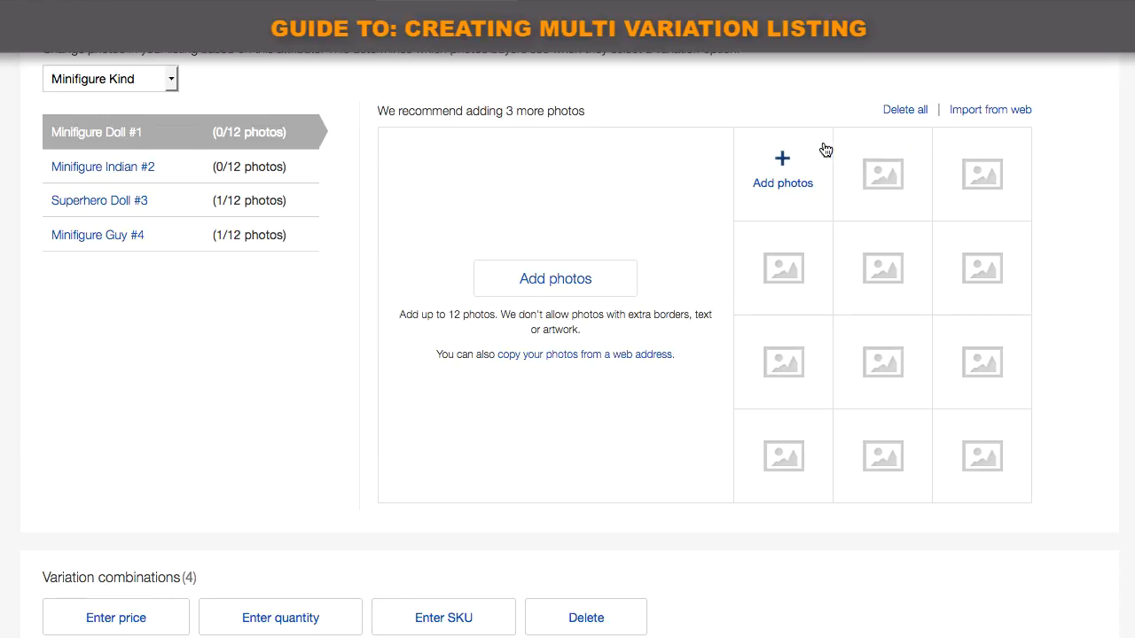
Add the photo IMG_4224.JPG from the Desktop to the Minifigure Doll #1 variation.
left_click(782, 173)
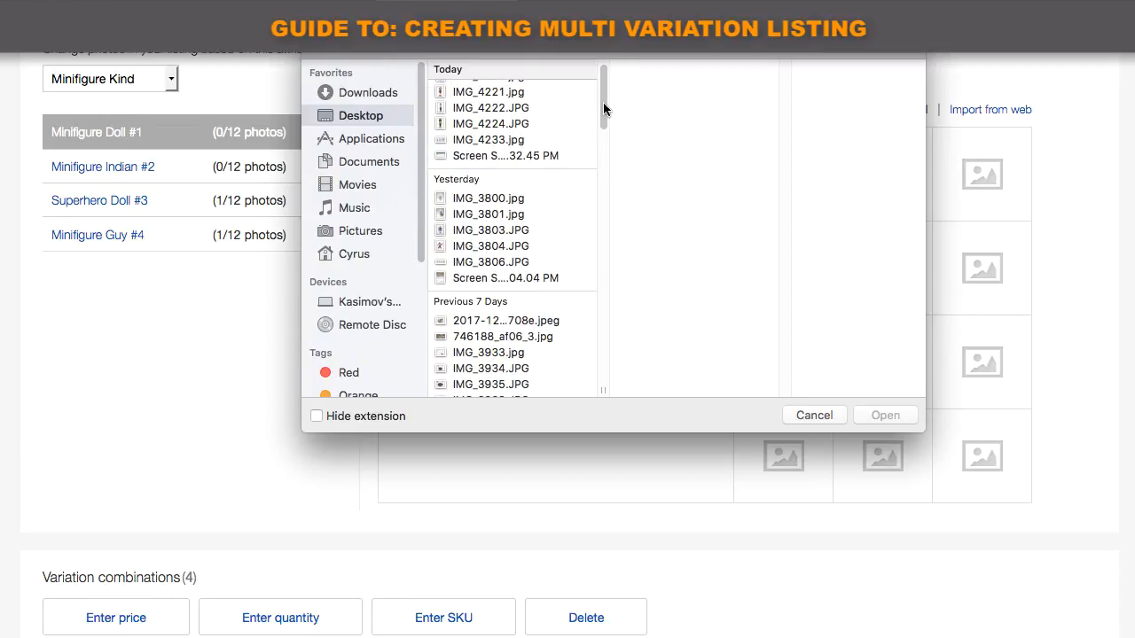
scroll(604, 108, "up", 1)
left_click(520, 121)
left_click(510, 105)
left_click(501, 89)
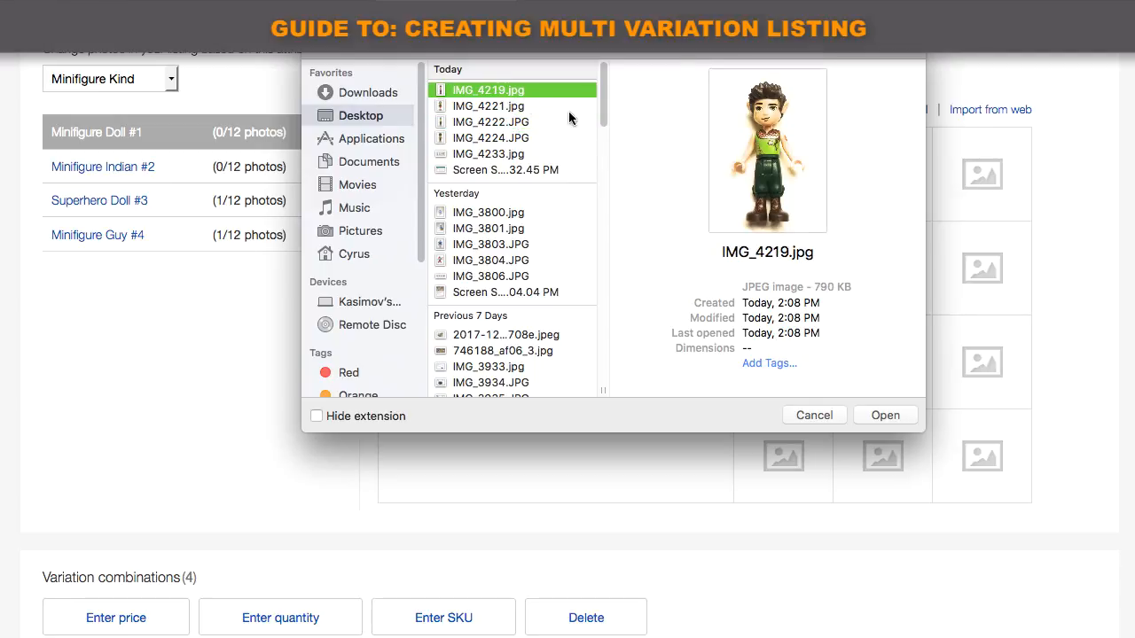
left_click(526, 121)
left_click(523, 137)
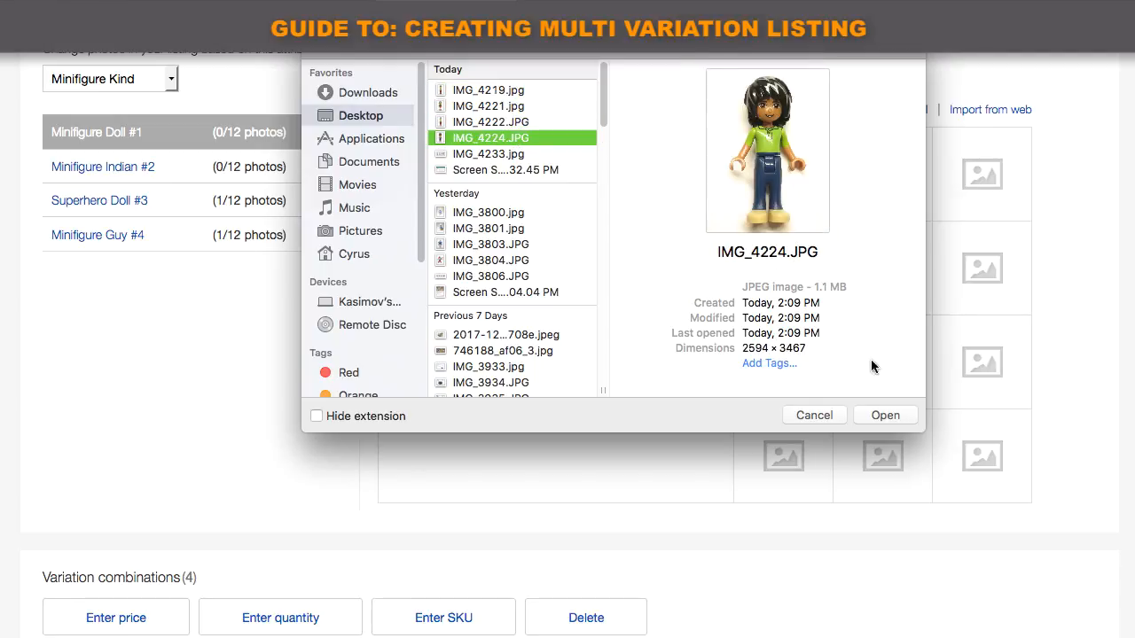
left_click(904, 416)
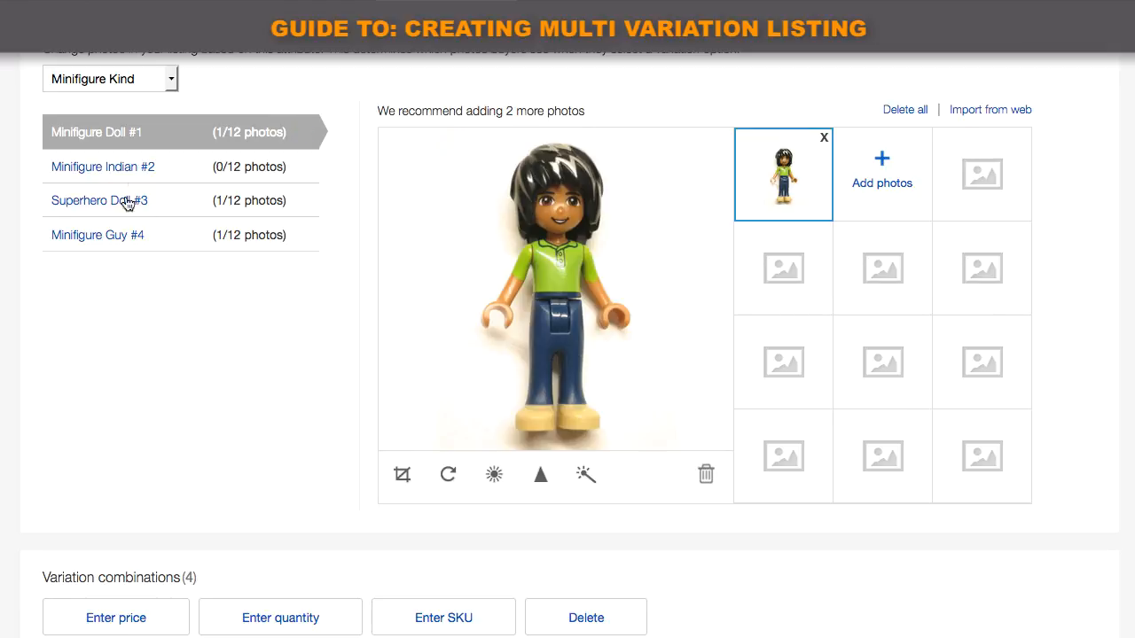
Add the photo IMG_4221.jpg from the Desktop to the Minifigure Indian #2 variation.
left_click(113, 170)
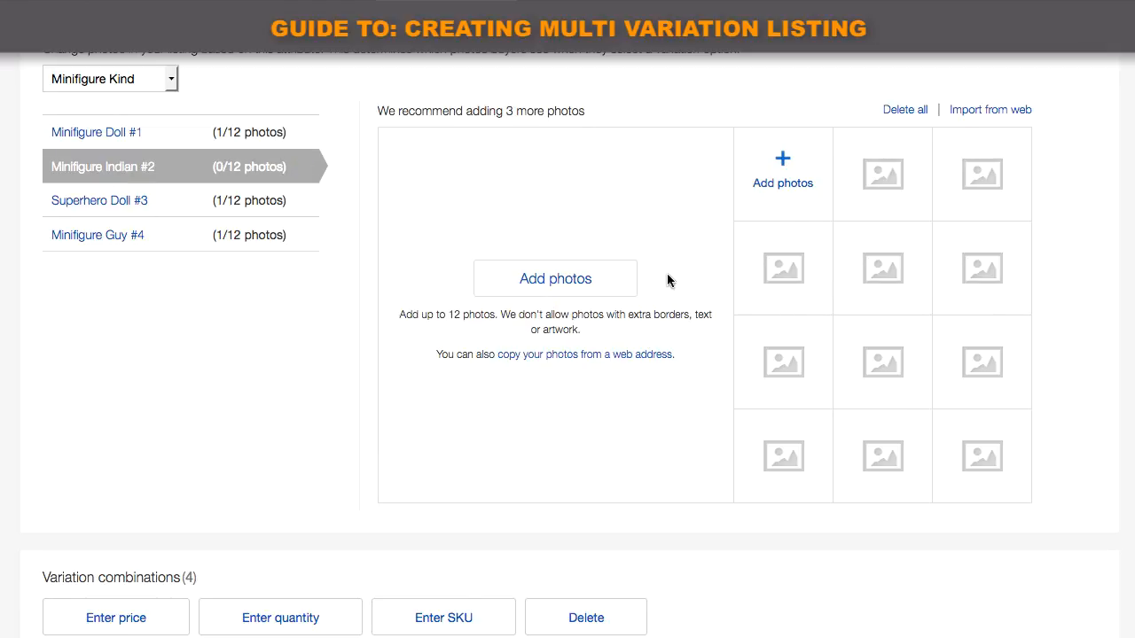
left_click(790, 168)
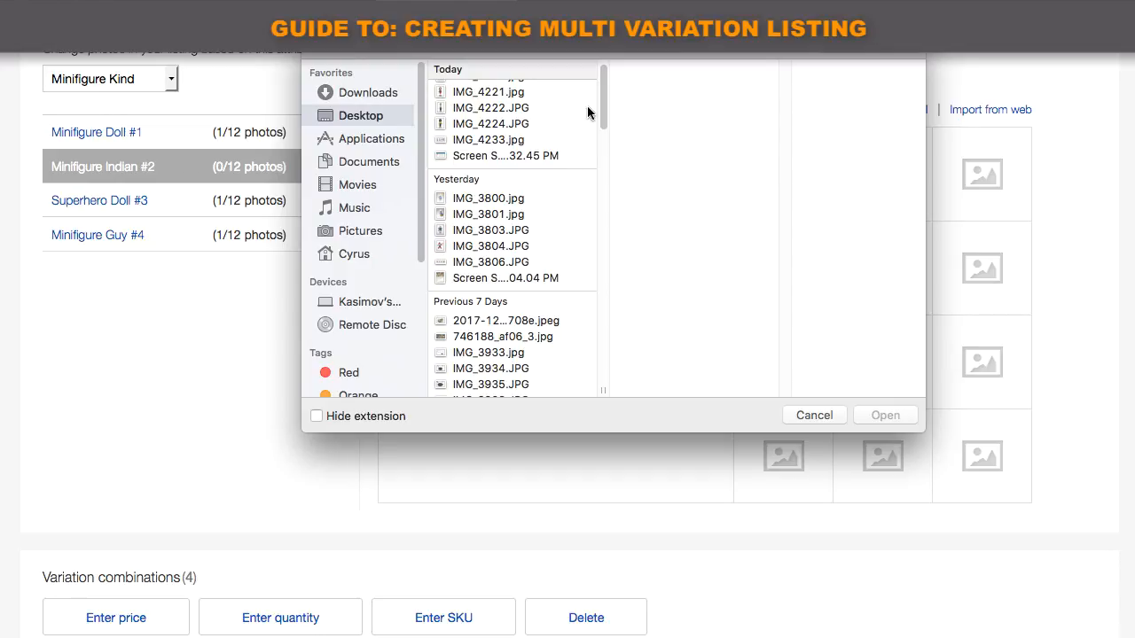
scroll(587, 112, "up", 1)
left_click(530, 92)
left_click(516, 125)
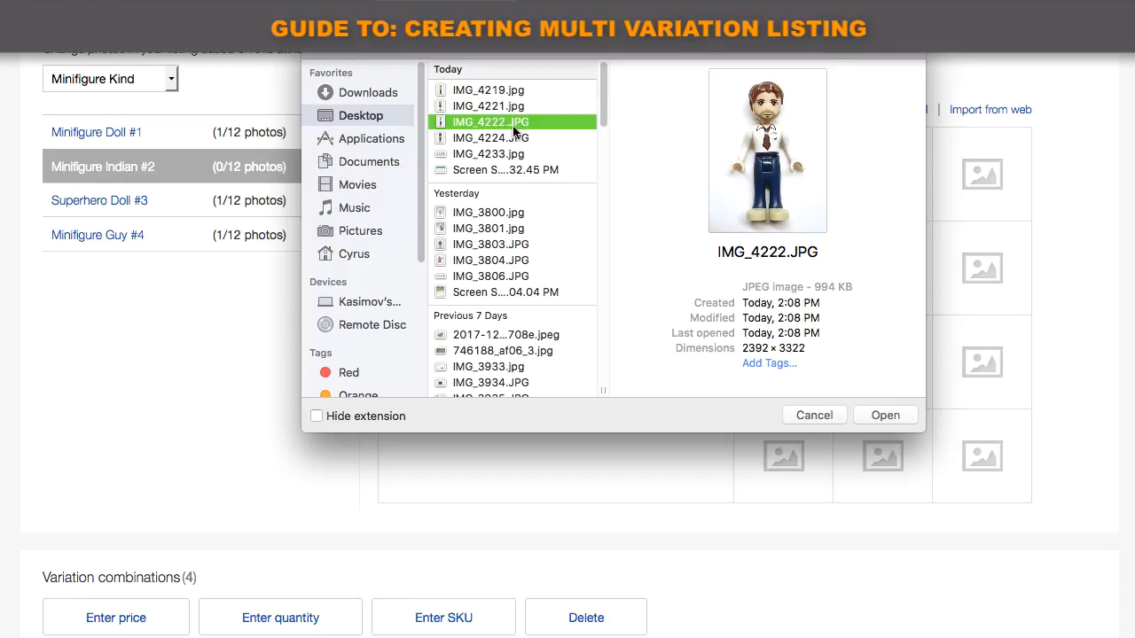
key("Up")
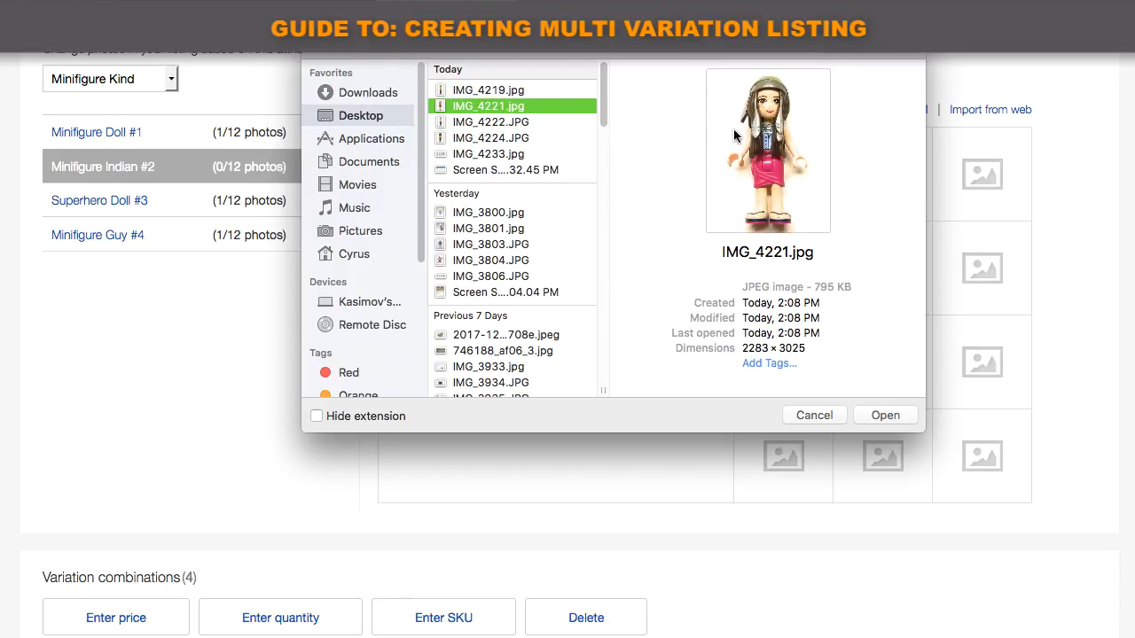
left_click(885, 415)
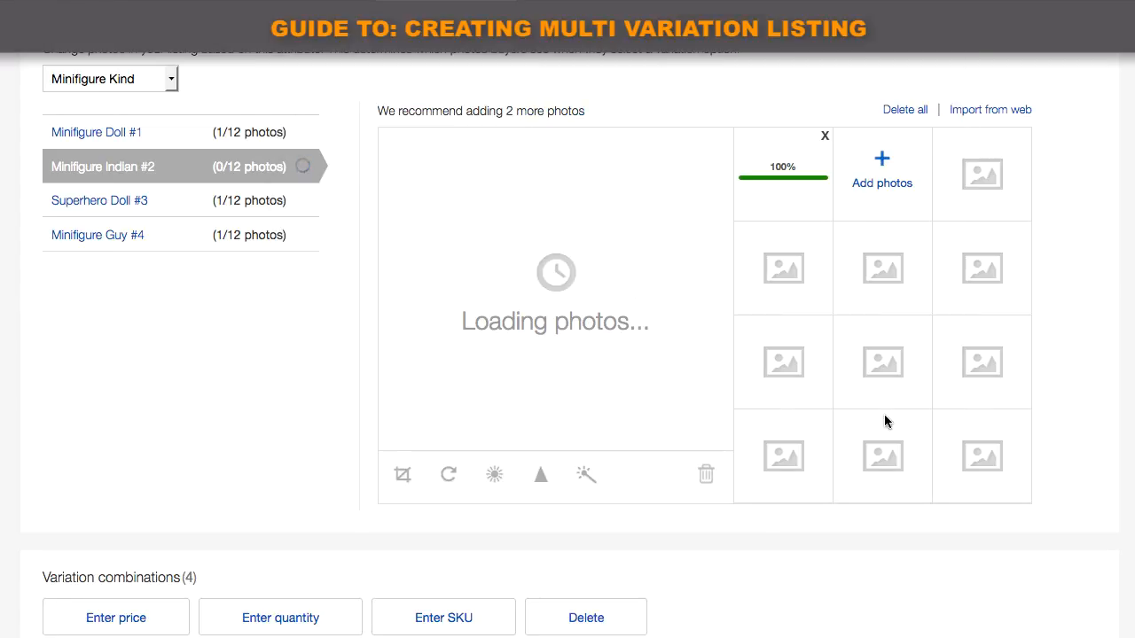
Check the other variations' photos, then raise the Minifigure Indian #2 photo's brightness to 5 and slightly adjust its contrast.
left_click(123, 201)
left_click(121, 167)
left_click(124, 224)
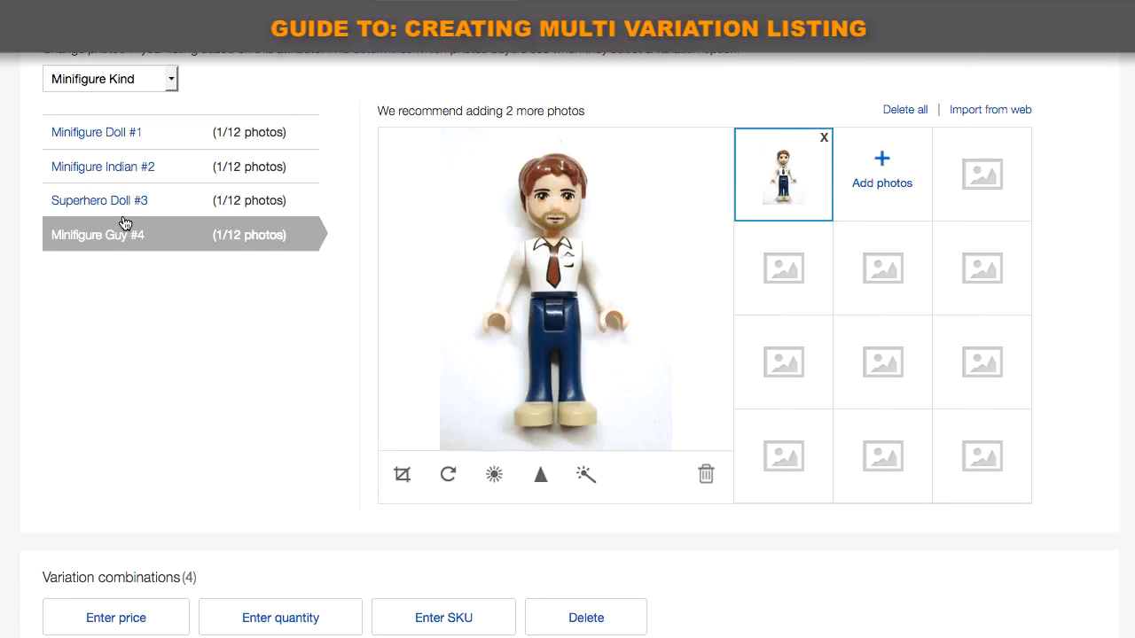
left_click(137, 177)
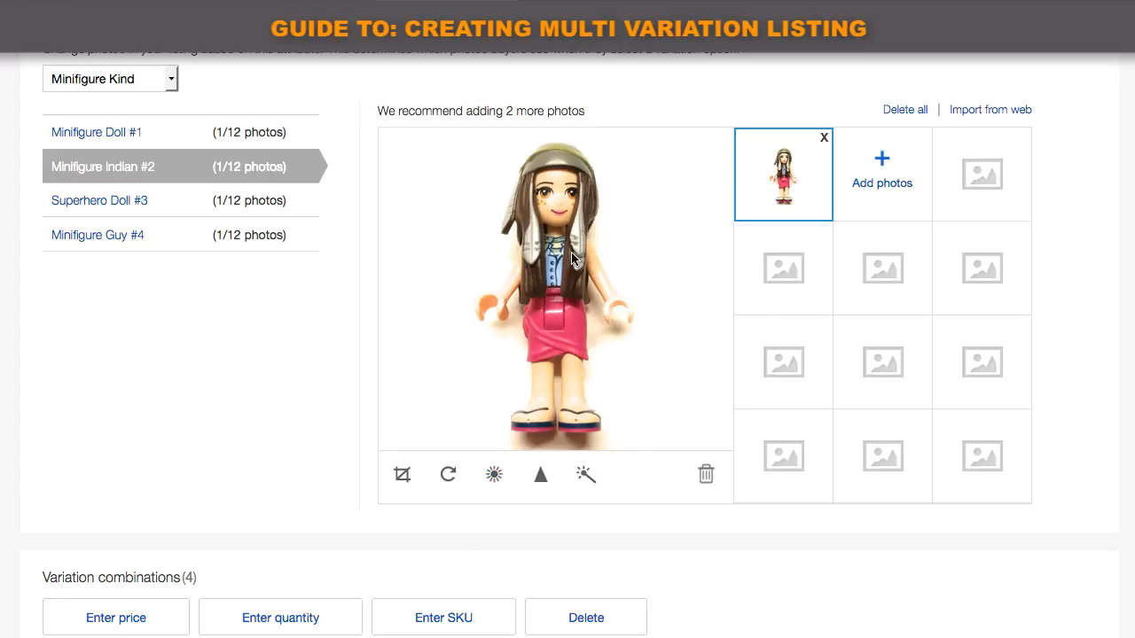
left_click(497, 475)
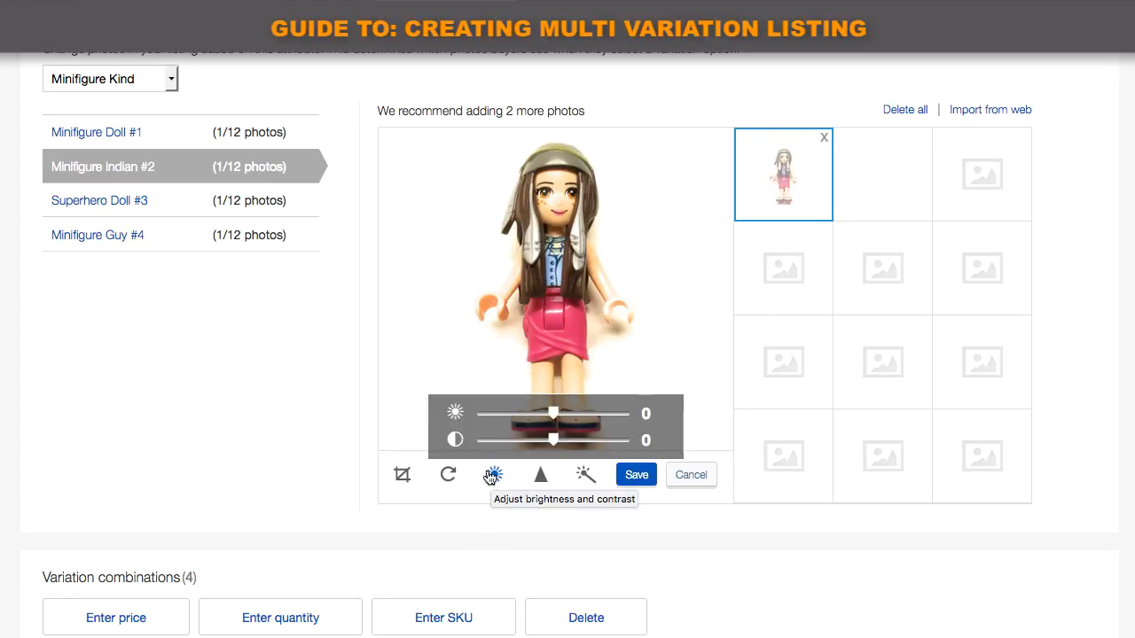
left_click_drag(551, 414, 553, 440)
left_click(722, 405)
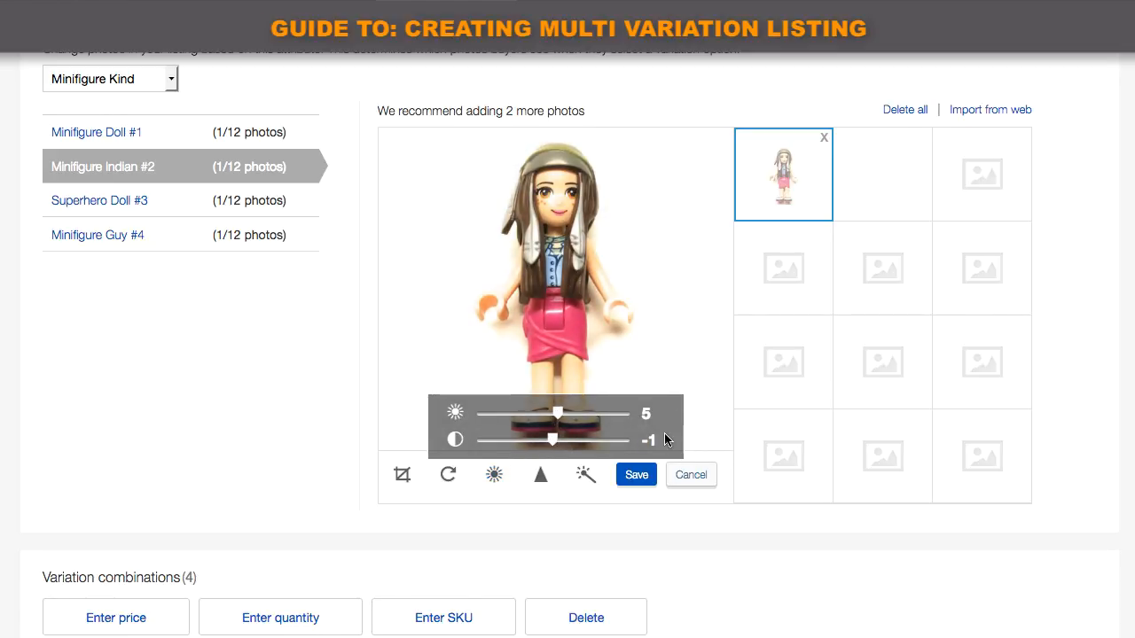
left_click_drag(554, 440, 557, 440)
Sharpen the Minifigure Indian #2 photo, crop a narrow strip off its sides, and save the edited image.
left_click(541, 479)
left_click_drag(588, 295, 542, 199)
left_click_drag(567, 256, 661, 442)
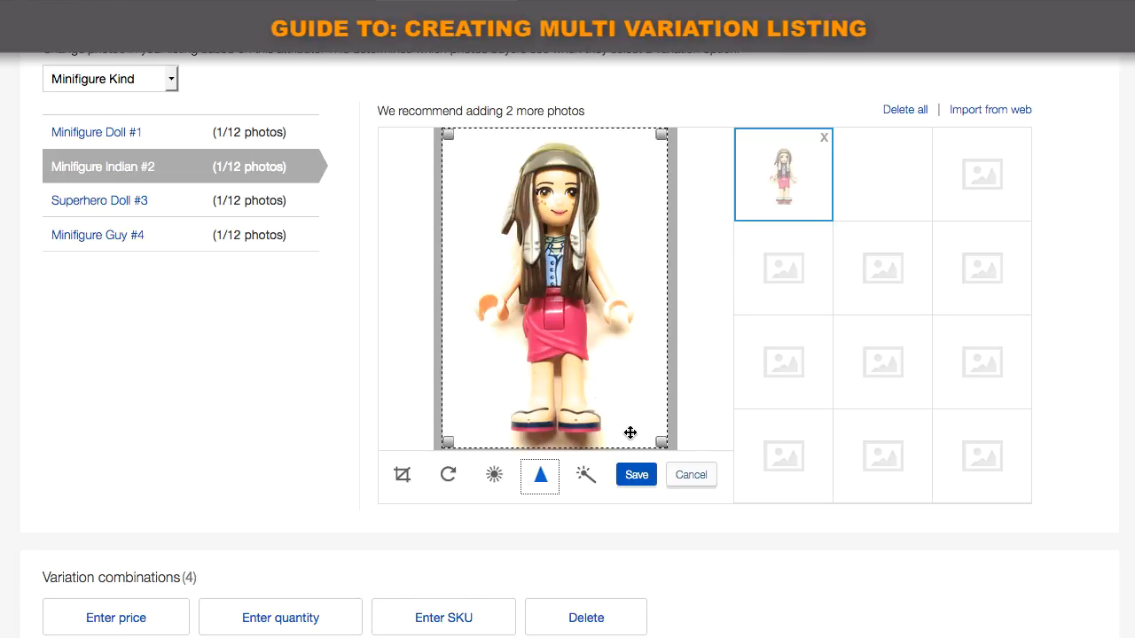
left_click(637, 476)
scroll(644, 478, "down", 5)
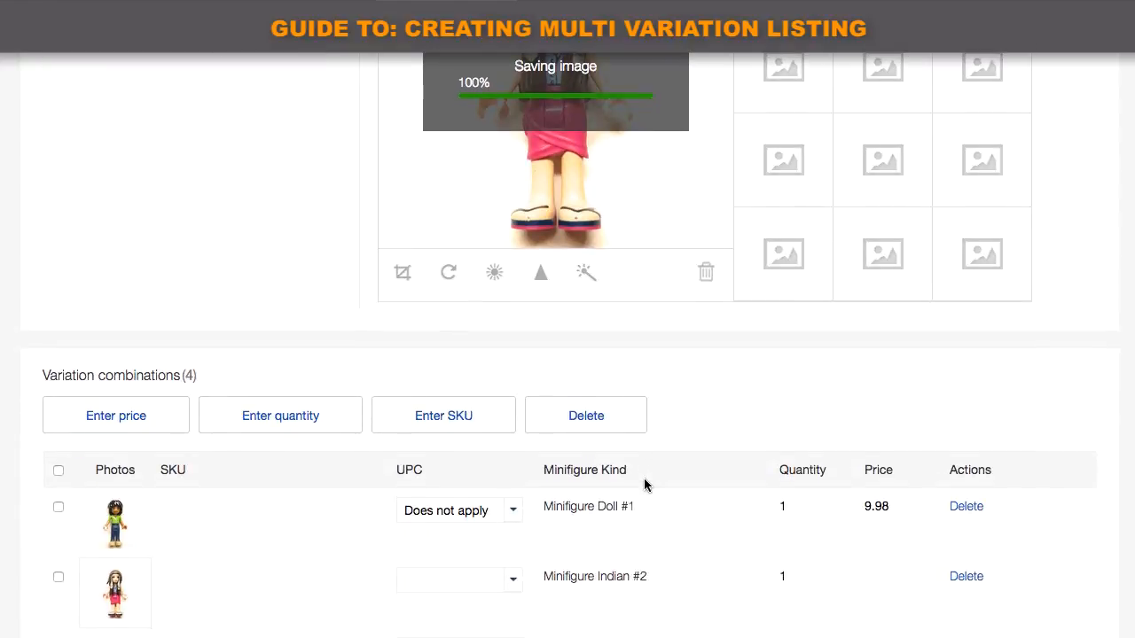
scroll(979, 369, "up", 3)
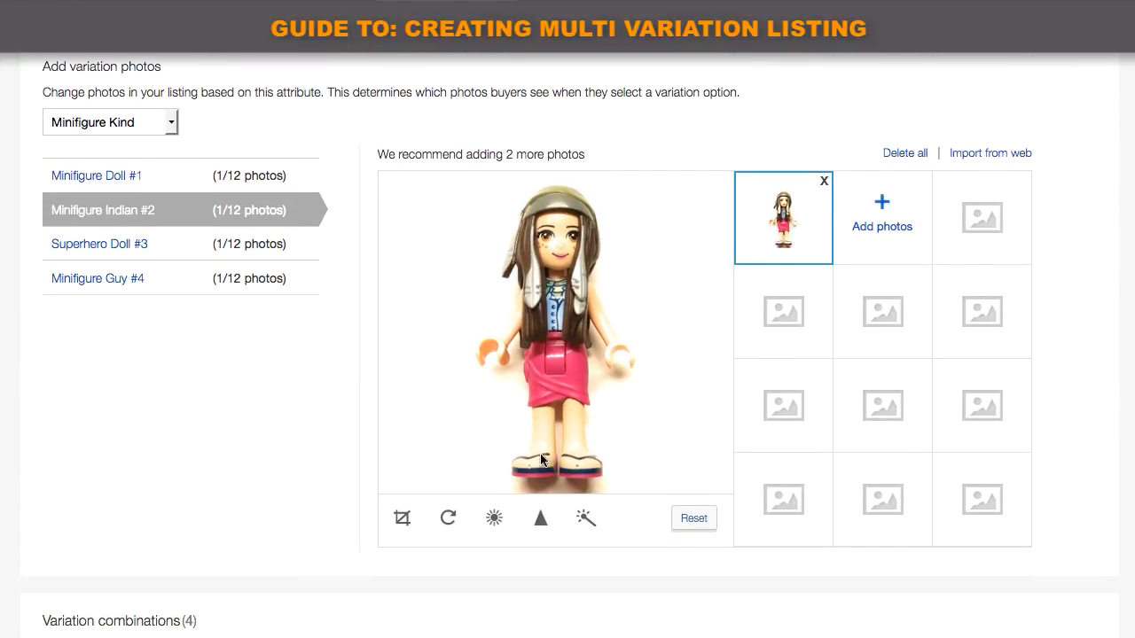
left_click(494, 518)
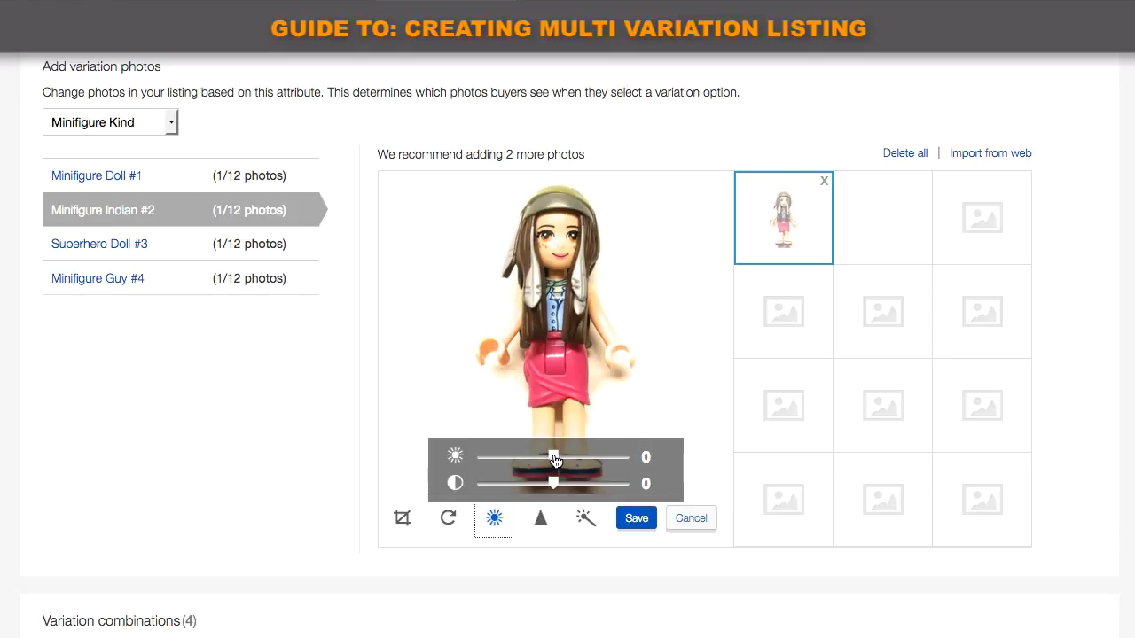
left_click_drag(553, 457, 556, 493)
left_click(524, 528)
left_click(586, 518)
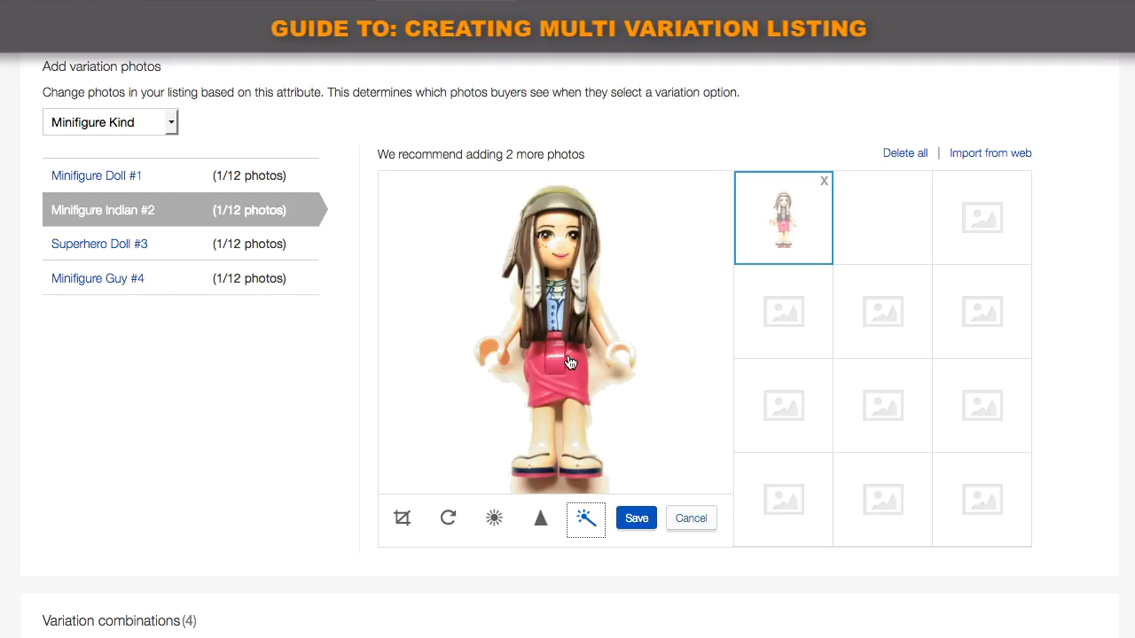
left_click(705, 532)
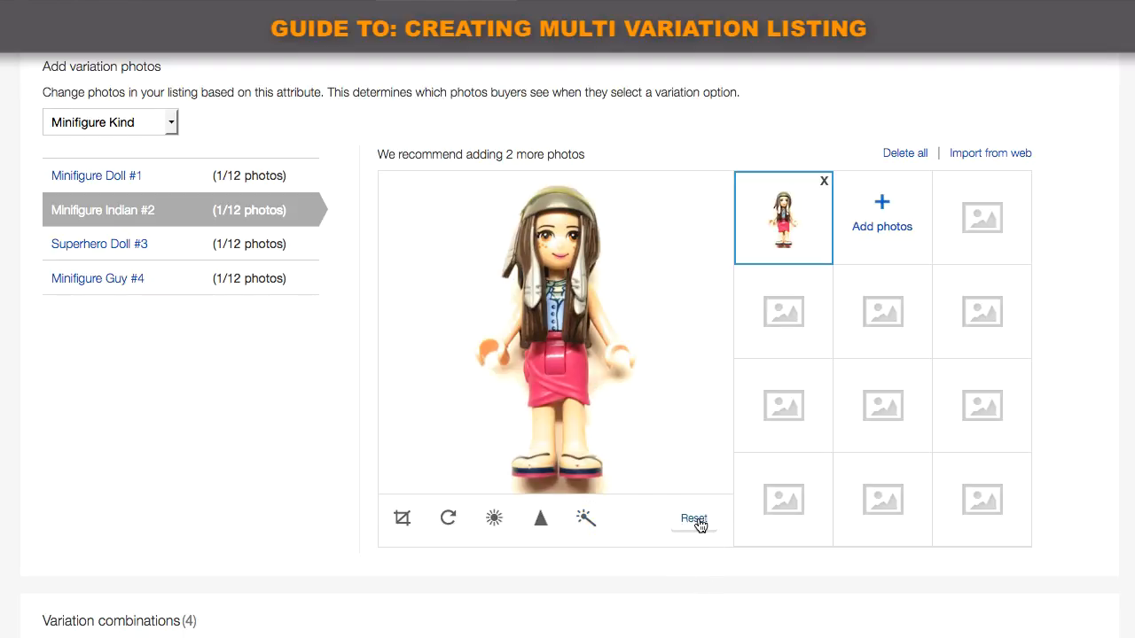
left_click(586, 520)
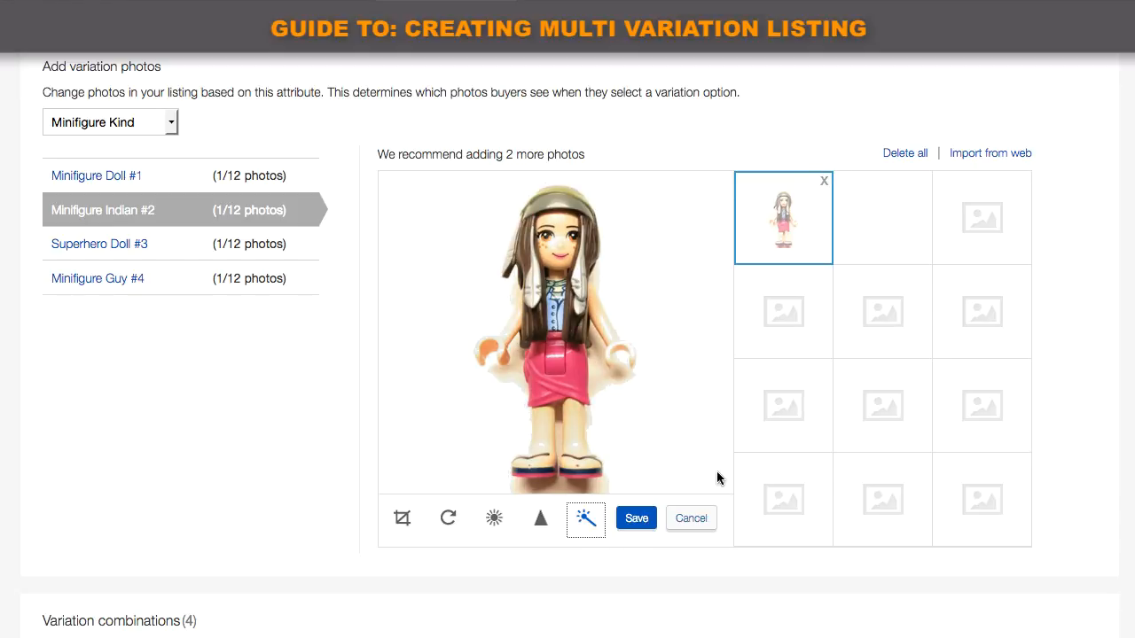
left_click(691, 519)
Set the UPC of the Minifigure Indian #2 variation to Does not apply and its price to 14.98.
scroll(567, 355, "down", 5)
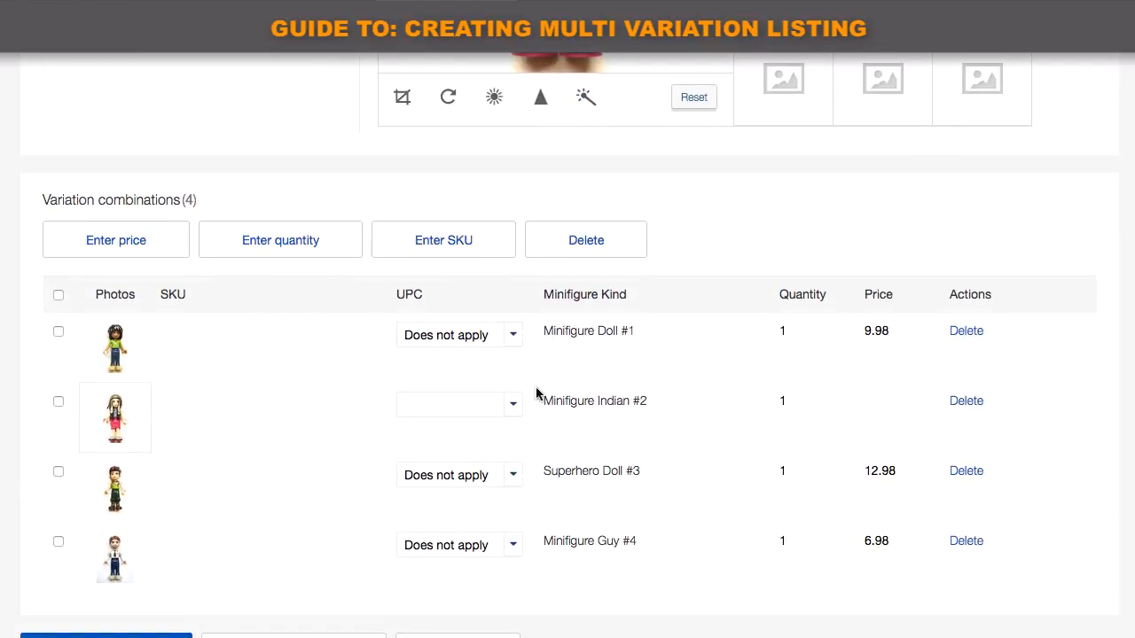
left_click(514, 408)
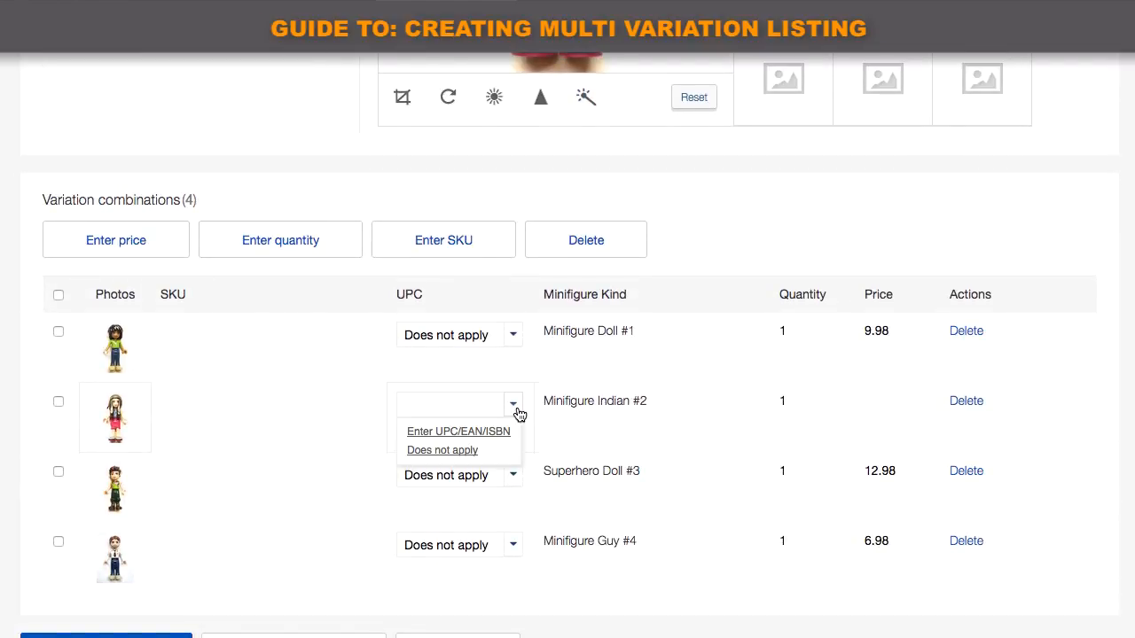
left_click(454, 452)
left_click(902, 406)
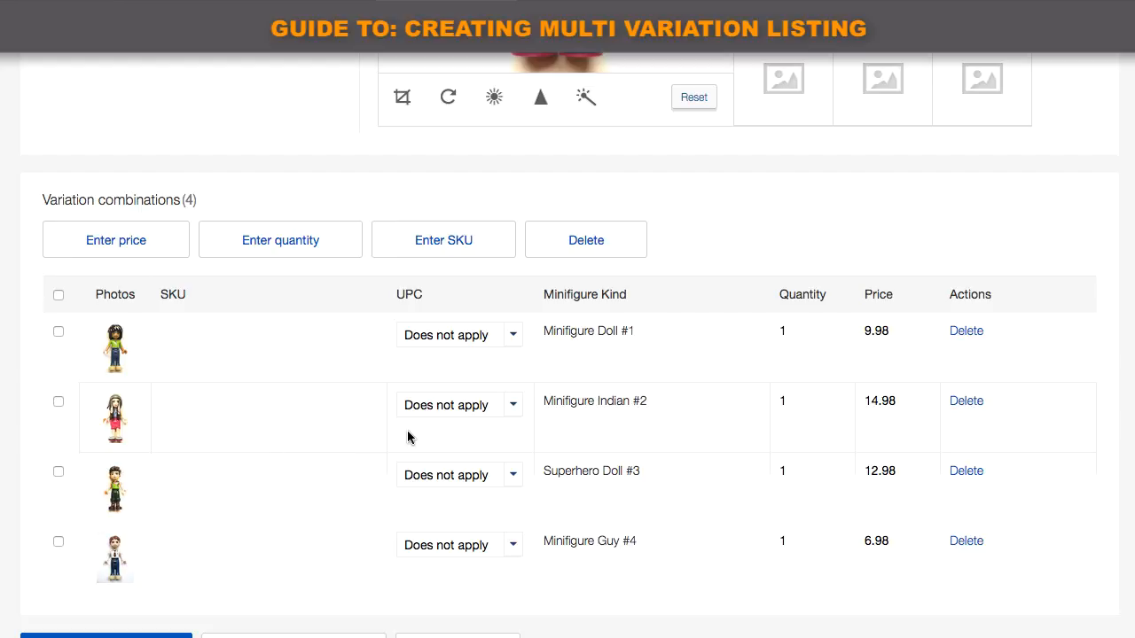
Save the variations to return to the listing form and set the item condition to New.
left_click(106, 636)
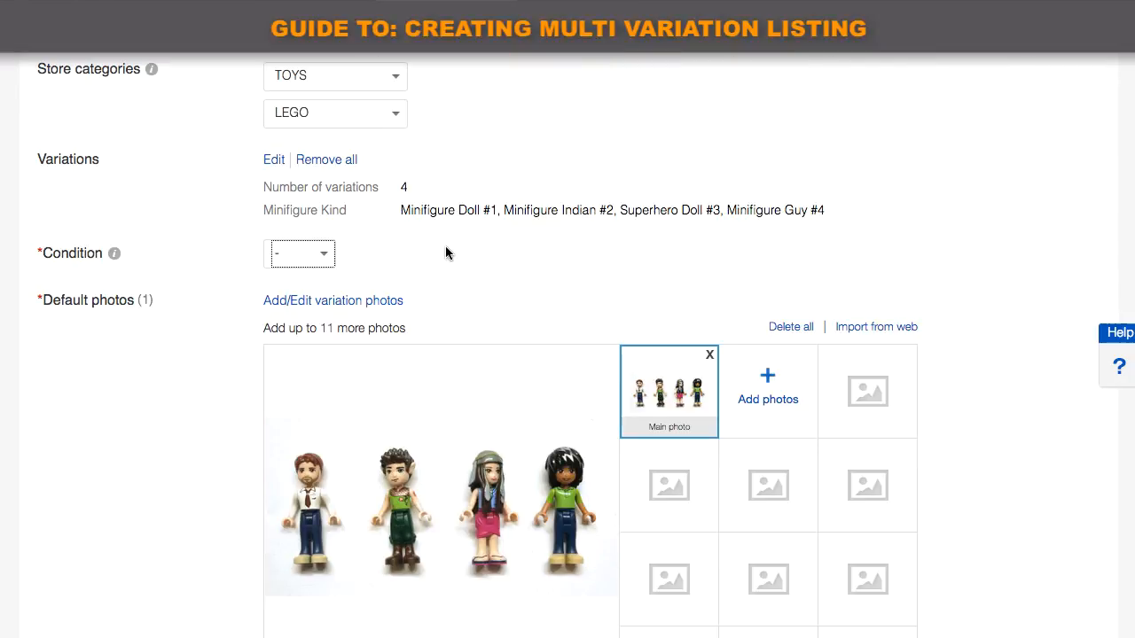
left_click(317, 254)
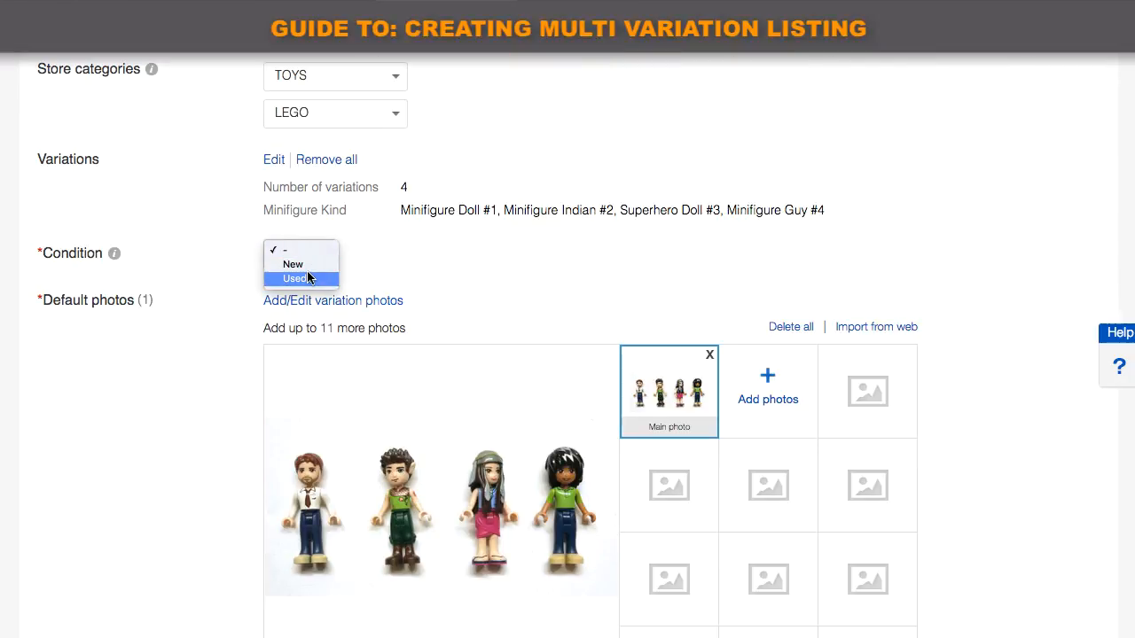
left_click(299, 266)
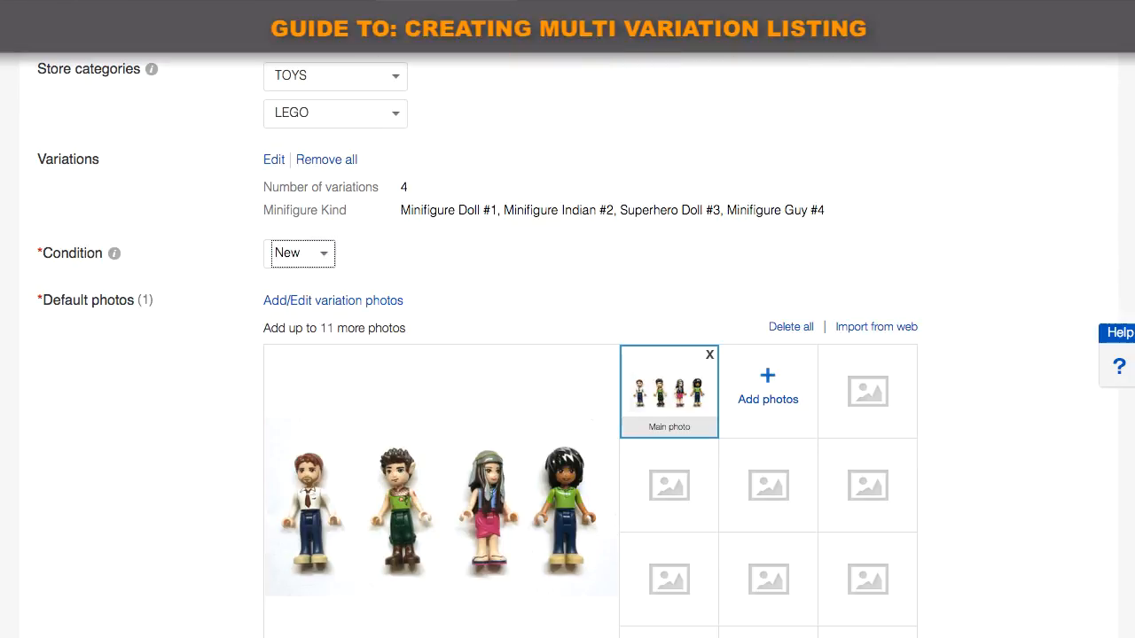
Copy the full listing title from the product details.
scroll(567, 346, "up", 5)
triple_click(613, 164)
key("ctrl+c")
right_click(613, 165)
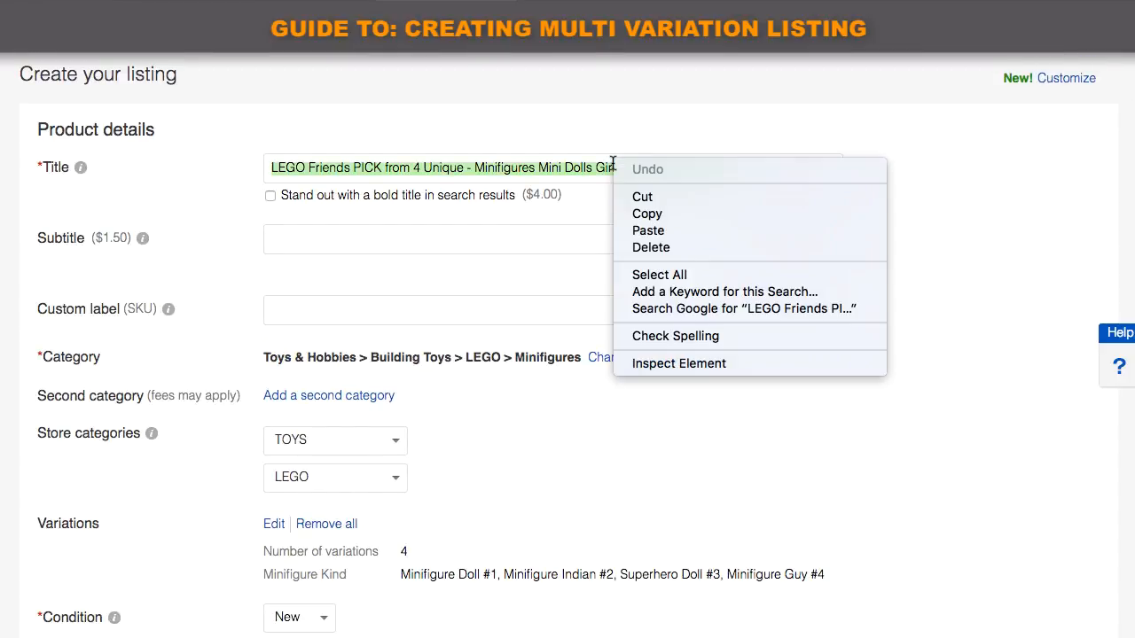
left_click(650, 214)
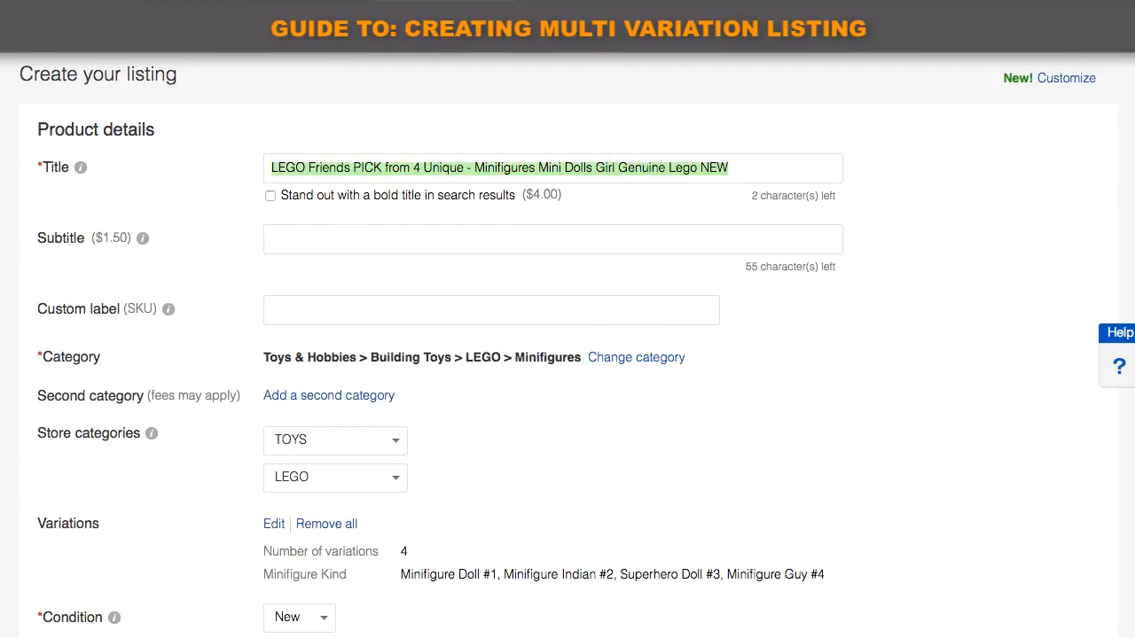
scroll(567, 346, "down", 15)
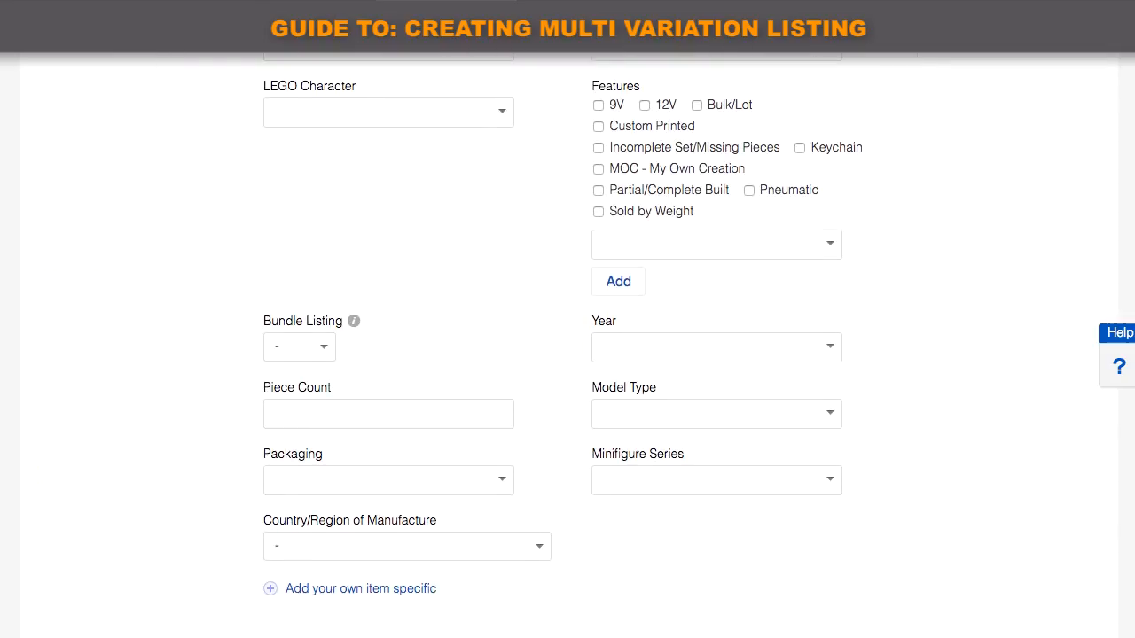
Set the LEGO Character item specific to Friends.
scroll(568, 346, "up", 3)
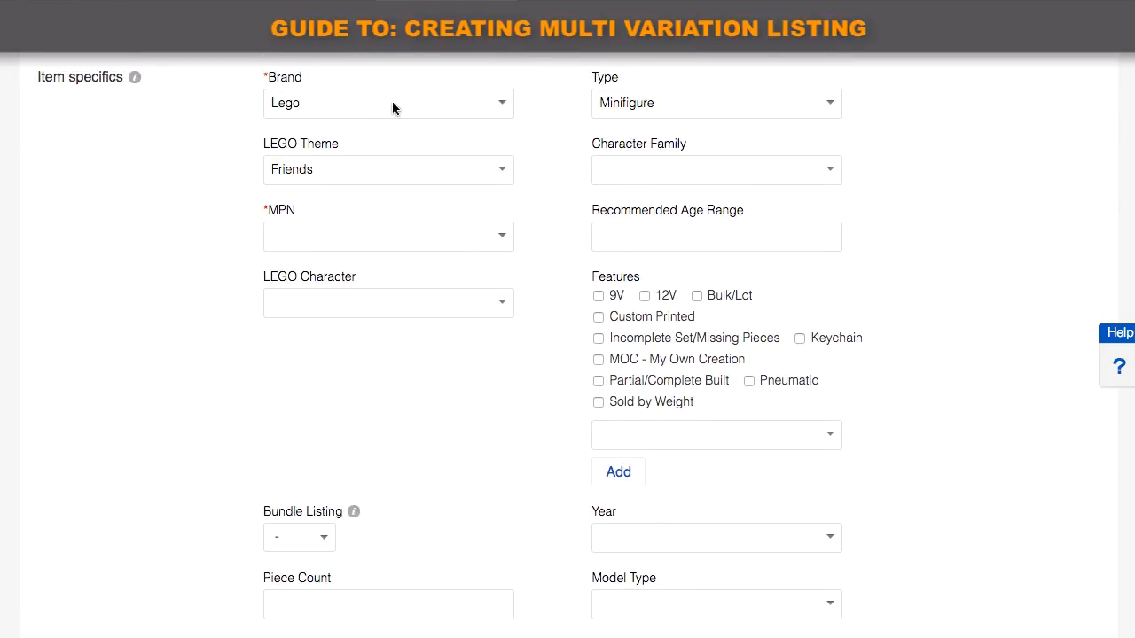
scroll(568, 346, "down", 2)
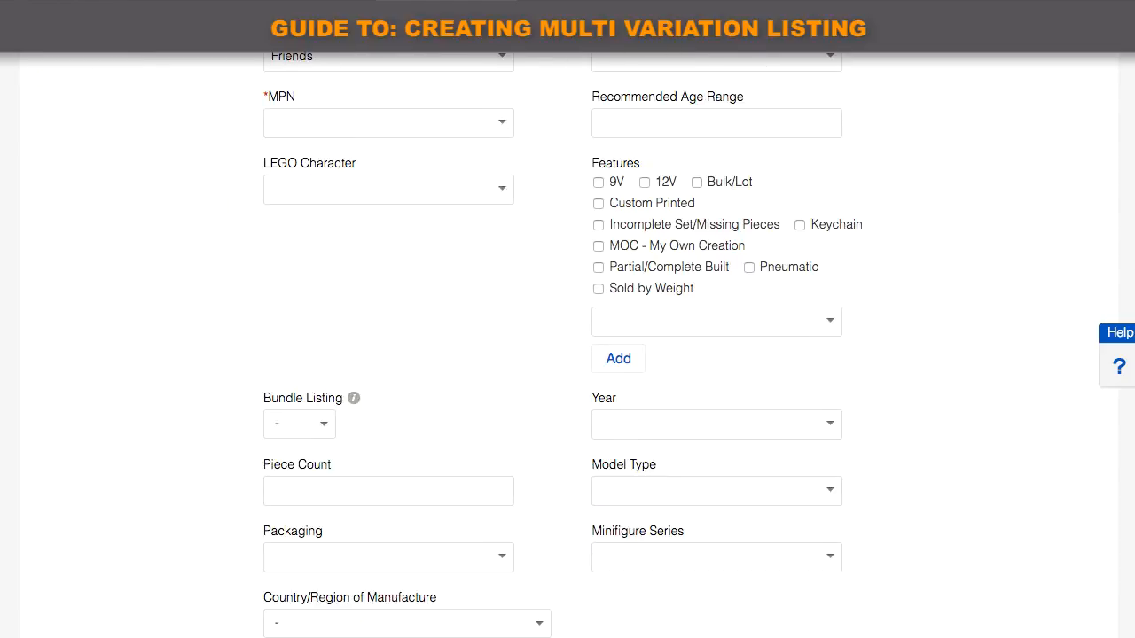
left_click(426, 193)
type("Friends")
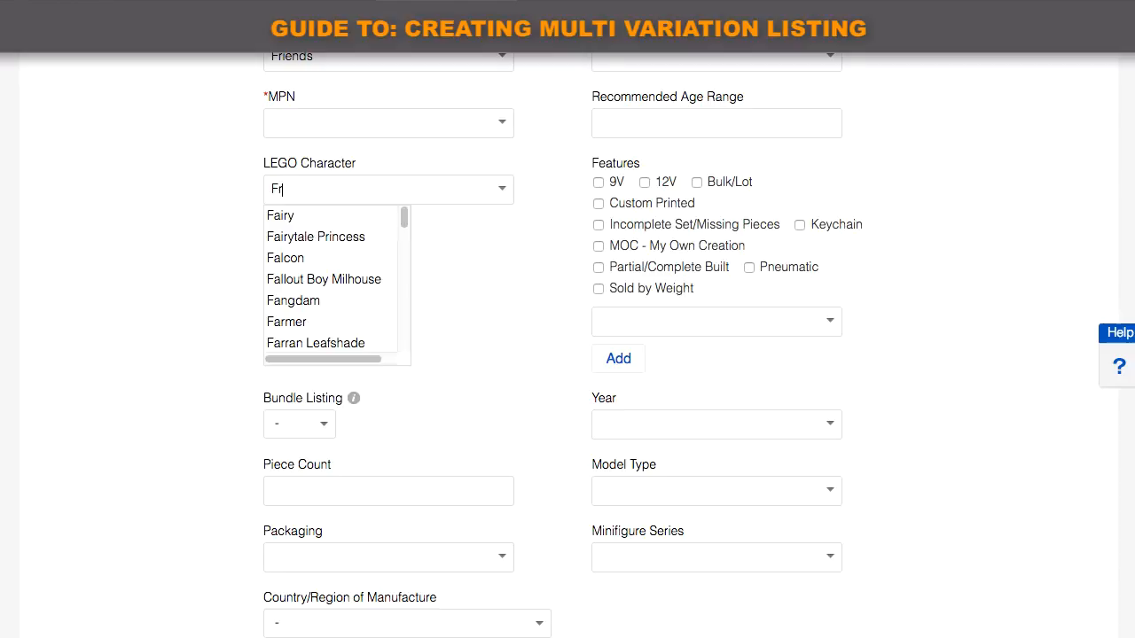
left_click(493, 332)
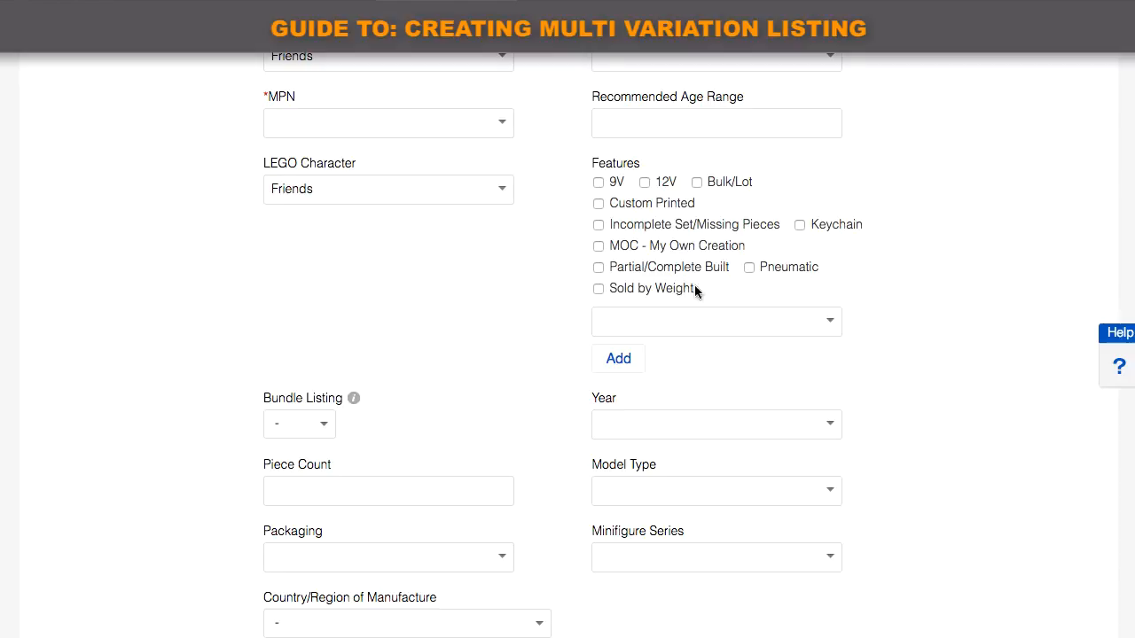
Turn on advanced editing for the item description, centre the text, and paste the copied listing title.
scroll(568, 346, "down", 10)
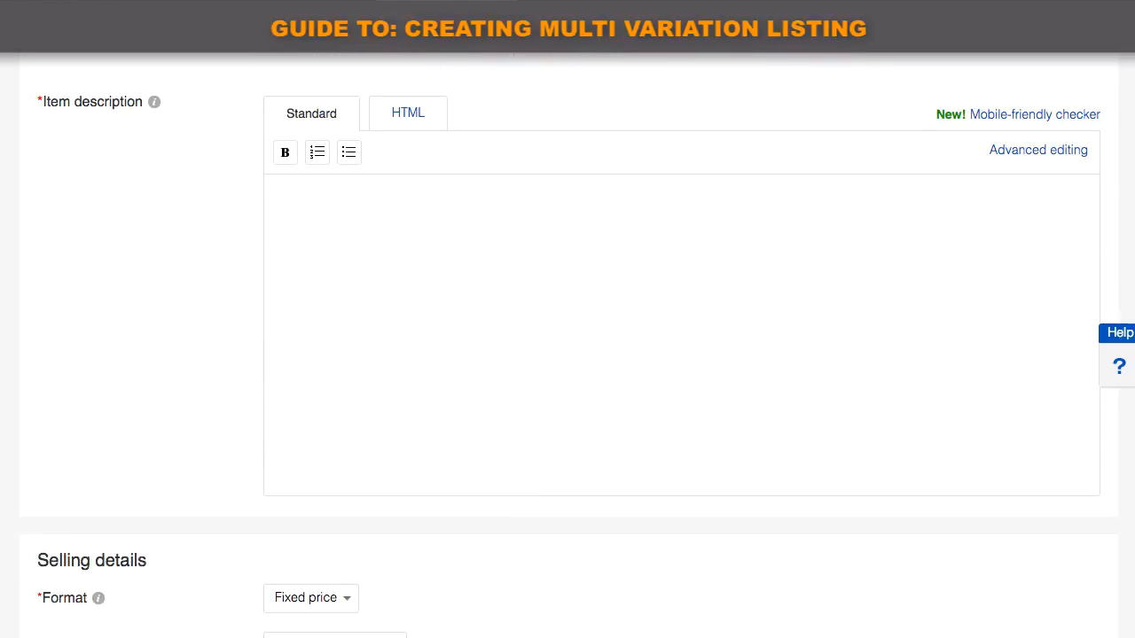
left_click(993, 153)
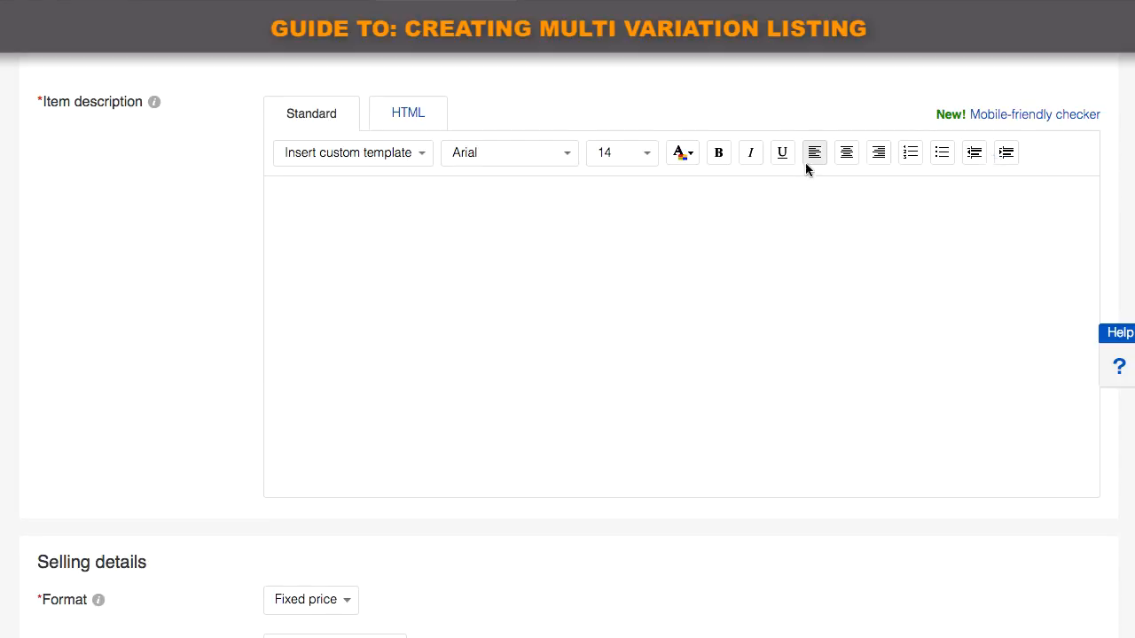
left_click(846, 157)
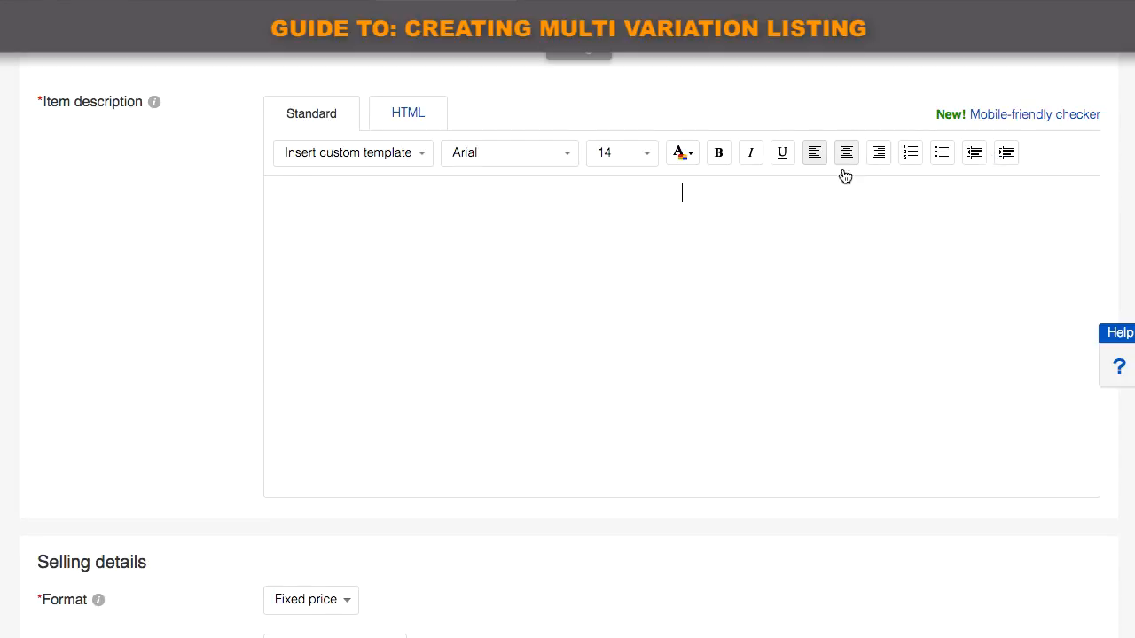
right_click(725, 192)
left_click(760, 261)
Make the whole pasted title in the description bold and dark teal.
key("ctrl+a")
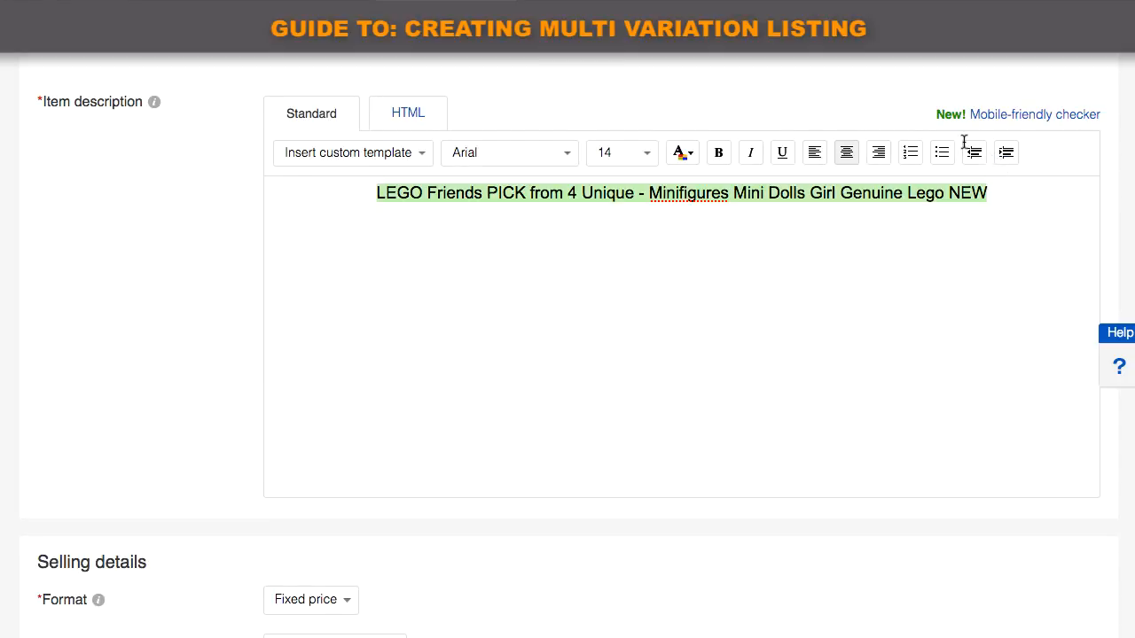
left_click(720, 156)
left_click(680, 162)
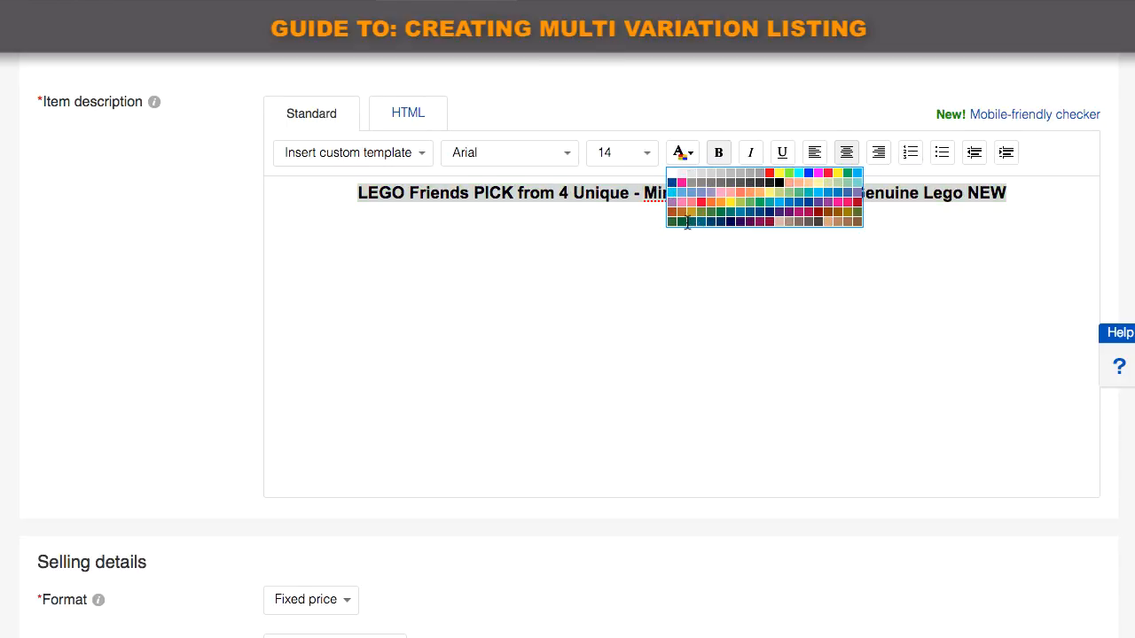
left_click(687, 223)
left_click(1008, 200)
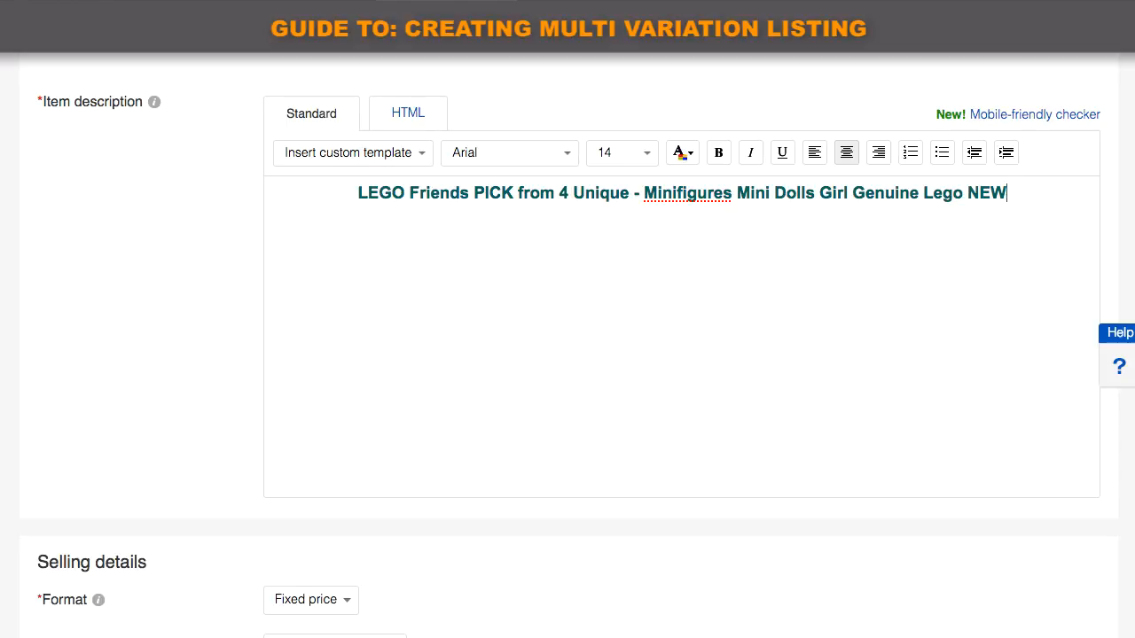
Add plain black text below the title describing a pick of four random minifigure girls friends dolls, including rare and special editions, made of 100% real legos.
left_click(681, 154)
left_click(762, 183)
key("Return")
type("Pour")
key("BackSpace")
key("BackSpace")
key("BackSpace")
key("BackSpace")
type("Your pick of choice between four random minifigure girls friends dolls including some rare and special edition once must have for collectors made out of 100% real lego")
type("s")
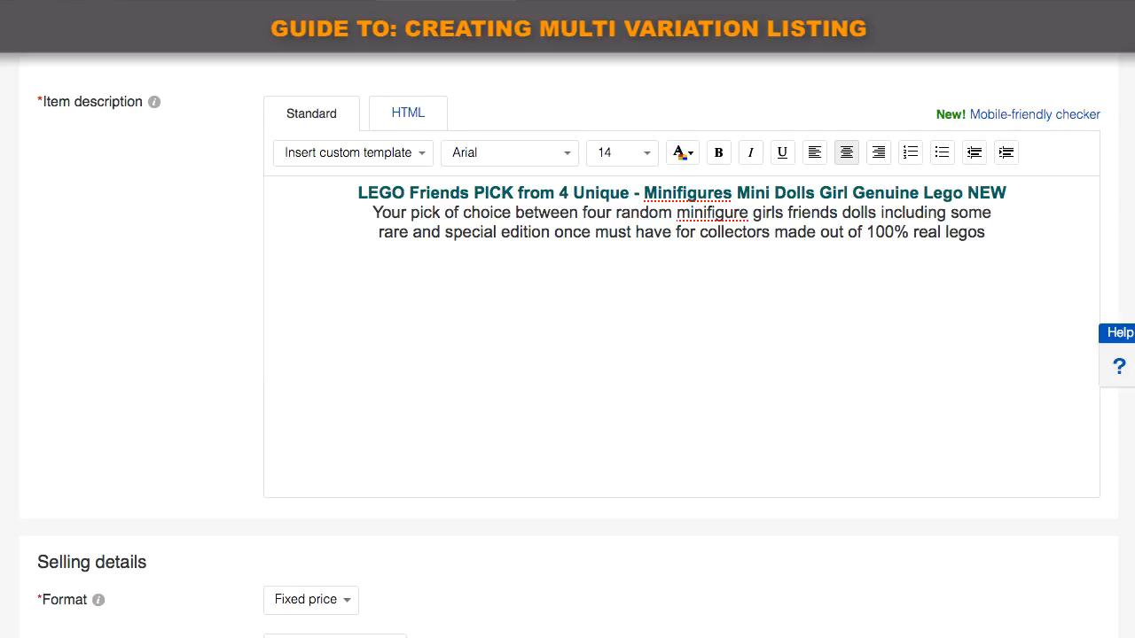
Check the price range and the shipping details, and try to submit the listing.
scroll(567, 355, "down", 7)
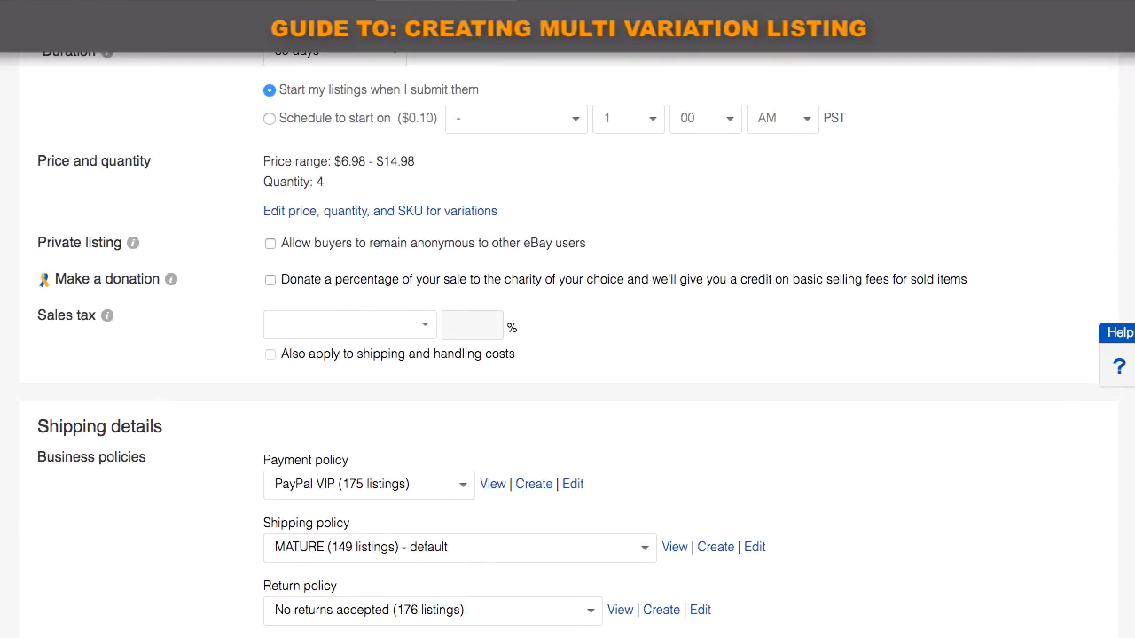
scroll(526, 218, "down", 1)
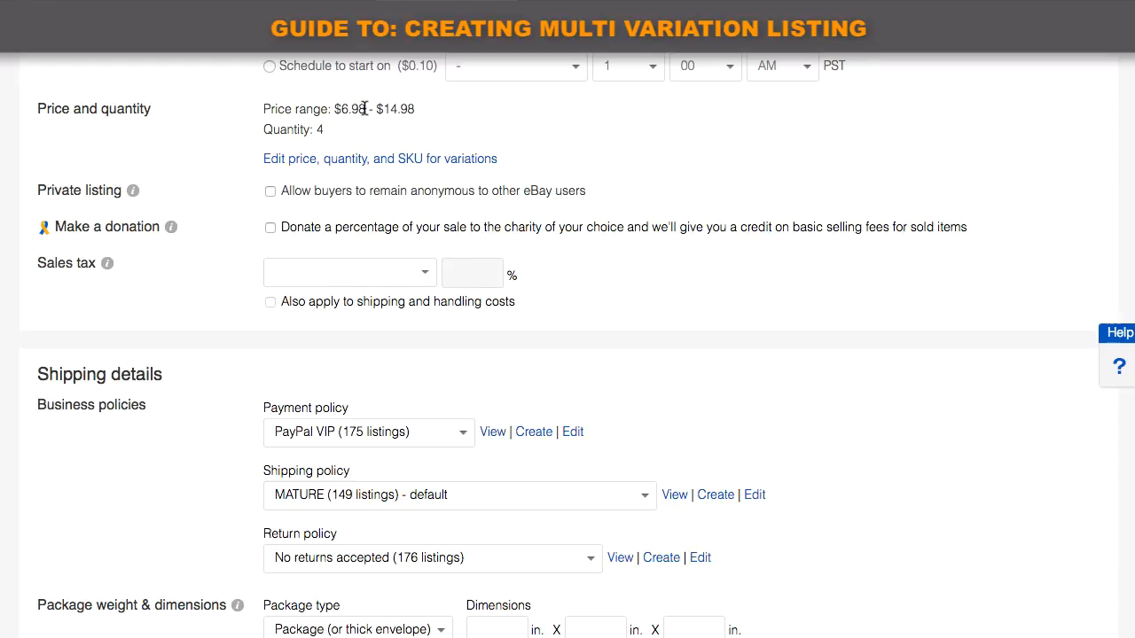
left_click_drag(363, 108, 416, 110)
left_click(424, 115)
scroll(701, 297, "up", 1)
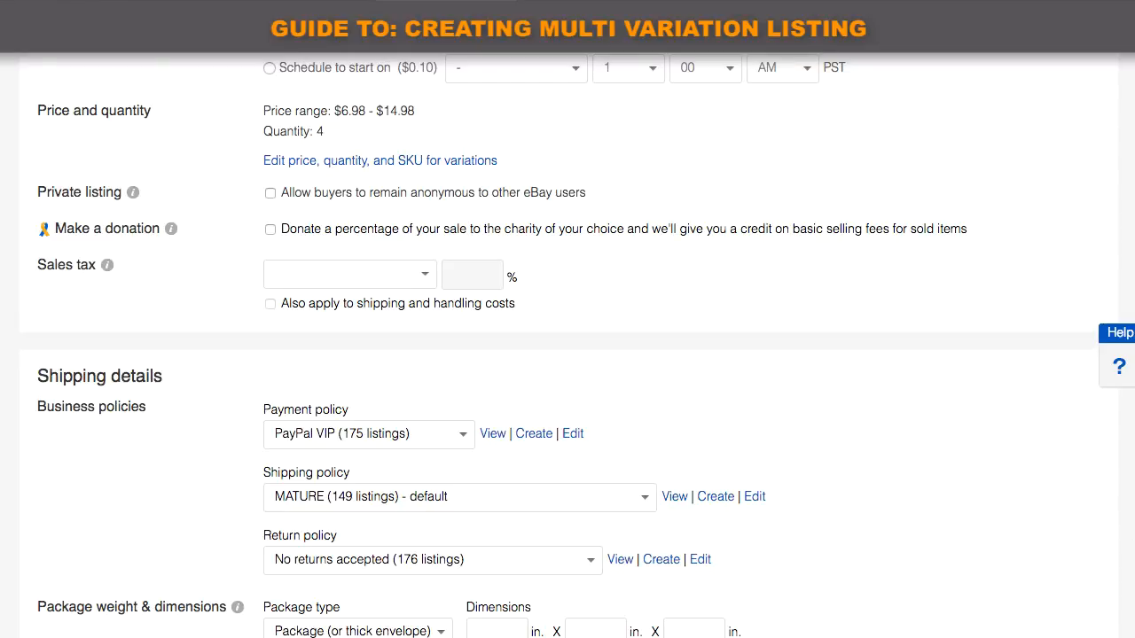
scroll(567, 355, "down", 5)
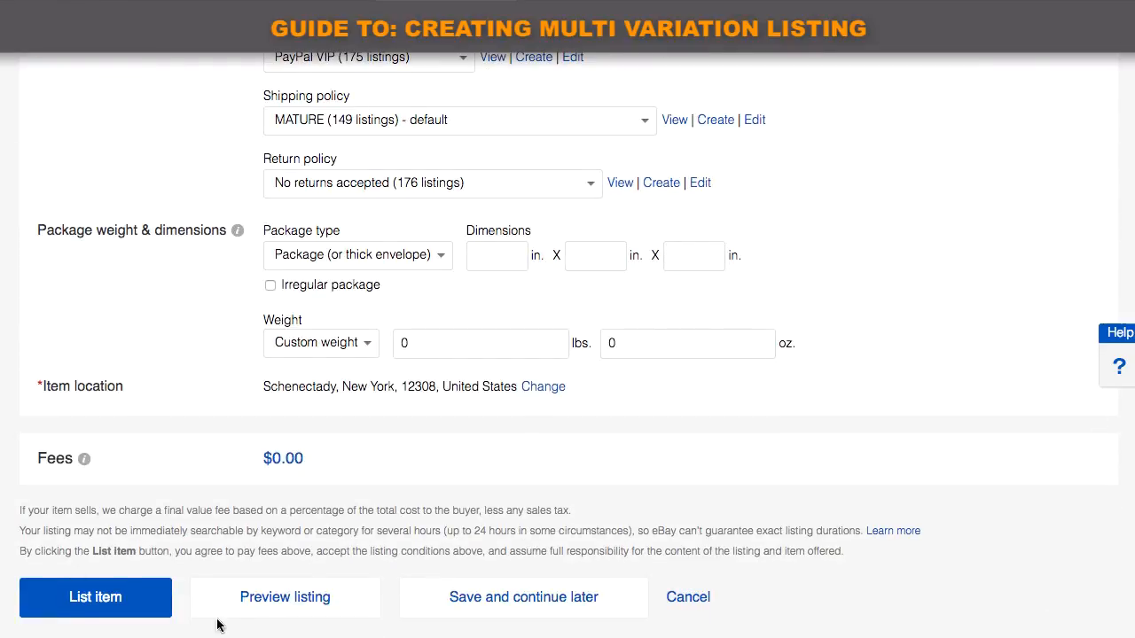
left_click(125, 602)
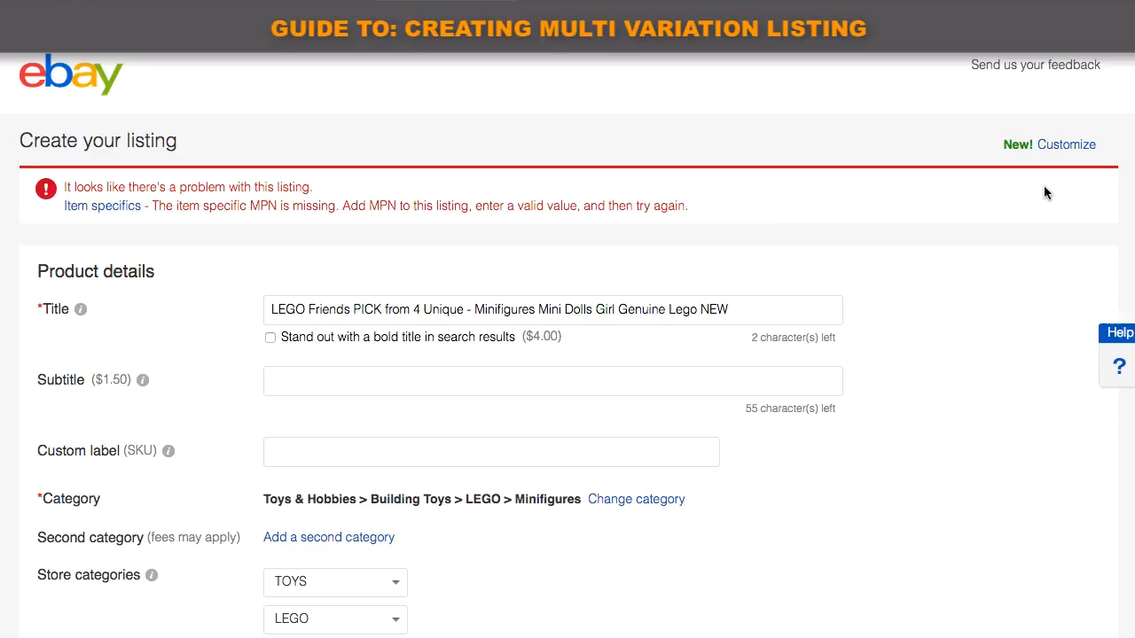
Set the required MPN item specific to Does Not Apply.
scroll(568, 355, "down", 2)
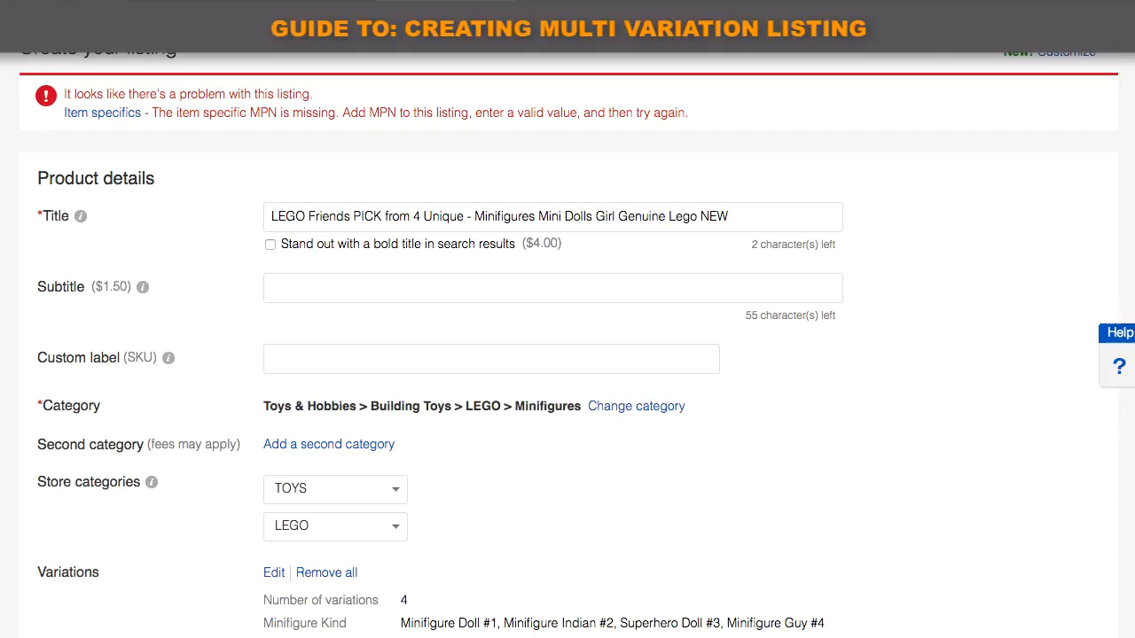
scroll(567, 355, "down", 3)
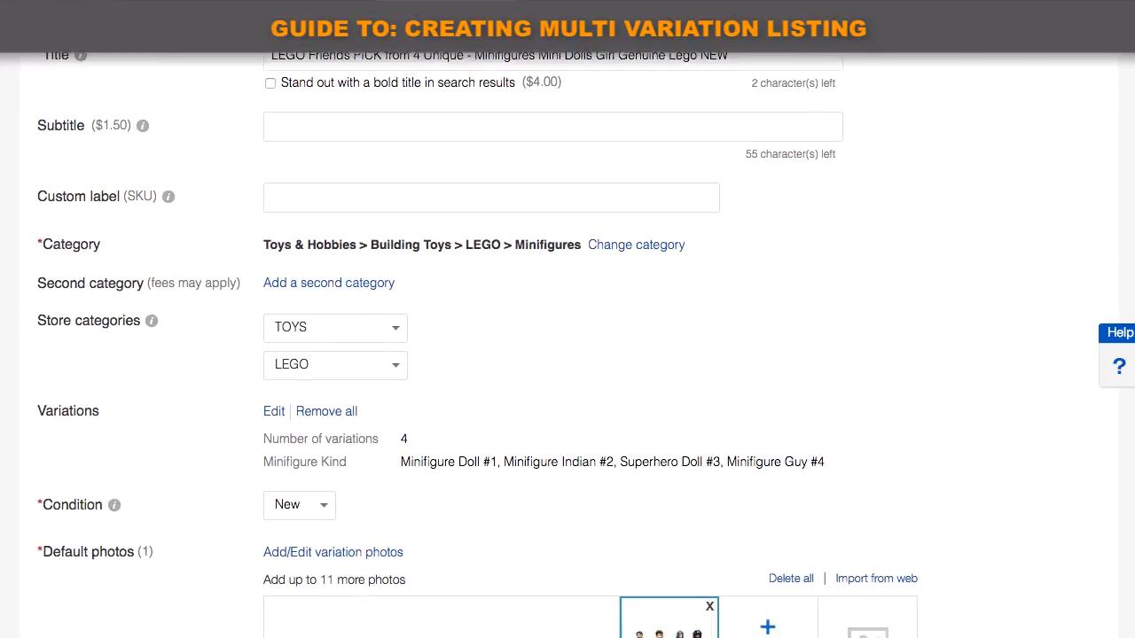
scroll(638, 228, "down", 10)
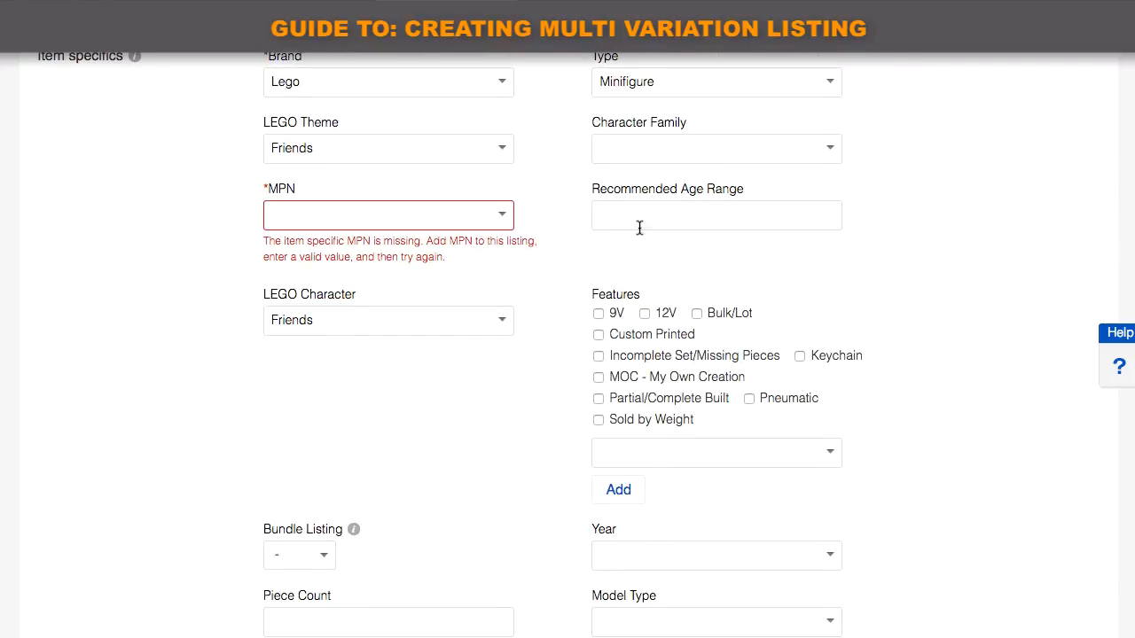
left_click(502, 214)
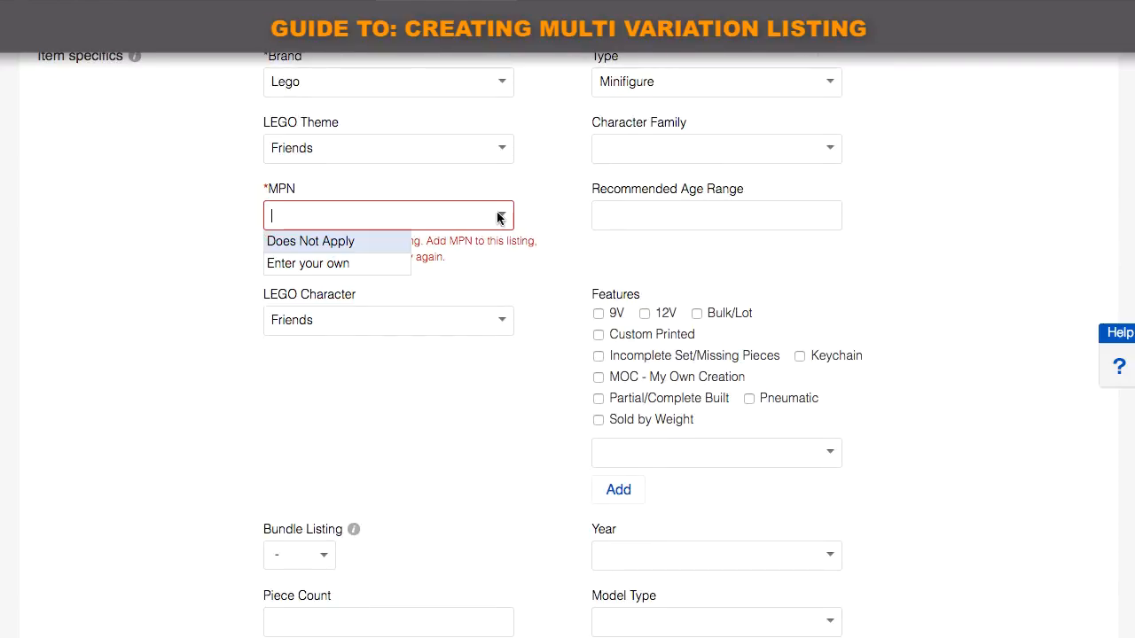
left_click(303, 242)
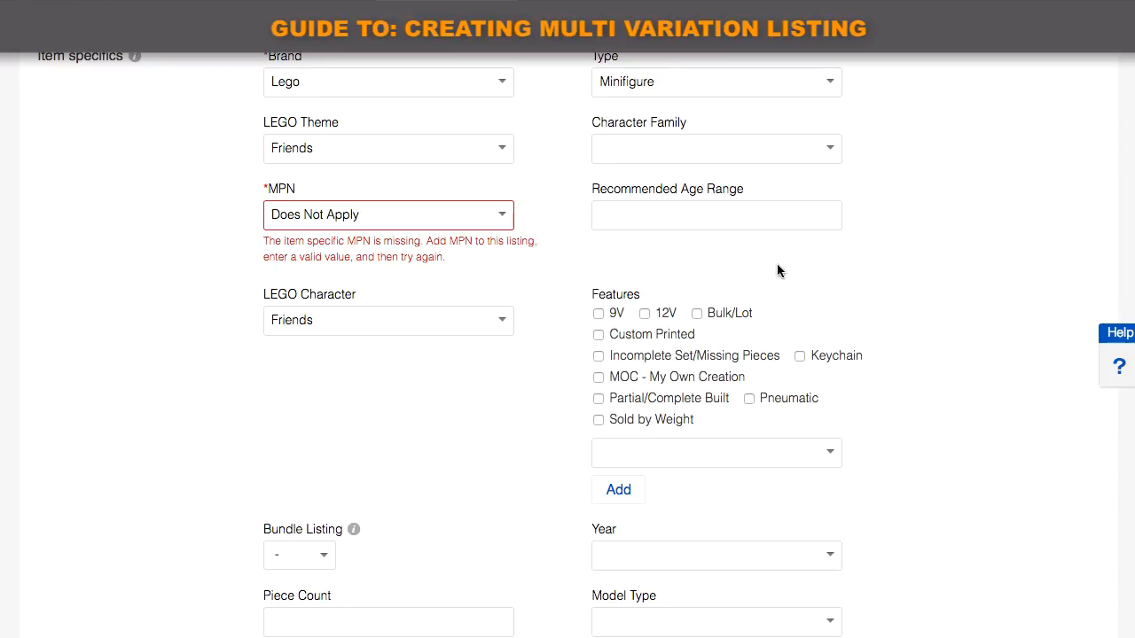
Submit the completed listing again to publish the item for sale.
scroll(1119, 569, "down", 15)
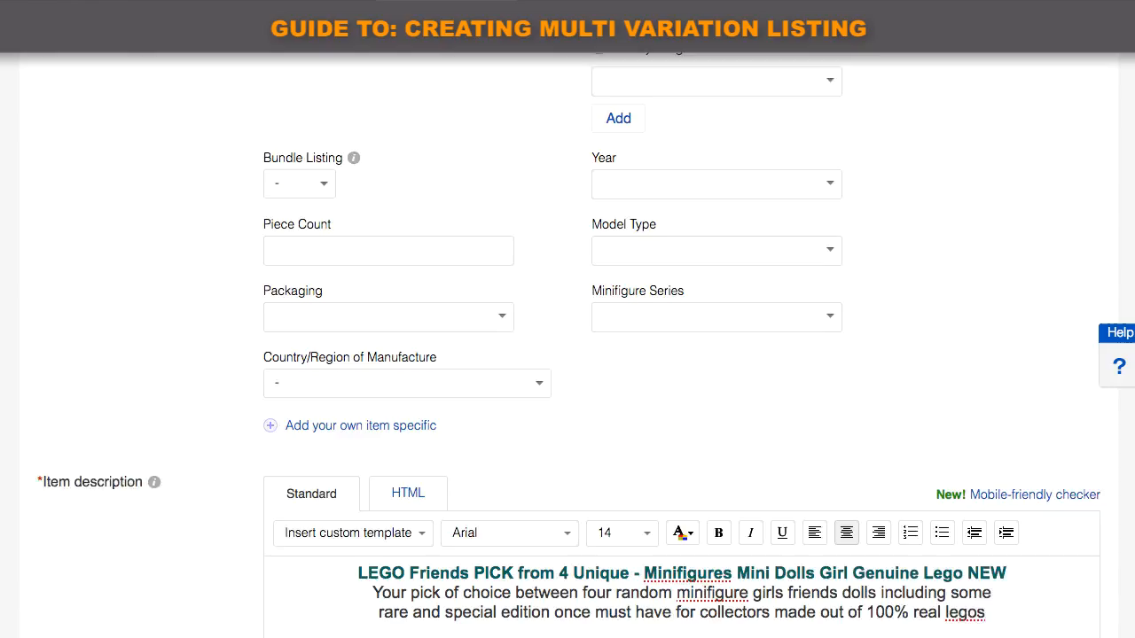
scroll(1119, 568, "down", 5)
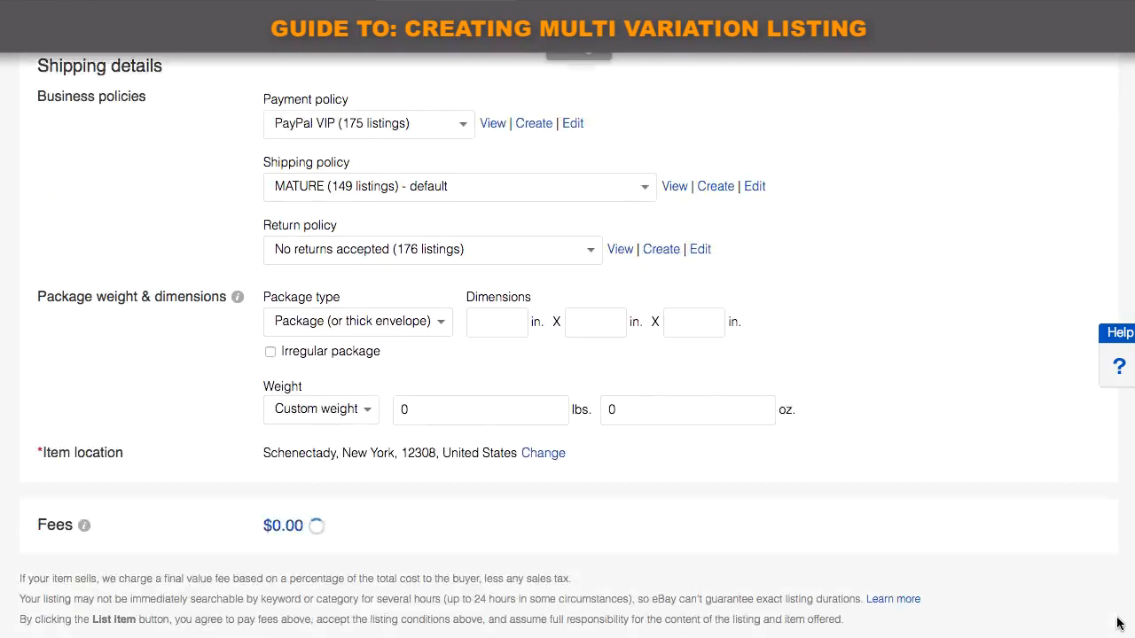
left_click(88, 593)
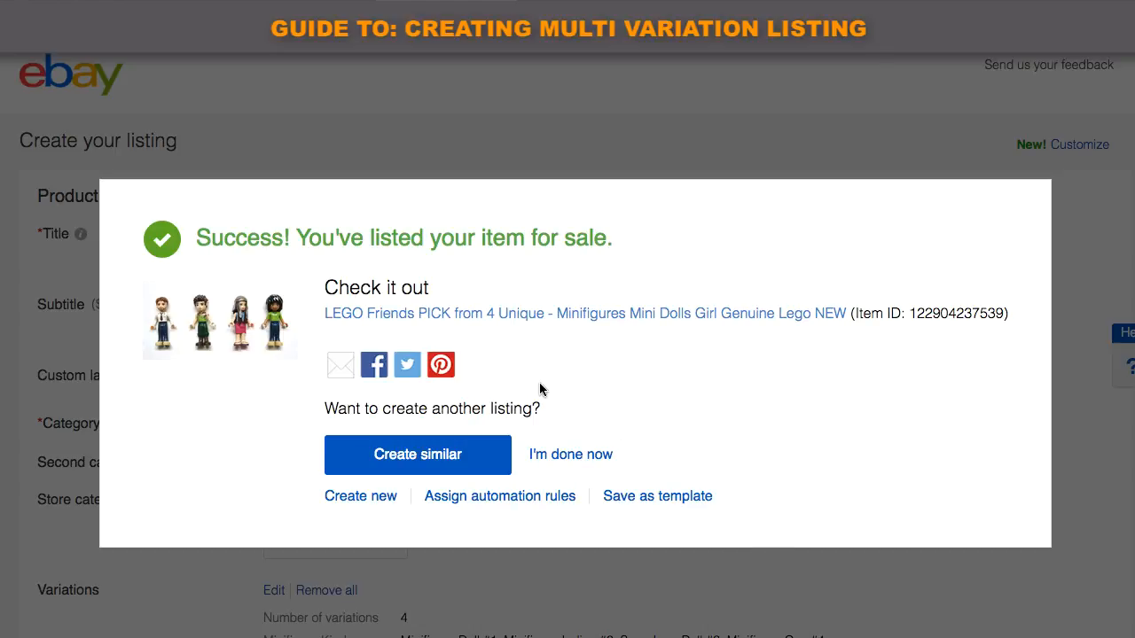
Open the published listing and check the photo and price of Minifigure Doll #1, Minifigure Indian #2, Superhero Doll #3 and Minifigure Guy #4.
left_click(519, 320)
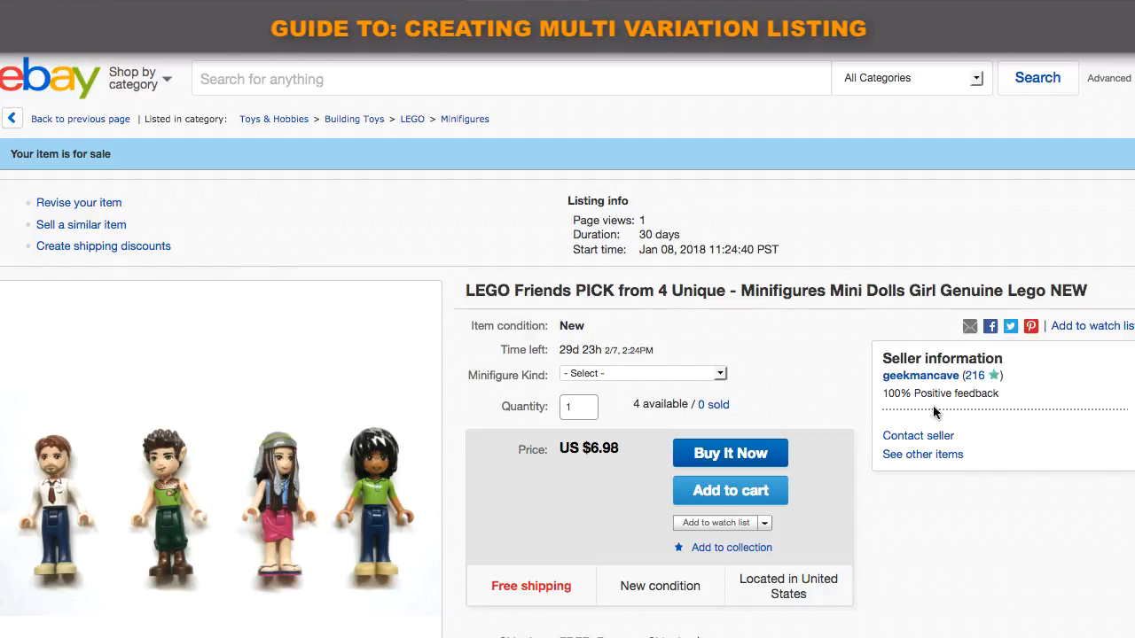
left_click(693, 376)
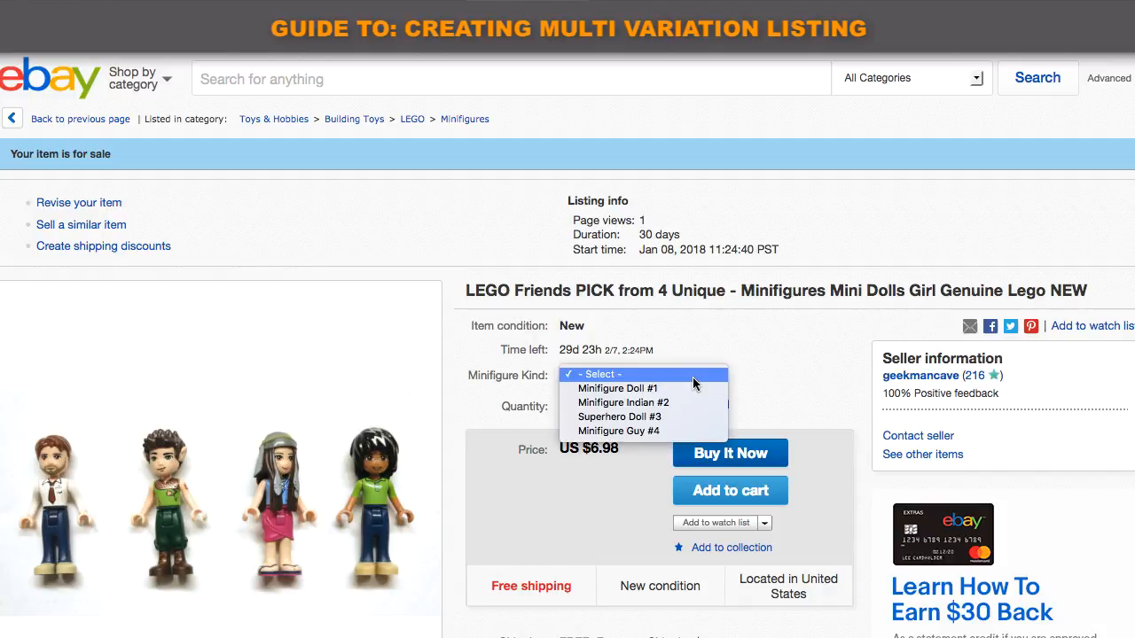
left_click(674, 388)
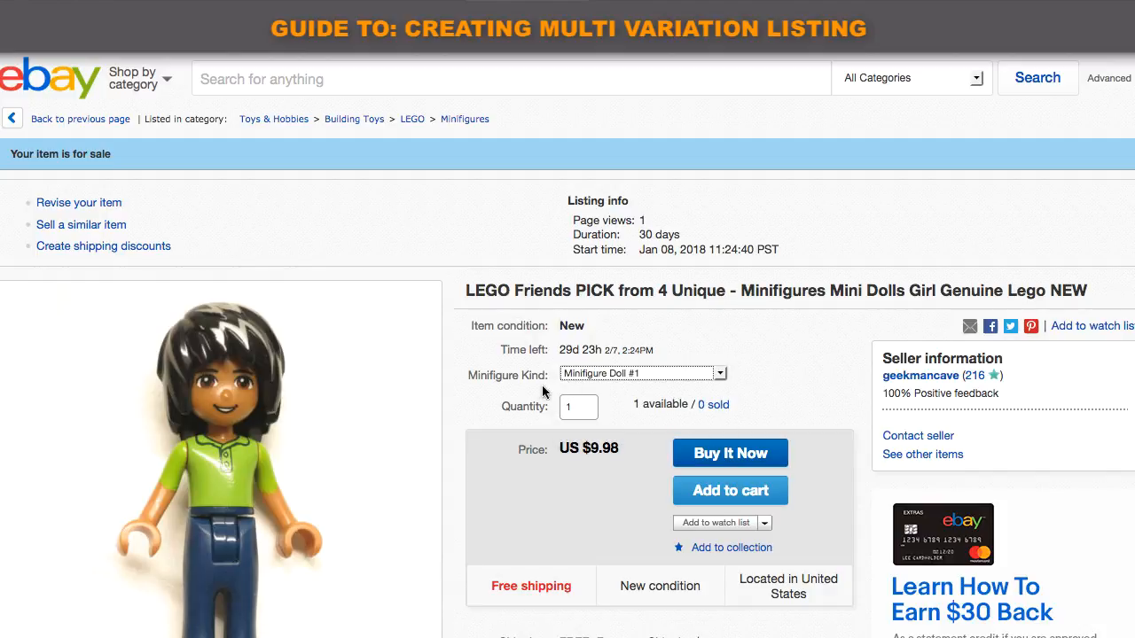
left_click(637, 376)
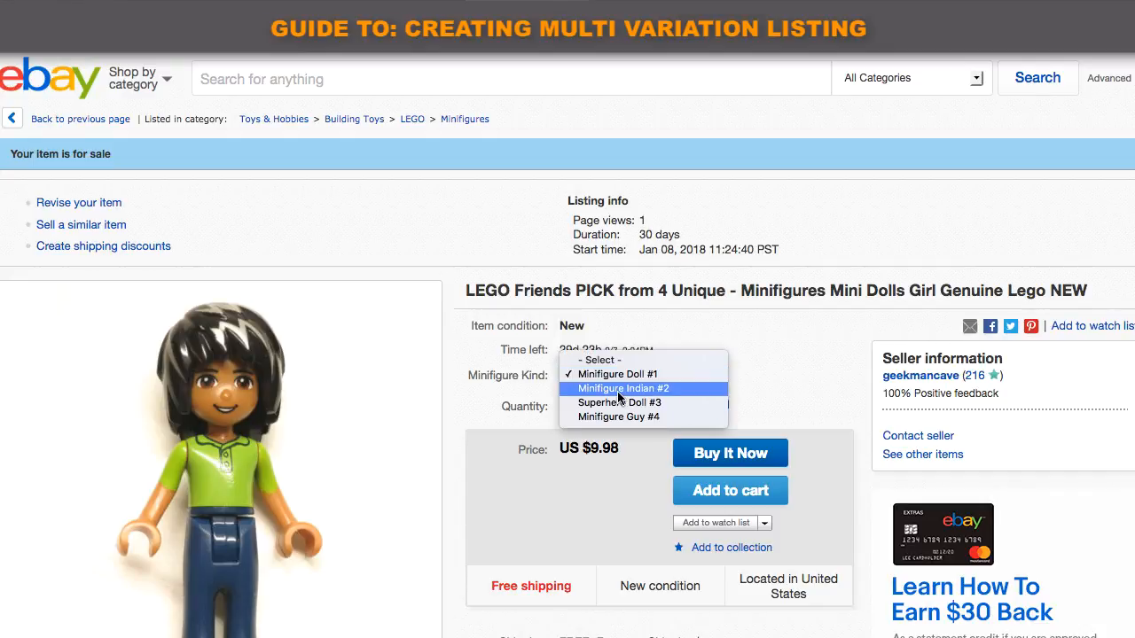
left_click(626, 386)
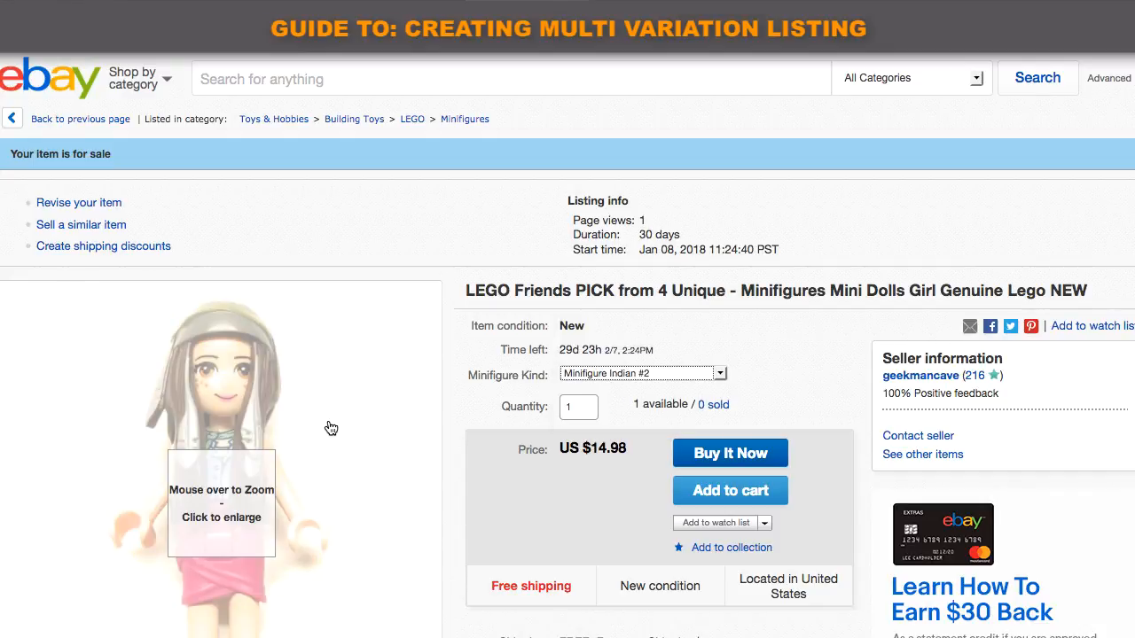
left_click(662, 373)
left_click(649, 395)
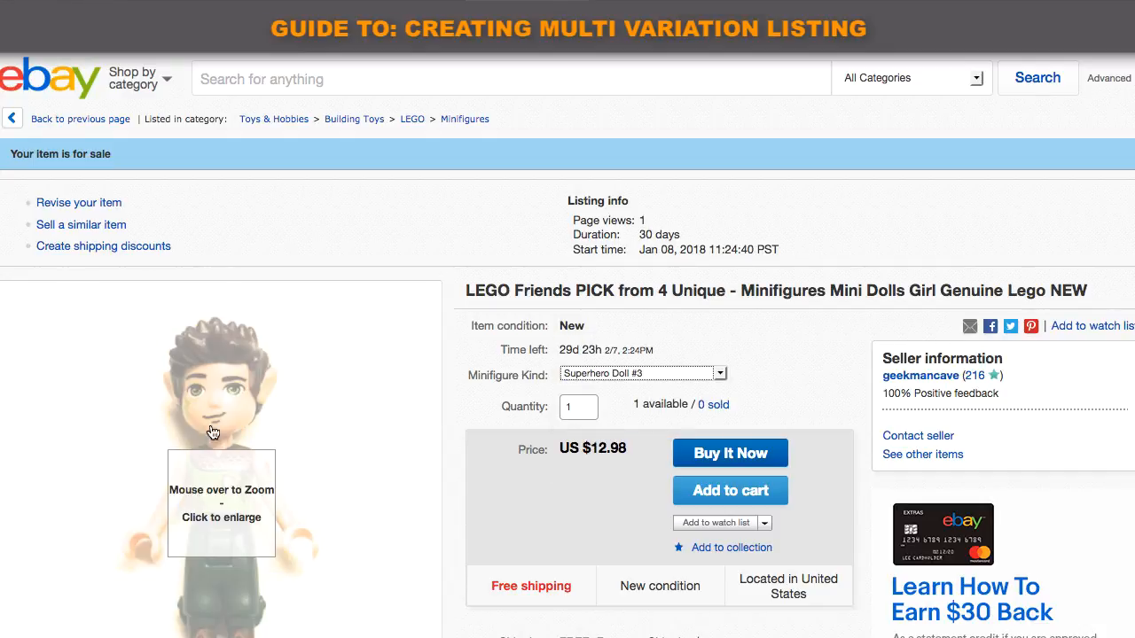
left_click(670, 374)
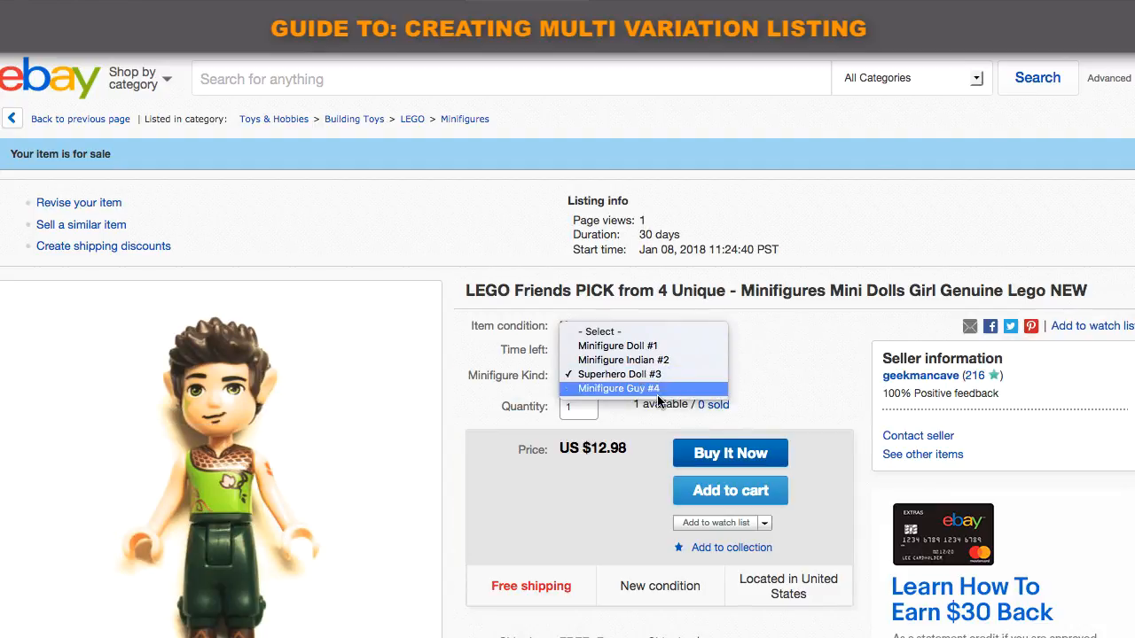
left_click(655, 389)
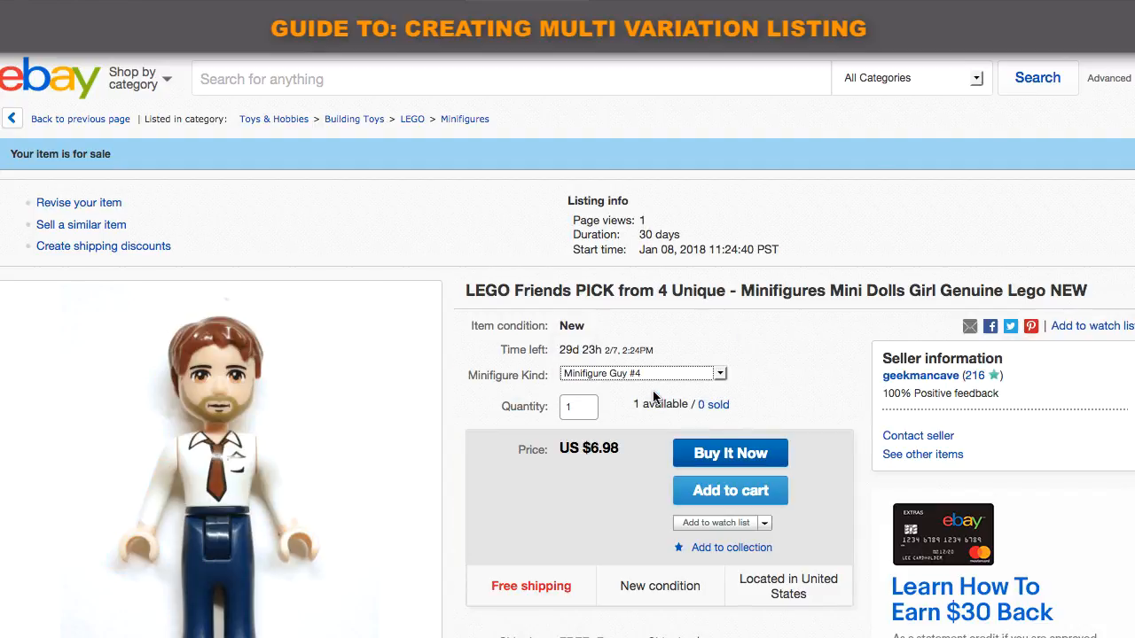
left_click(821, 379)
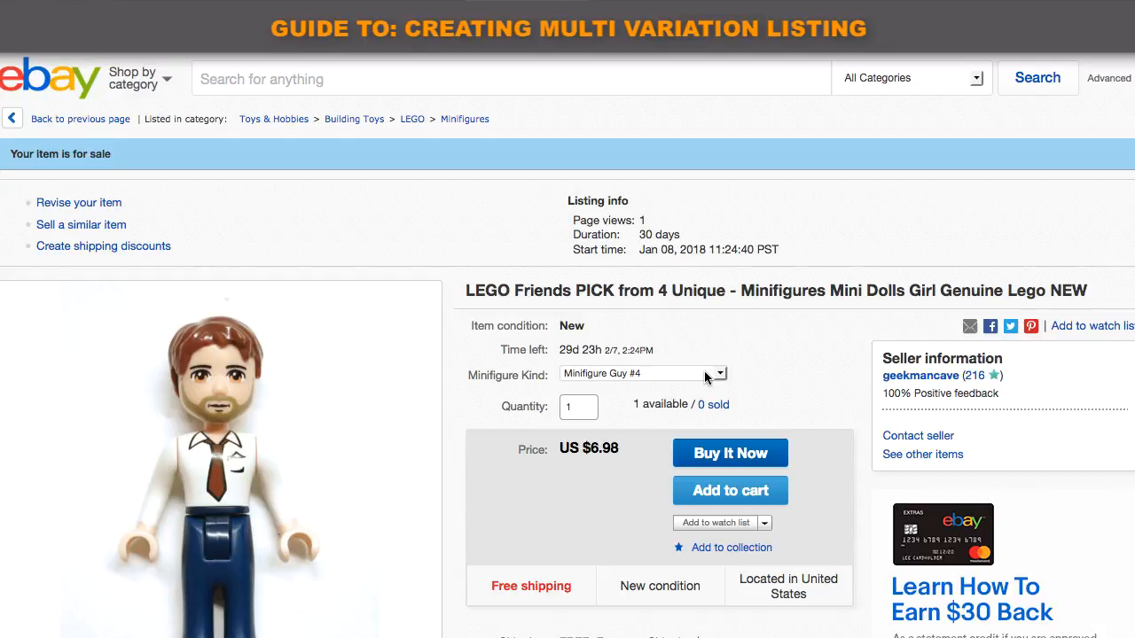
scroll(678, 390, "down", 1)
left_click(643, 370)
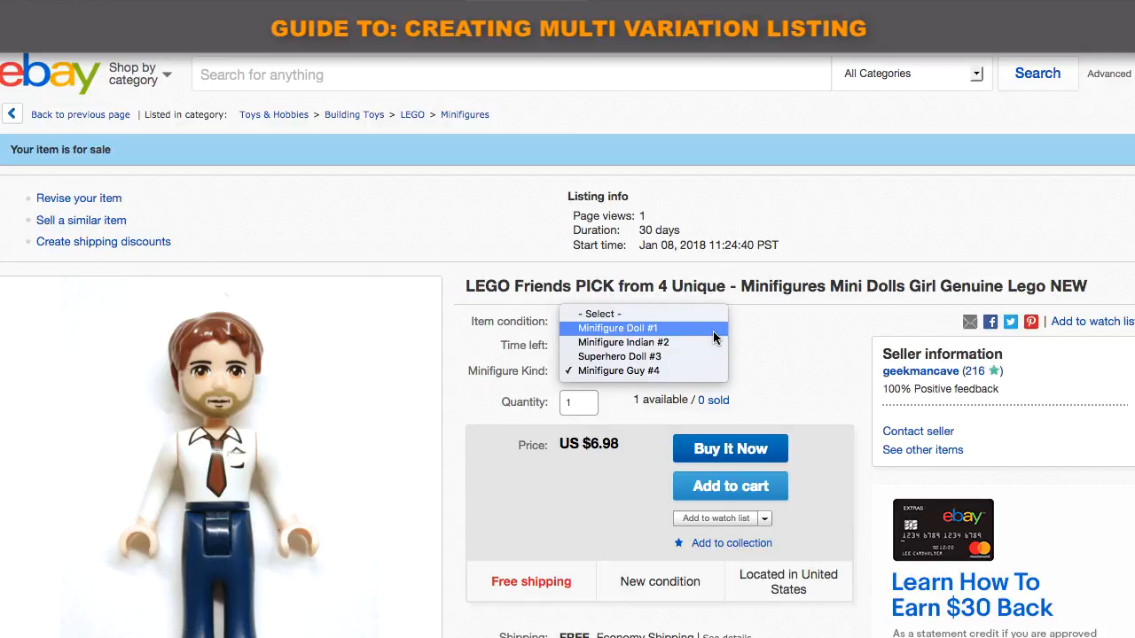
left_click(776, 340)
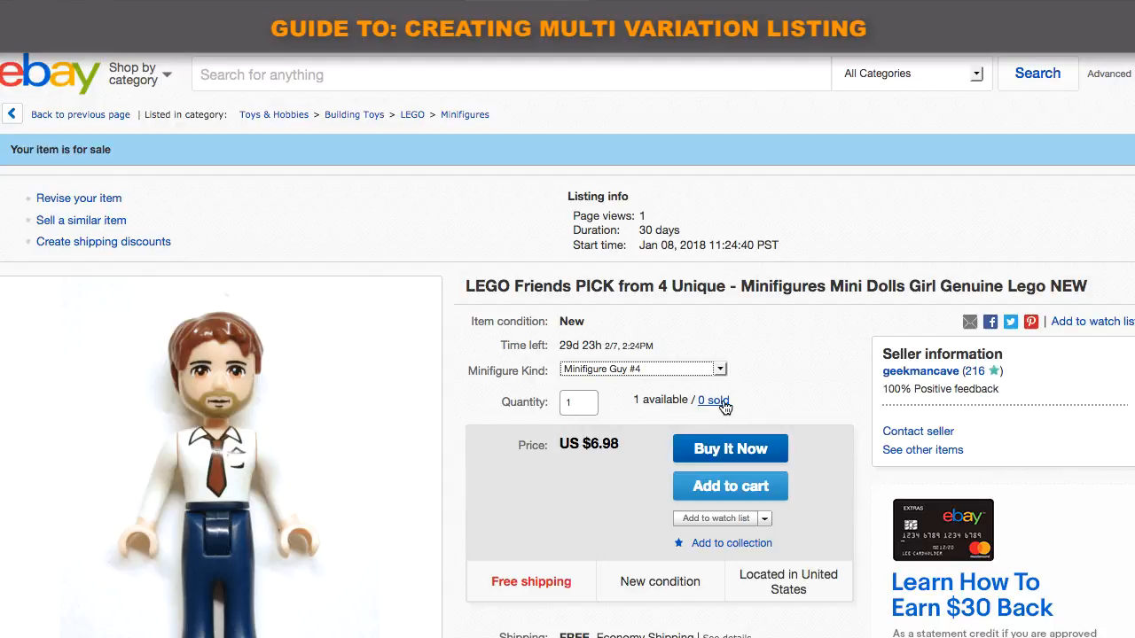
Compare the photos and prices of Minifigure Doll #1, Minifigure Indian #2 and Minifigure Guy #4 again, finishing on Minifigure Indian #2.
left_click(696, 373)
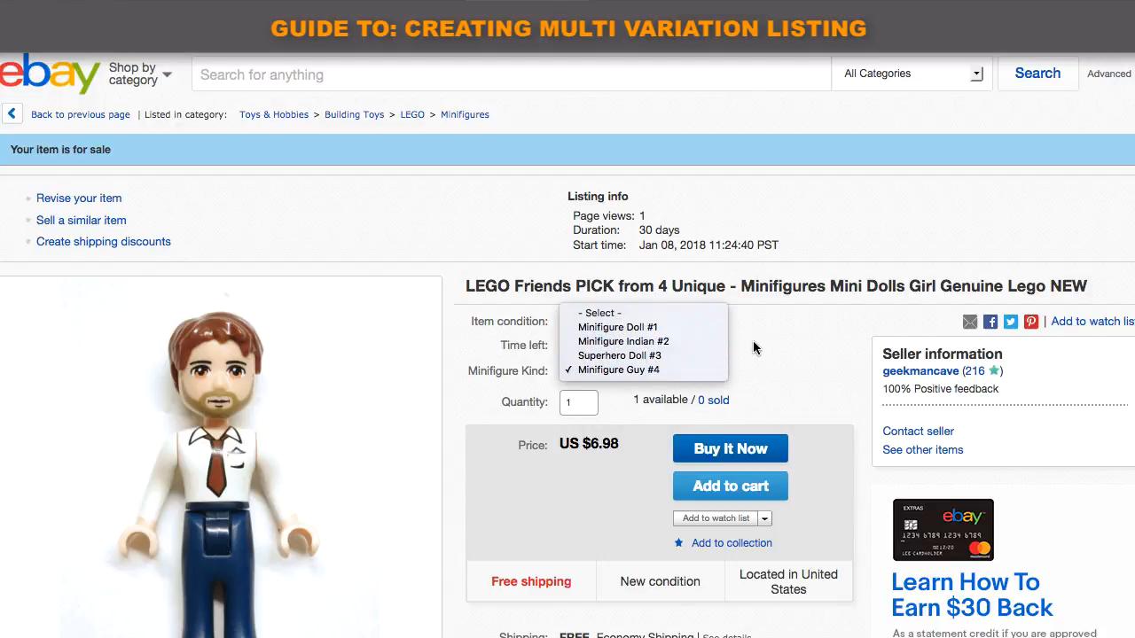
left_click(789, 351)
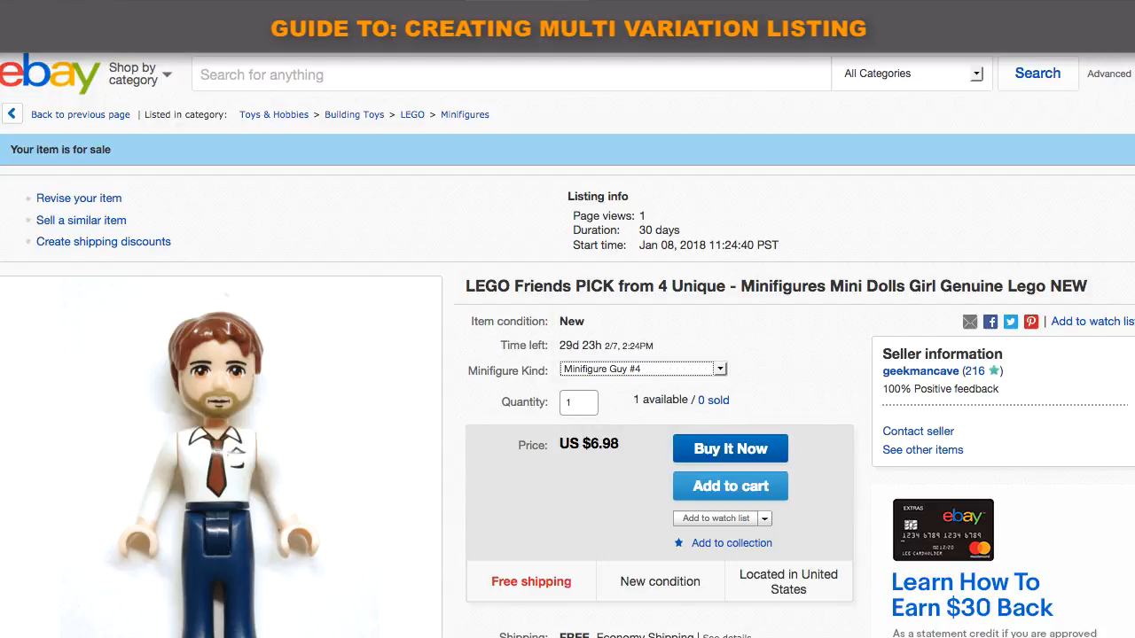
left_click(667, 369)
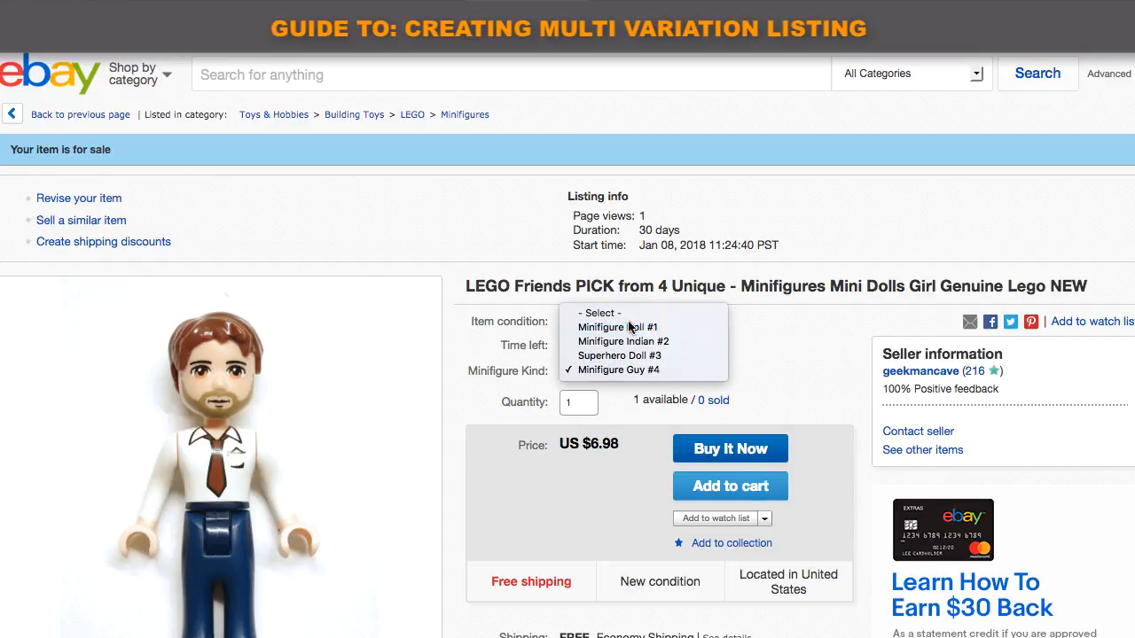
left_click(629, 327)
left_click(672, 373)
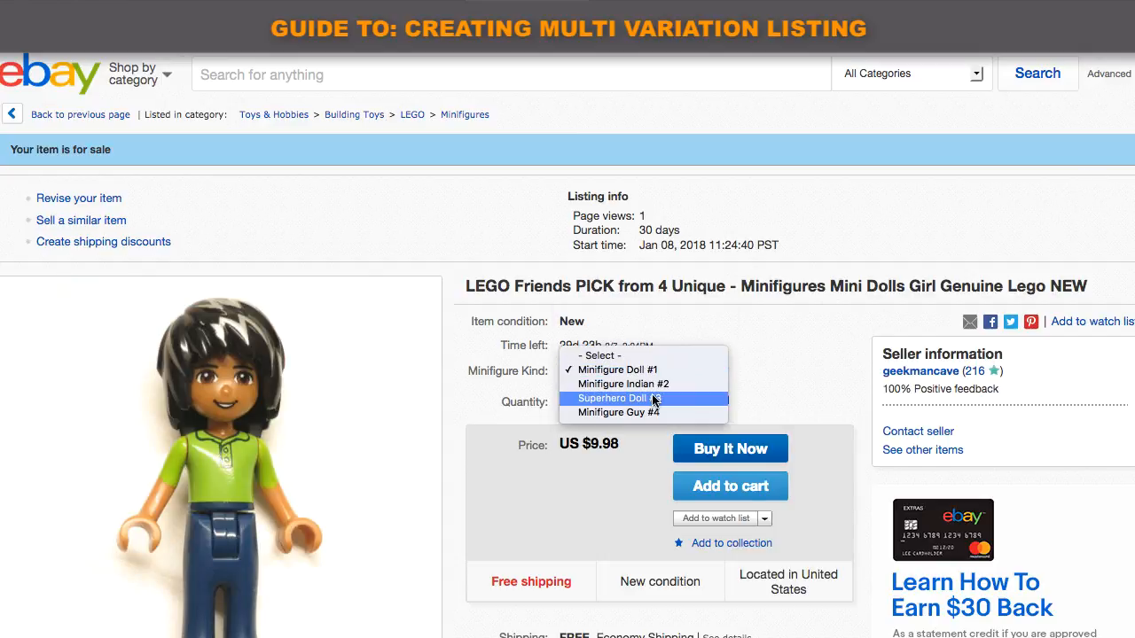
left_click(656, 384)
left_click(665, 371)
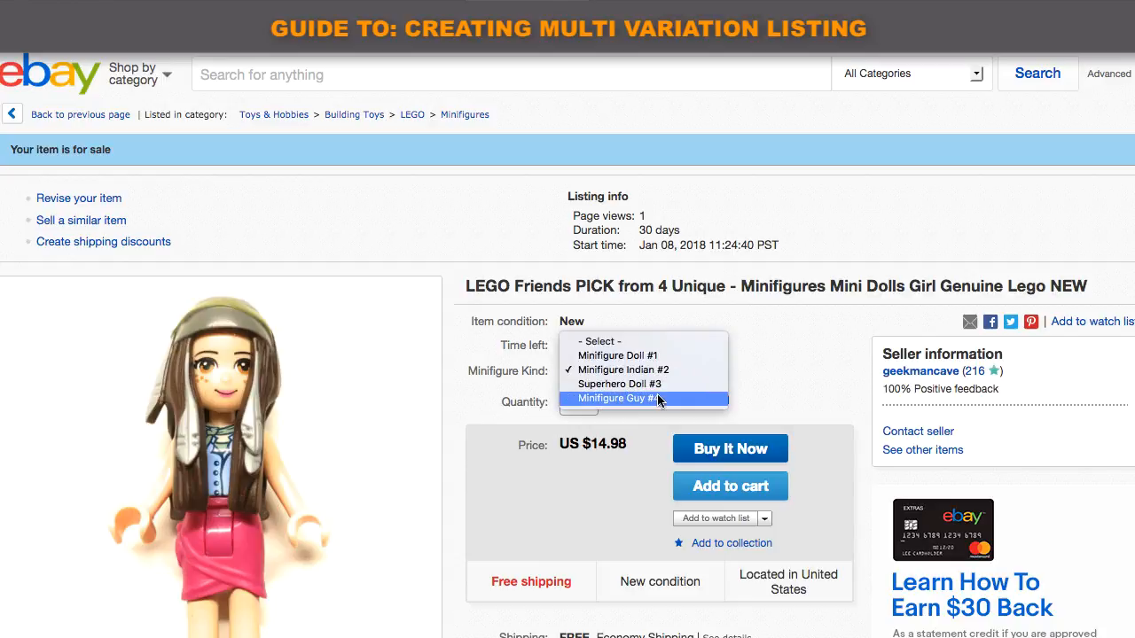
left_click(658, 399)
left_click(680, 371)
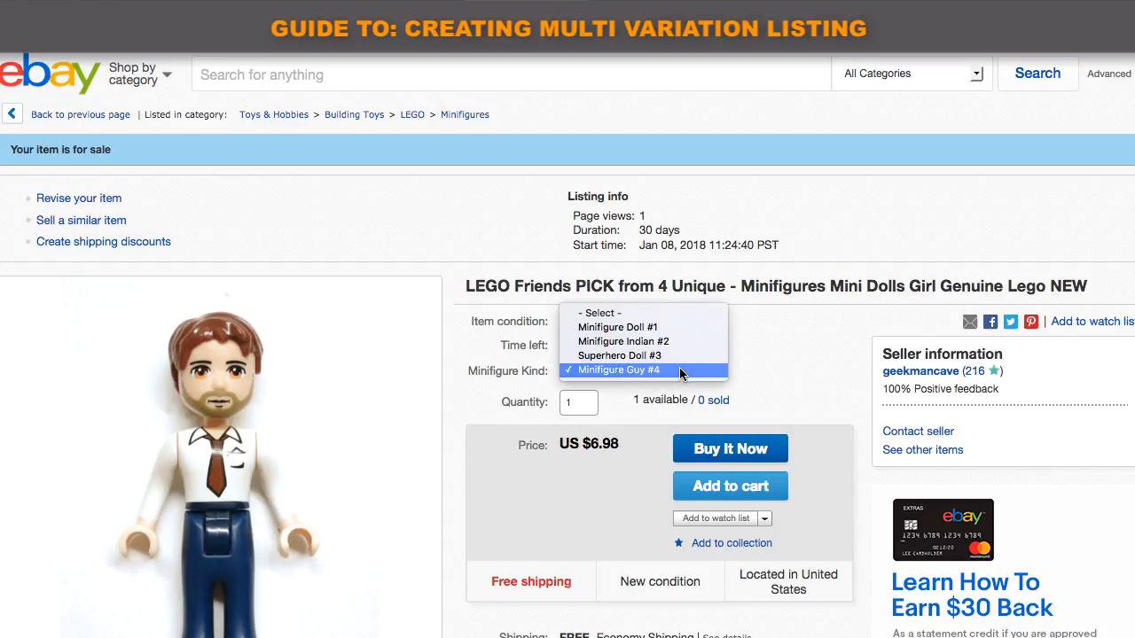
left_click(669, 342)
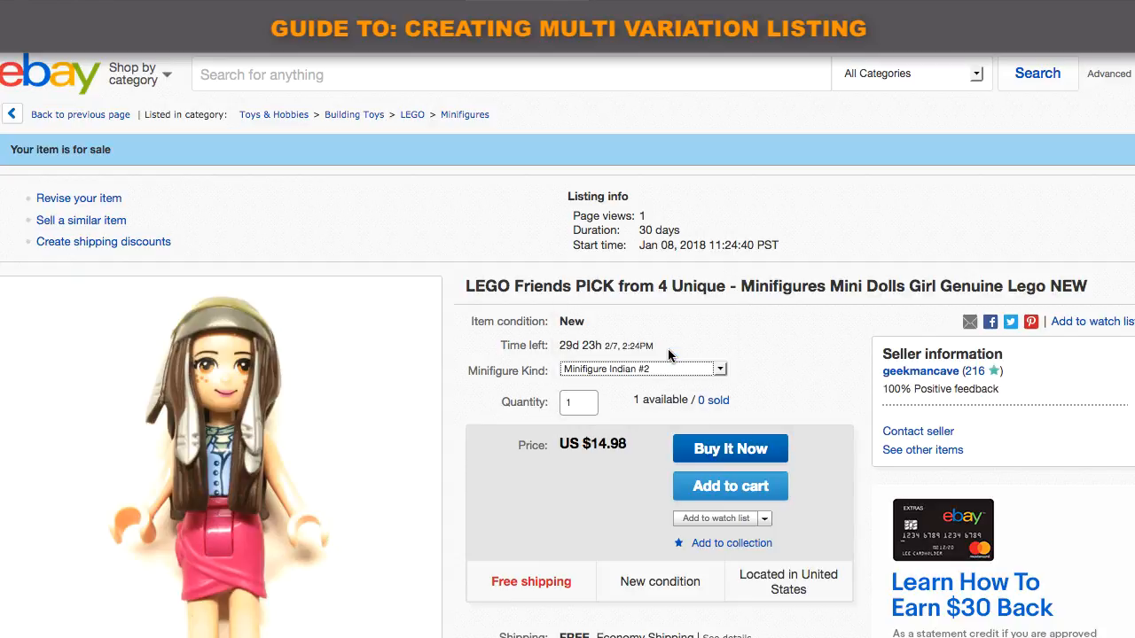
Show the group photo of all four minifigures in the listing's gallery and inspect it magnified.
scroll(568, 345, "down", 5)
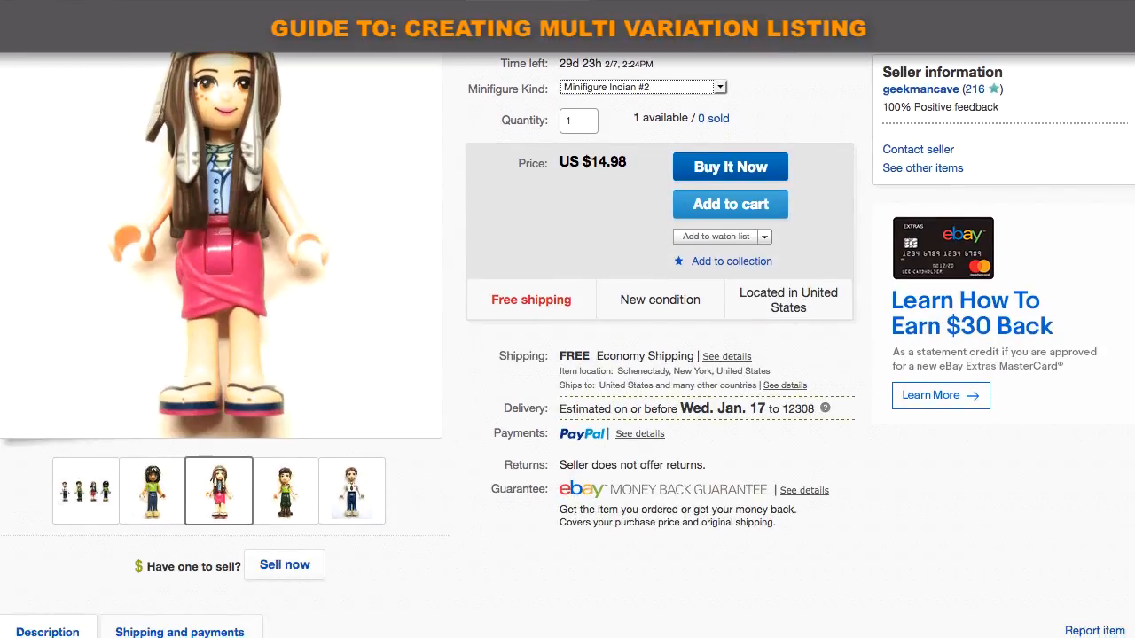
scroll(567, 345, "up", 1)
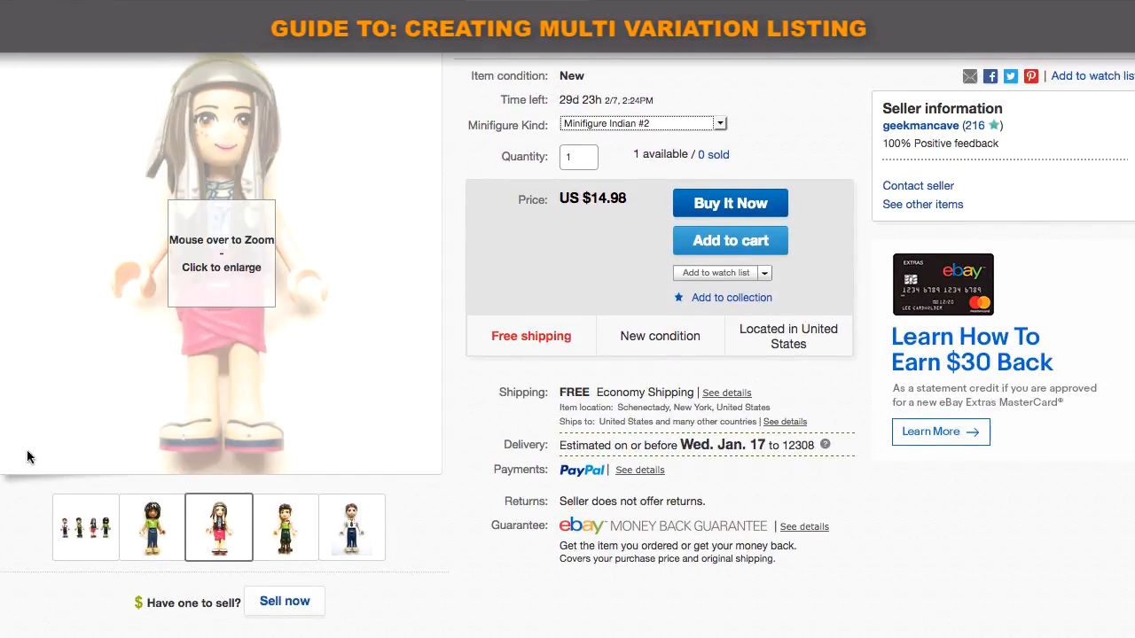
left_click(89, 521)
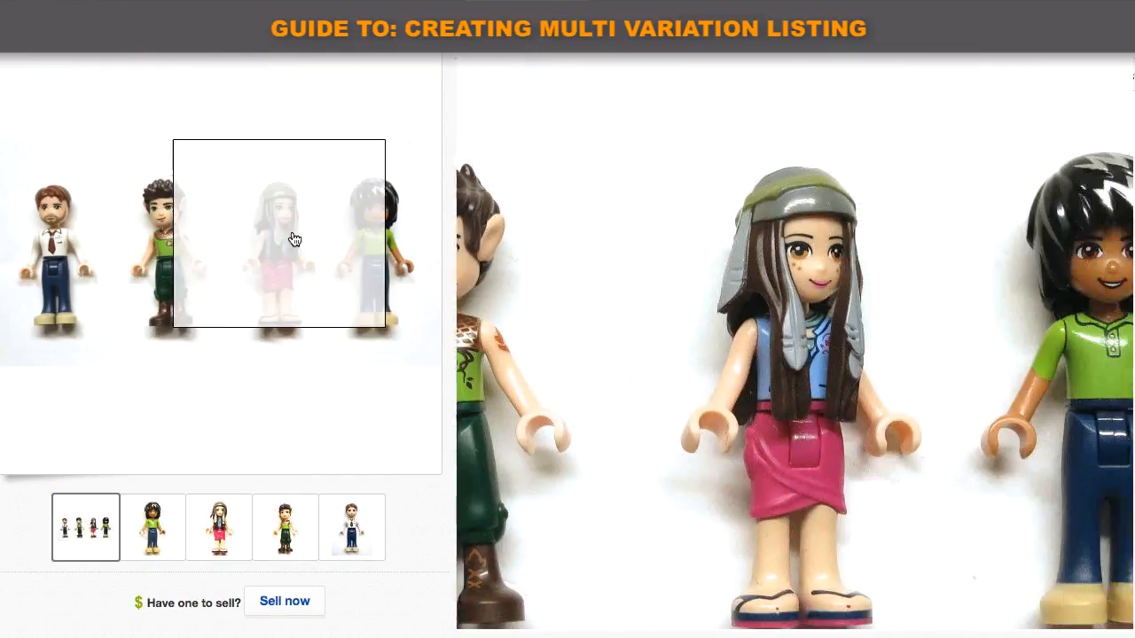